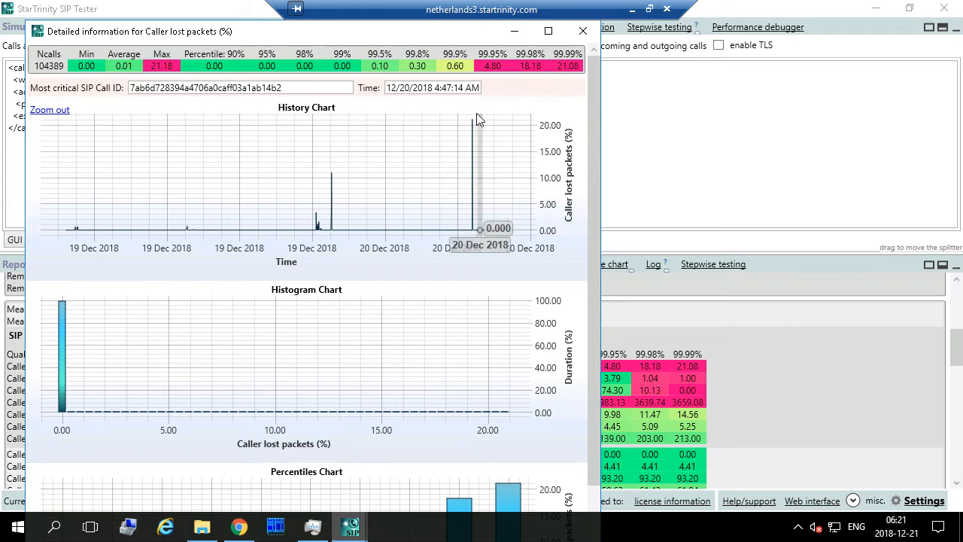
- Move the 'Caller lost packets' detail window to the right and zoom its history chart in
{"action": "left_click_drag", "start_coordinate": [217, 34], "coordinate": [467, 39]}
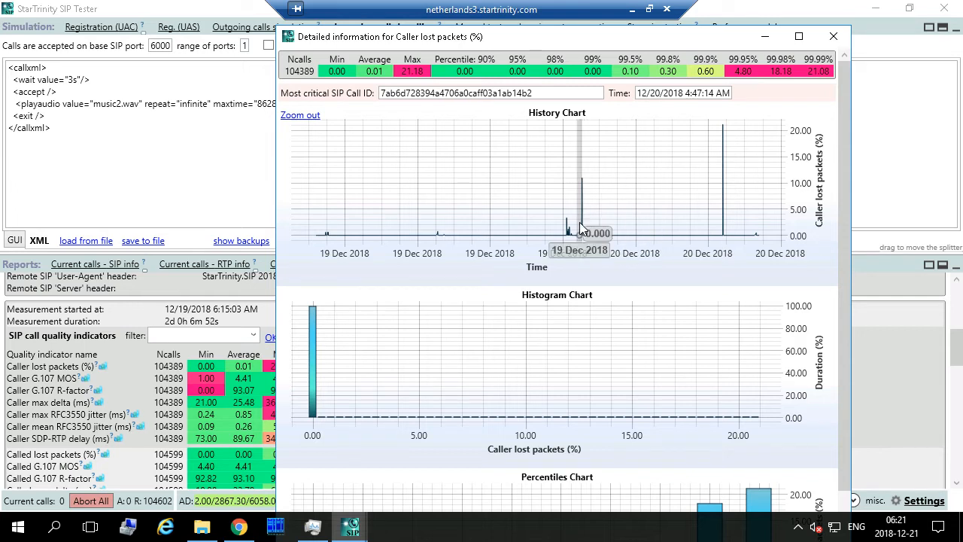
{"action": "scroll", "coordinate": [589, 217], "scroll_direction": "up", "scroll_amount": 2}
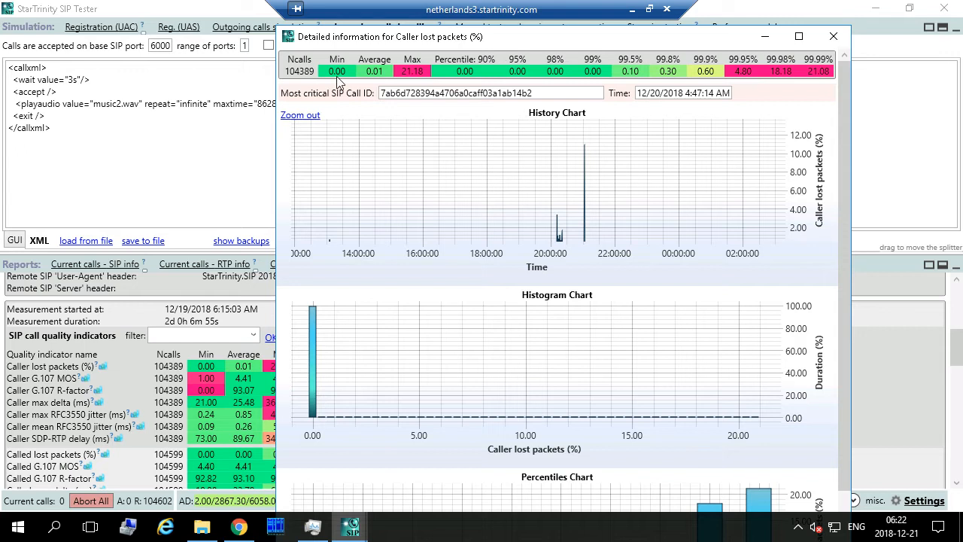
- Zoom out fully, then stretch the history chart's time axis to about 16:00–08:00, revealing spikes near 21:00 and 04:45
{"action": "left_click", "coordinate": [296, 115]}
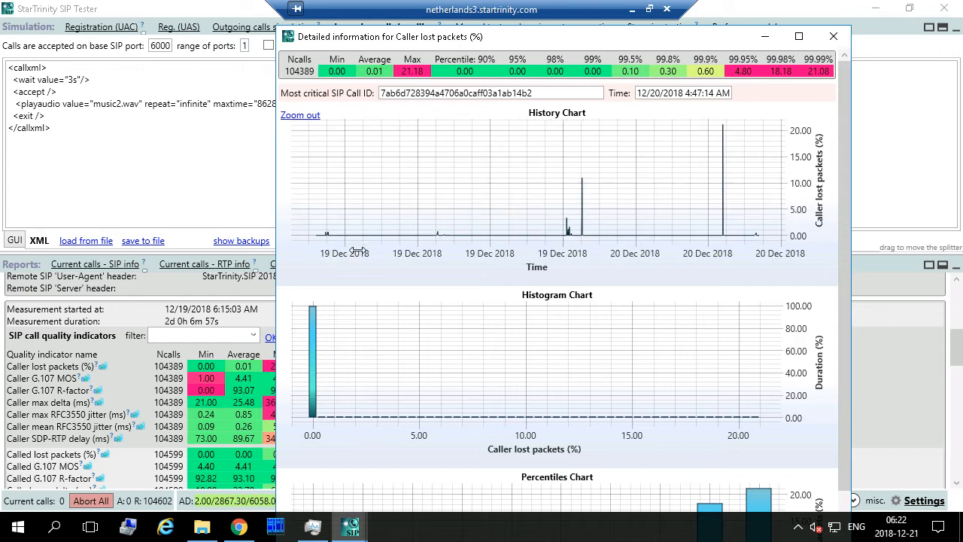
{"action": "left_click_drag", "start_coordinate": [356, 252], "coordinate": [151, 239]}
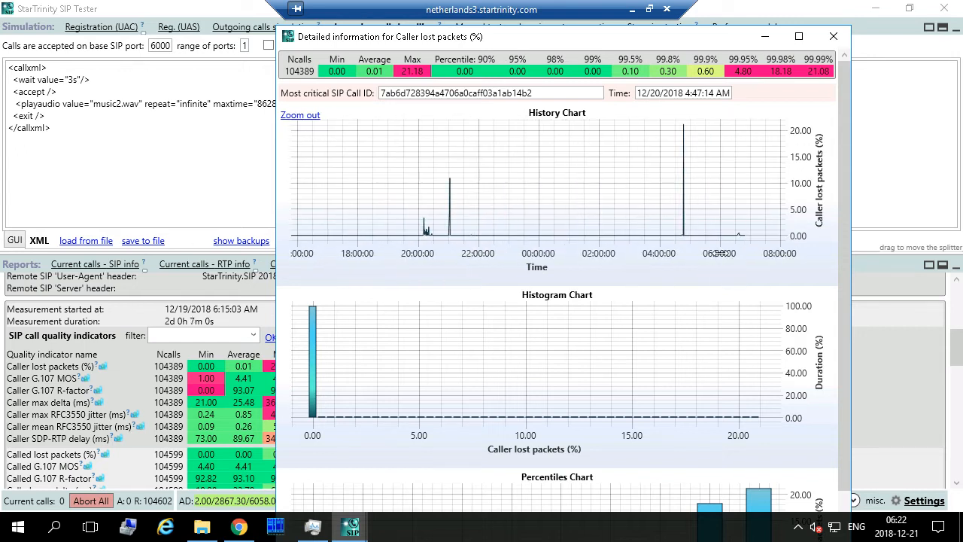
{"action": "left_click_drag", "start_coordinate": [722, 252], "coordinate": [880, 254]}
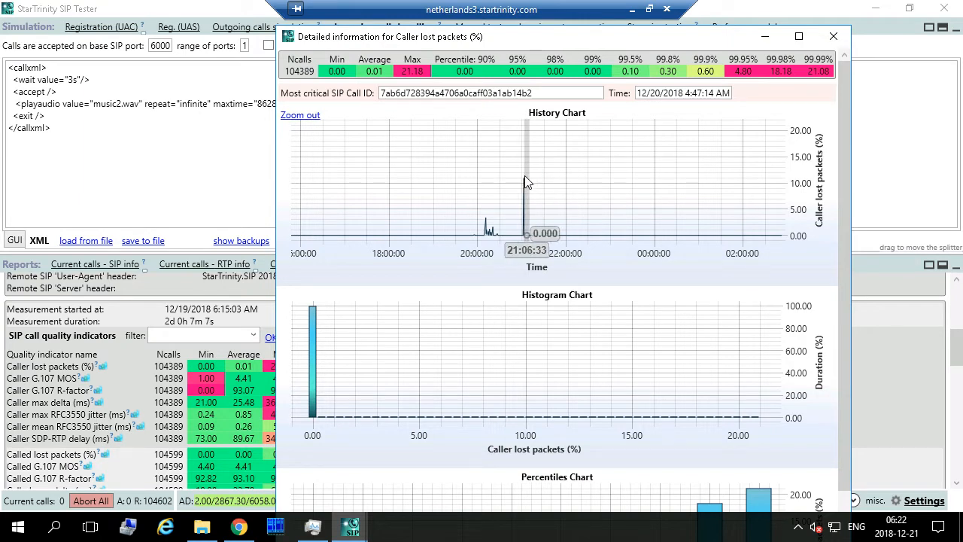
{"action": "left_click_drag", "start_coordinate": [767, 250], "coordinate": [593, 252]}
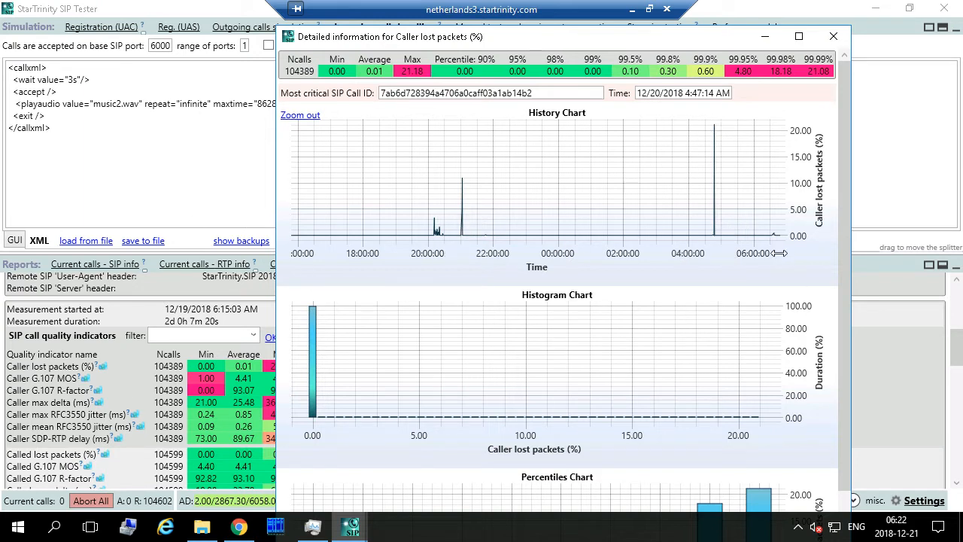
{"action": "left_click_drag", "start_coordinate": [779, 254], "coordinate": [659, 260]}
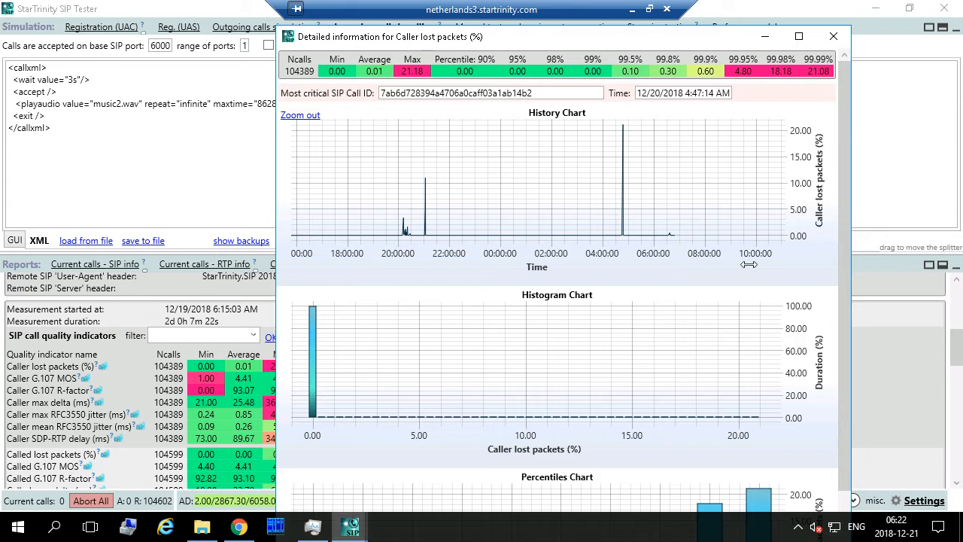
{"action": "left_click_drag", "start_coordinate": [769, 254], "coordinate": [796, 254]}
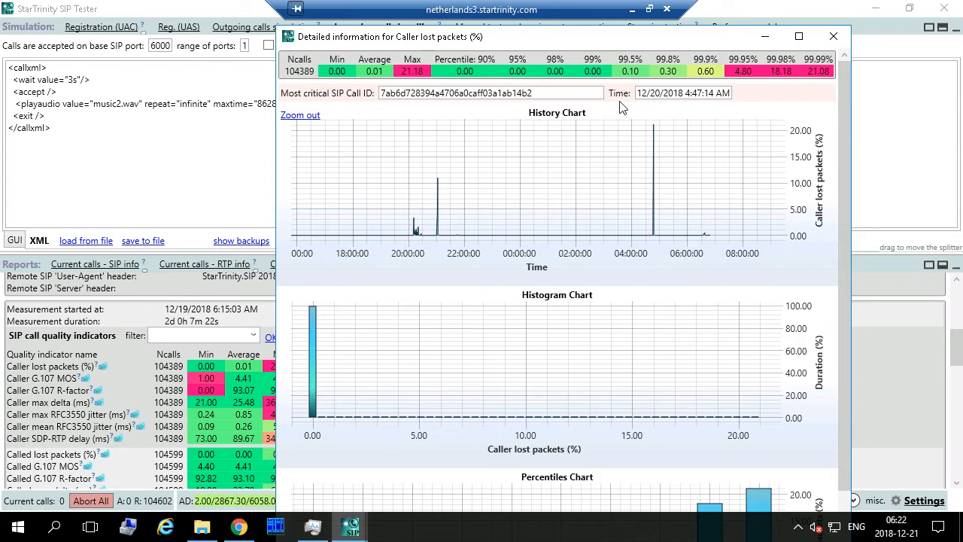
{"action": "mouse_move", "coordinate": [653, 128]}
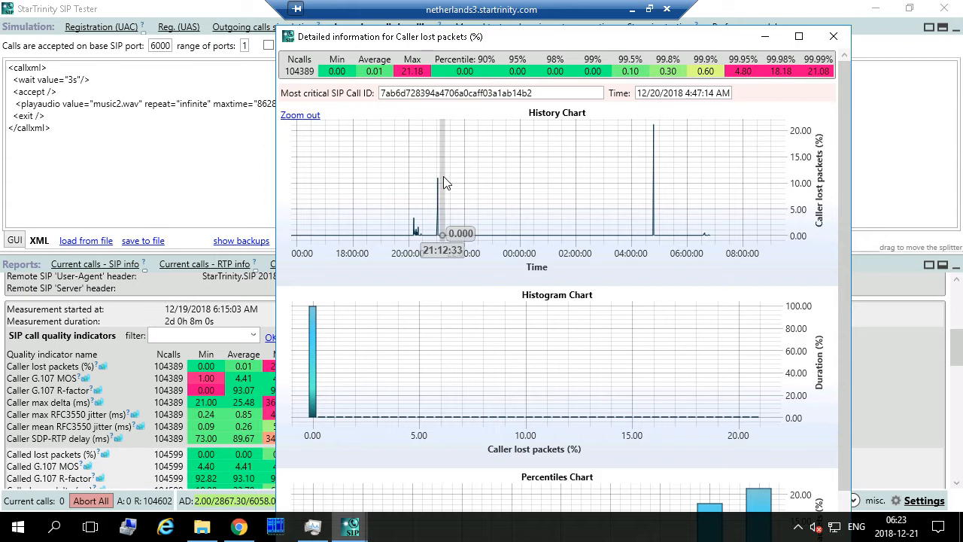
- Bring the lost-packets detail window back, zoom its history chart, then close the window
{"action": "left_click", "coordinate": [96, 140]}
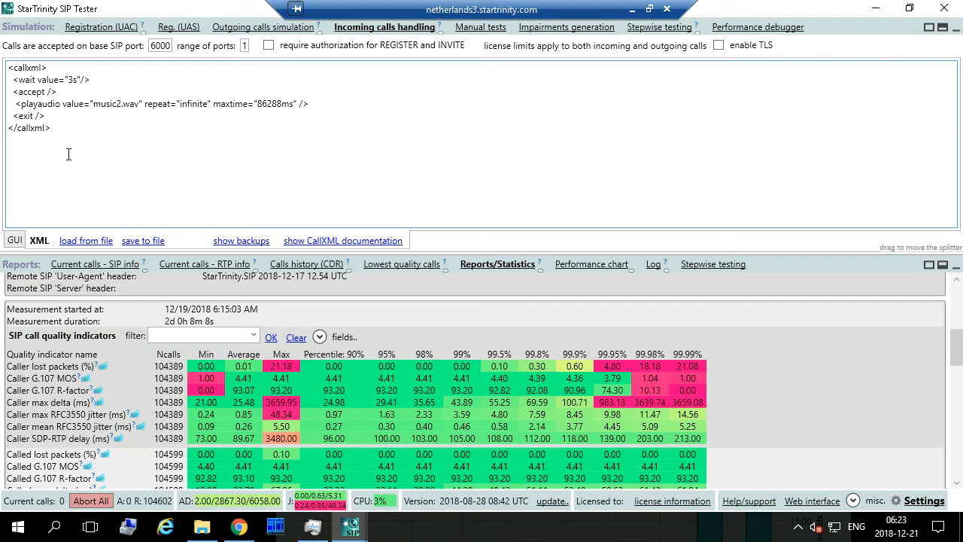
{"action": "mouse_move", "coordinate": [351, 526]}
{"action": "left_click", "coordinate": [433, 452]}
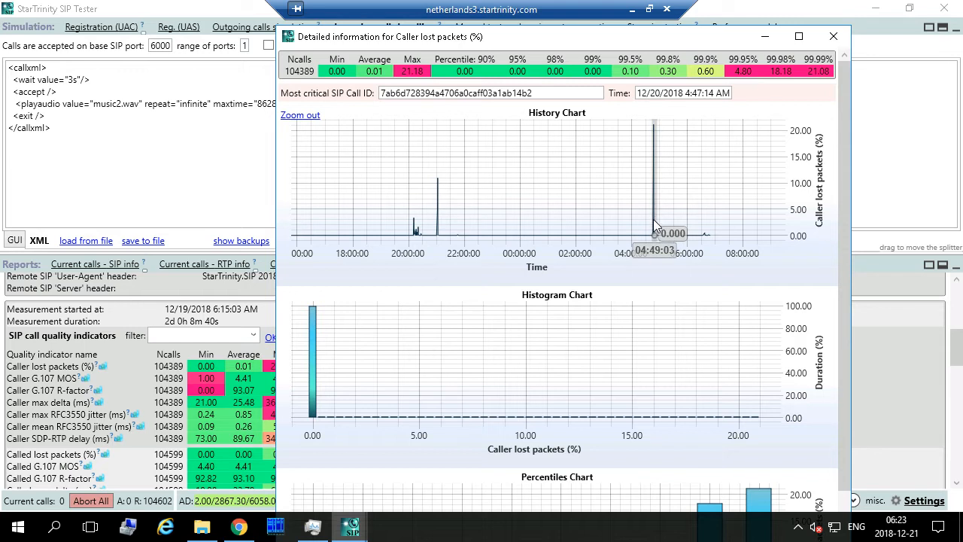
{"action": "scroll", "coordinate": [654, 221], "scroll_direction": "up", "scroll_amount": 3}
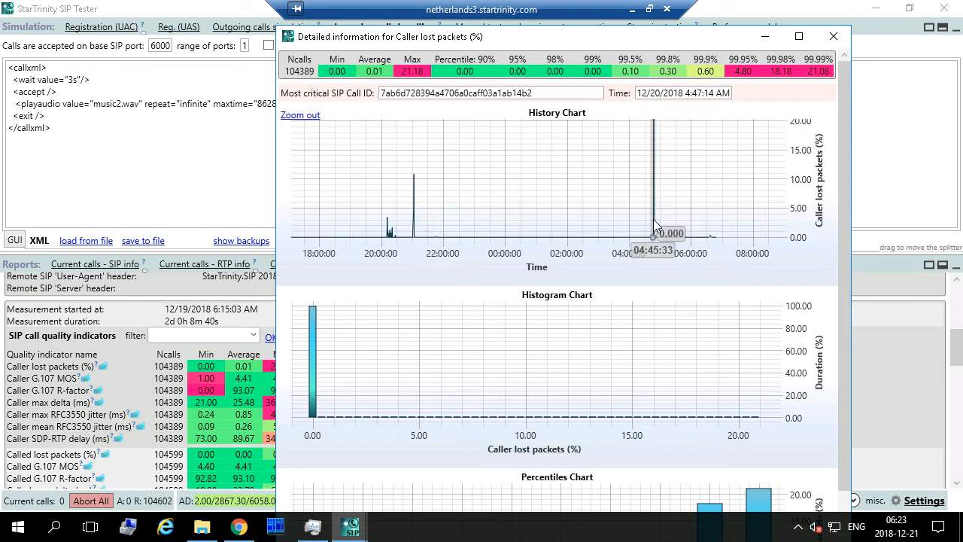
{"action": "left_click", "coordinate": [833, 36]}
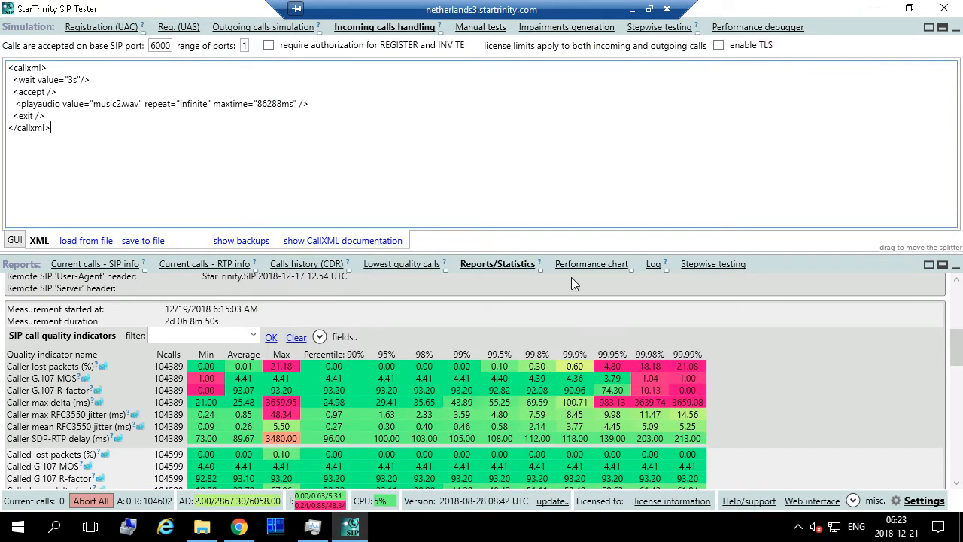
- Scroll the reports panel up and switch to the 'Calls history (CDR)' table
{"action": "scroll", "coordinate": [585, 307], "scroll_direction": "up", "scroll_amount": 5}
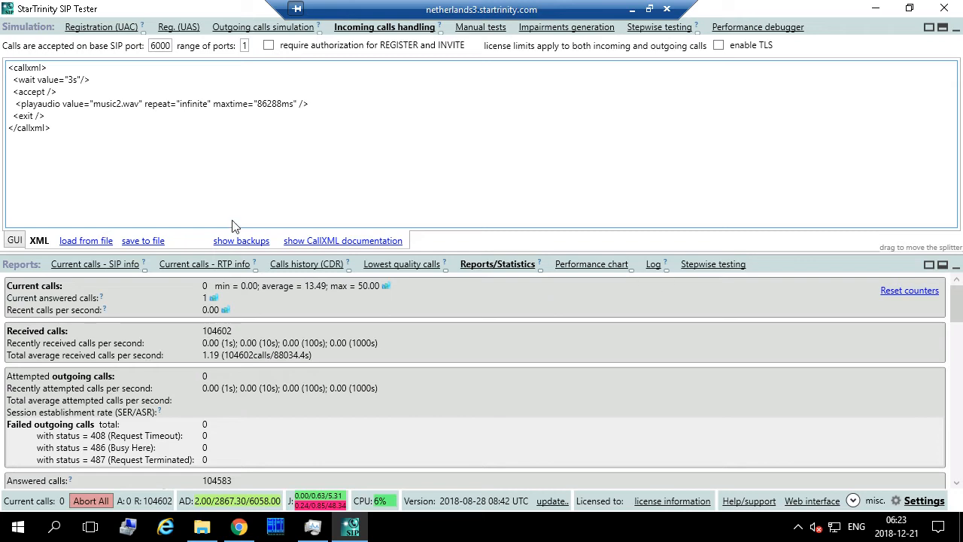
{"action": "left_click", "coordinate": [309, 265]}
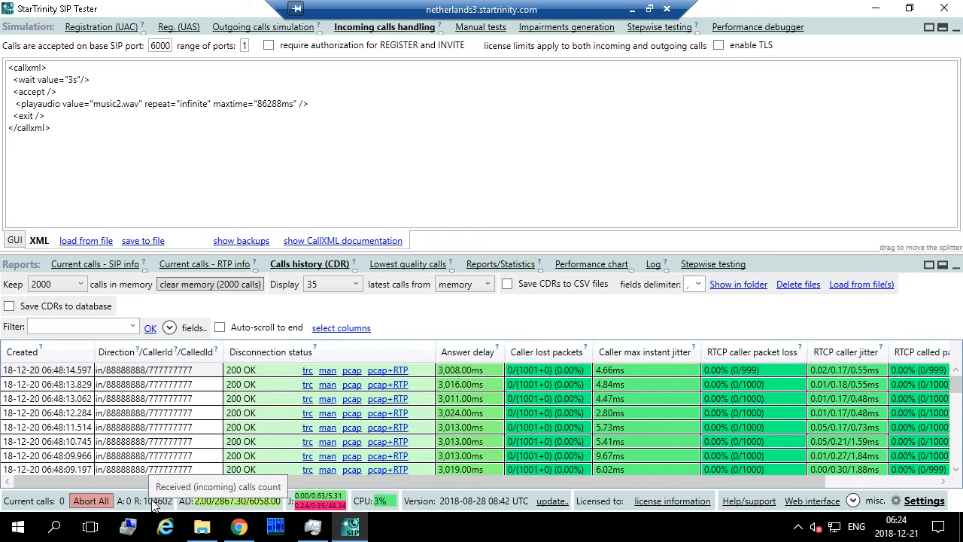
- Change the 'Keep … calls in memory' limit from 2000 to 500000
{"action": "left_click", "coordinate": [78, 283]}
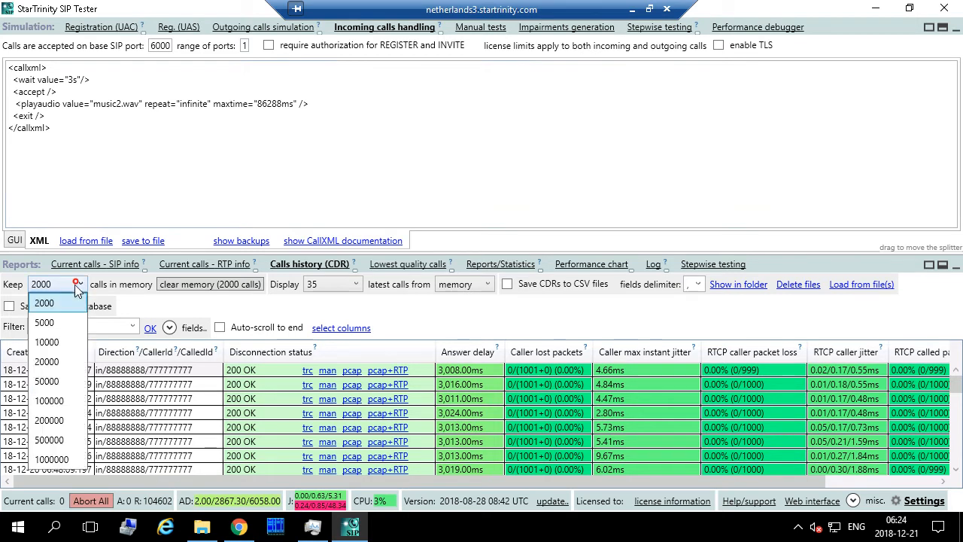
{"action": "left_click", "coordinate": [48, 443]}
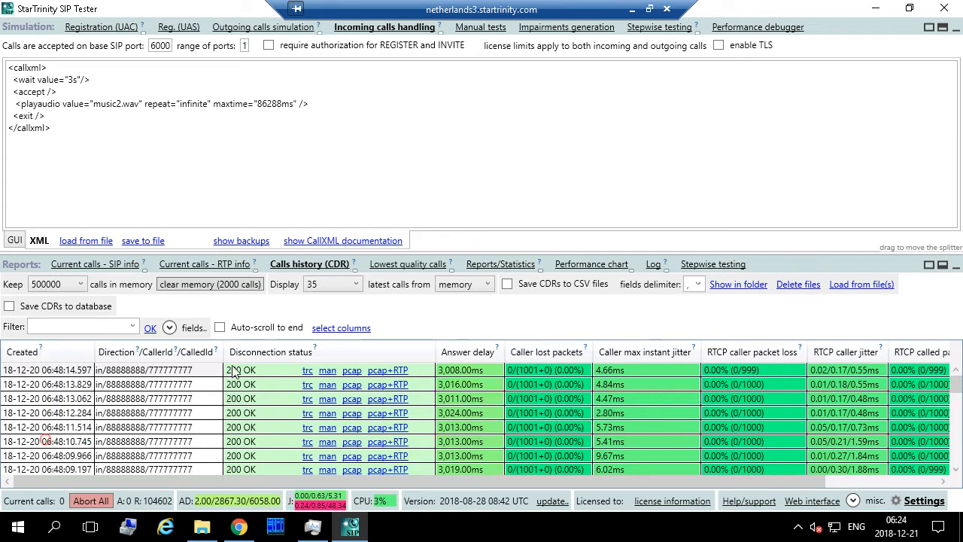
{"action": "left_click", "coordinate": [69, 285]}
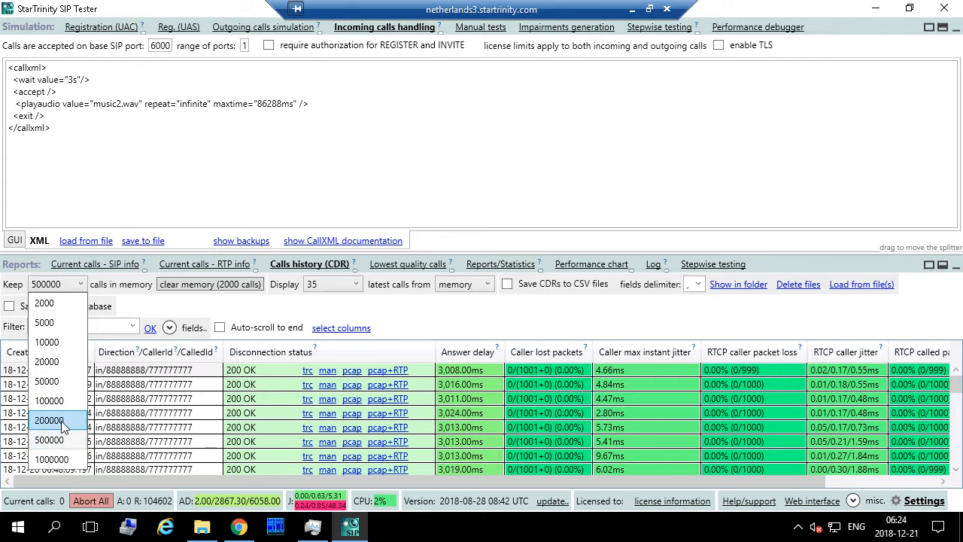
{"action": "right_click", "coordinate": [432, 534]}
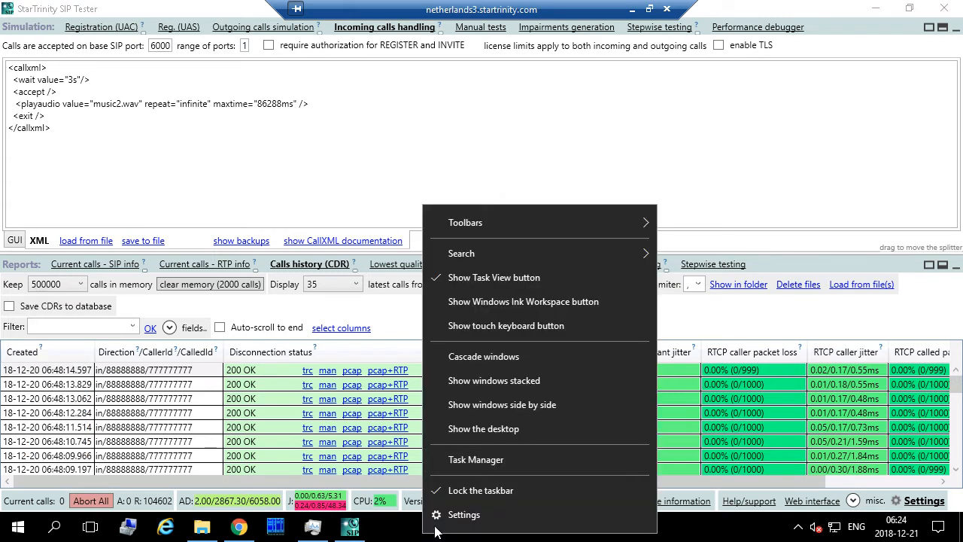
{"action": "left_click", "coordinate": [481, 461]}
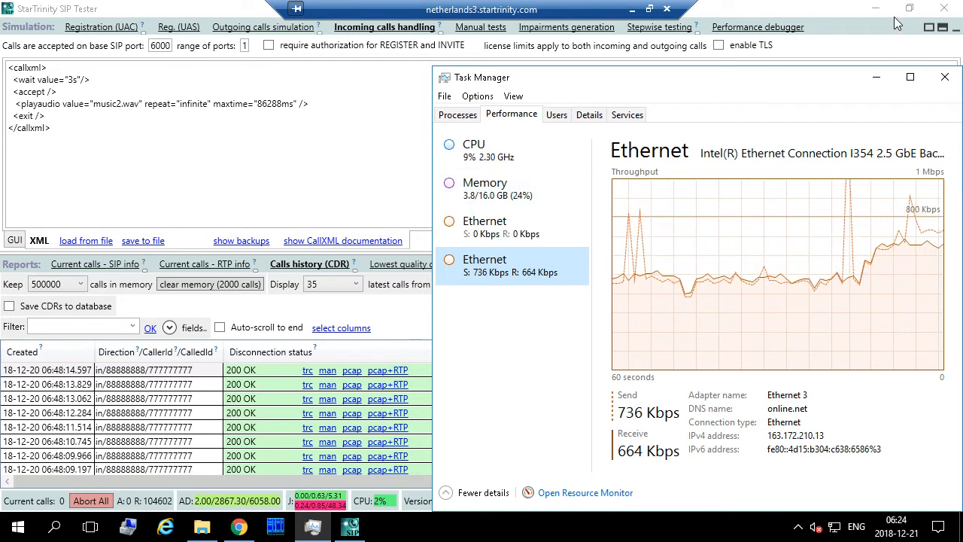
{"action": "left_click", "coordinate": [945, 77]}
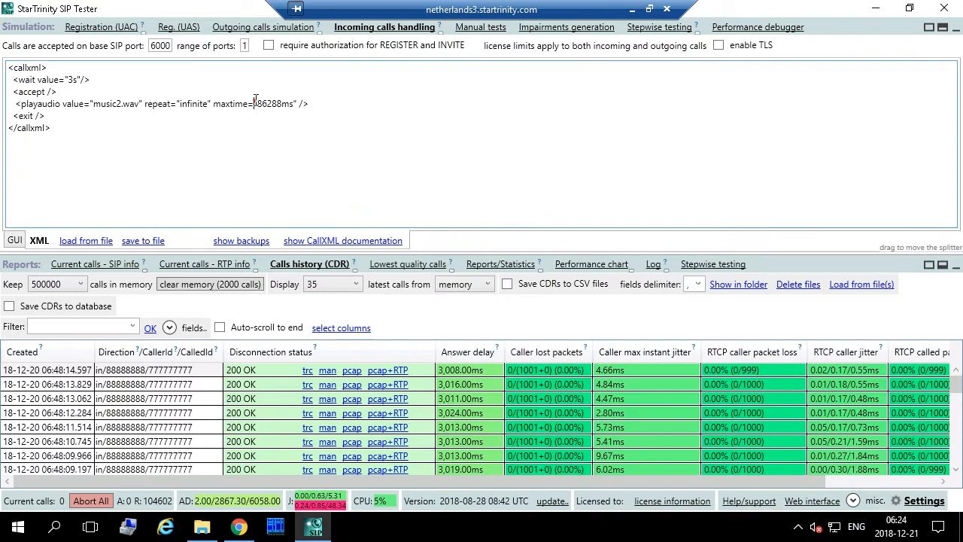
{"action": "left_click", "coordinate": [255, 100]}
{"action": "left_click_drag", "start_coordinate": [13, 80], "coordinate": [113, 78]}
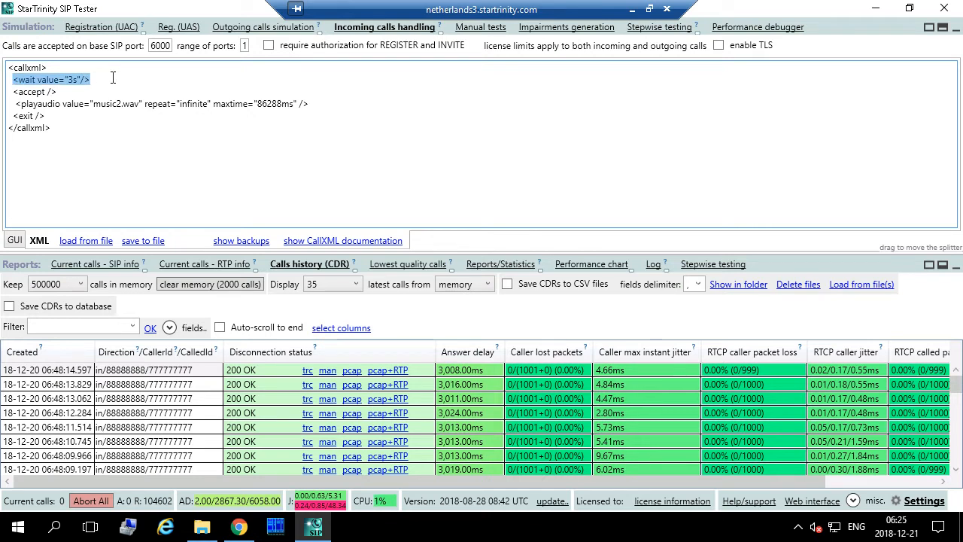
- Minimize and restore SIP Tester, then switch to the Reg. (UAS) page showing no registrations
{"action": "left_click", "coordinate": [315, 531]}
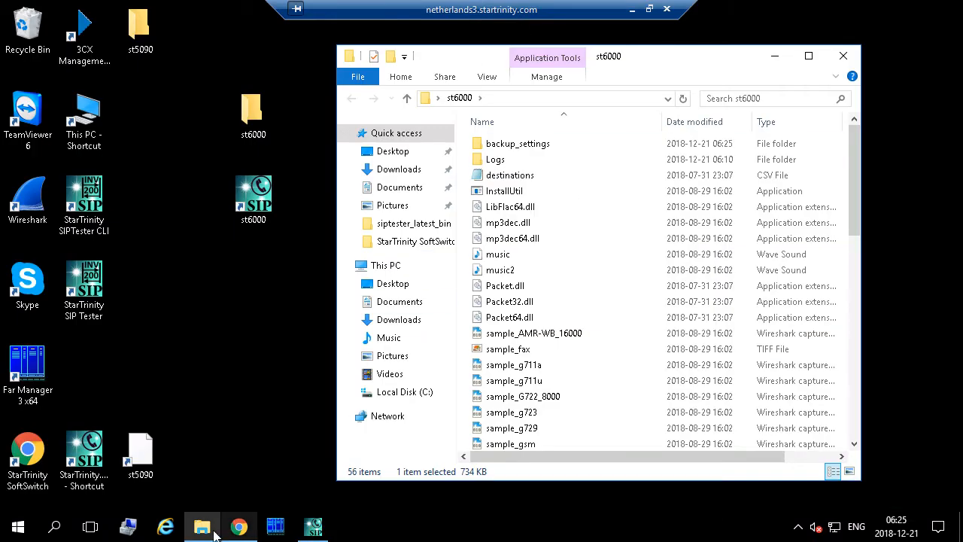
{"action": "left_click", "coordinate": [315, 531]}
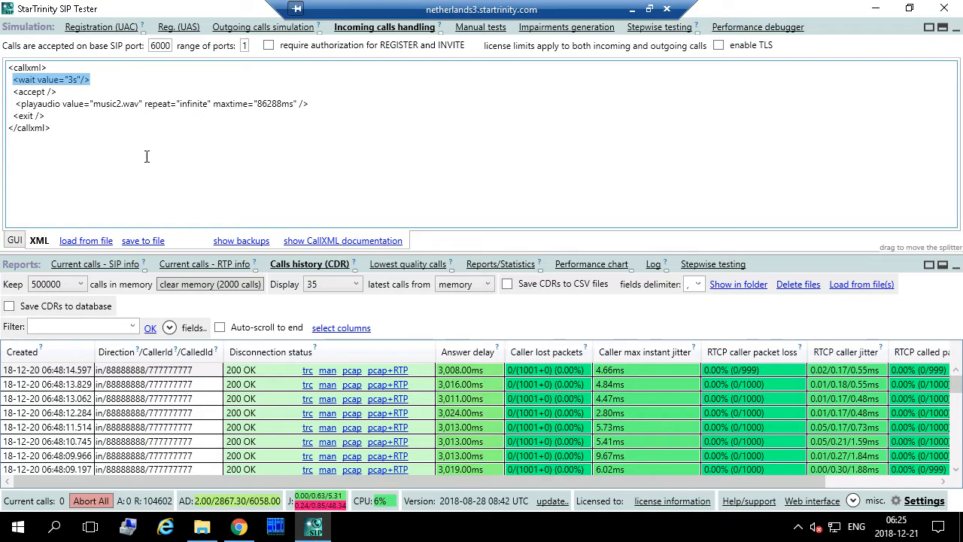
{"action": "left_click", "coordinate": [282, 145]}
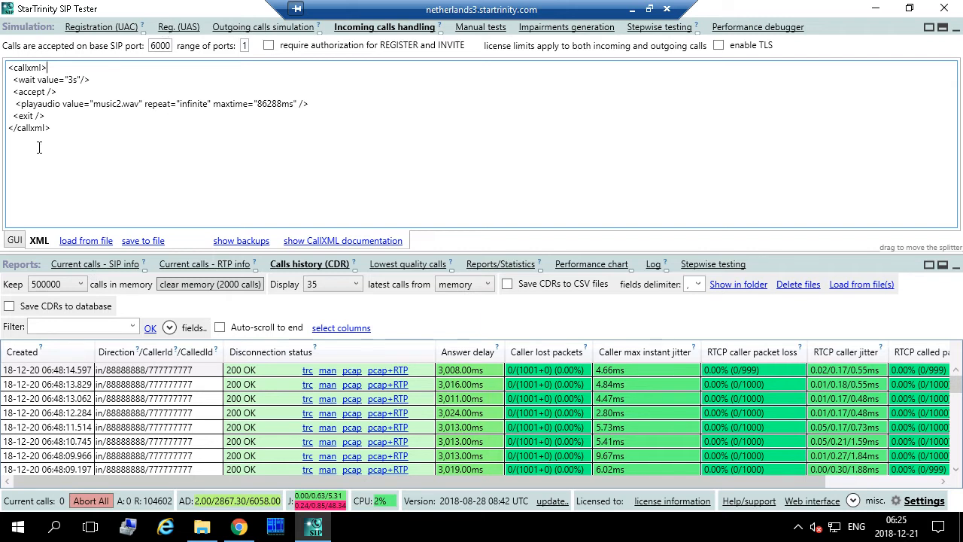
{"action": "left_click", "coordinate": [183, 28]}
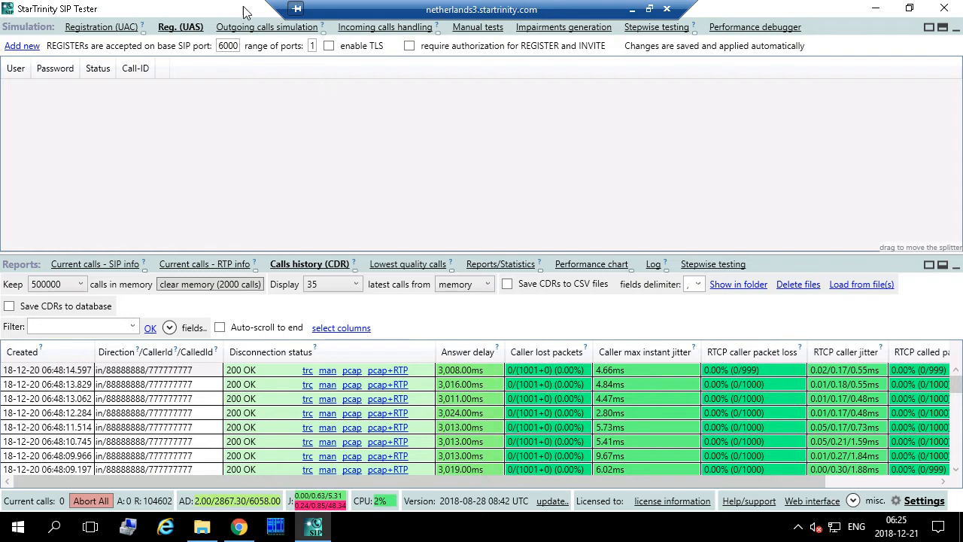
- Add UAS registration user 100 with its password
{"action": "left_click", "coordinate": [21, 47]}
{"action": "left_click", "coordinate": [13, 87]}
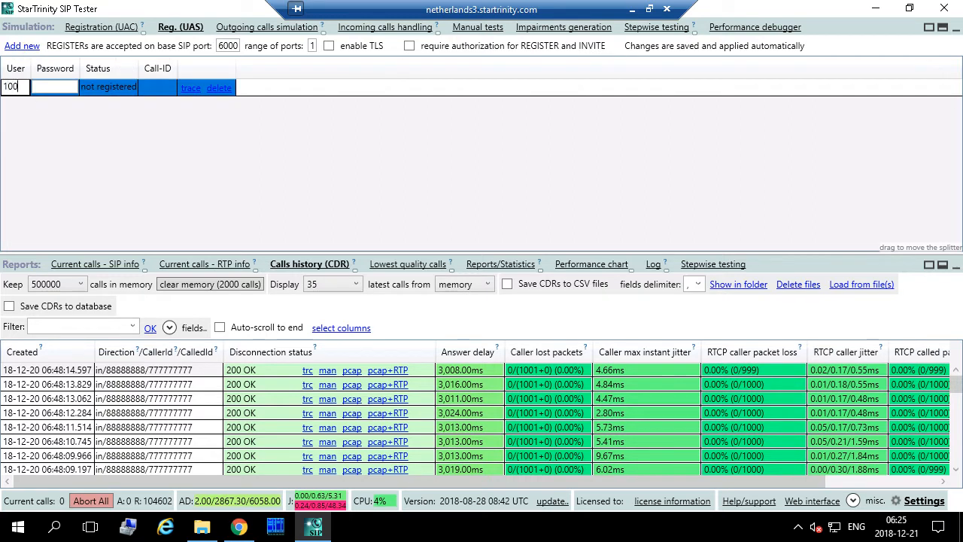
{"action": "left_click", "coordinate": [49, 86]}
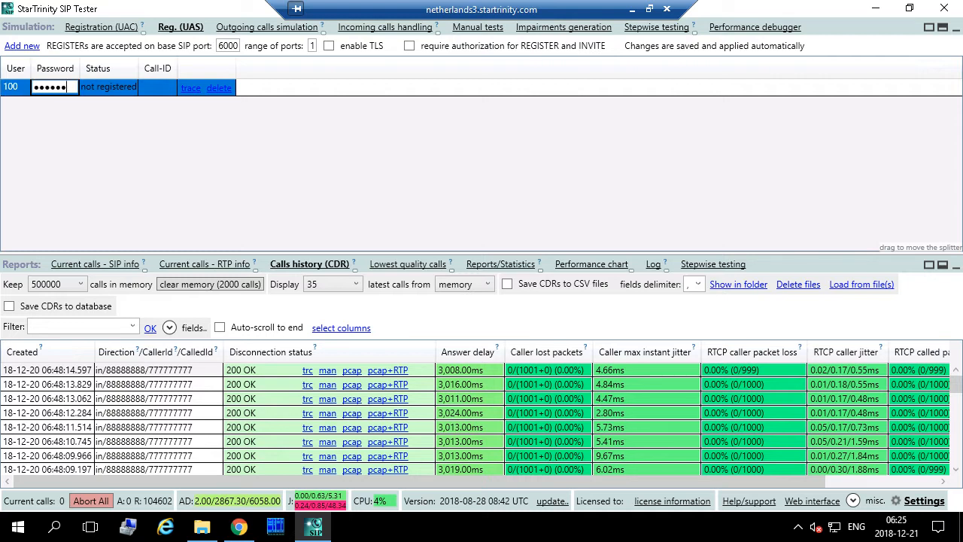
{"action": "left_click", "coordinate": [111, 90]}
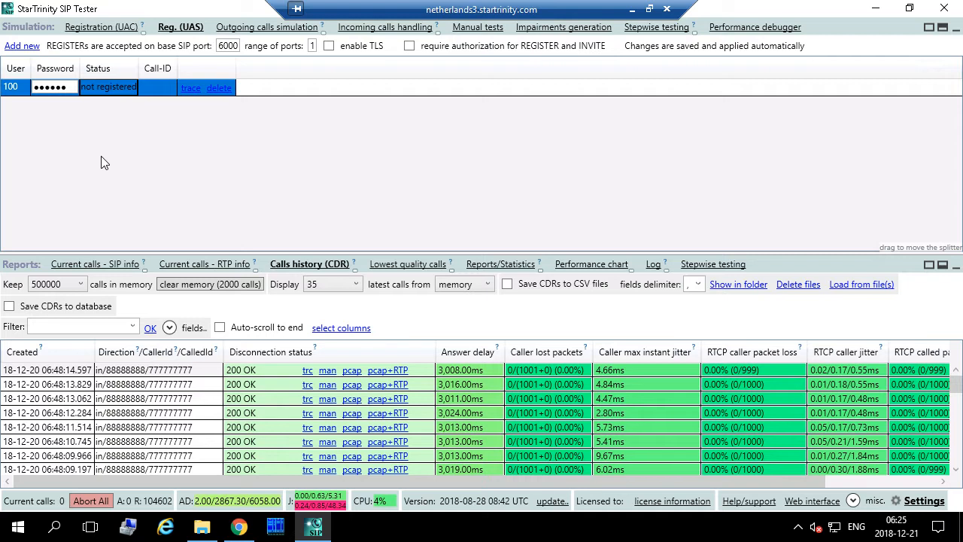
{"action": "left_click", "coordinate": [159, 89]}
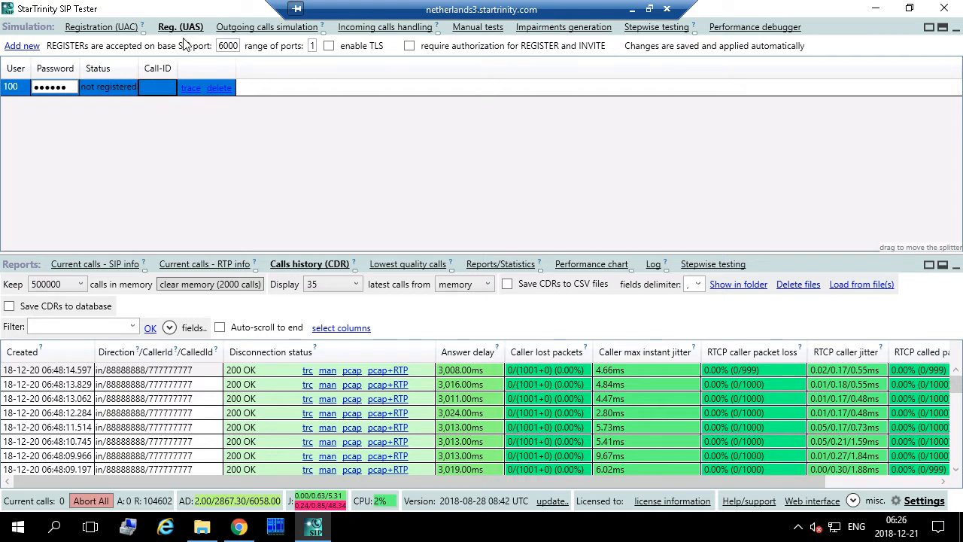
- Add a second UAS user 101 and enter its password
{"action": "left_click", "coordinate": [22, 46]}
{"action": "left_click", "coordinate": [43, 104]}
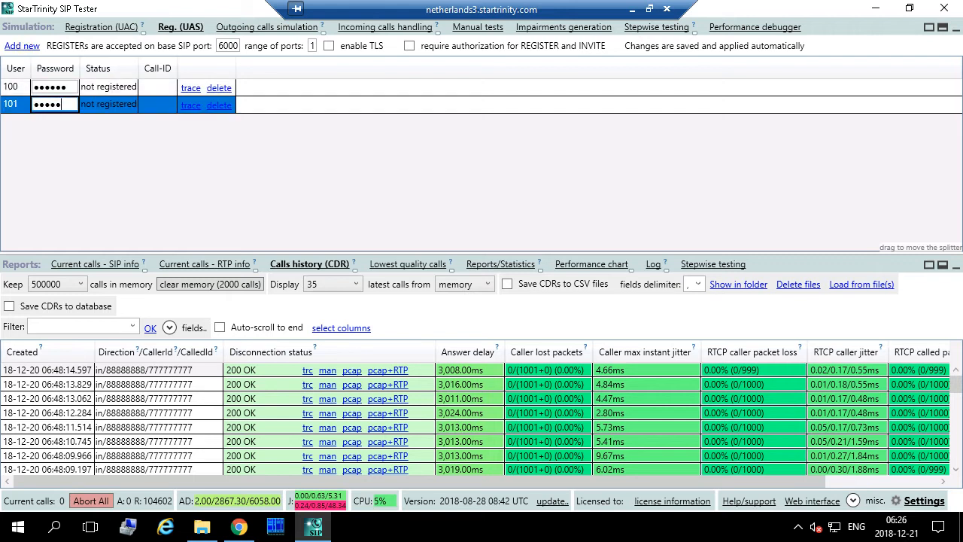
{"action": "left_click", "coordinate": [106, 110]}
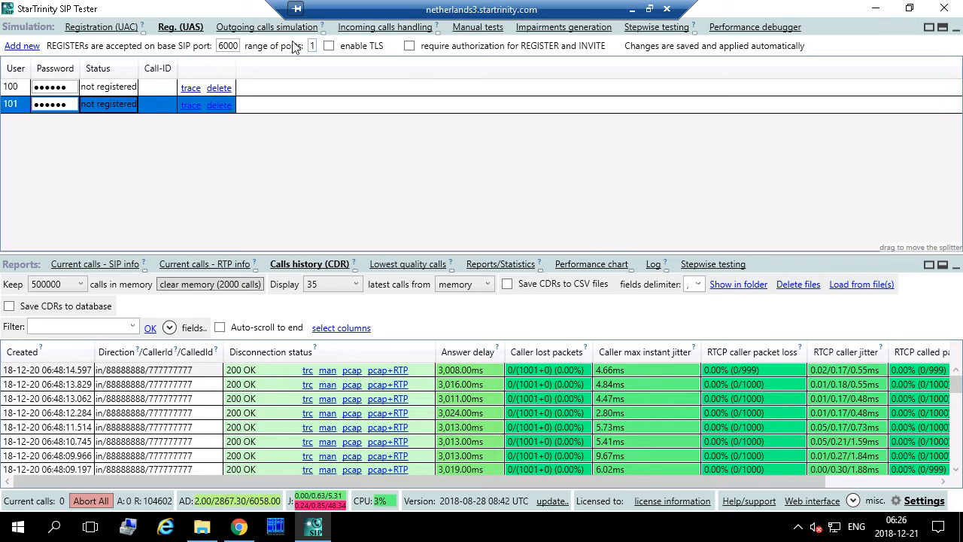
- Window the remote desktop, hide Skype, and maximize local SIP Tester on its Registration (UAC) page
{"action": "double_click", "coordinate": [477, 11]}
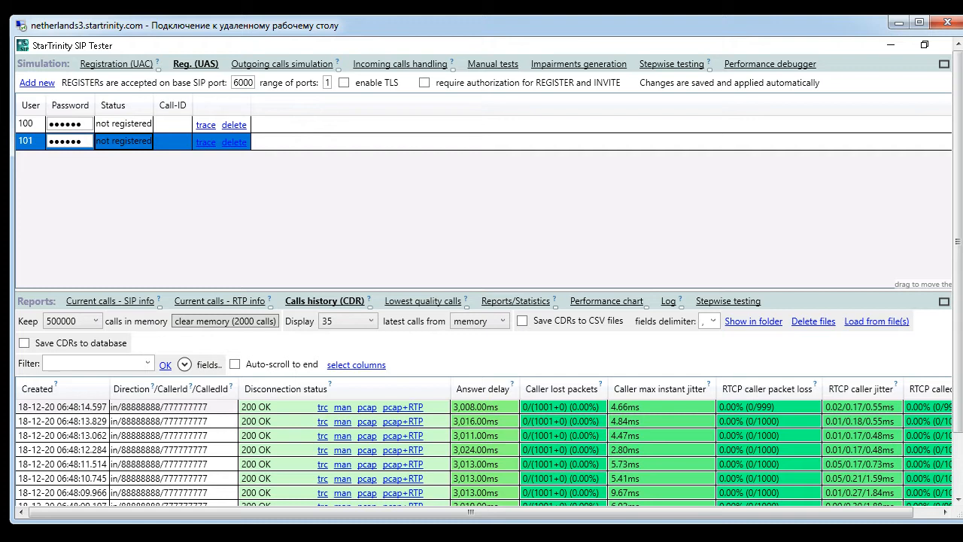
{"action": "left_click_drag", "start_coordinate": [11, 16], "coordinate": [380, 1]}
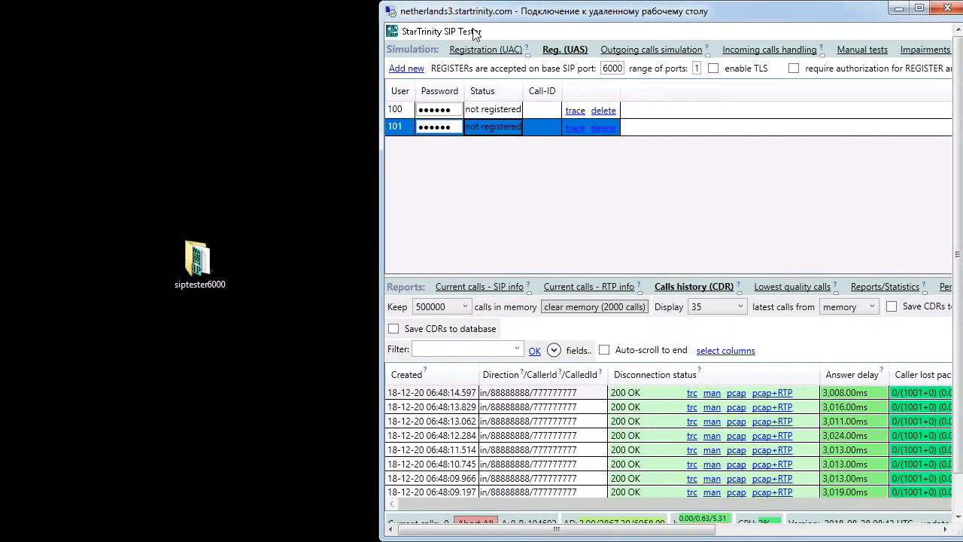
{"action": "double_click", "coordinate": [196, 276]}
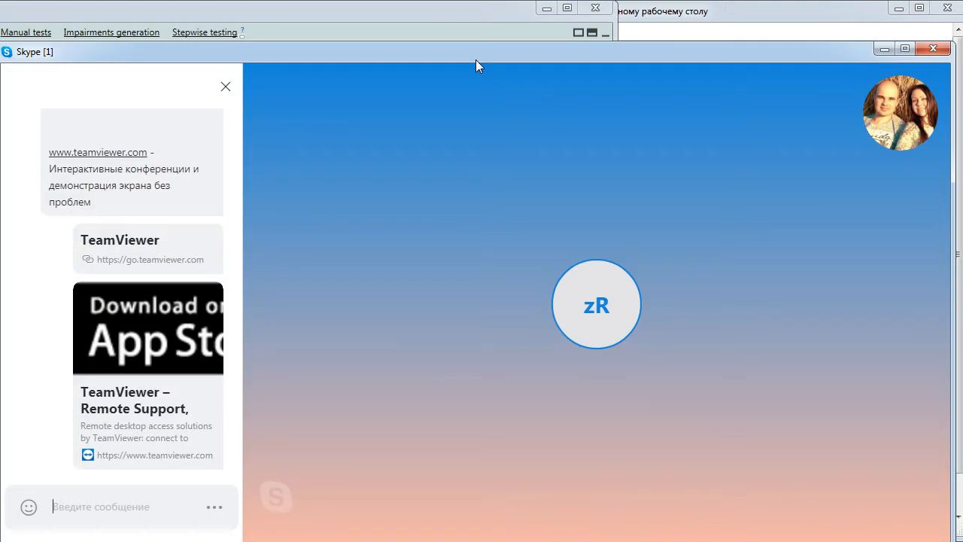
{"action": "left_click", "coordinate": [885, 49]}
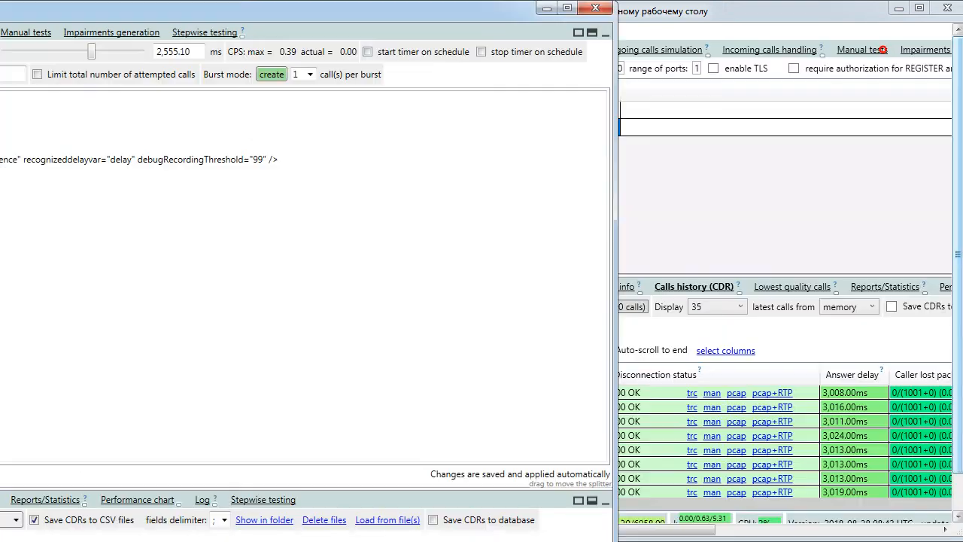
{"action": "left_click_drag", "start_coordinate": [0, 13], "coordinate": [209, 39]}
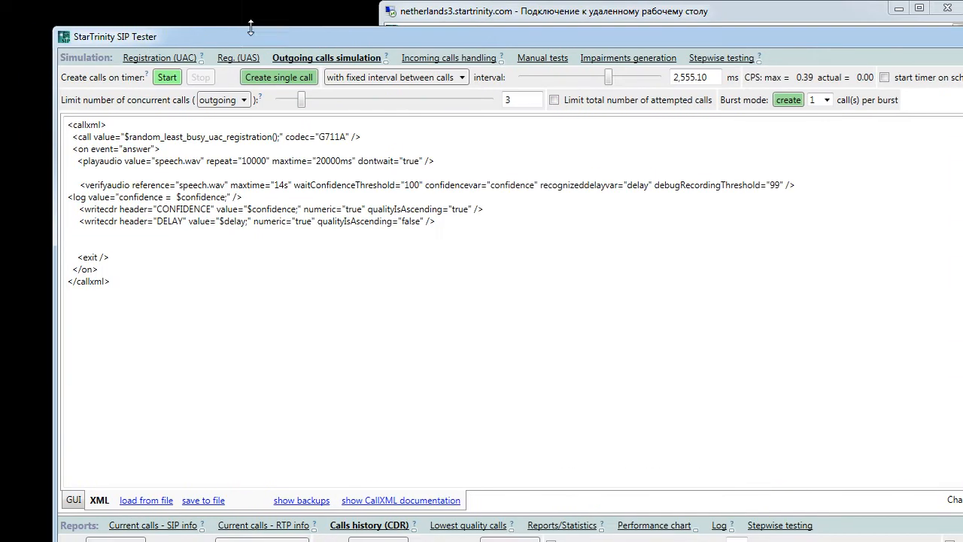
{"action": "double_click", "coordinate": [265, 41]}
{"action": "left_click", "coordinate": [104, 27]}
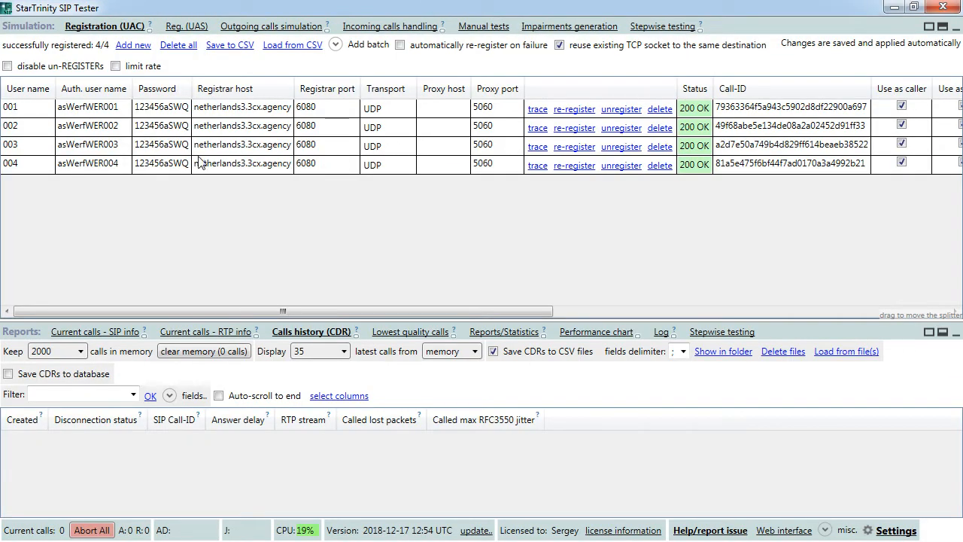
- Add a fifth UAC registration with user name and auth user name 001
{"action": "left_click", "coordinate": [132, 47]}
{"action": "left_click", "coordinate": [17, 183]}
{"action": "left_click", "coordinate": [15, 182]}
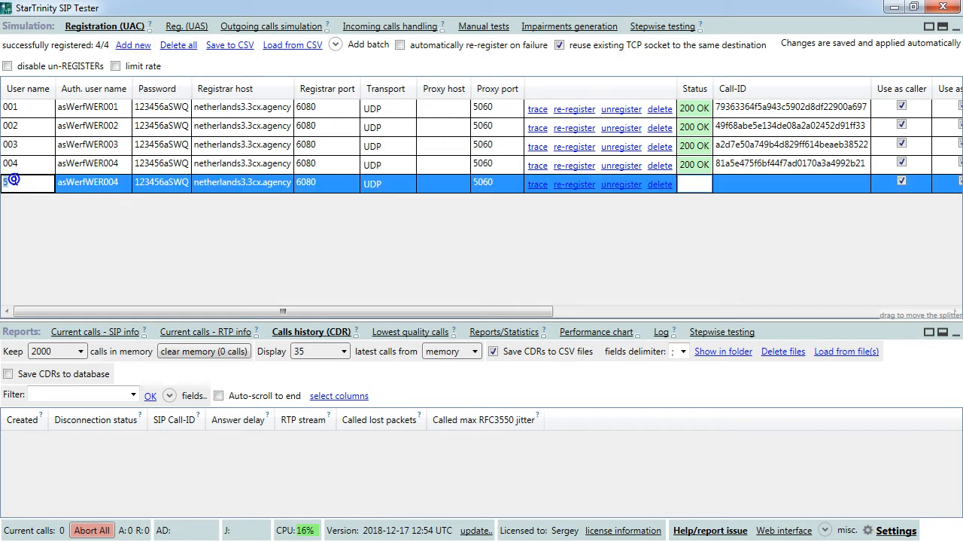
{"action": "type", "text": "001"}
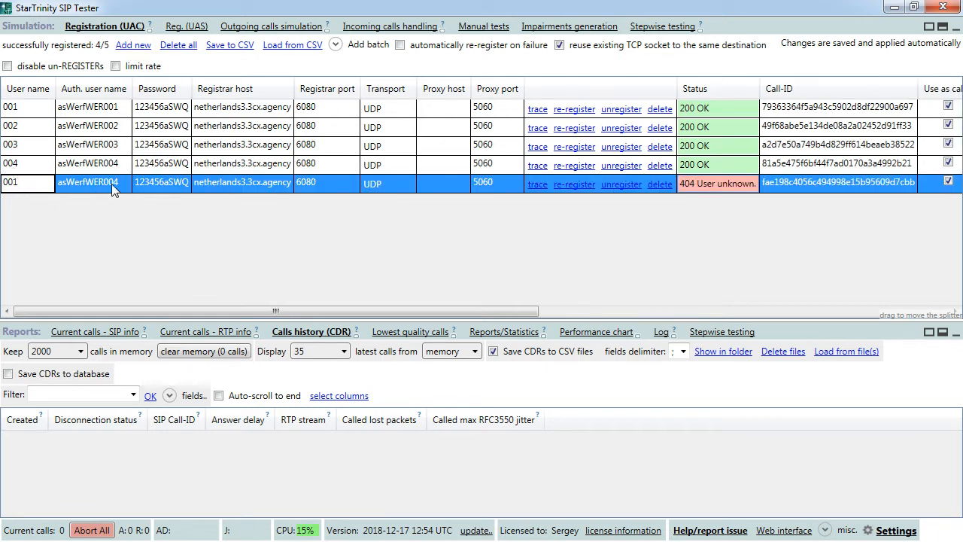
{"action": "left_click", "coordinate": [111, 184]}
{"action": "left_click", "coordinate": [120, 183]}
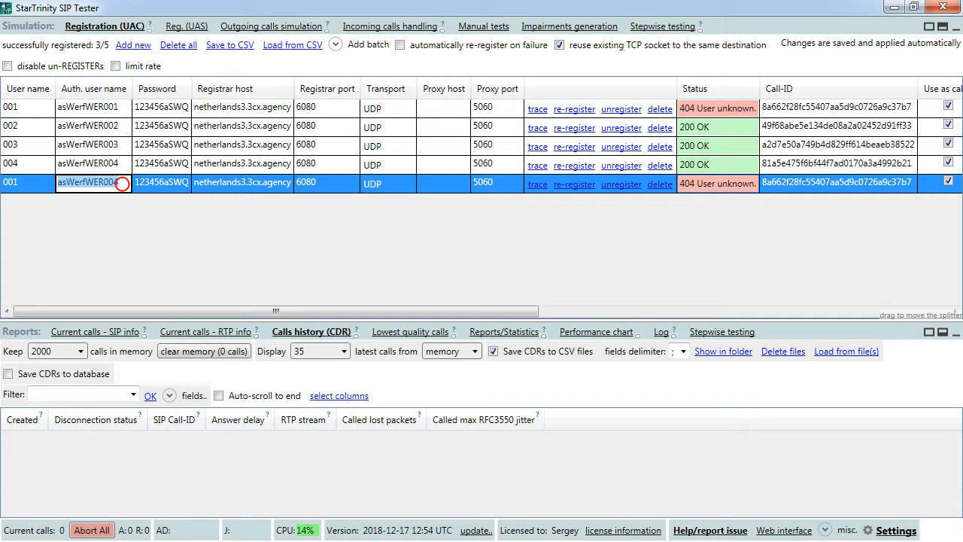
{"action": "type", "text": "001"}
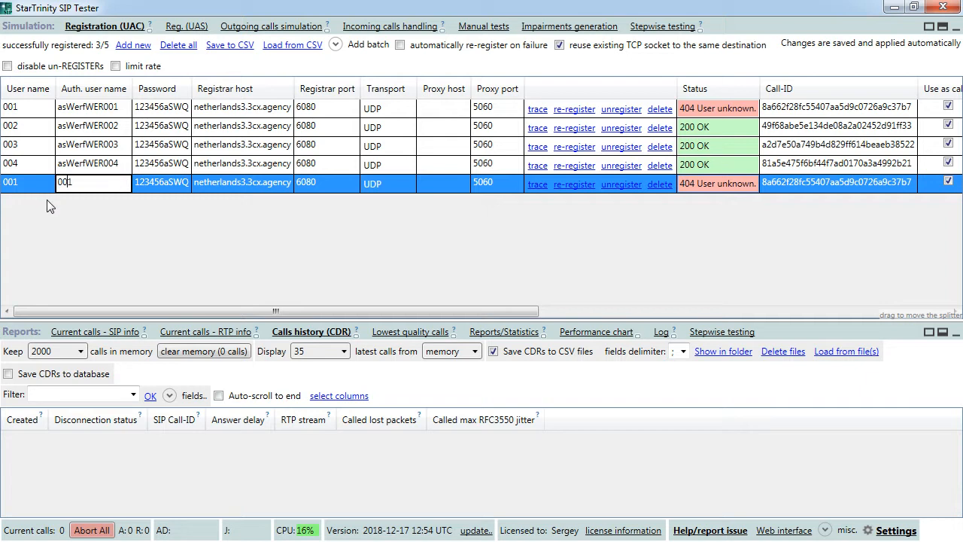
- Set its password, registrar host netherlands3.startrinity.com and port 6000, then check its SIP trace
{"action": "double_click", "coordinate": [168, 182]}
{"action": "left_click_drag", "start_coordinate": [165, 182], "coordinate": [391, 181]}
{"action": "key", "text": "Delete"}
{"action": "left_click", "coordinate": [228, 185]}
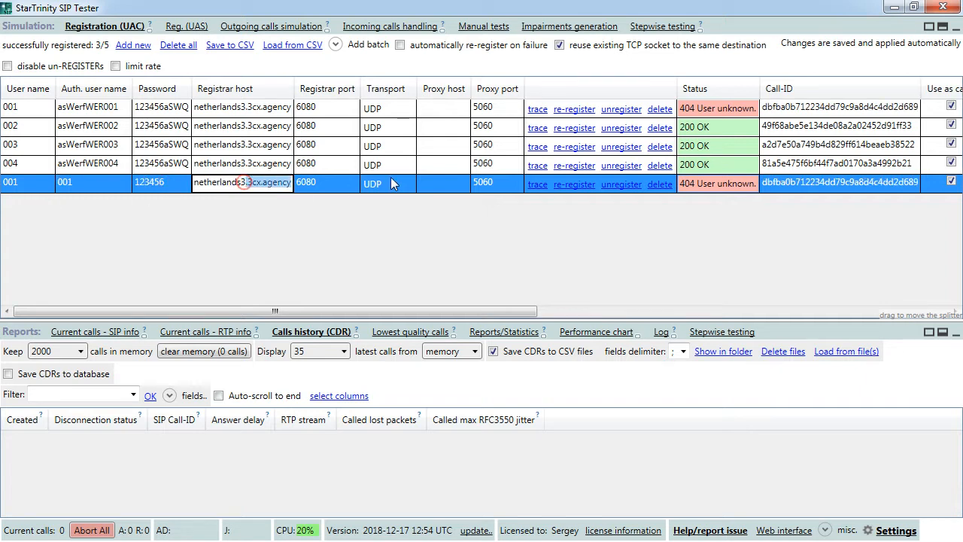
{"action": "key", "text": "Delete"}
{"action": "type", "text": "startri"}
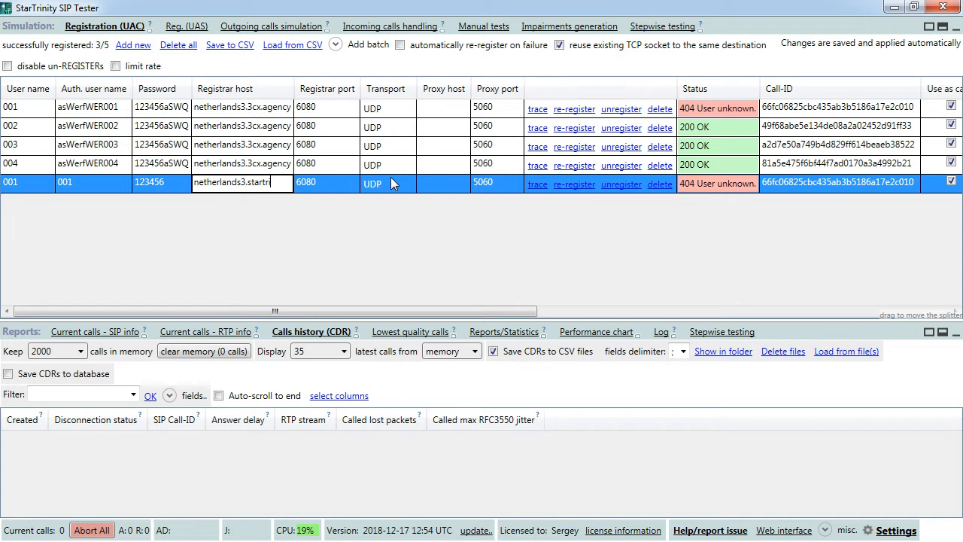
{"action": "type", "text": "nity.com"}
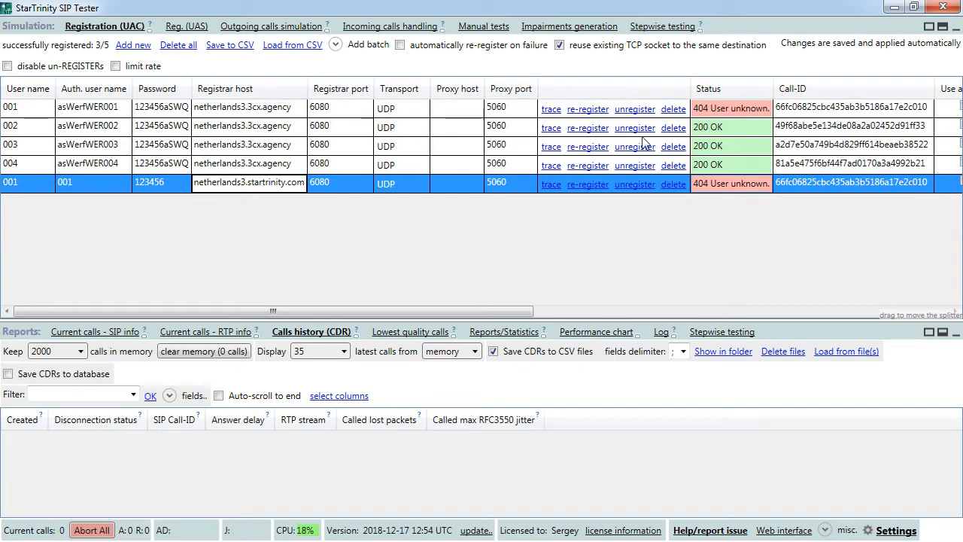
{"action": "left_click", "coordinate": [326, 184]}
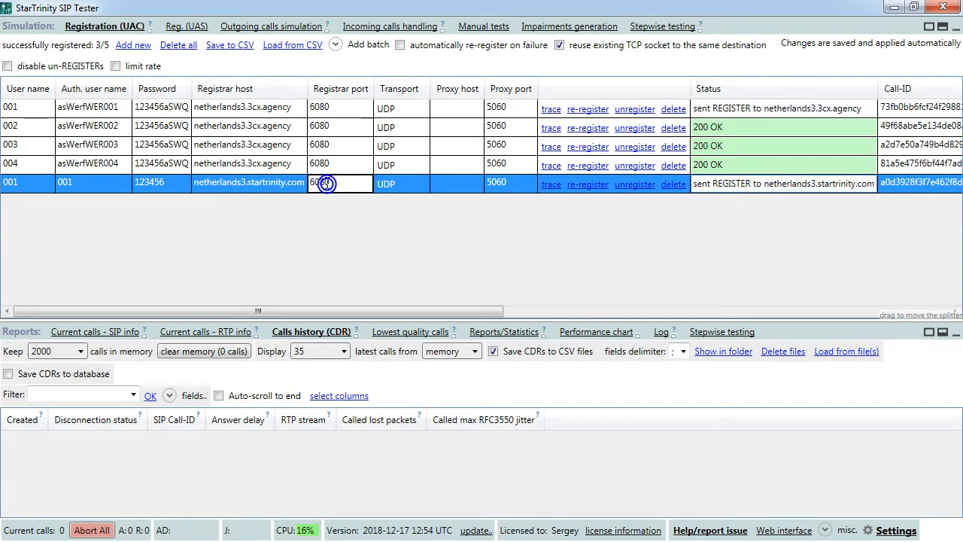
{"action": "double_click", "coordinate": [320, 182]}
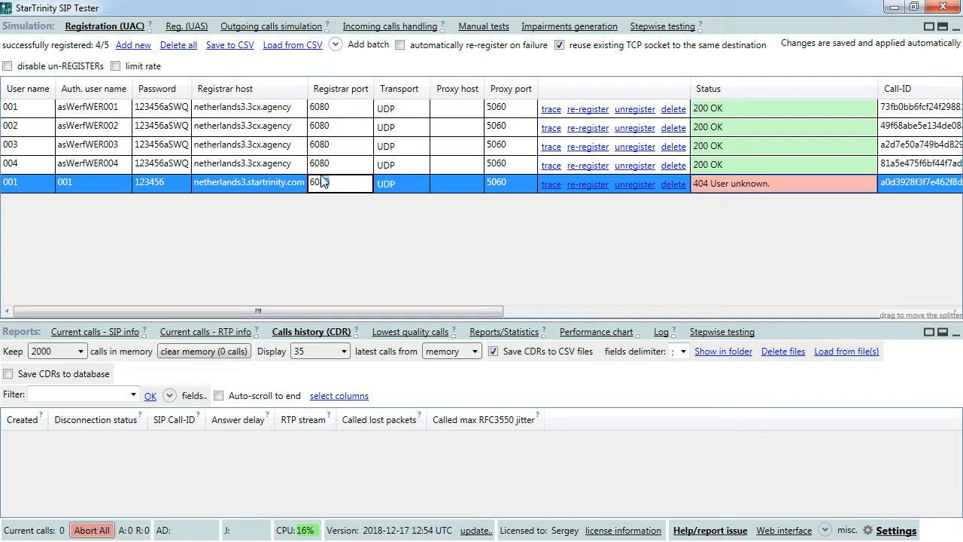
{"action": "double_click", "coordinate": [322, 182]}
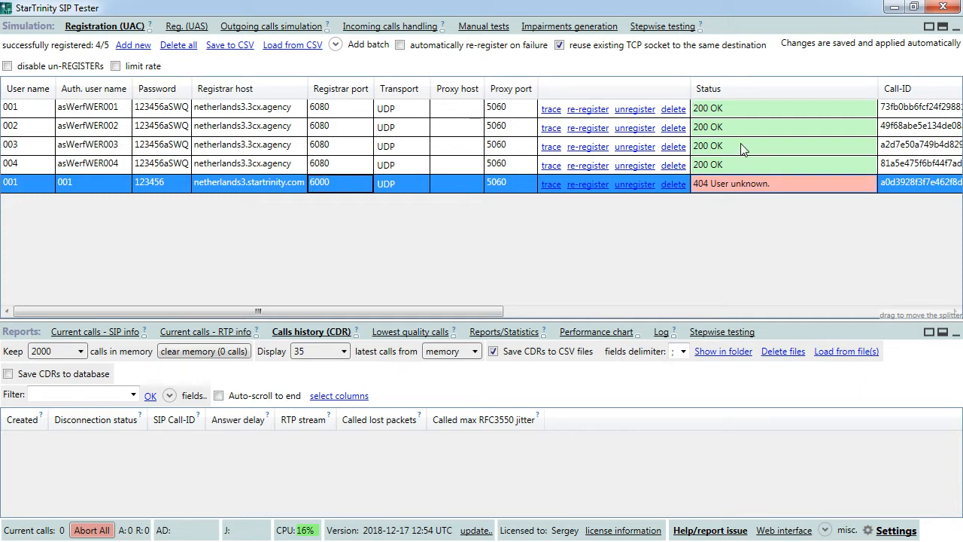
{"action": "left_click", "coordinate": [551, 184]}
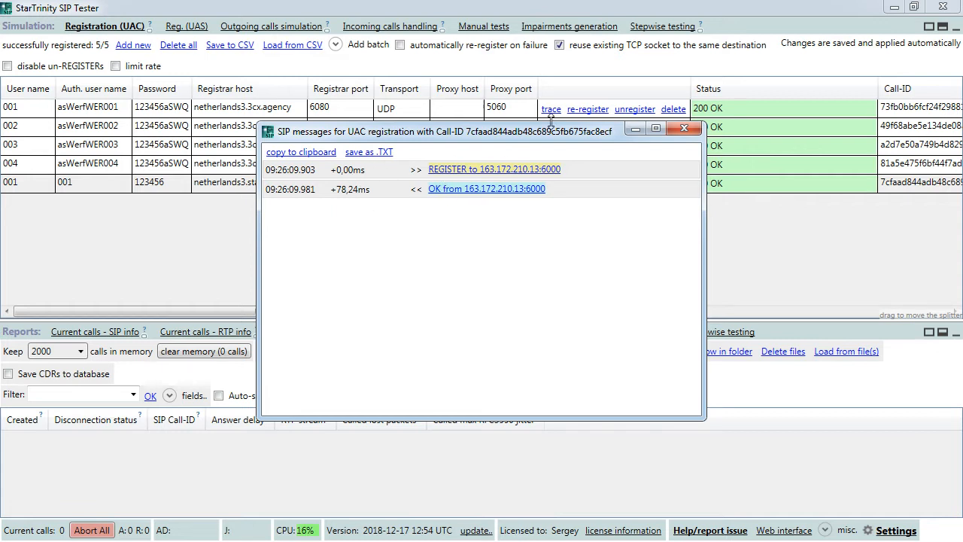
{"action": "left_click", "coordinate": [684, 129]}
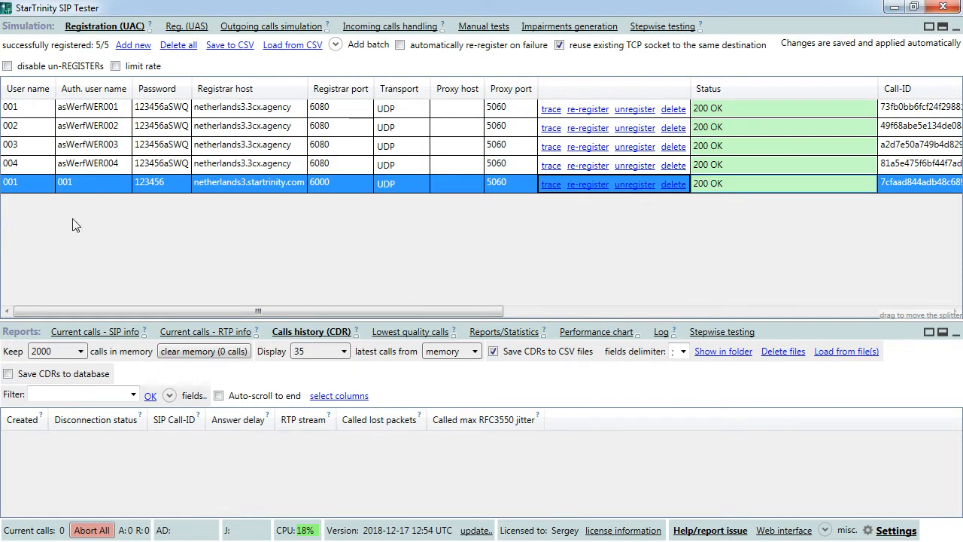
- On the remote Reg. (UAS) page, tick 'require authorization for REGISTER and INVITE', then return to local SIP Tester
{"action": "left_click", "coordinate": [895, 7]}
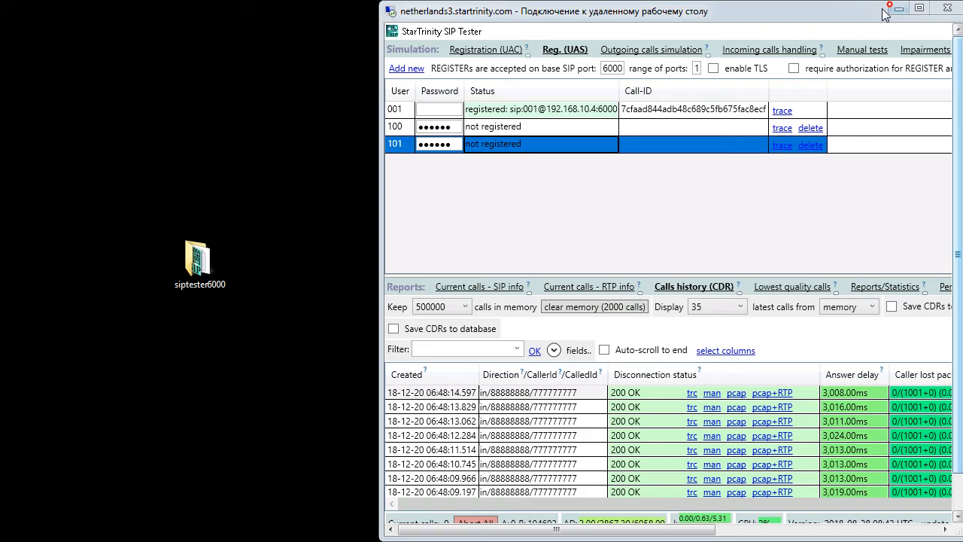
{"action": "left_click", "coordinate": [498, 134]}
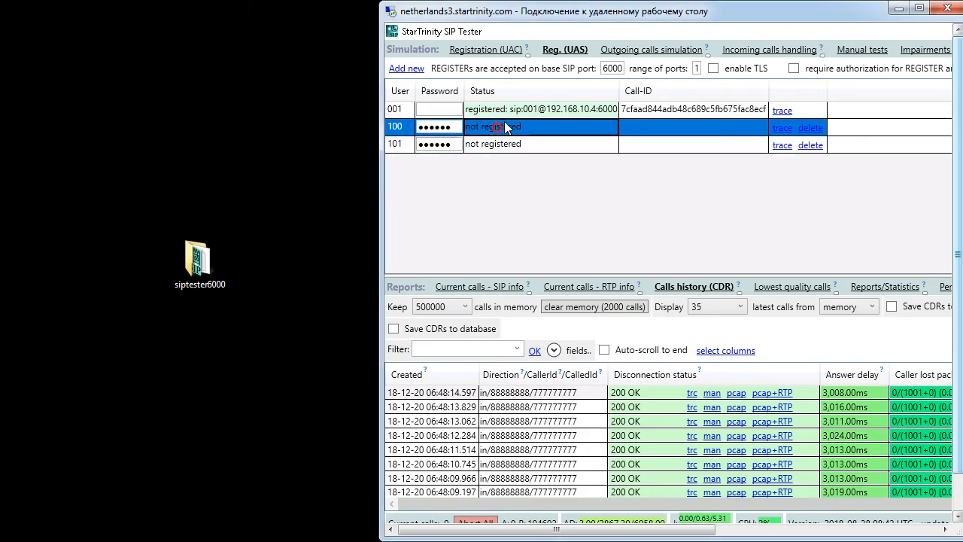
{"action": "double_click", "coordinate": [538, 12]}
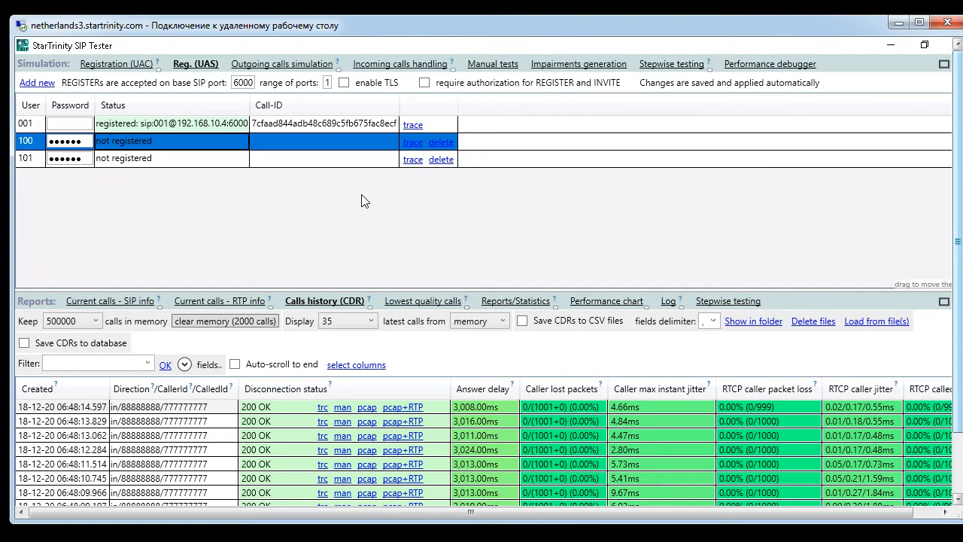
{"action": "double_click", "coordinate": [307, 25]}
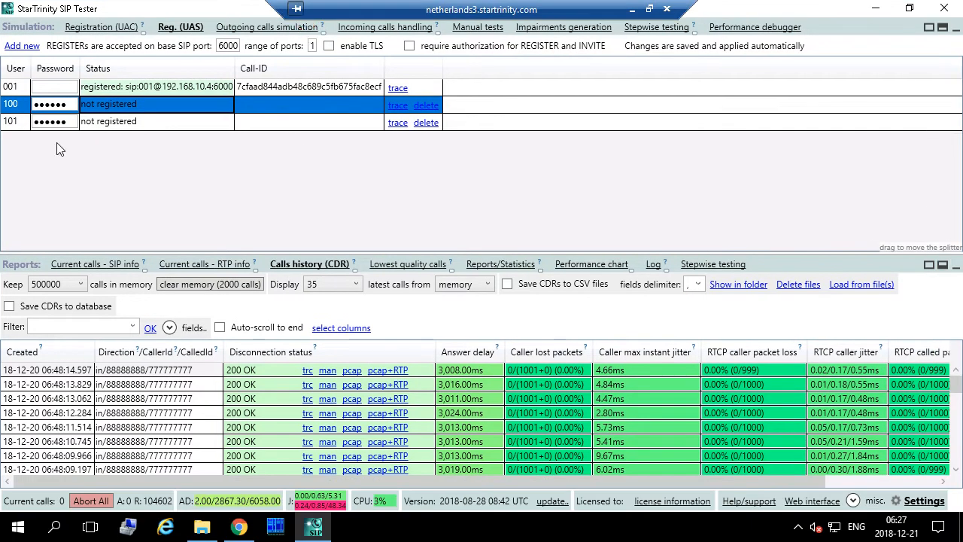
{"action": "left_click", "coordinate": [410, 47]}
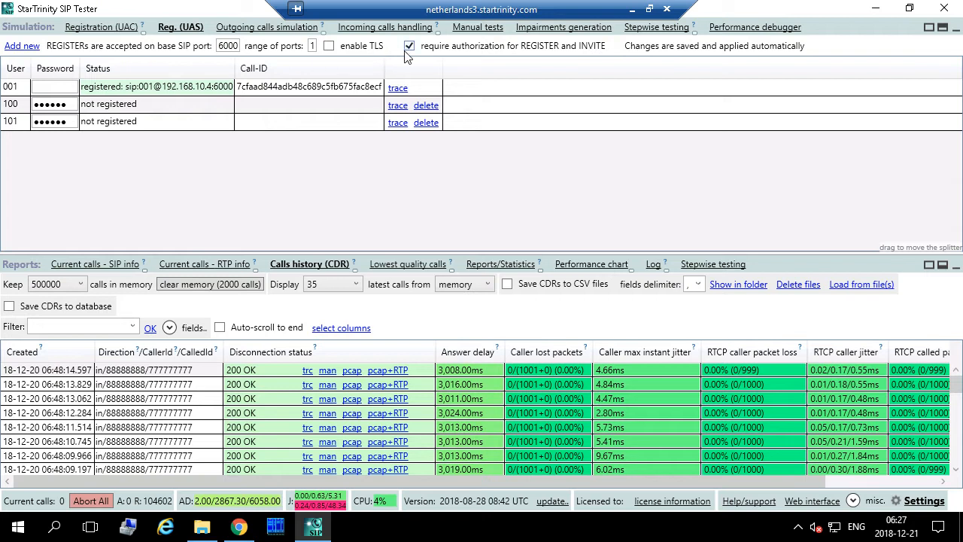
{"action": "left_click", "coordinate": [632, 9]}
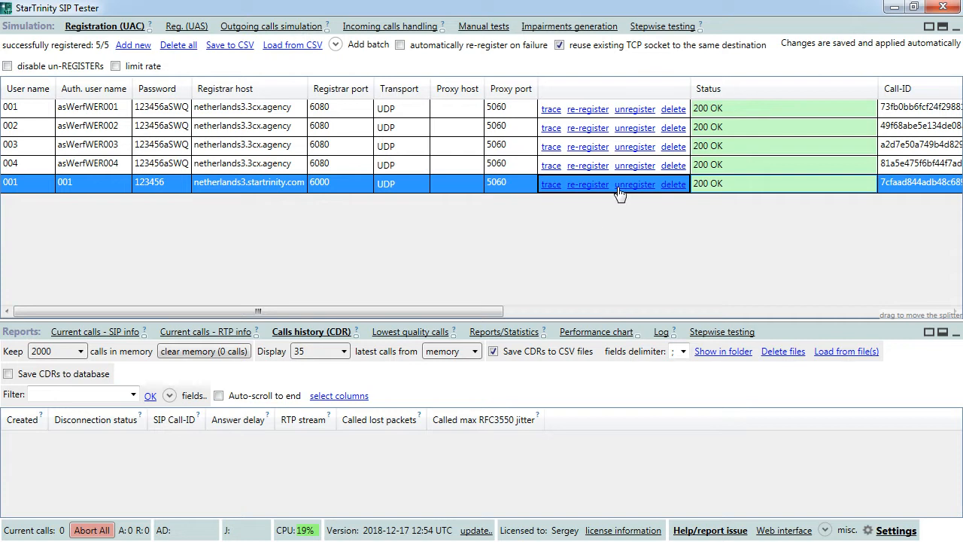
- Re-register the fifth account, confirm 403 Forbidden in its trace, then return to the local desktop
{"action": "left_click", "coordinate": [603, 188]}
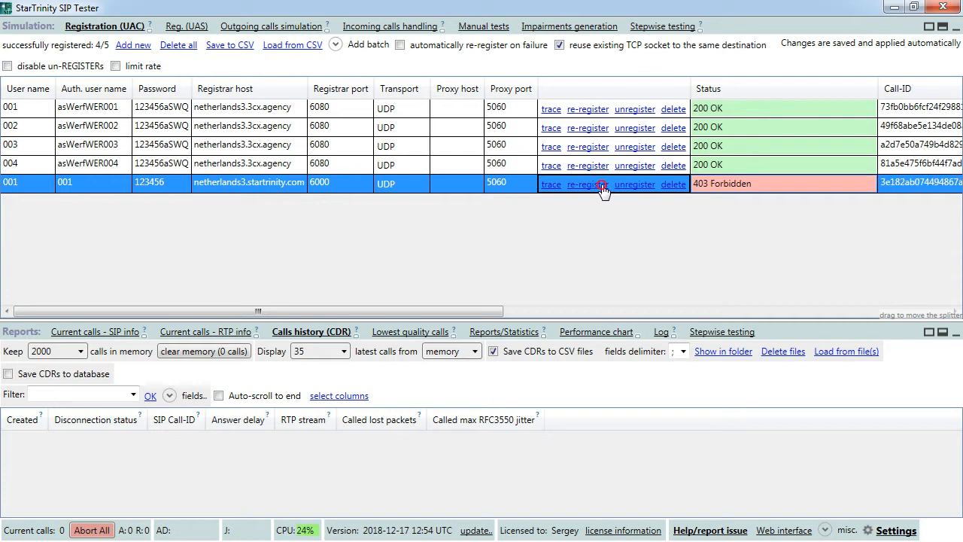
{"action": "left_click", "coordinate": [551, 186]}
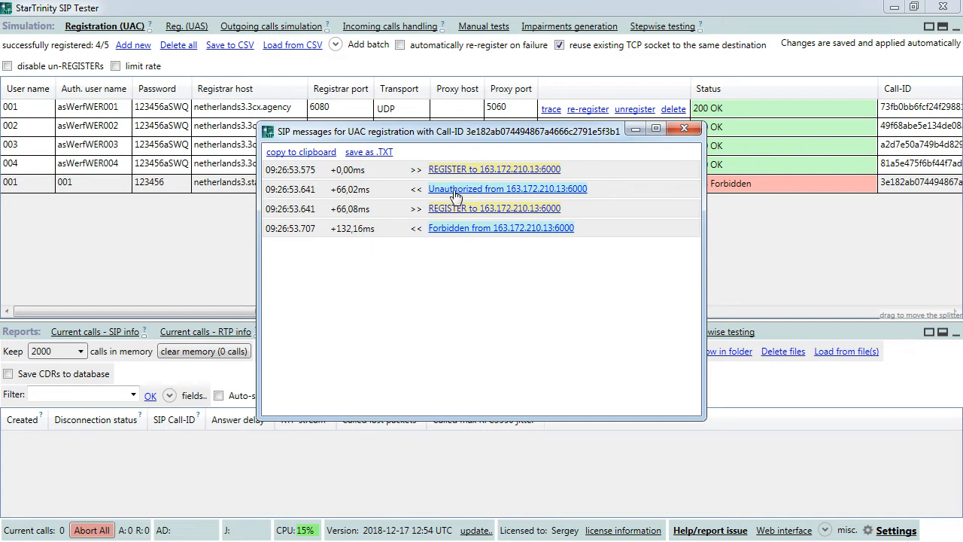
{"action": "left_click", "coordinate": [683, 129]}
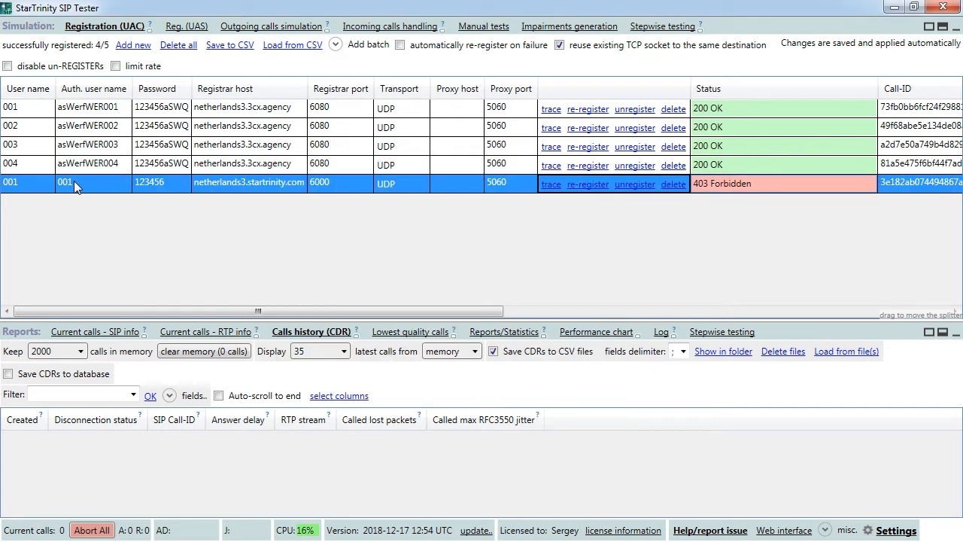
{"action": "left_click", "coordinate": [902, 10]}
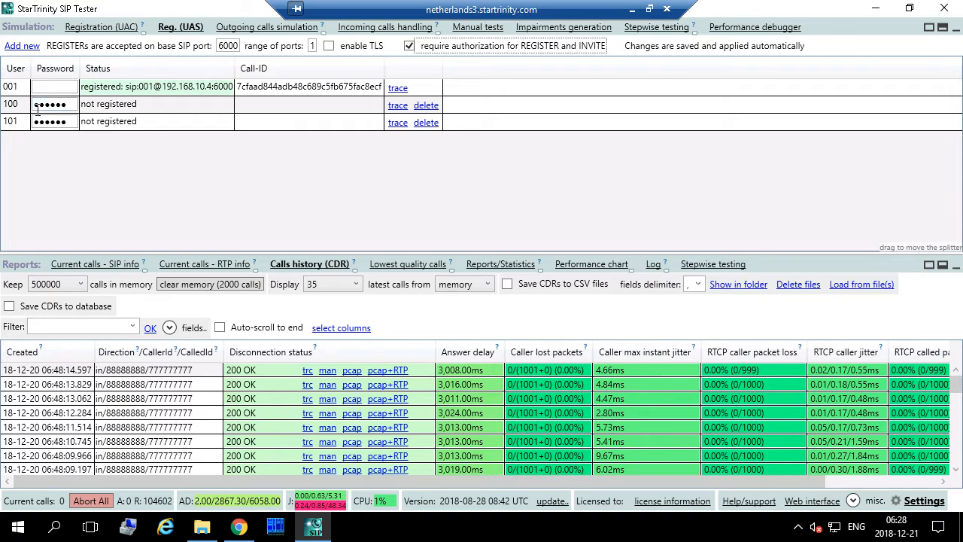
{"action": "left_click", "coordinate": [634, 8]}
- Change row five's auth user name and user name from 001 to 100
{"action": "left_click", "coordinate": [128, 214]}
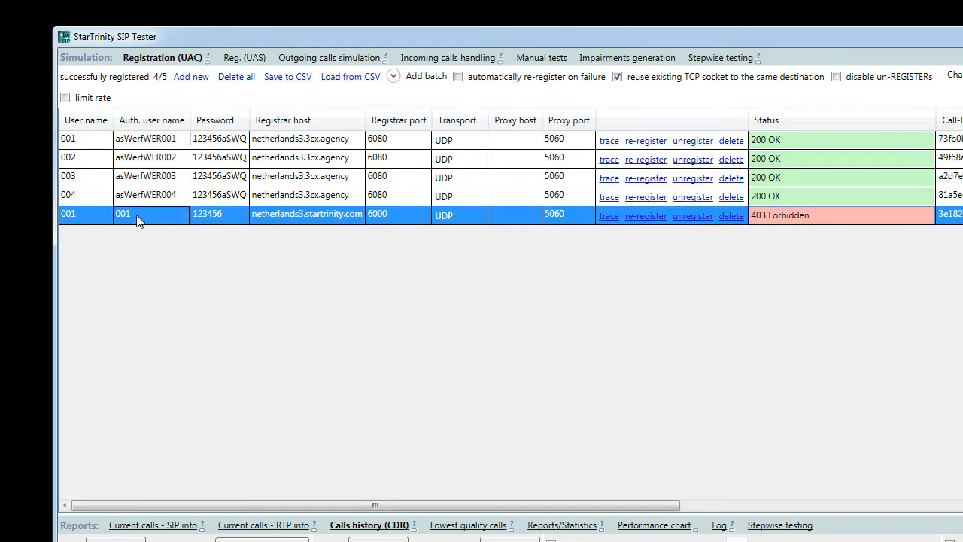
{"action": "left_click", "coordinate": [128, 214]}
{"action": "type", "text": "100"}
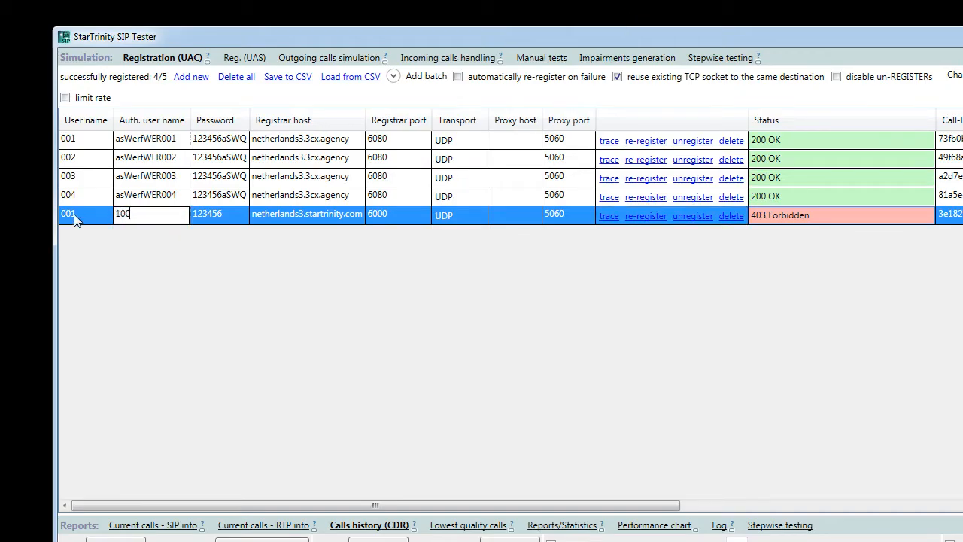
{"action": "left_click", "coordinate": [79, 216]}
{"action": "left_click_drag", "start_coordinate": [82, 214], "coordinate": [27, 218]}
{"action": "type", "text": "100"}
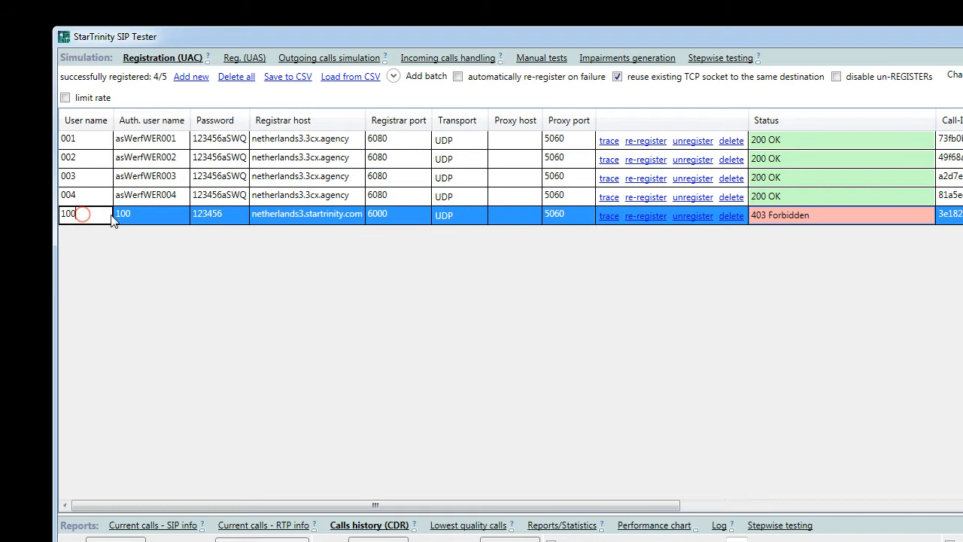
{"action": "left_click", "coordinate": [135, 217]}
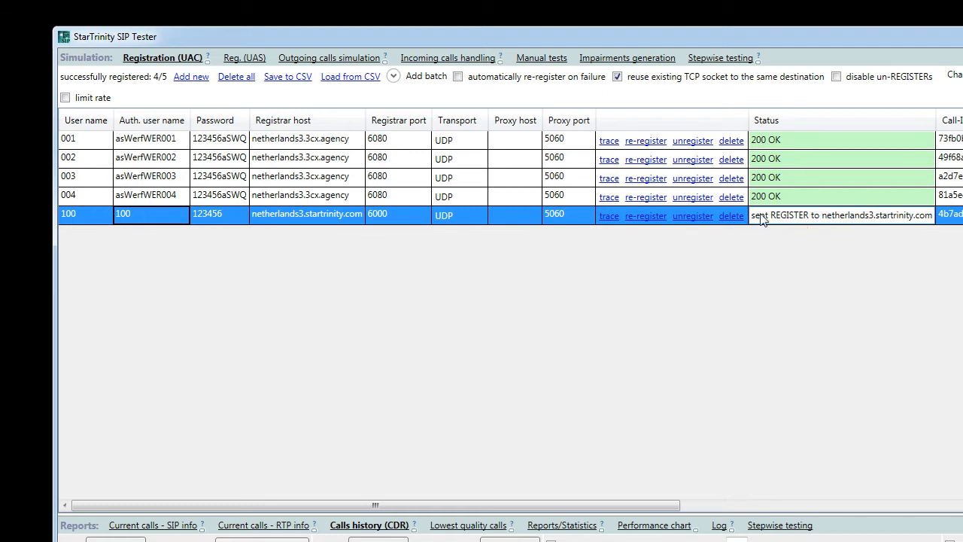
- Inspect the registration 100 trace: 401 WWW-Authenticate challenge, then REGISTER Authorization with username 100
{"action": "left_click", "coordinate": [609, 216]}
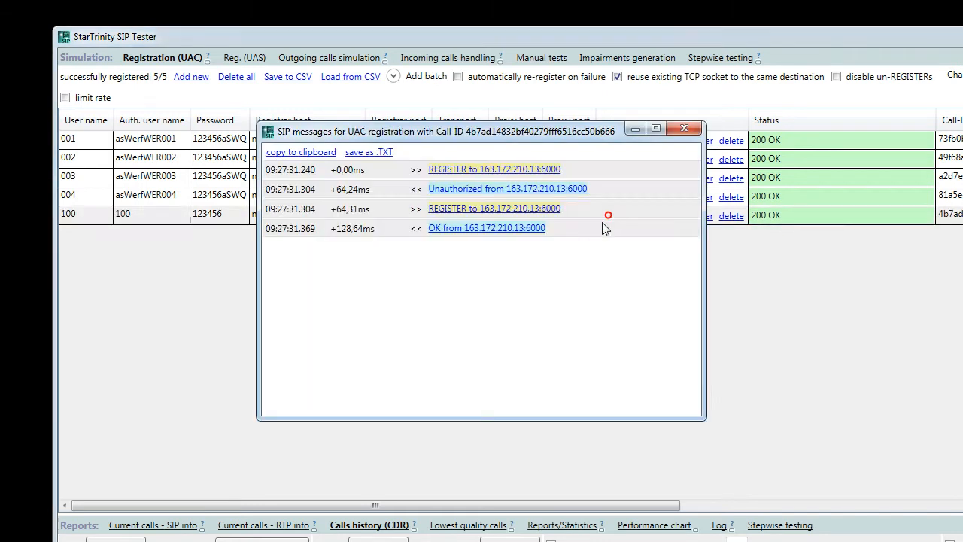
{"action": "left_click", "coordinate": [467, 189]}
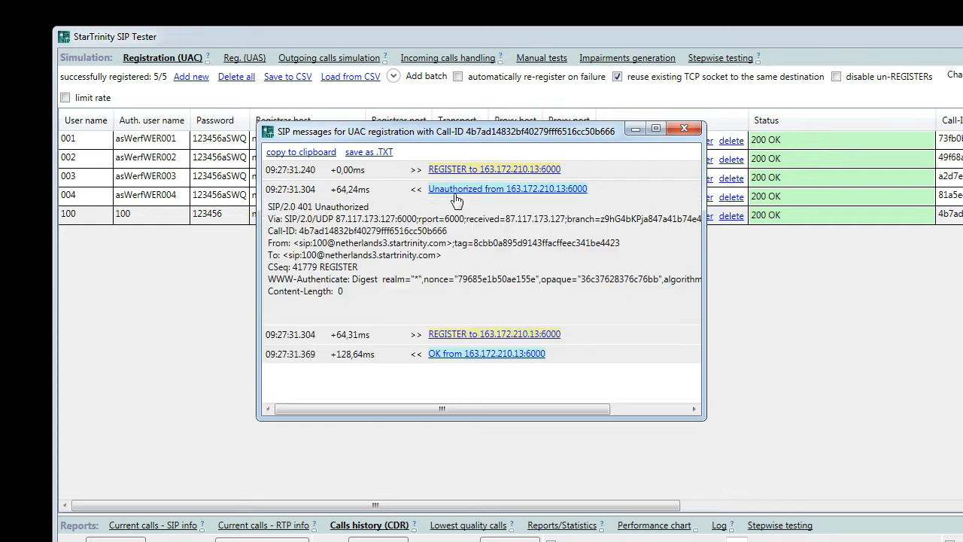
{"action": "triple_click", "coordinate": [270, 278]}
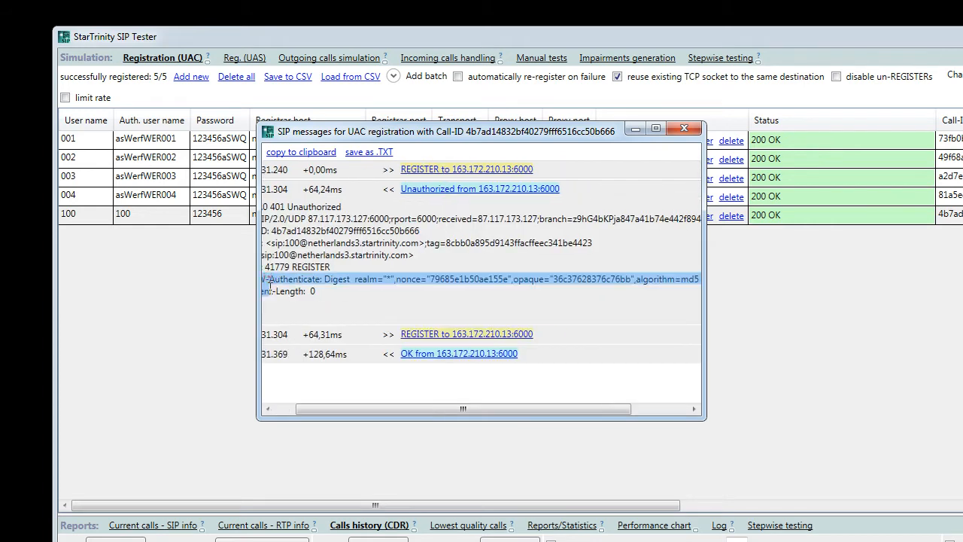
{"action": "left_click", "coordinate": [434, 335]}
{"action": "scroll", "coordinate": [441, 282], "scroll_direction": "down", "scroll_amount": 3}
{"action": "scroll", "coordinate": [413, 260], "scroll_direction": "down", "scroll_amount": 1}
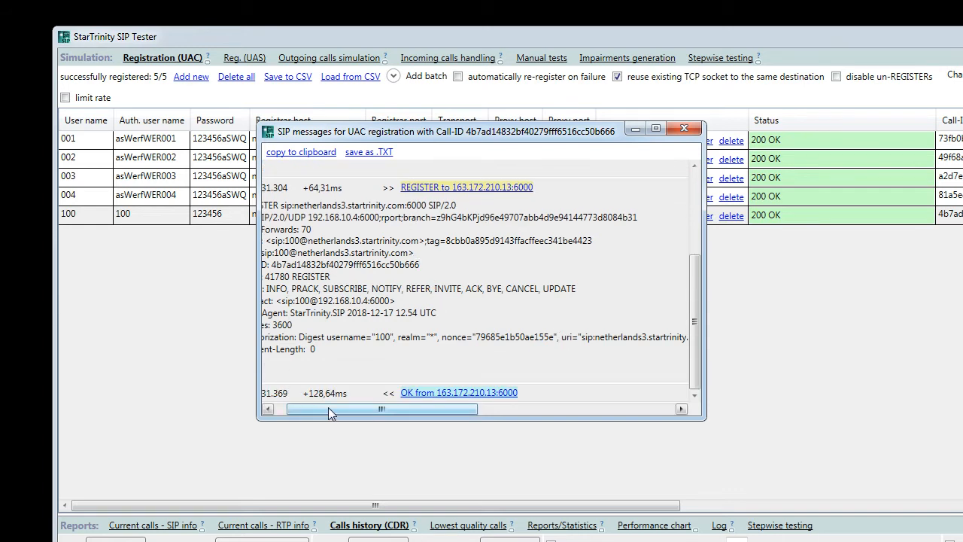
{"action": "left_click_drag", "start_coordinate": [328, 408], "coordinate": [317, 408]}
{"action": "left_click_drag", "start_coordinate": [299, 340], "coordinate": [573, 341]}
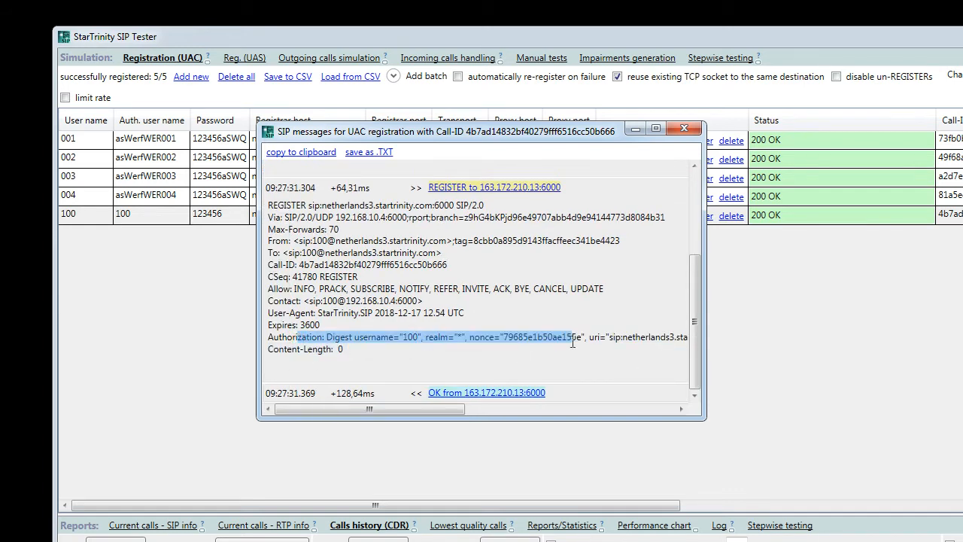
{"action": "left_click", "coordinate": [388, 340]}
{"action": "double_click", "coordinate": [409, 337]}
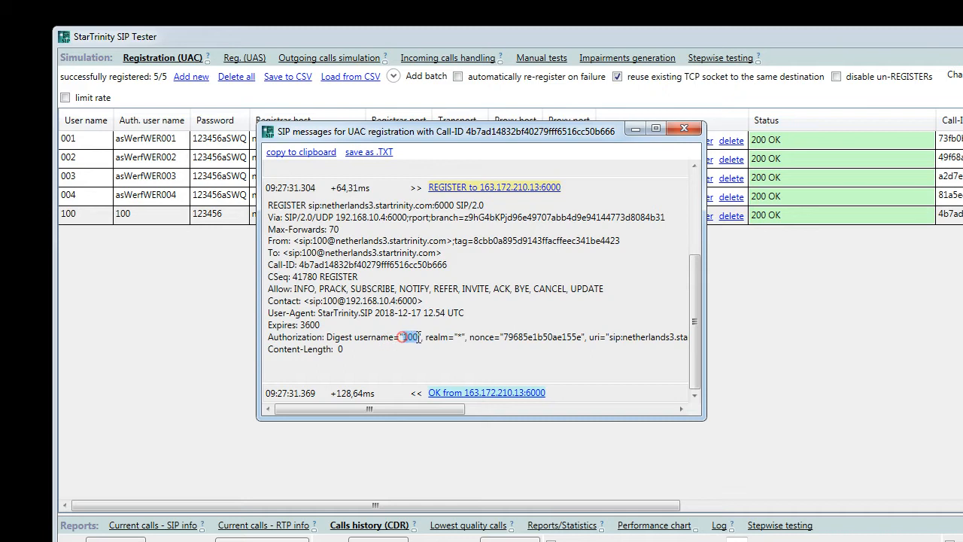
{"action": "left_click", "coordinate": [684, 129]}
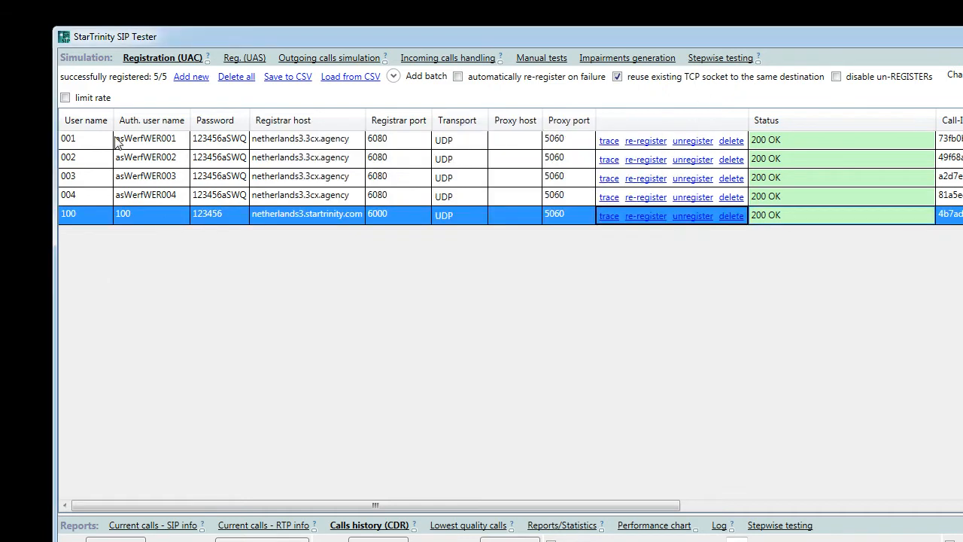
- Add a new registration copied from row 100 with auth user name 101
{"action": "left_click", "coordinate": [190, 77]}
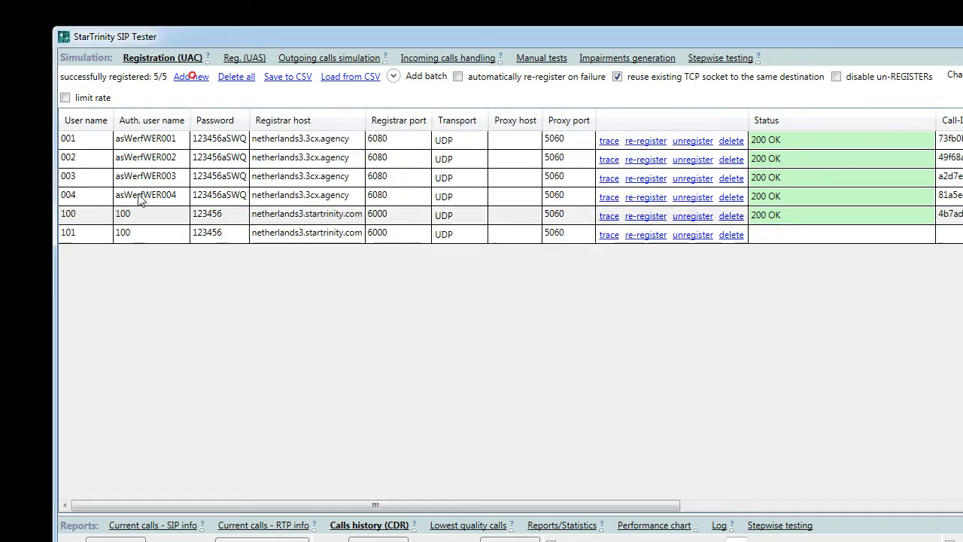
{"action": "left_click", "coordinate": [124, 234]}
{"action": "double_click", "coordinate": [128, 233]}
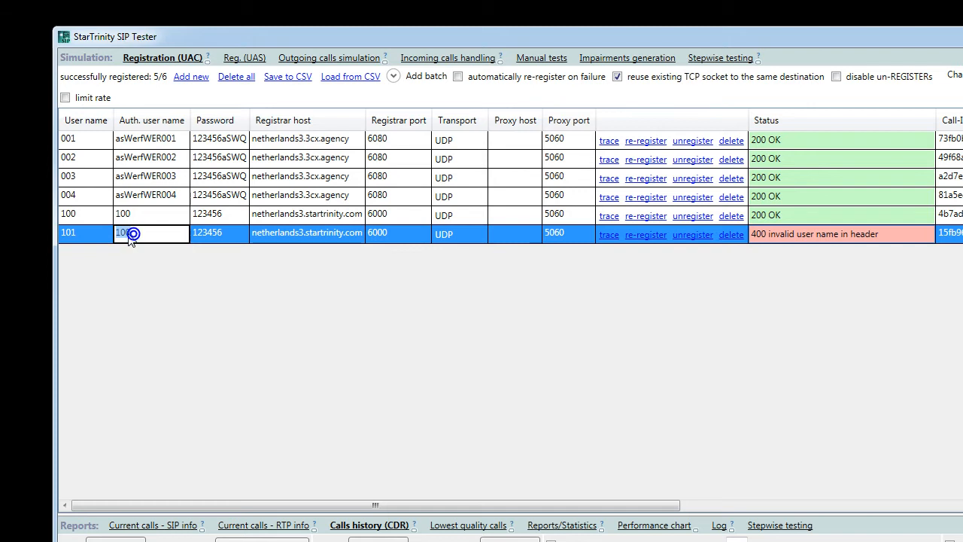
{"action": "type", "text": "101"}
{"action": "left_click", "coordinate": [392, 233]}
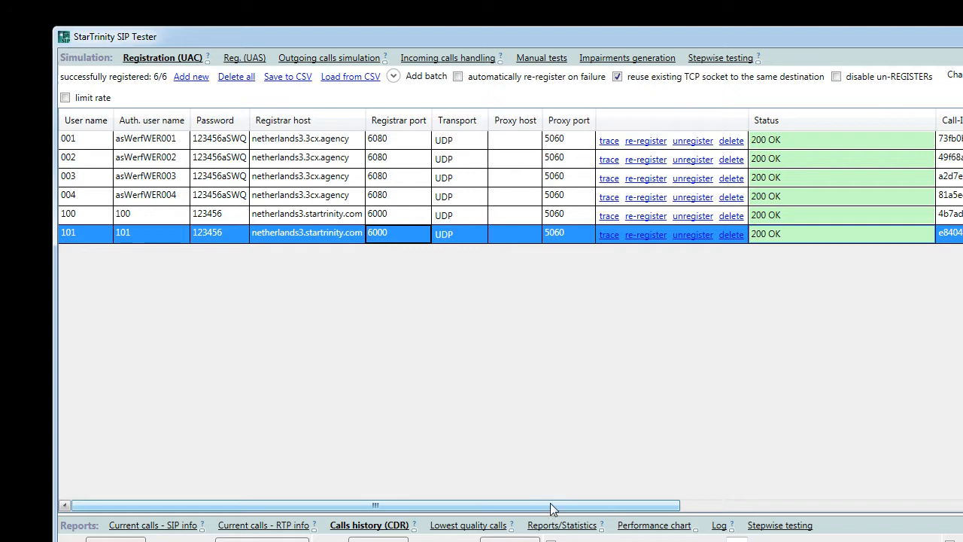
- Disable registrations 001, 002, 003 and 004
{"action": "left_click_drag", "start_coordinate": [553, 505], "coordinate": [738, 175]}
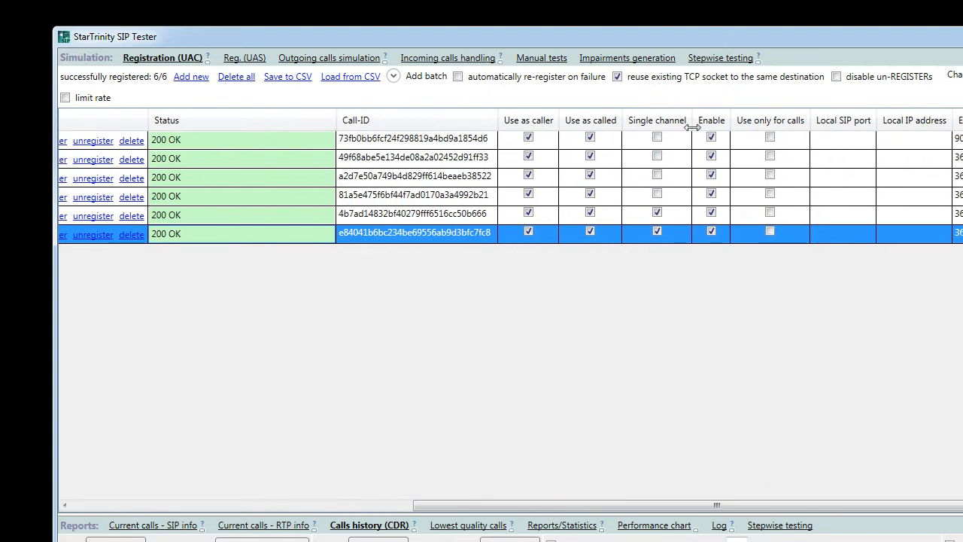
{"action": "left_click", "coordinate": [713, 139]}
{"action": "left_click", "coordinate": [713, 139]}
{"action": "left_click", "coordinate": [713, 158]}
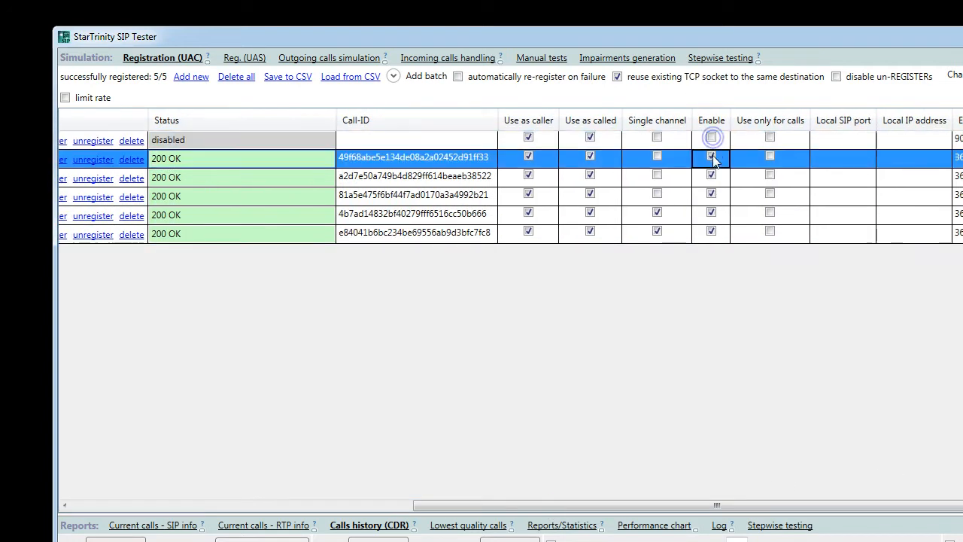
{"action": "left_click", "coordinate": [713, 158]}
{"action": "left_click", "coordinate": [713, 179]}
{"action": "left_click", "coordinate": [713, 194]}
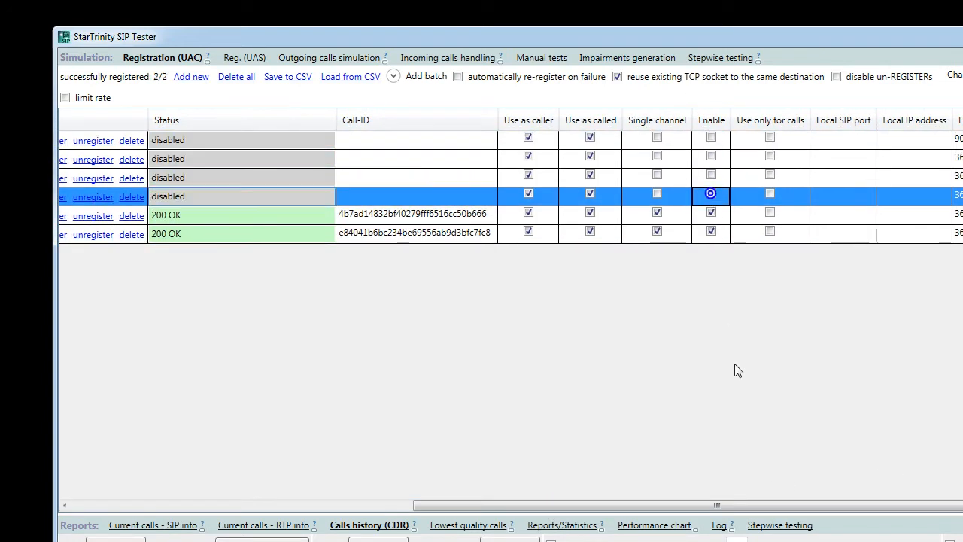
- Review the credentials of registrations 100 and 101, then open the Outgoing calls simulation script
{"action": "left_click_drag", "start_coordinate": [704, 509], "coordinate": [224, 464]}
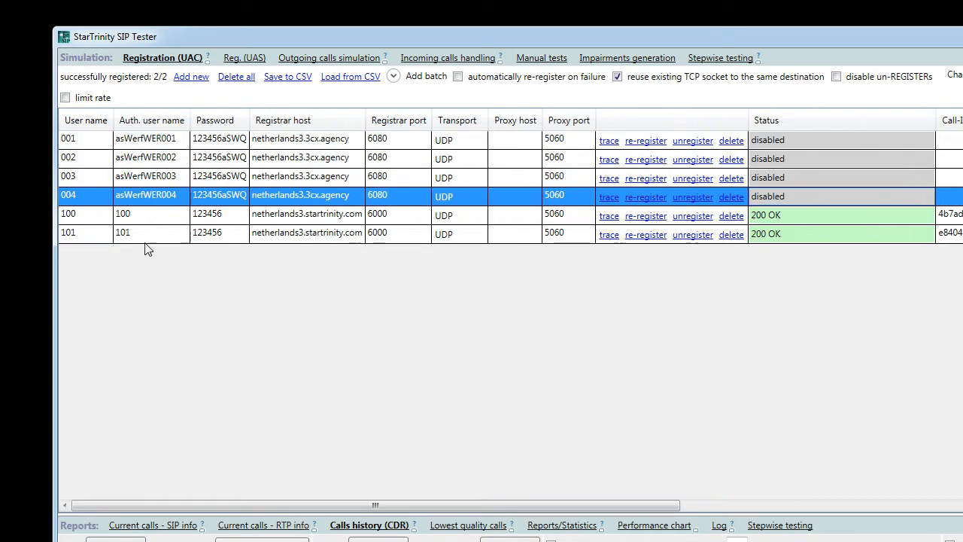
{"action": "left_click", "coordinate": [85, 218]}
{"action": "left_click", "coordinate": [97, 233]}
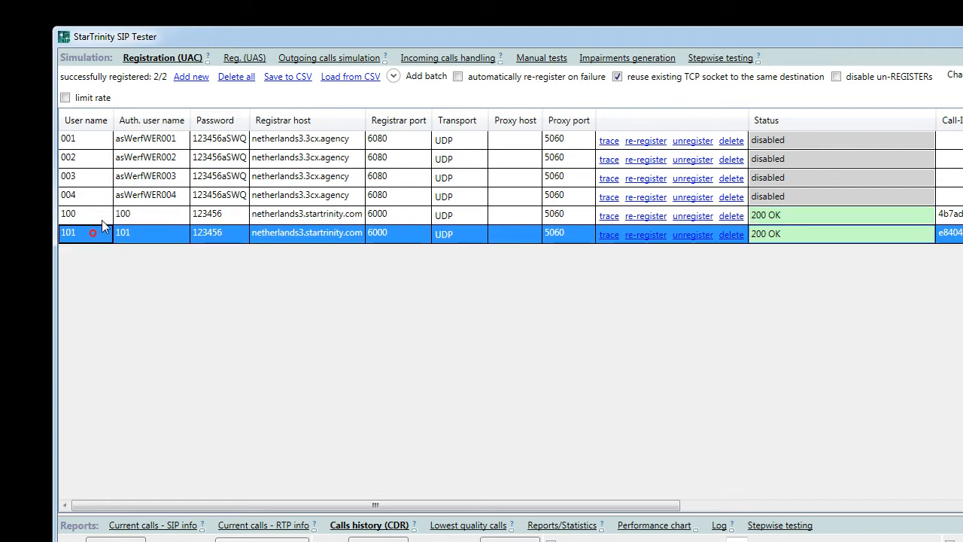
{"action": "left_click", "coordinate": [118, 215]}
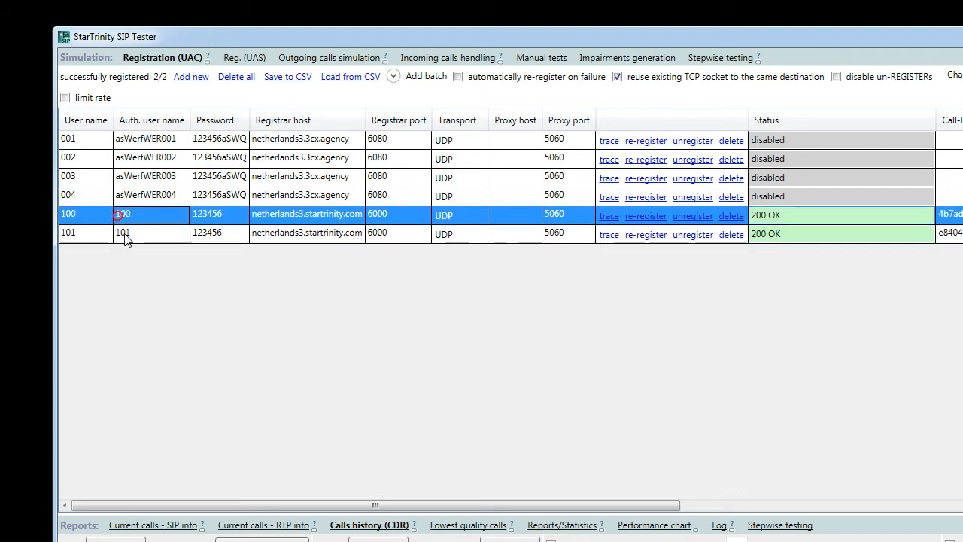
{"action": "left_click", "coordinate": [123, 234]}
{"action": "left_click", "coordinate": [312, 61]}
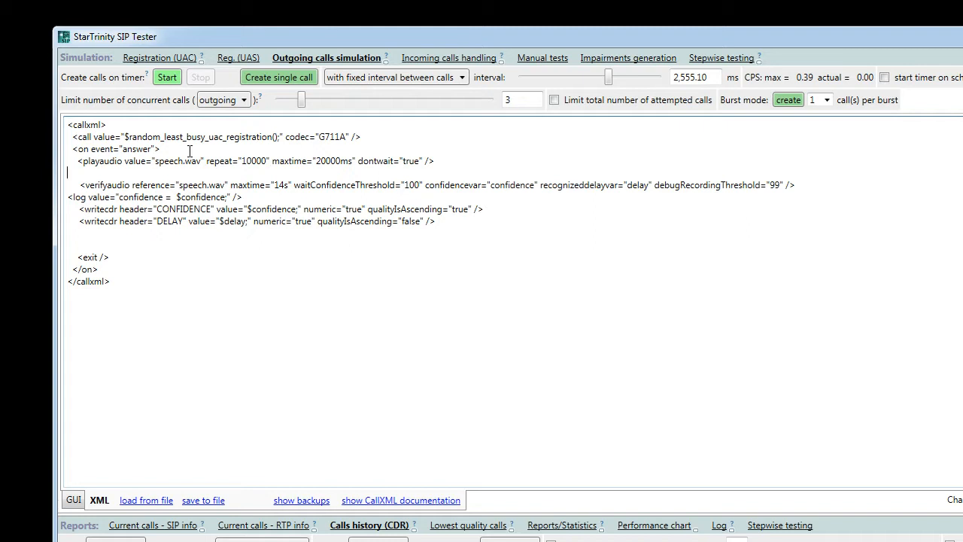
- Place a single test call, maximize SIP Tester, and switch to the remote server's tester
{"action": "left_click", "coordinate": [277, 79]}
{"action": "left_click_drag", "start_coordinate": [290, 36], "coordinate": [289, 0]}
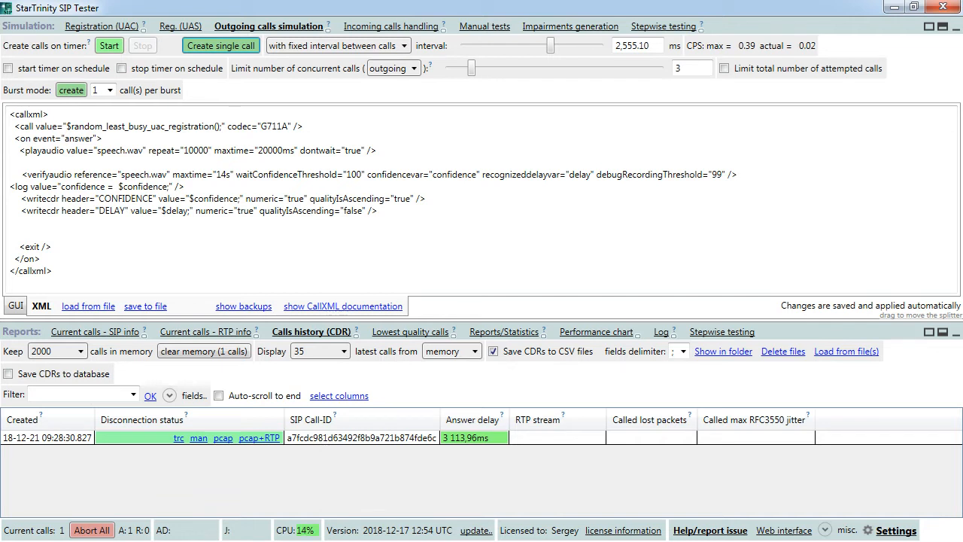
{"action": "key", "text": "alt+Tab"}
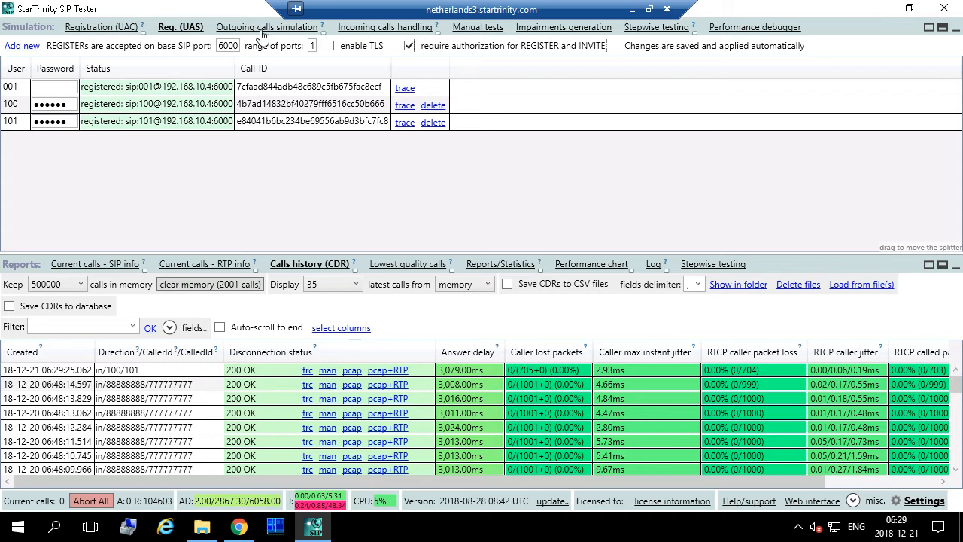
- In the Incoming calls handling script, insert blank lines after <callxml> and open the CallXML documentation
{"action": "left_click", "coordinate": [388, 30]}
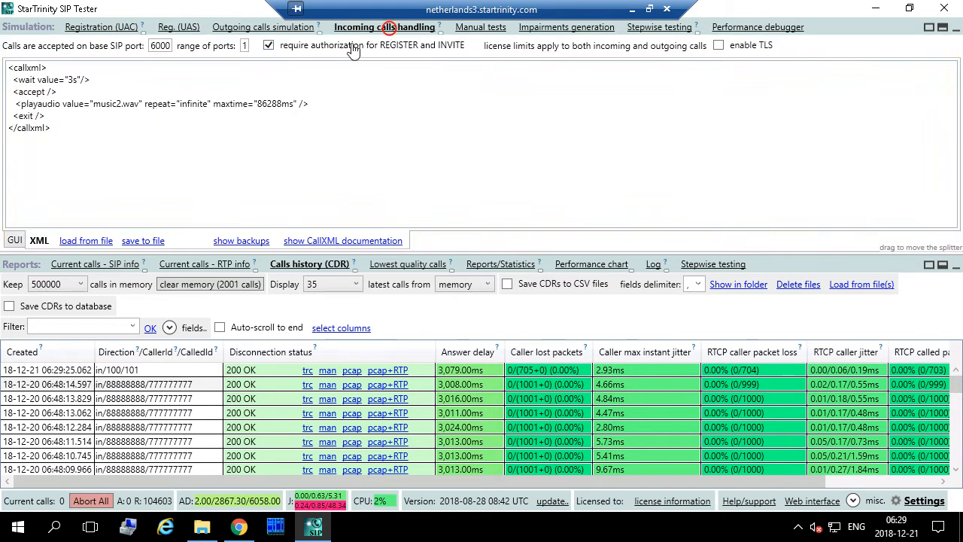
{"action": "left_click", "coordinate": [46, 92]}
{"action": "left_click_drag", "start_coordinate": [10, 80], "coordinate": [90, 80]}
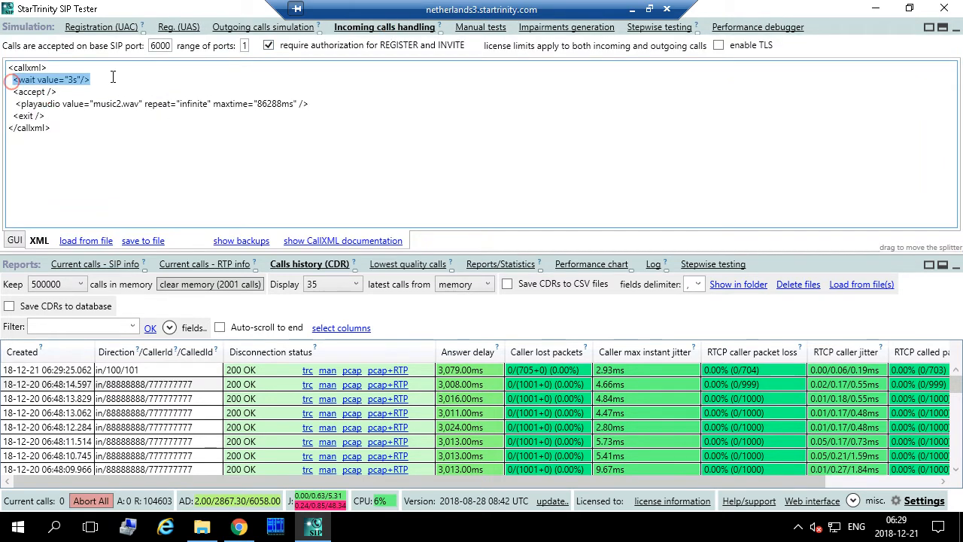
{"action": "left_click", "coordinate": [59, 68]}
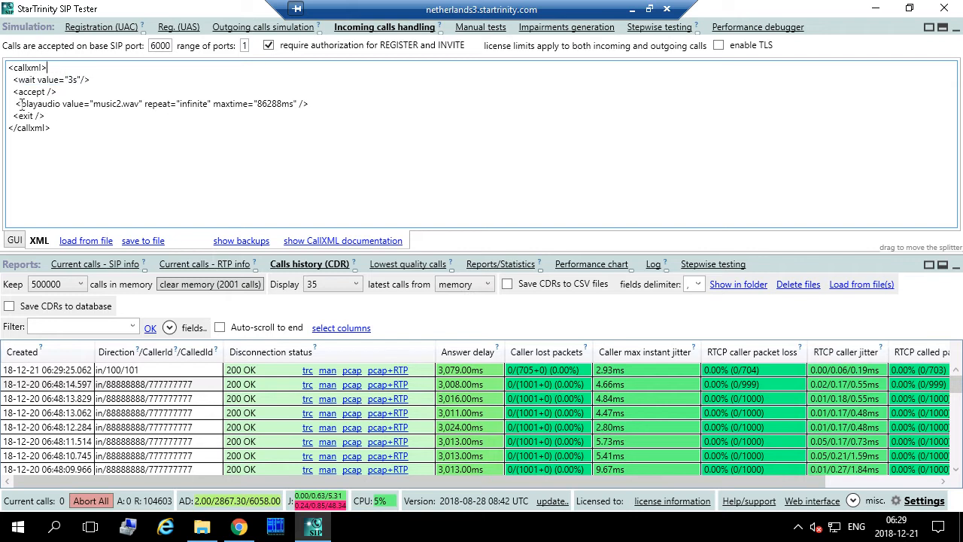
{"action": "left_click_drag", "start_coordinate": [18, 104], "coordinate": [280, 106]}
{"action": "left_click", "coordinate": [314, 104]}
{"action": "left_click", "coordinate": [61, 69]}
{"action": "key", "text": "Return"}
{"action": "key", "text": "Return"}
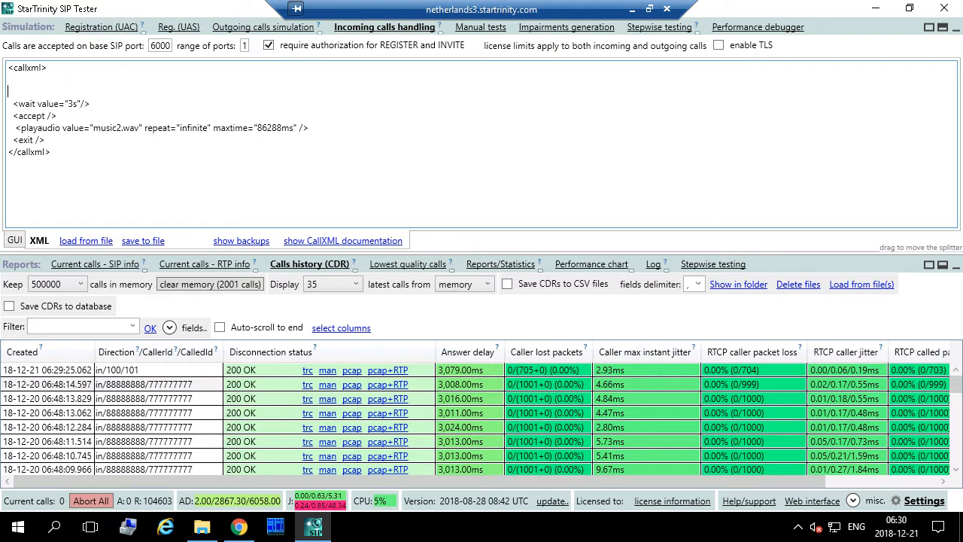
{"action": "left_click", "coordinate": [334, 240]}
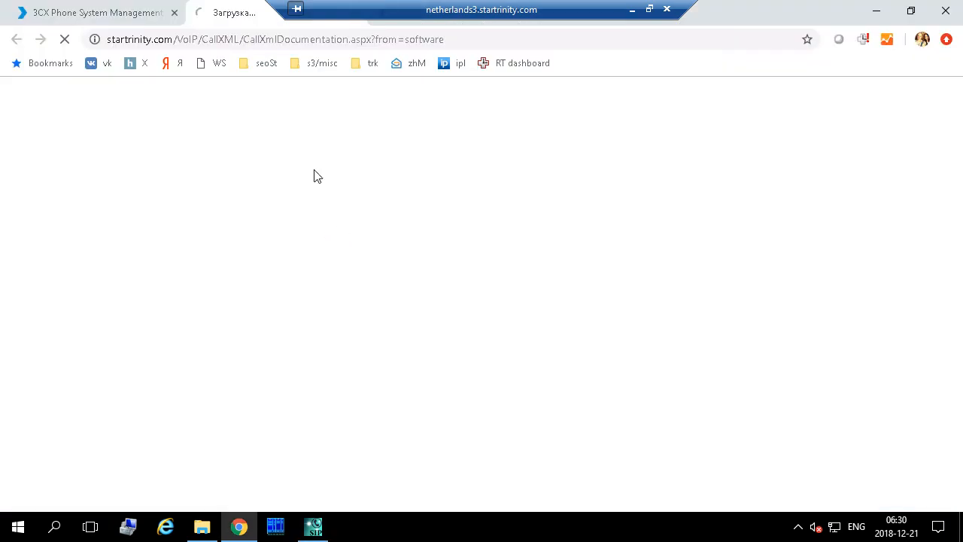
- Check the CallXML documentation page address in Chrome, then bring back SIP Tester's incoming-call script
{"action": "left_click_drag", "start_coordinate": [410, 8], "coordinate": [627, 7]}
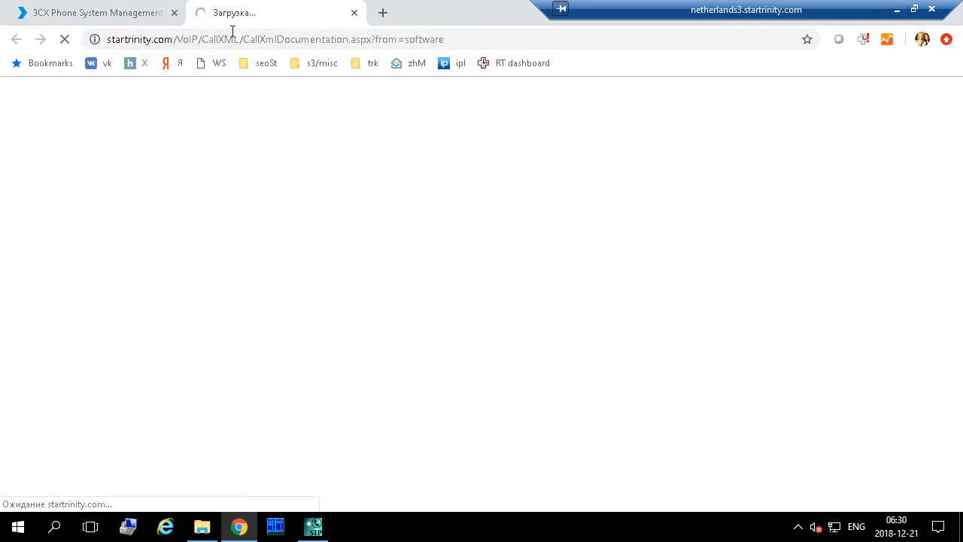
{"action": "left_click", "coordinate": [314, 528]}
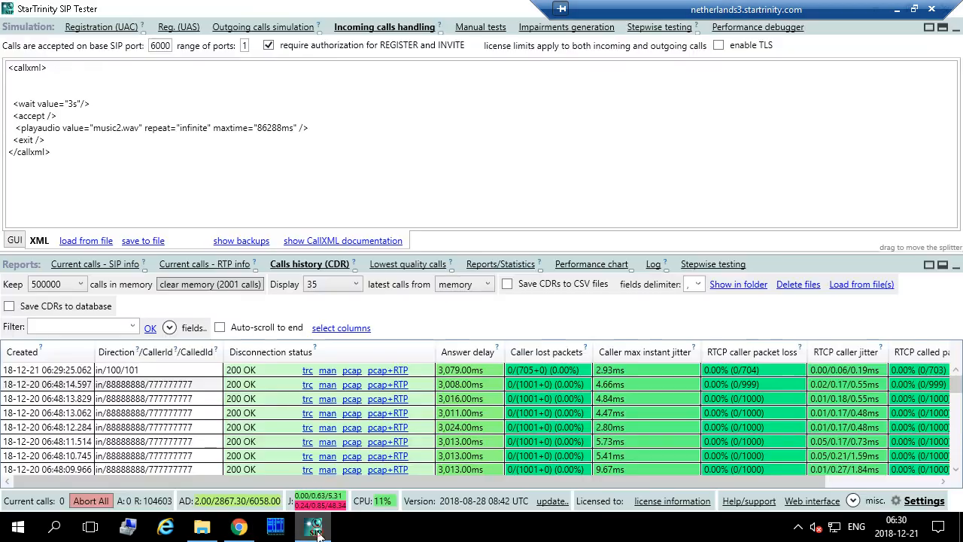
{"action": "left_click", "coordinate": [314, 529]}
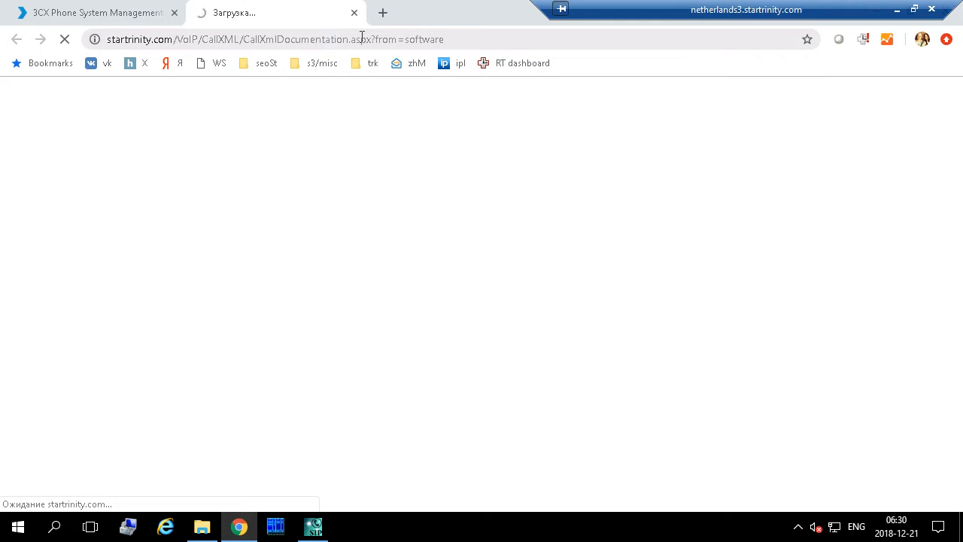
{"action": "mouse_move", "coordinate": [315, 534]}
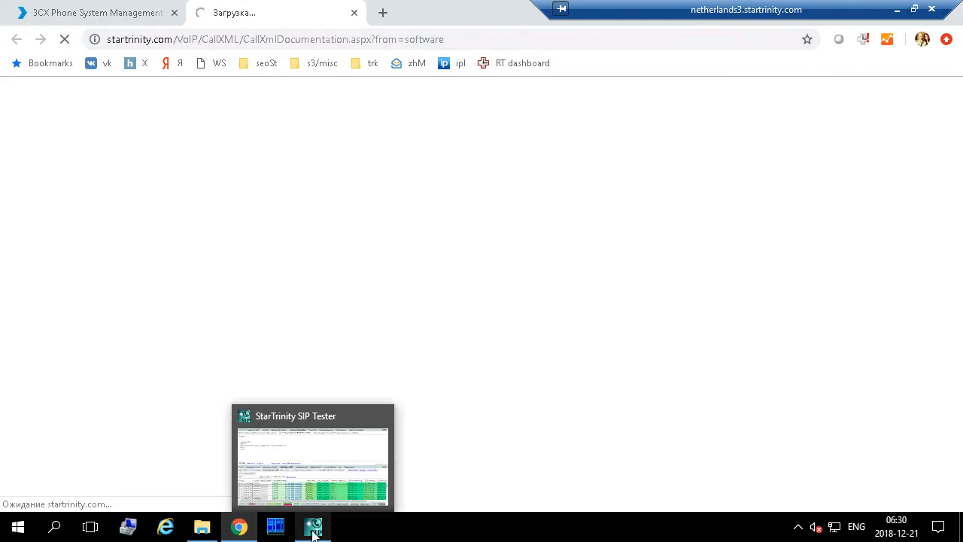
{"action": "mouse_move", "coordinate": [240, 533]}
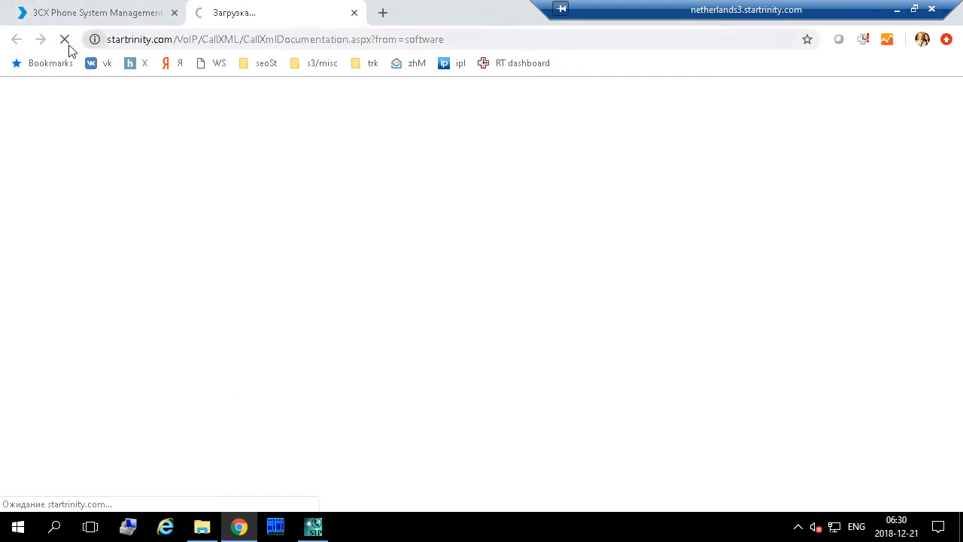
{"action": "left_click", "coordinate": [258, 43]}
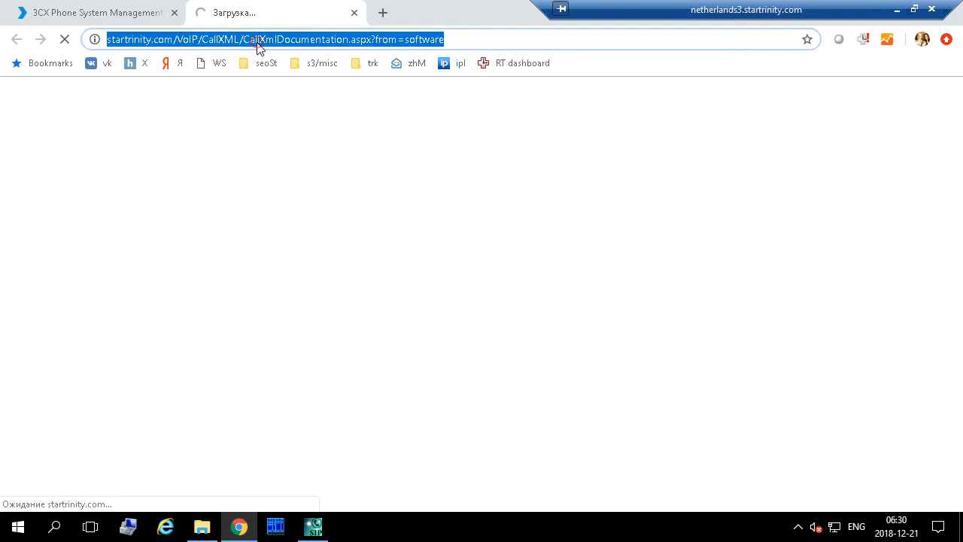
{"action": "left_click", "coordinate": [322, 532]}
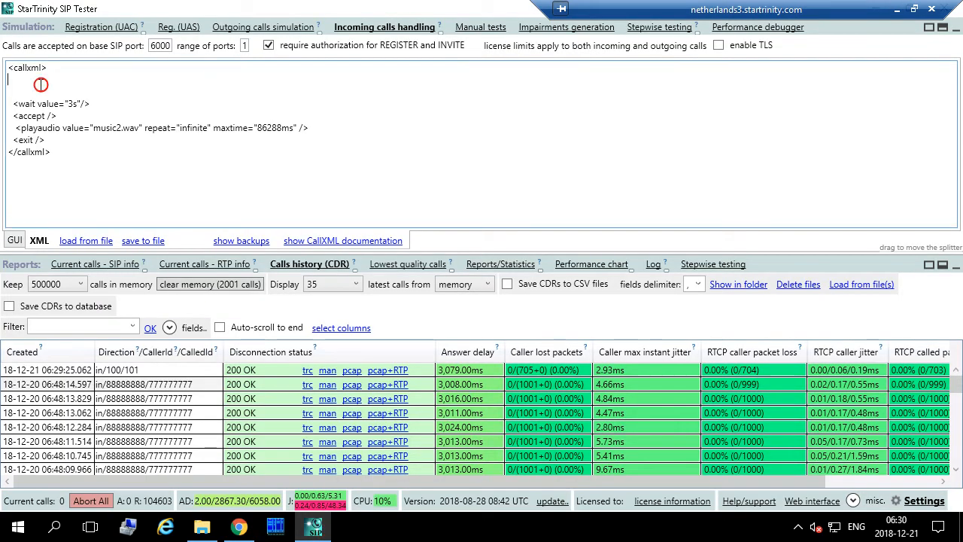
- Add <transfer value="$ext($calledId;)" /> and <exit/> lines at the top of the incoming-call script
{"action": "type", "text": "<transfer"}
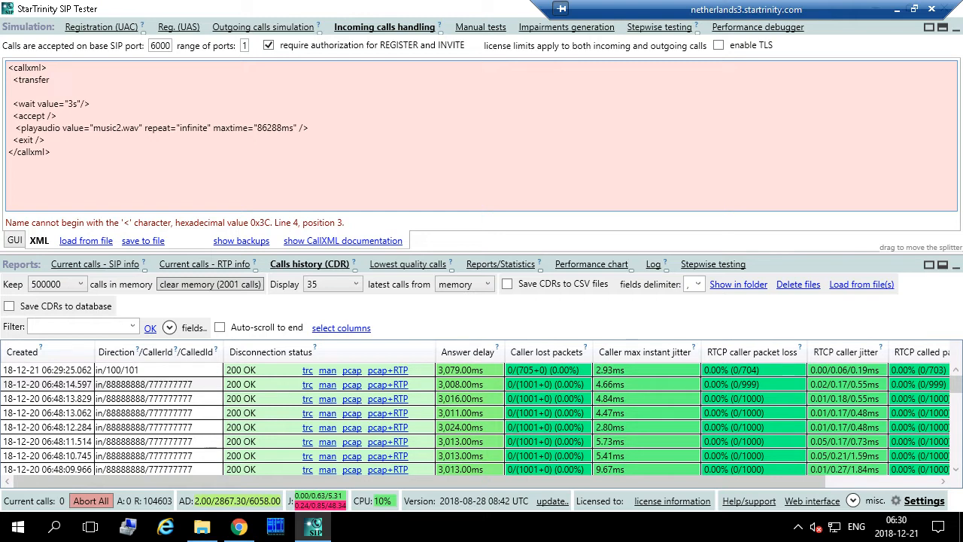
{"action": "type", "text": " value="}
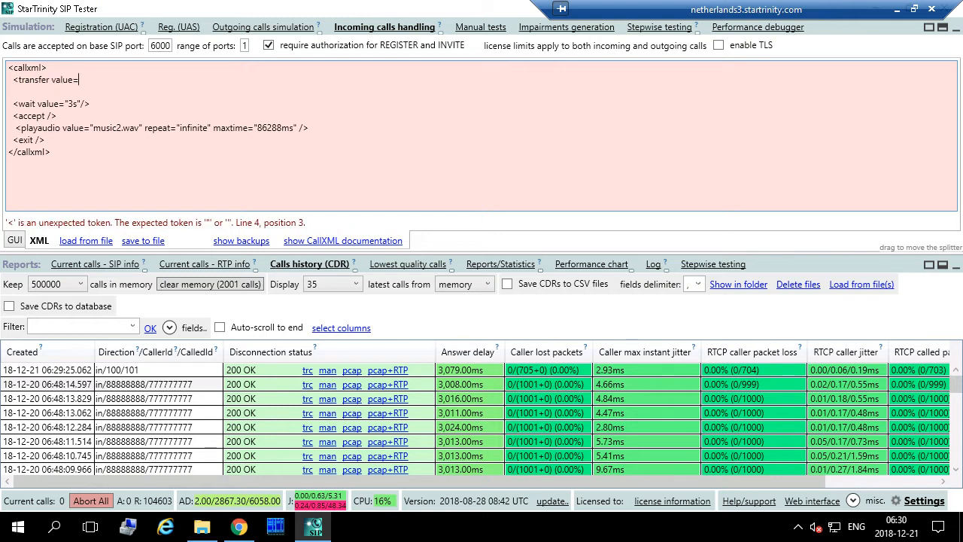
{"action": "type", "text": "\"\" />"}
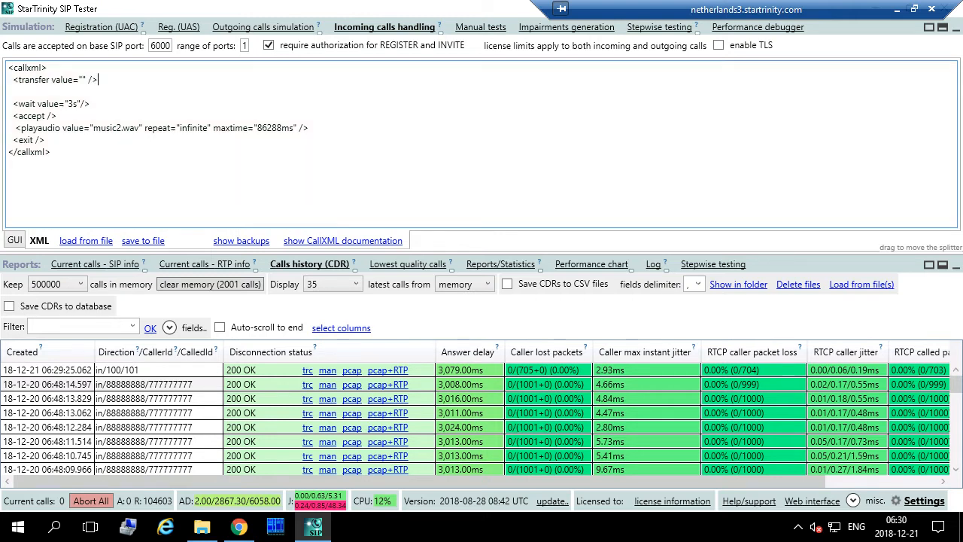
{"action": "key", "text": "Return"}
{"action": "type", "text": "<e"}
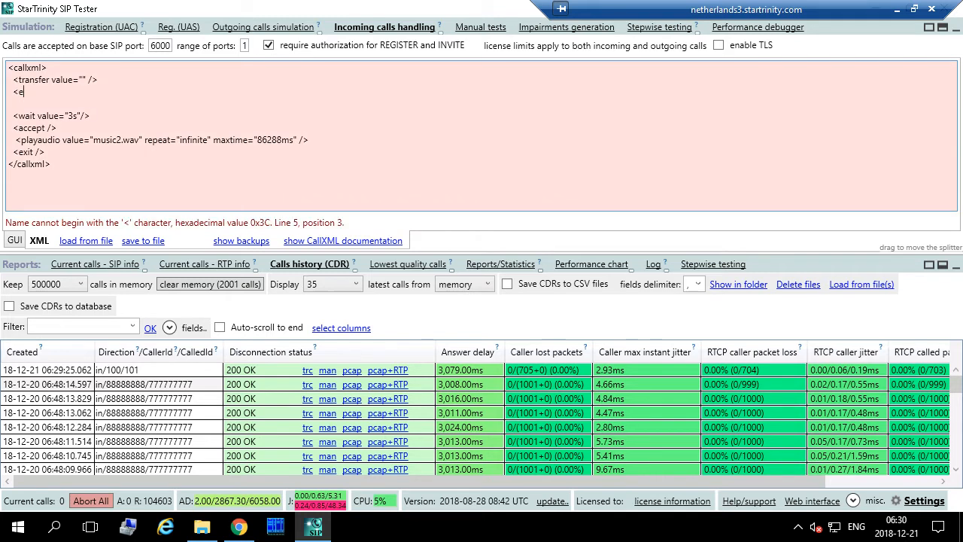
{"action": "type", "text": "xit/>"}
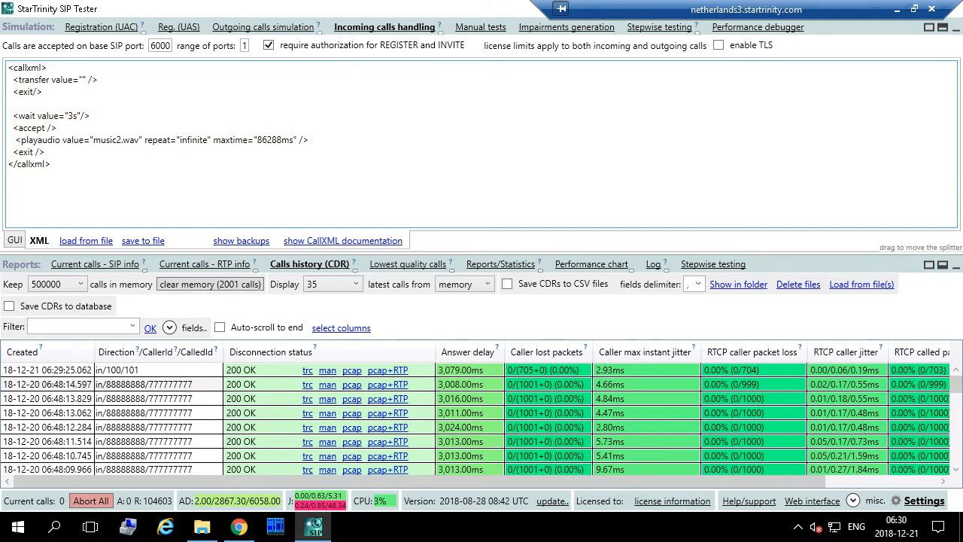
{"action": "left_click_drag", "start_coordinate": [25, 101], "coordinate": [47, 153]}
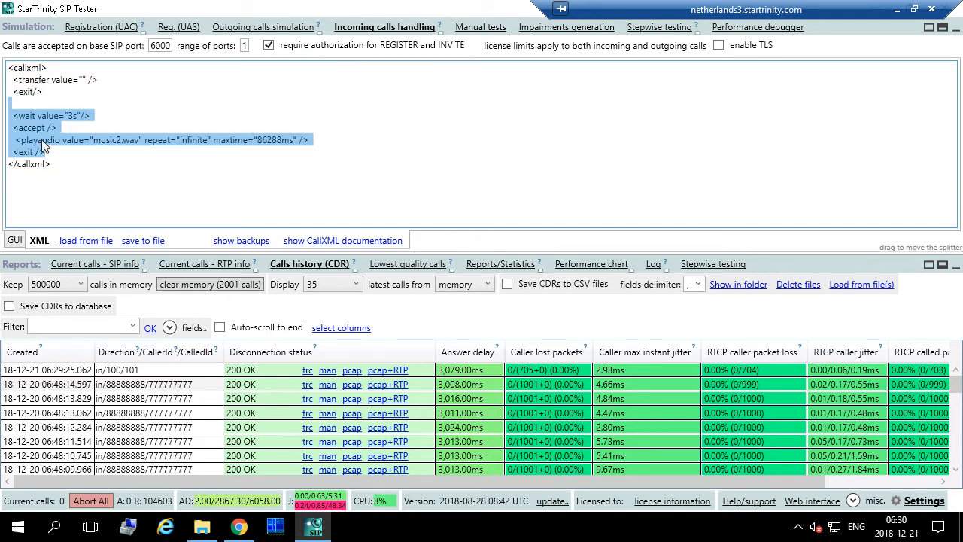
{"action": "left_click_drag", "start_coordinate": [11, 92], "coordinate": [65, 153]}
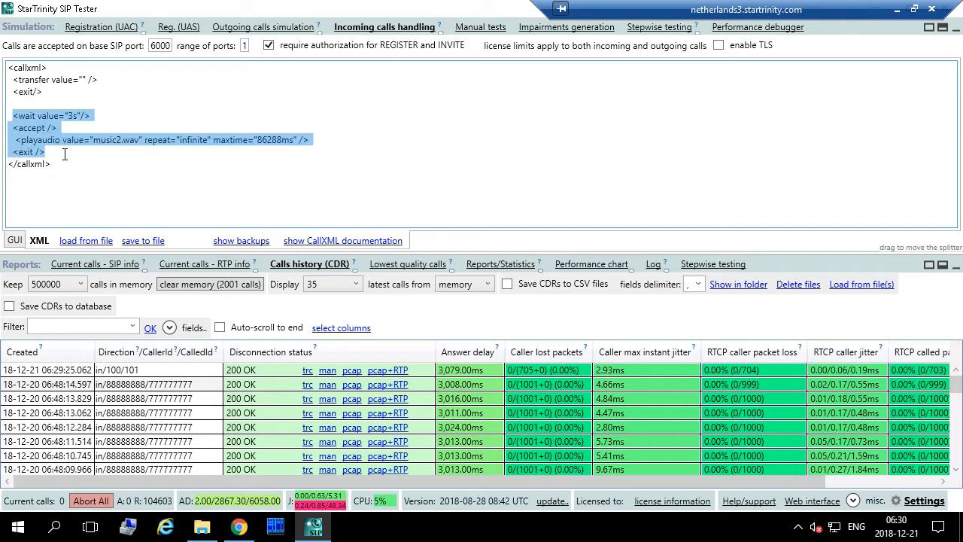
{"action": "left_click", "coordinate": [81, 80]}
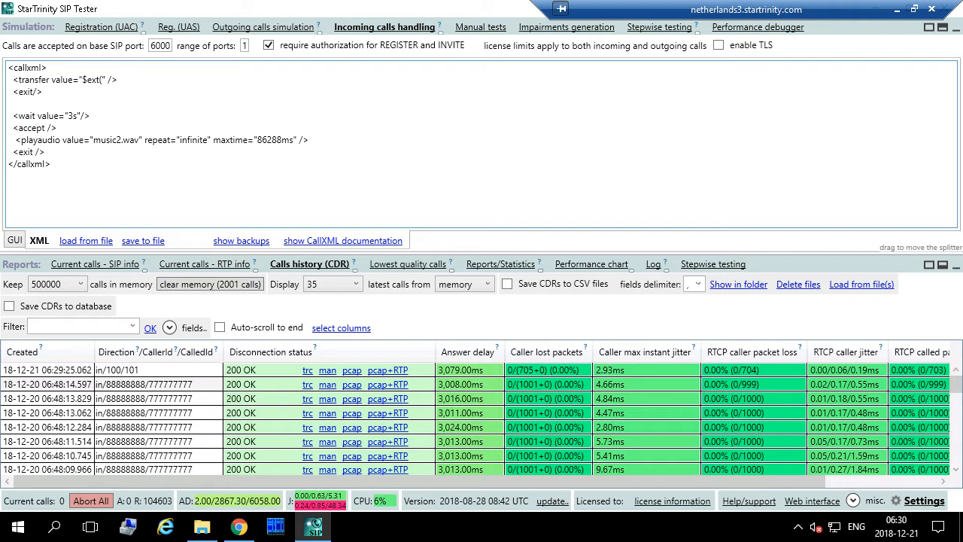
{"action": "type", "text": "$ext($calledId;)"}
{"action": "left_click", "coordinate": [238, 527]}
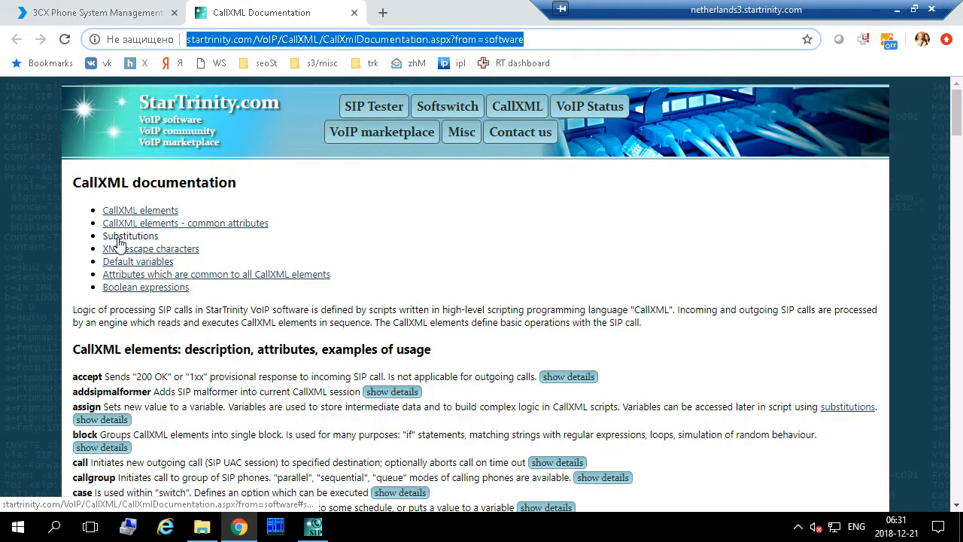
- Search the documentation for 'transfer' and expand the transfer element's details
{"action": "left_click", "coordinate": [217, 394]}
{"action": "key", "text": "ctrl+f"}
{"action": "type", "text": "tr"}
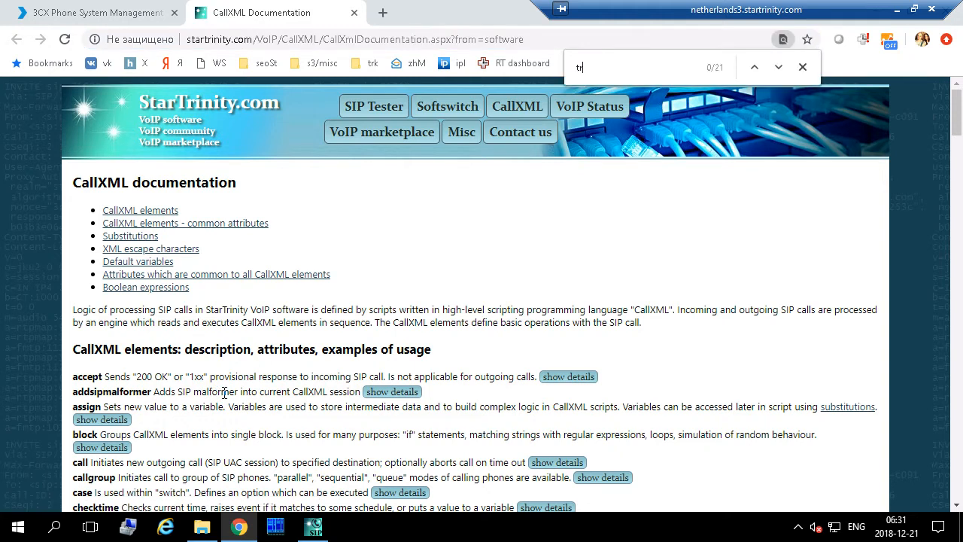
{"action": "type", "text": "ansfer"}
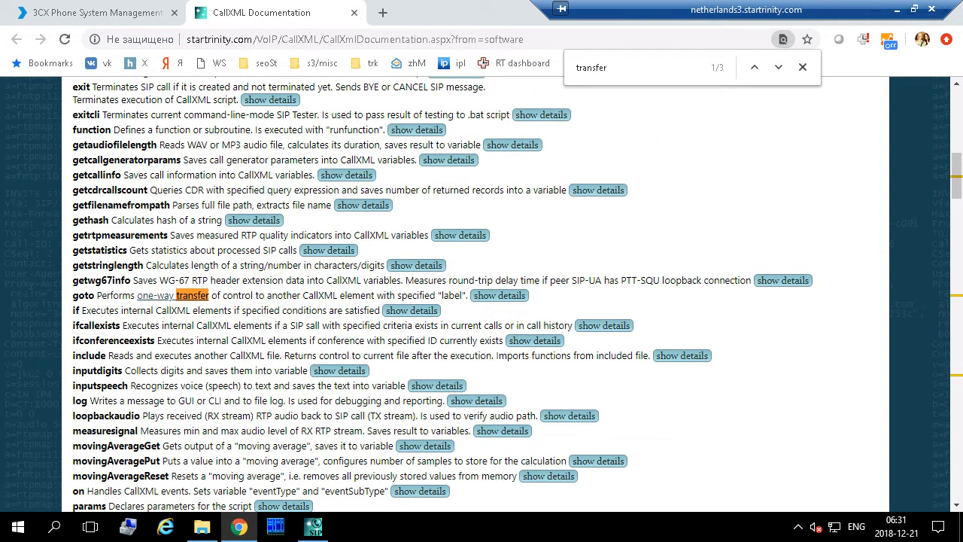
{"action": "left_click", "coordinate": [778, 66]}
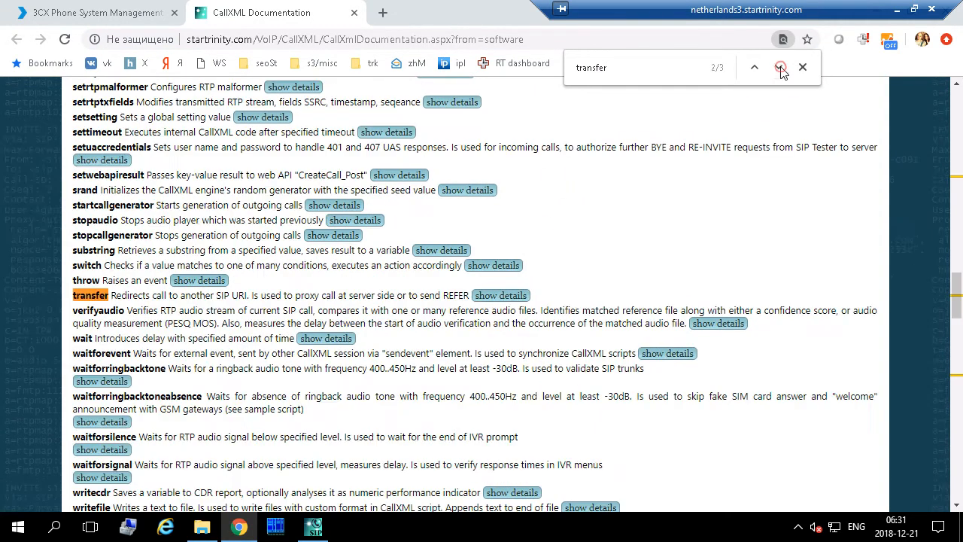
{"action": "left_click_drag", "start_coordinate": [112, 294], "coordinate": [248, 295]}
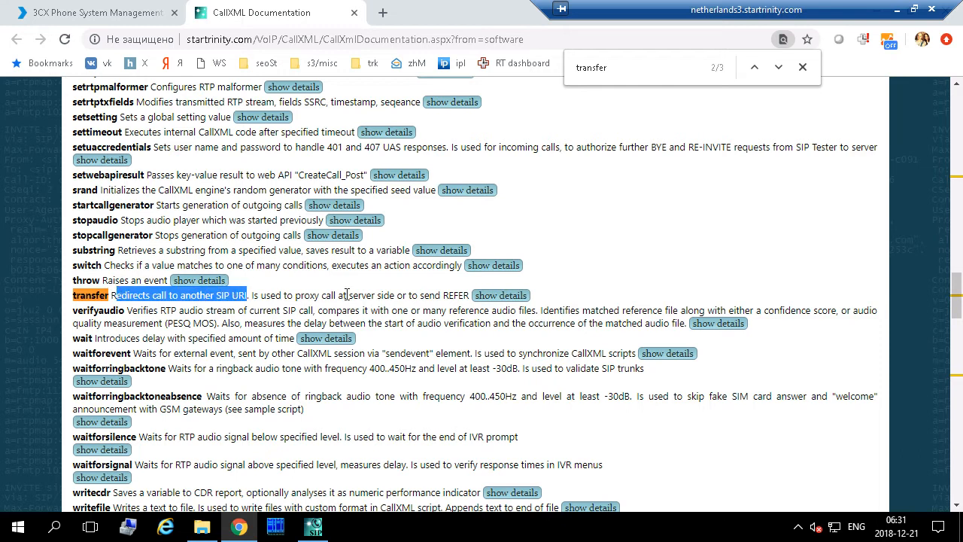
{"action": "left_click", "coordinate": [493, 296]}
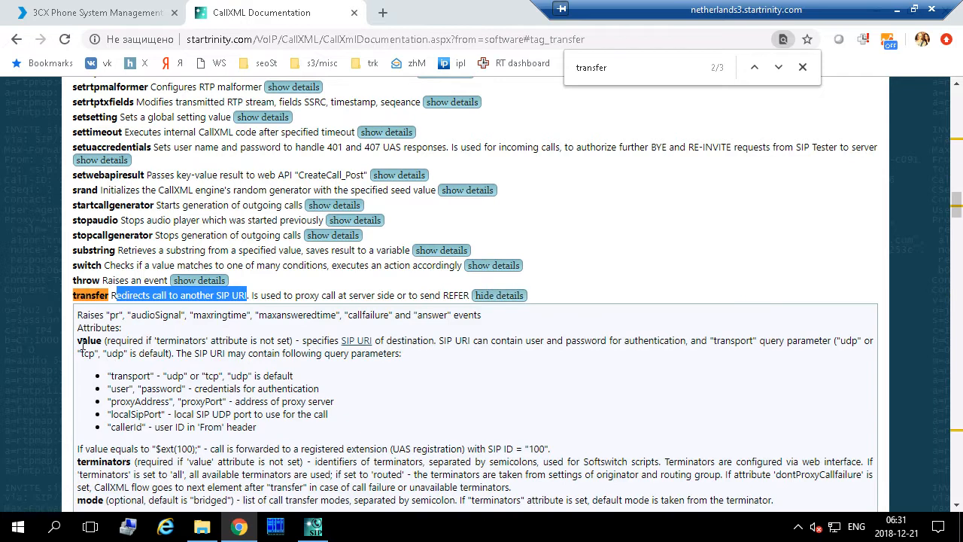
- Read that the value attribute specifies the destination SIP URI, comparing it with $ext in the script
{"action": "left_click_drag", "start_coordinate": [80, 343], "coordinate": [233, 353]}
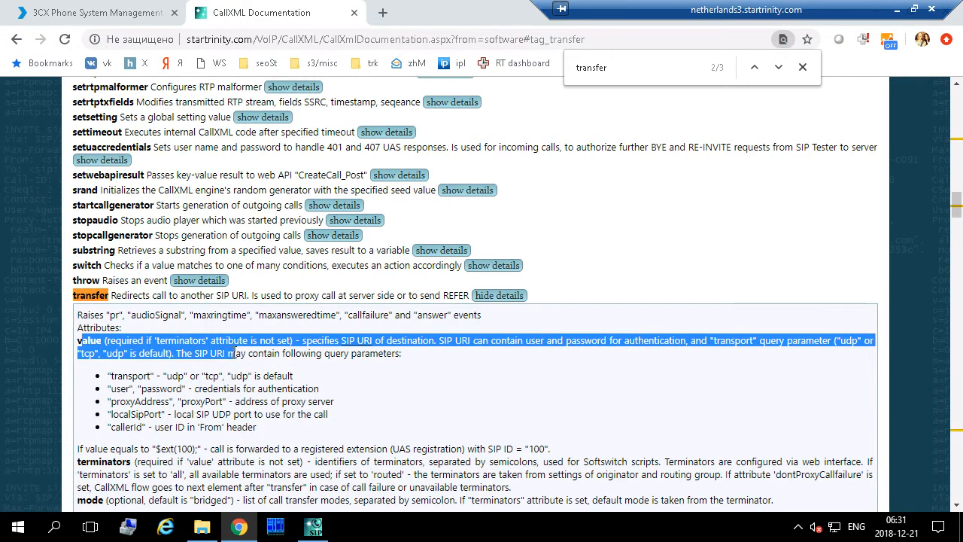
{"action": "left_click", "coordinate": [243, 369]}
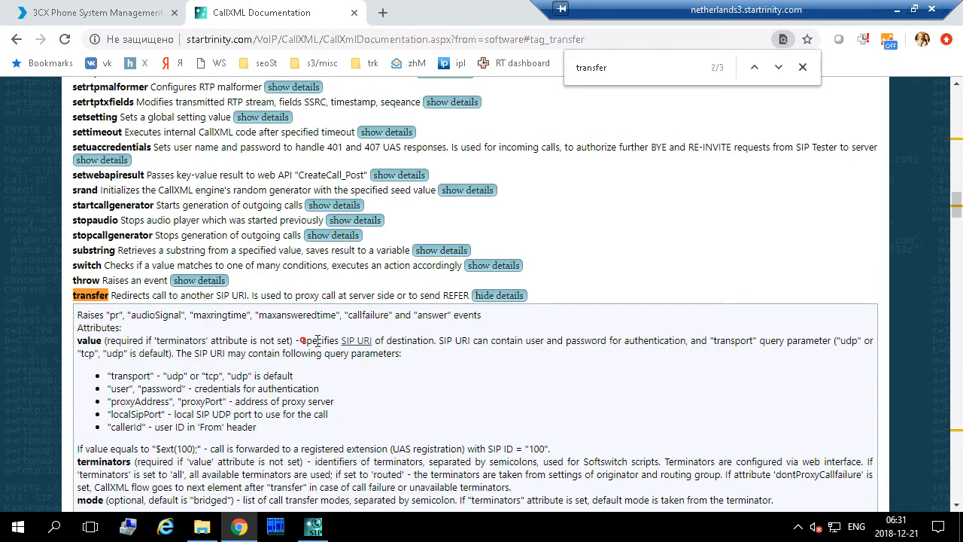
{"action": "left_click_drag", "start_coordinate": [303, 340], "coordinate": [378, 342]}
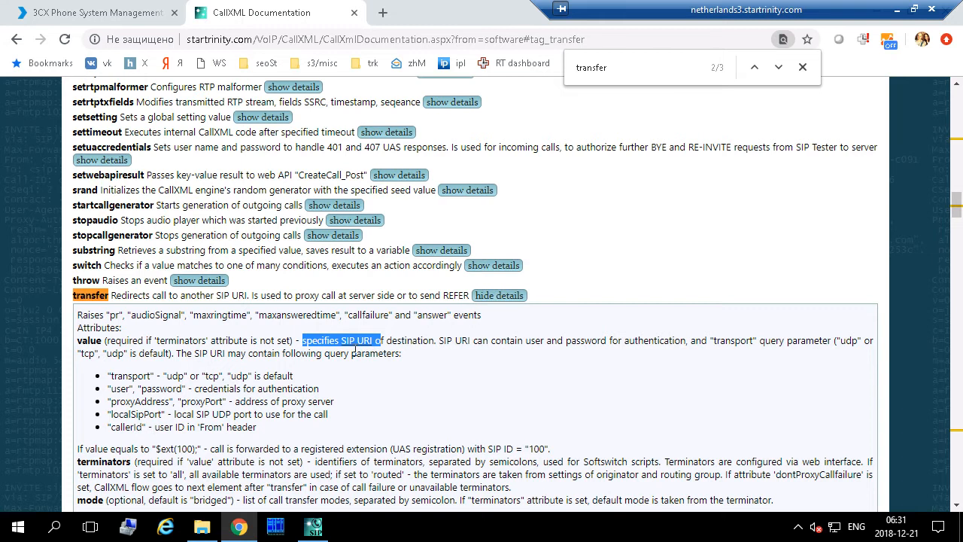
{"action": "double_click", "coordinate": [402, 341]}
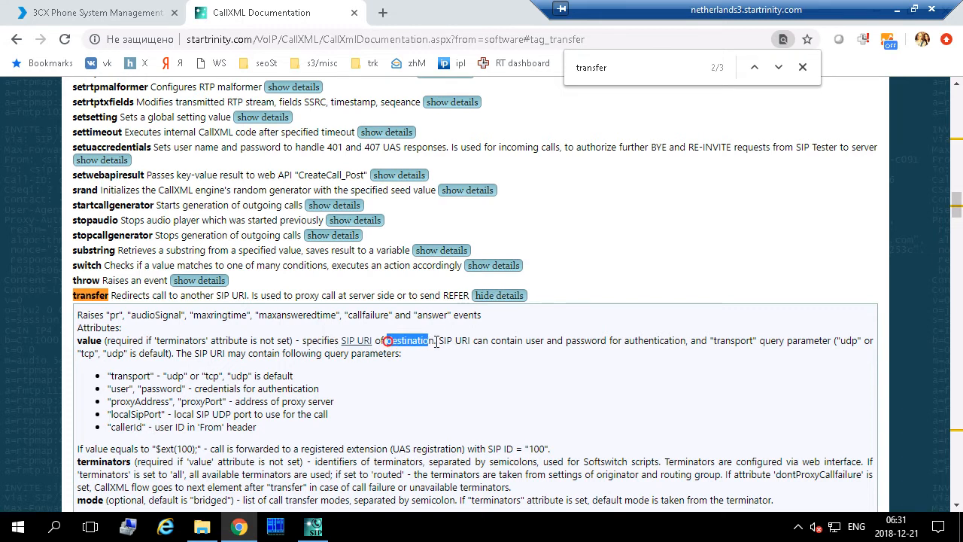
{"action": "double_click", "coordinate": [90, 341]}
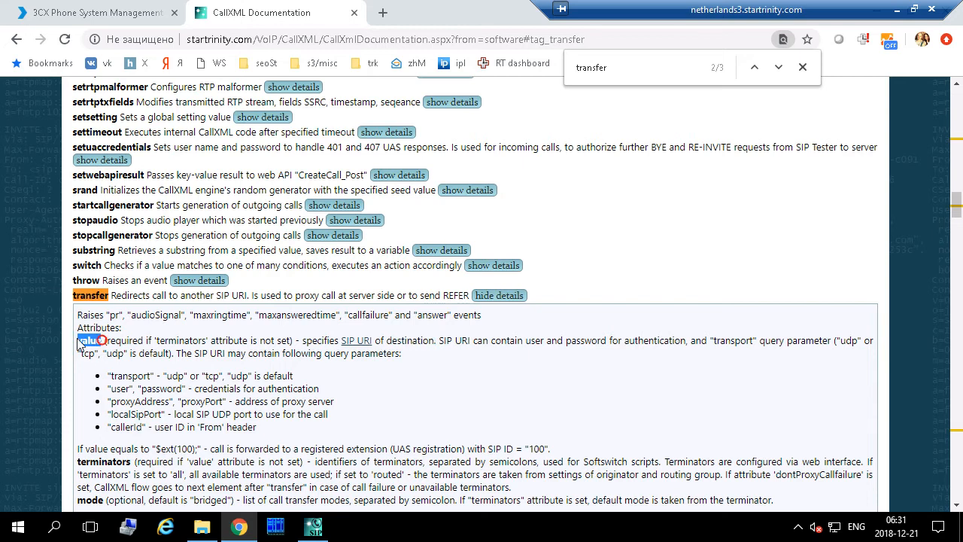
{"action": "left_click", "coordinate": [312, 528]}
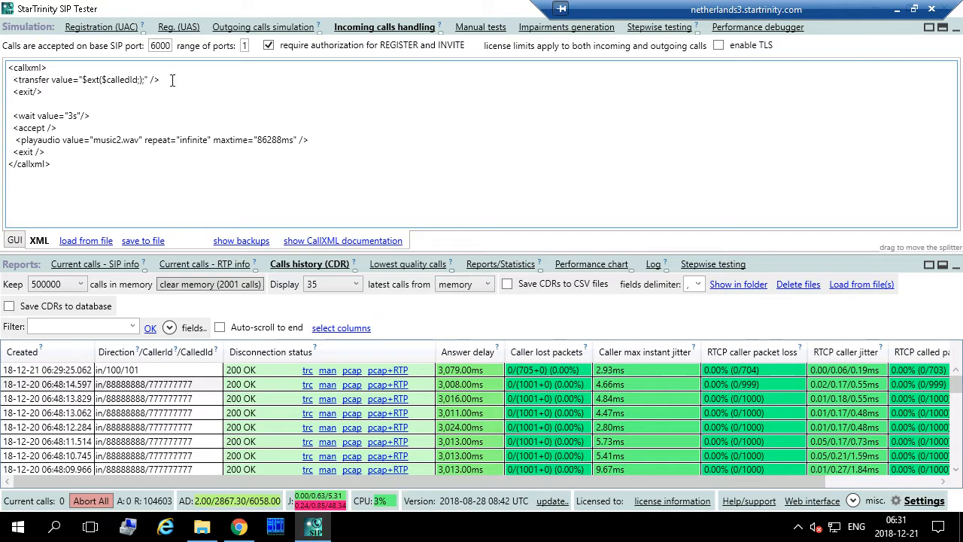
{"action": "double_click", "coordinate": [85, 80]}
{"action": "left_click", "coordinate": [239, 528]}
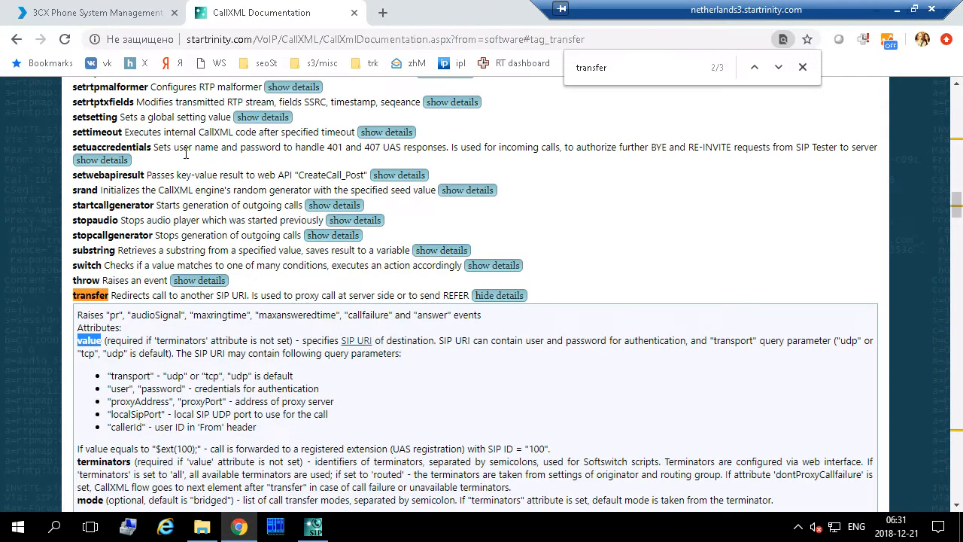
- Read the $ext(x) substitution description and its transfer example with extension 100
{"action": "left_click", "coordinate": [162, 203]}
{"action": "key", "text": "Home"}
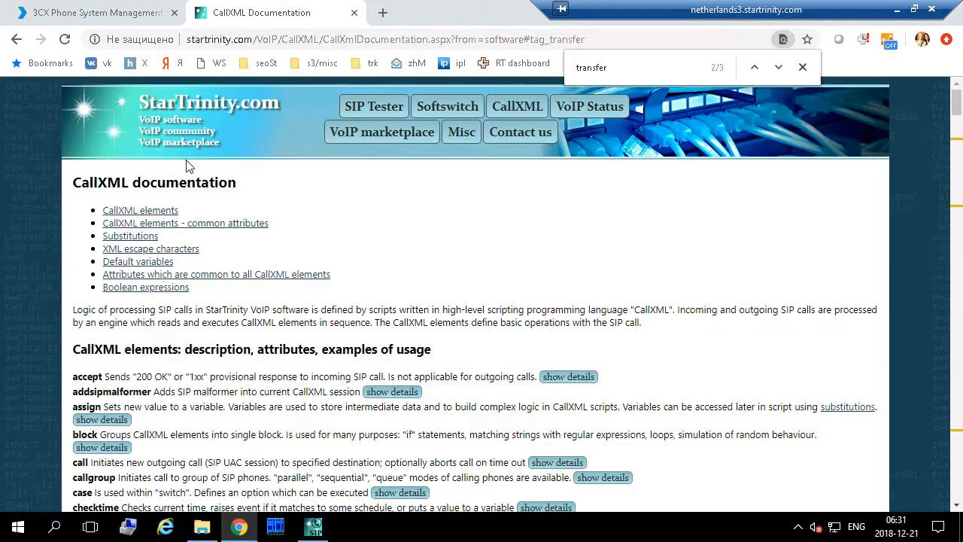
{"action": "left_click", "coordinate": [127, 235]}
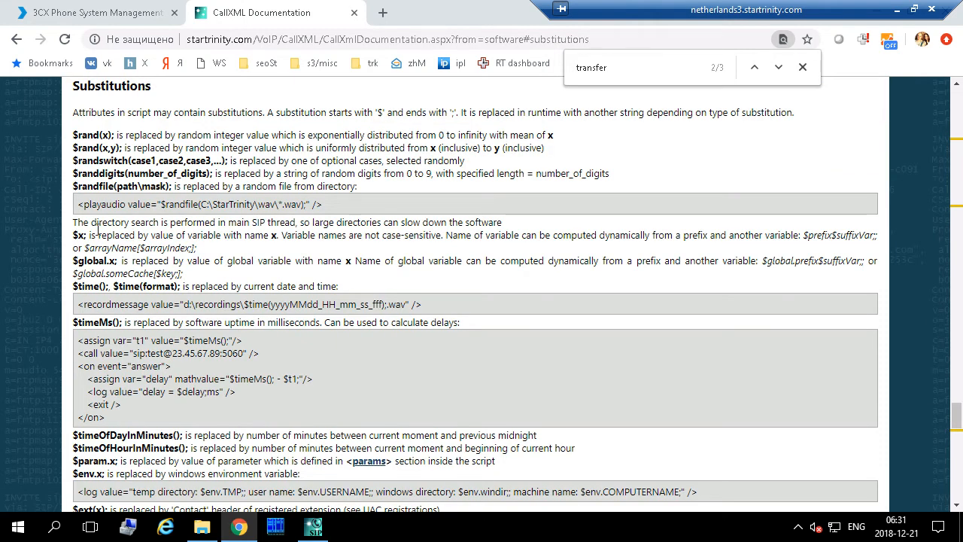
{"action": "scroll", "coordinate": [95, 256], "scroll_direction": "down", "scroll_amount": 2}
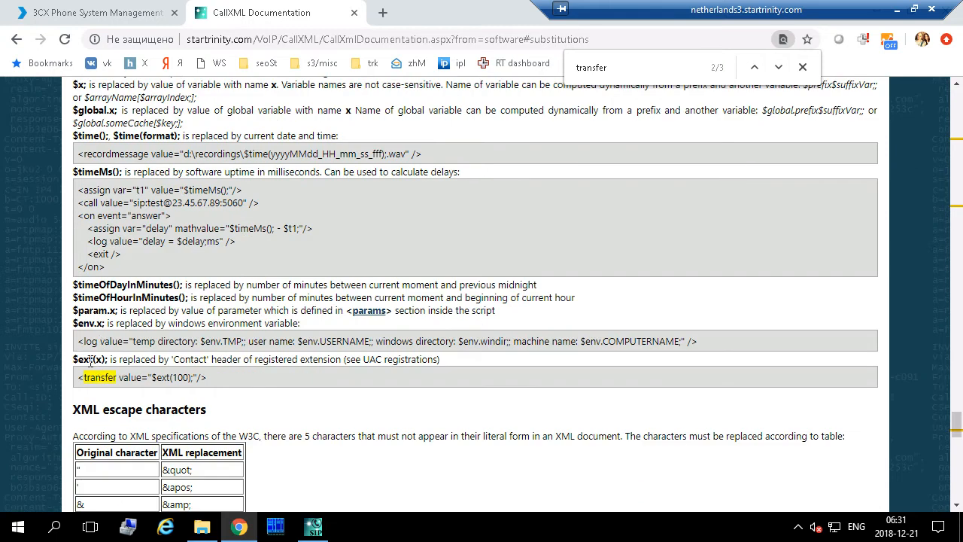
{"action": "left_click_drag", "start_coordinate": [75, 358], "coordinate": [478, 365]}
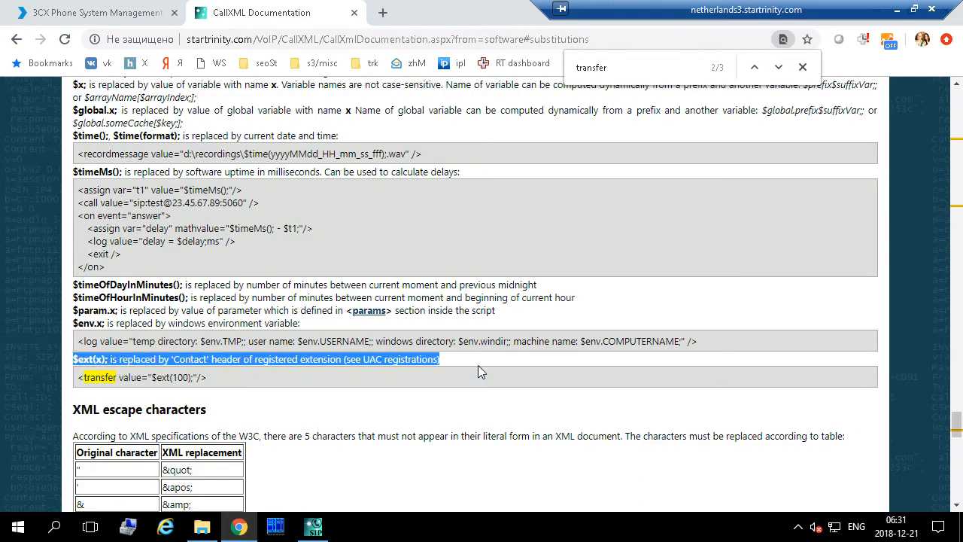
{"action": "left_click_drag", "start_coordinate": [222, 382], "coordinate": [81, 379]}
{"action": "left_click", "coordinate": [172, 380]}
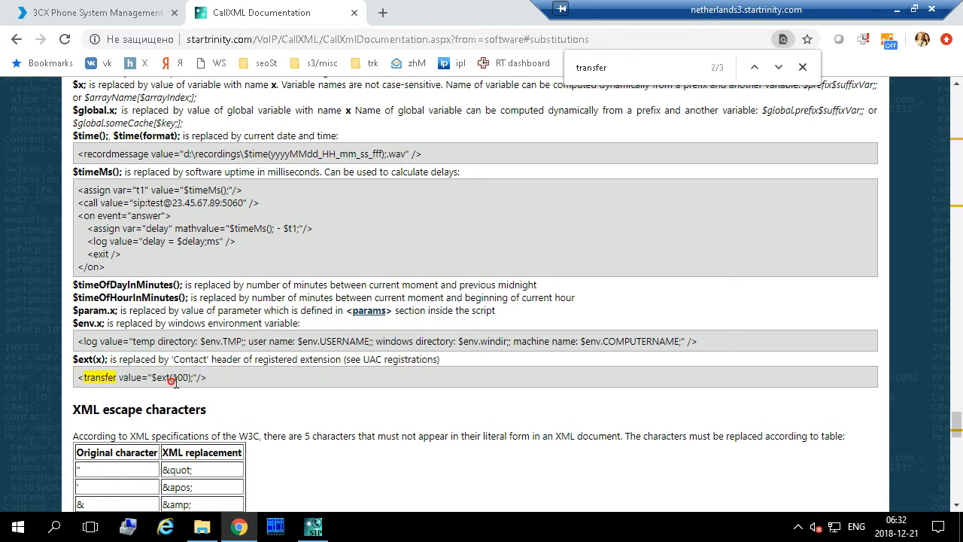
{"action": "double_click", "coordinate": [174, 380]}
- Look up the calledId default variable, then return to the transfer line in SIP Tester
{"action": "scroll", "coordinate": [180, 204], "scroll_direction": "up", "scroll_amount": 5}
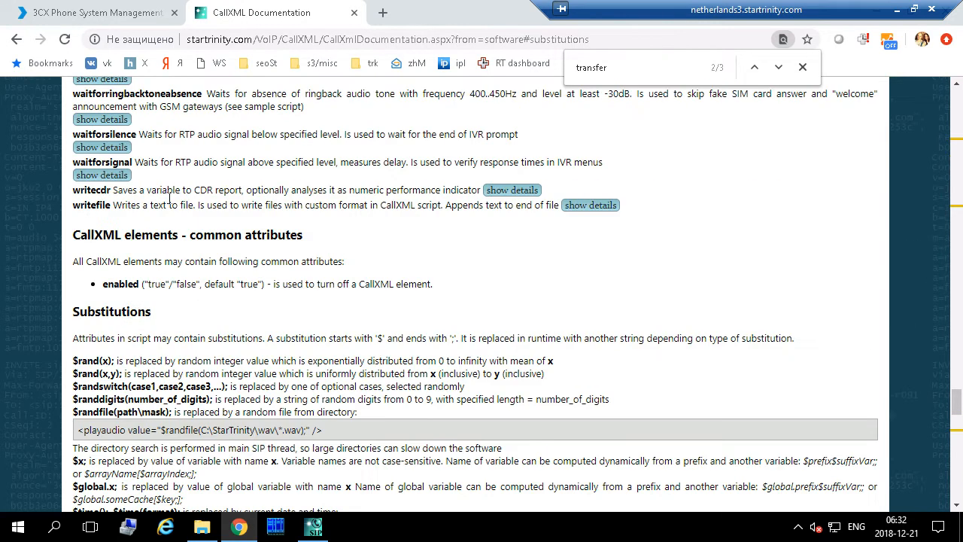
{"action": "scroll", "coordinate": [89, 334], "scroll_direction": "down", "scroll_amount": 14}
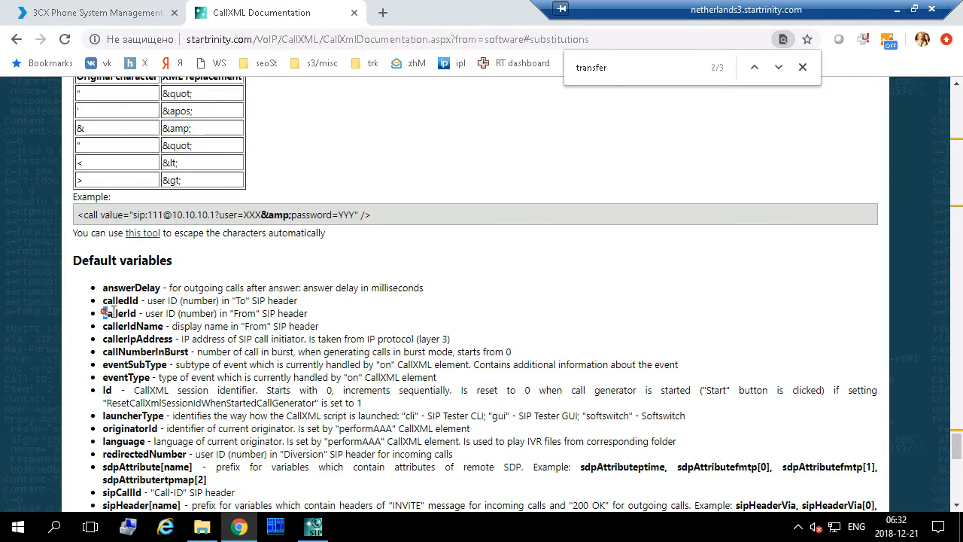
{"action": "left_click_drag", "start_coordinate": [104, 313], "coordinate": [142, 300]}
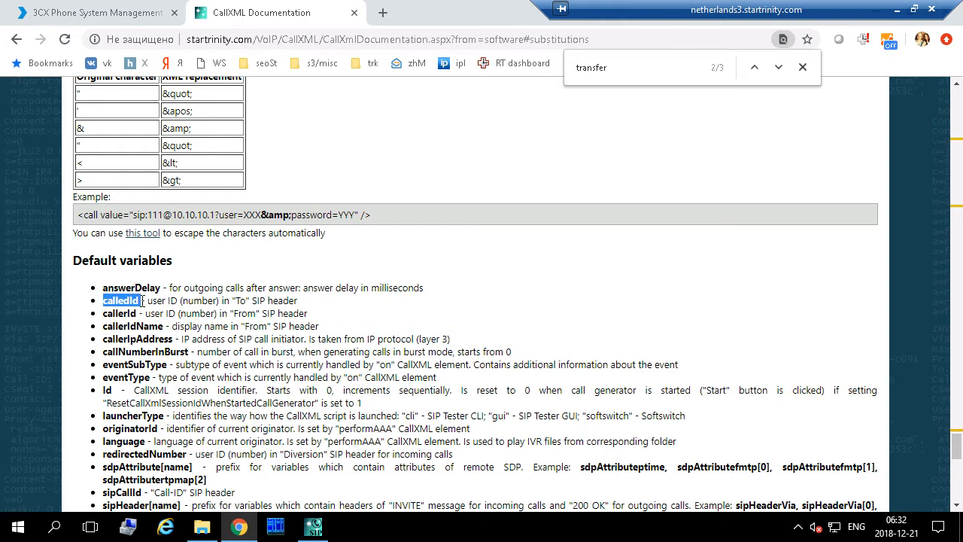
{"action": "left_click", "coordinate": [320, 529]}
{"action": "left_click", "coordinate": [128, 85]}
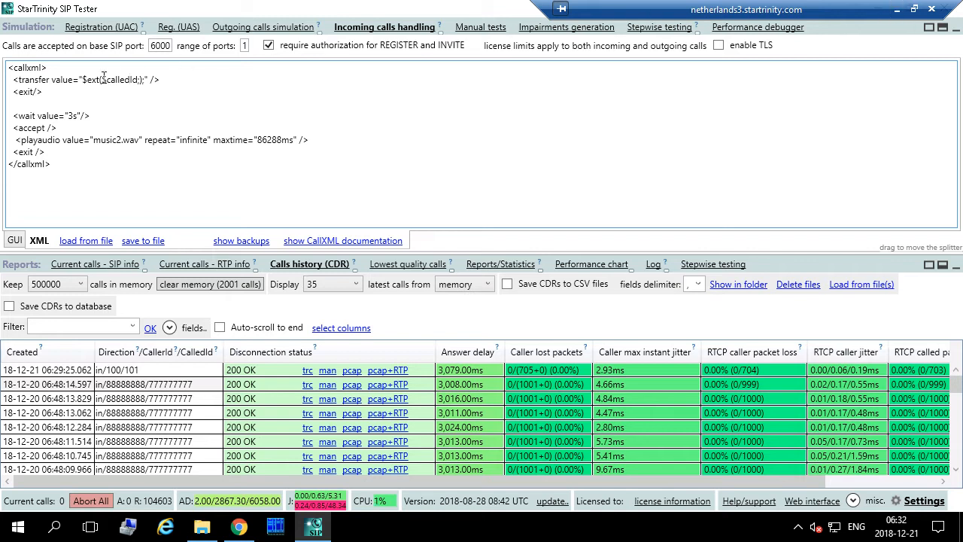
- Clear the stored call history and reset all call statistics counters to zero
{"action": "left_click_drag", "start_coordinate": [106, 79], "coordinate": [137, 80]}
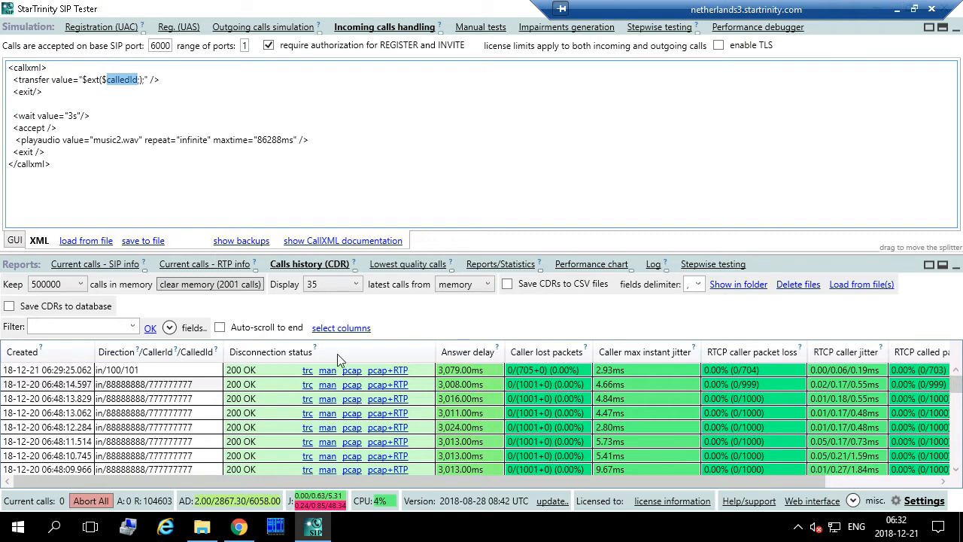
{"action": "left_click", "coordinate": [202, 289]}
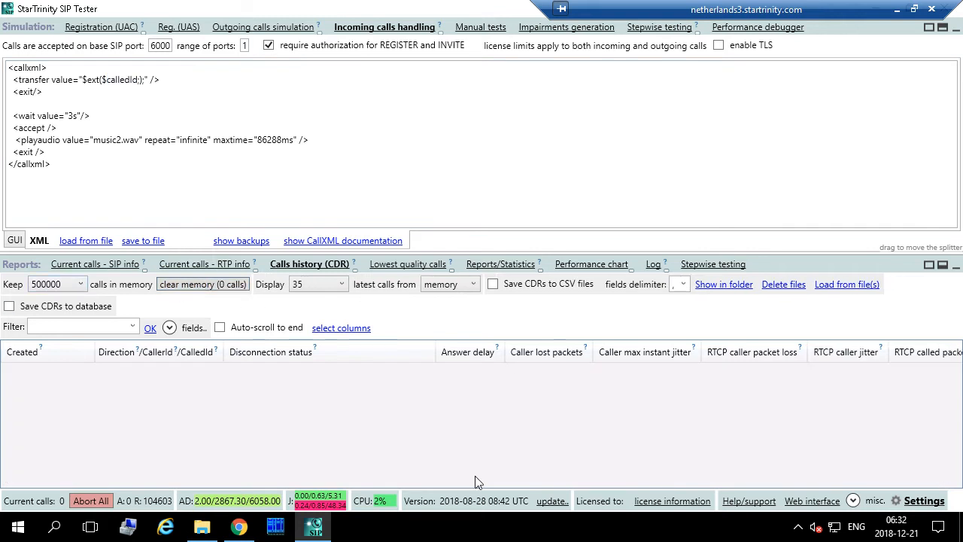
{"action": "left_click", "coordinate": [523, 268]}
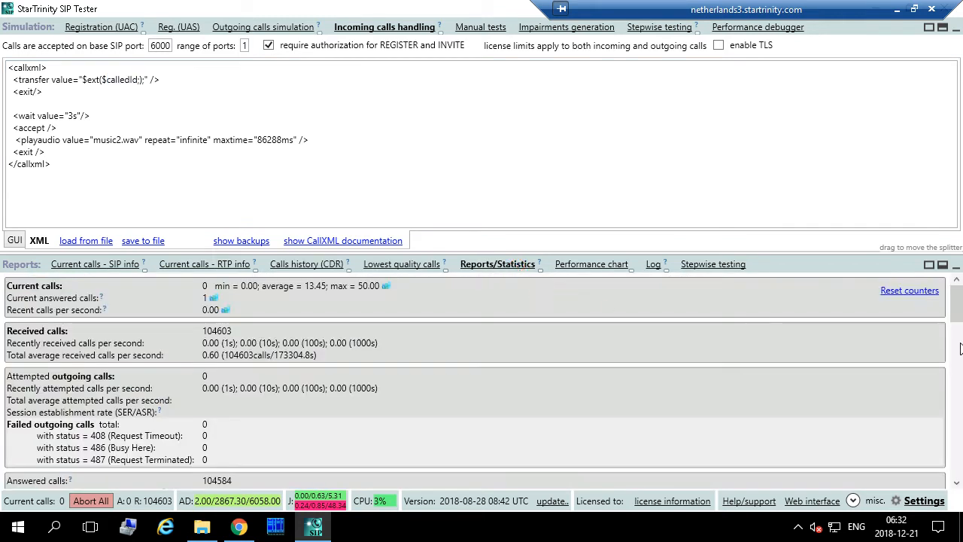
{"action": "left_click", "coordinate": [918, 298]}
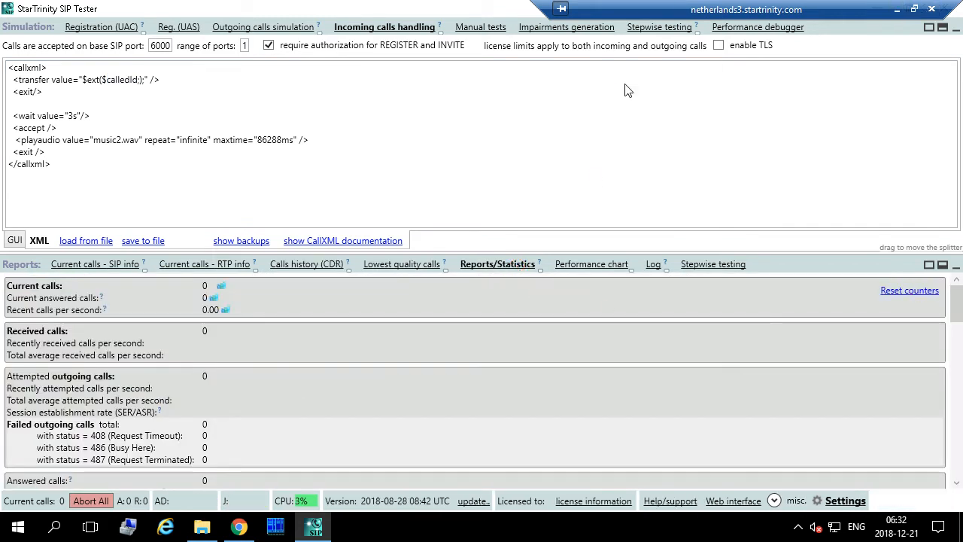
- Check the SymmetricRtp and SymmetricSip values in Settings, then close it
{"action": "left_click", "coordinate": [844, 497]}
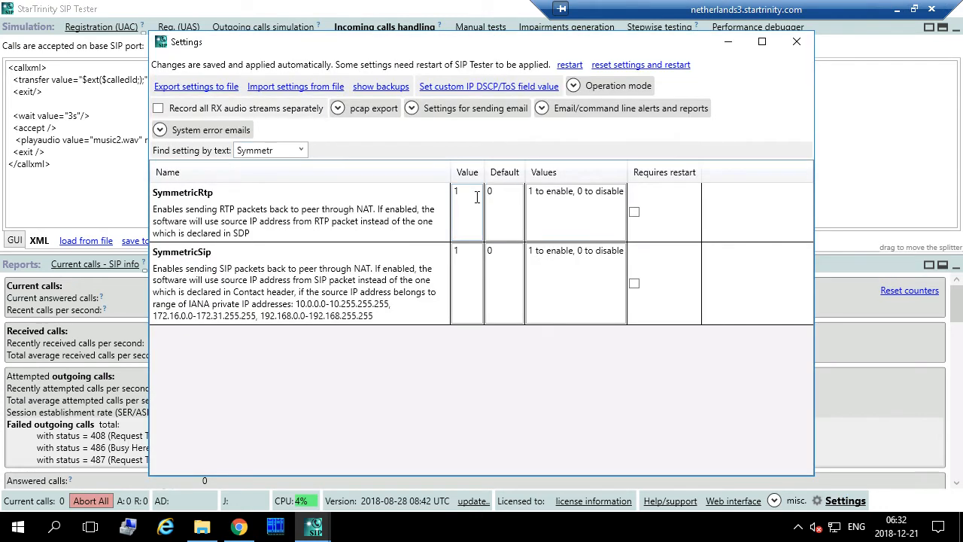
{"action": "left_click", "coordinate": [476, 196]}
{"action": "left_click", "coordinate": [470, 266]}
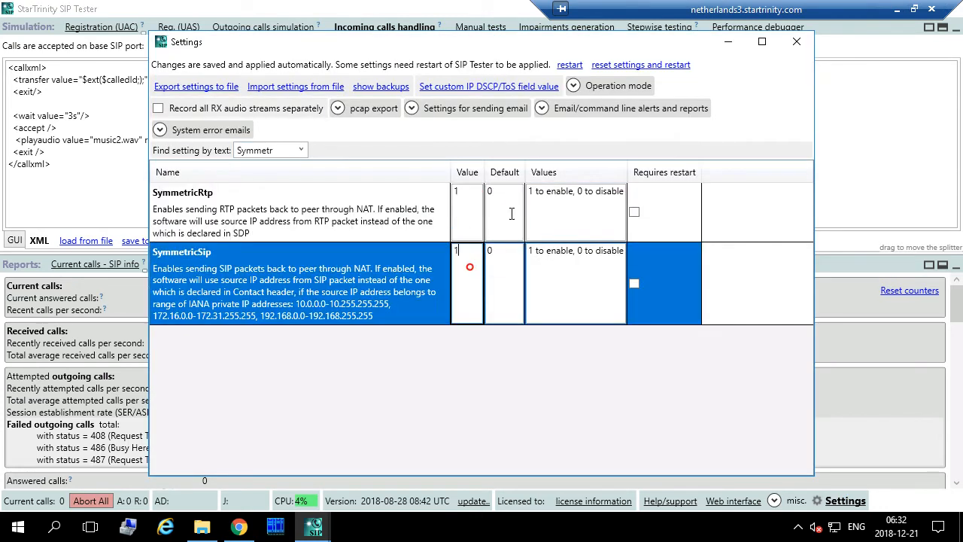
{"action": "left_click", "coordinate": [798, 46]}
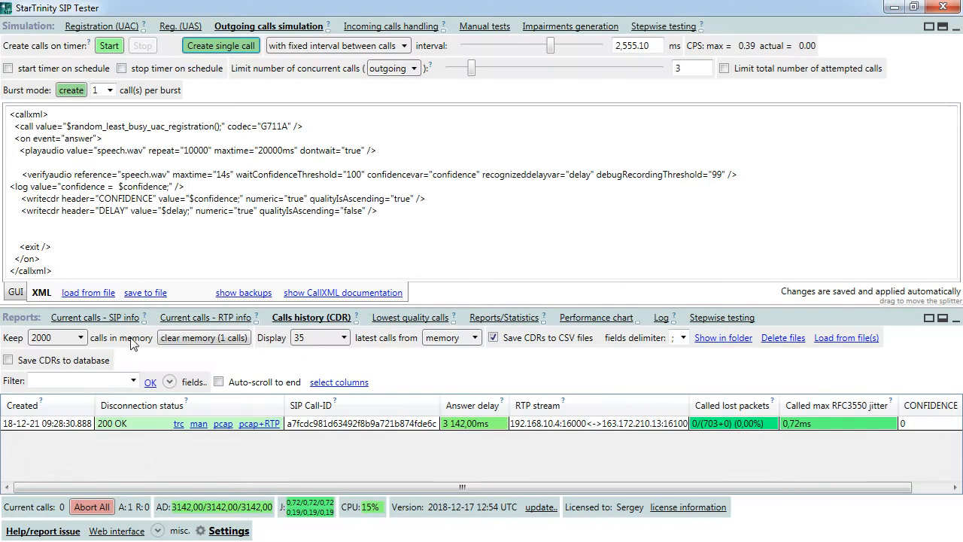
- Clear the one-call history from memory and place a single test call
{"action": "left_click", "coordinate": [202, 338]}
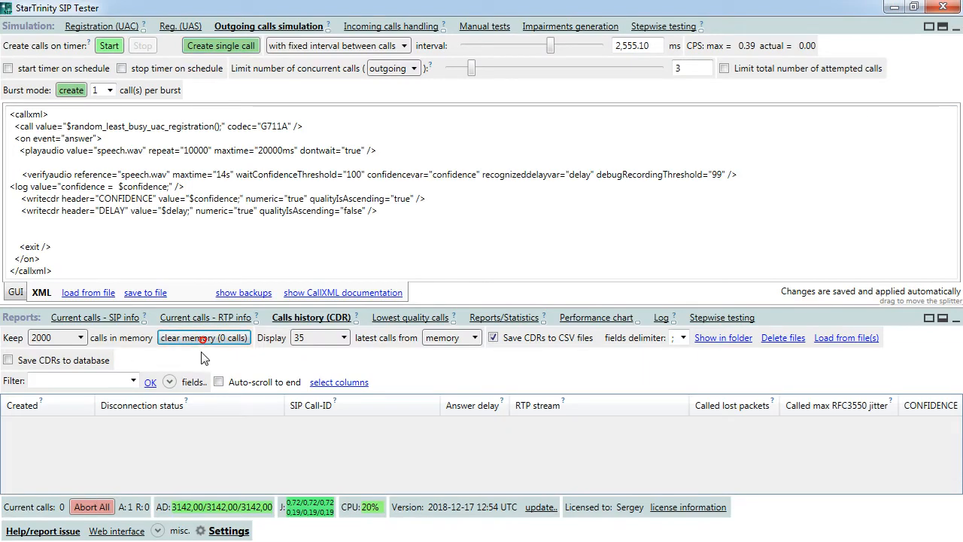
{"action": "left_click", "coordinate": [207, 46]}
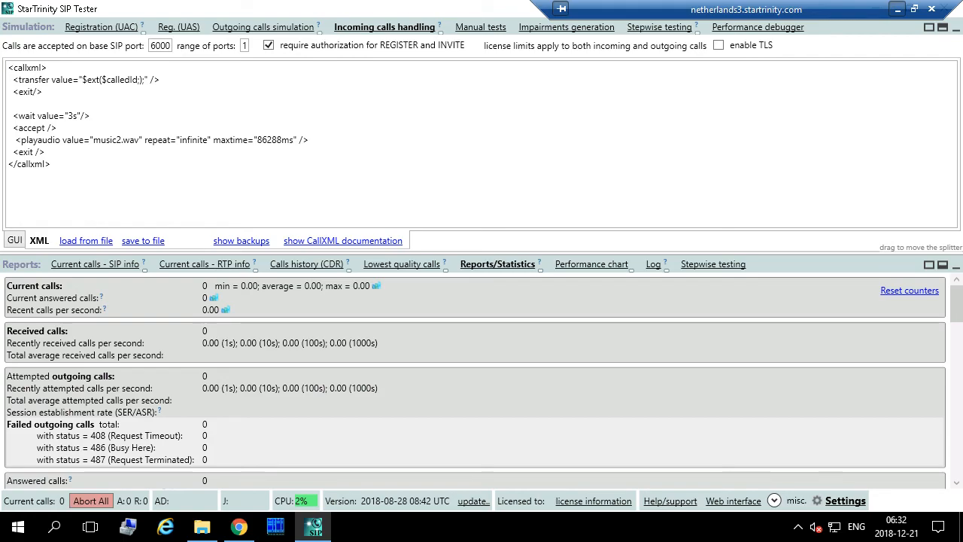
- Show the call history and open the SIP traces of the incoming and outgoing calls
{"action": "left_click", "coordinate": [321, 268]}
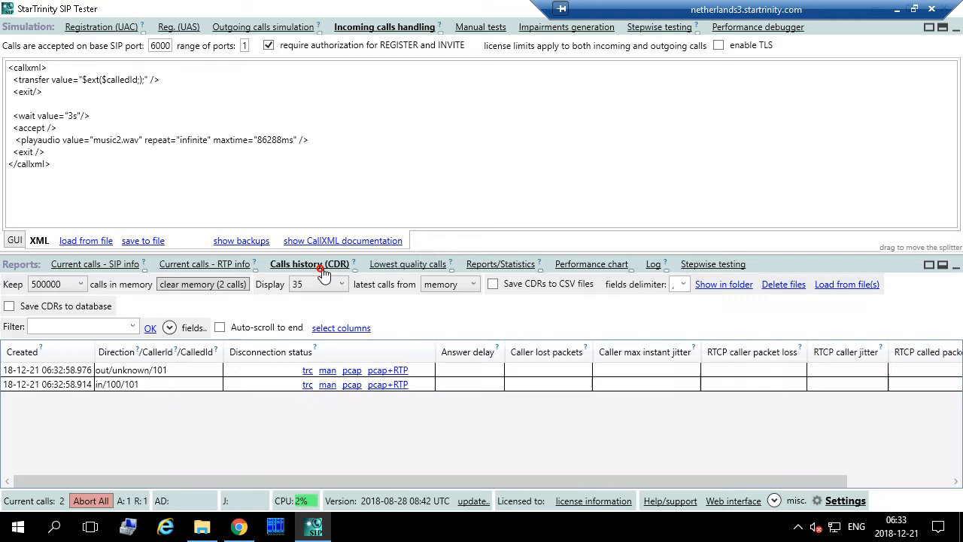
{"action": "left_click", "coordinate": [106, 388]}
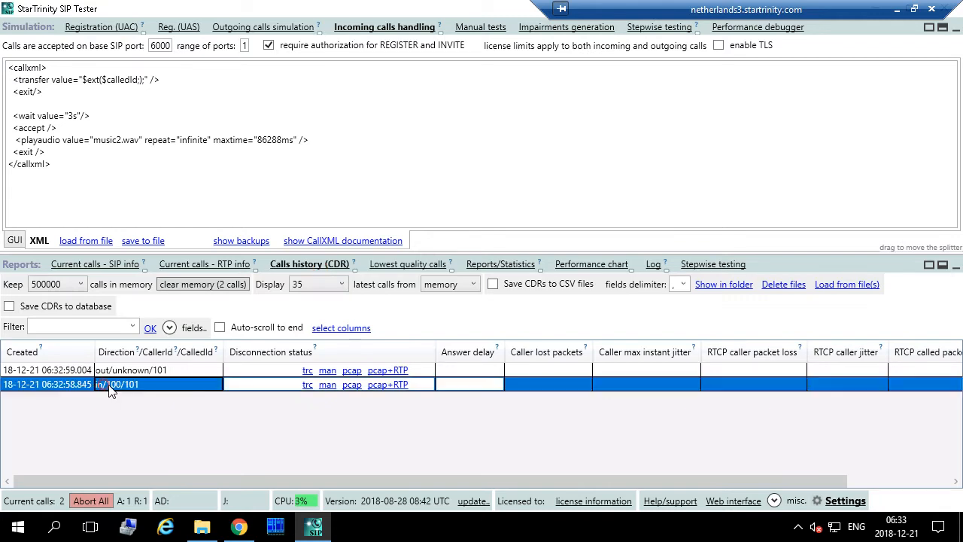
{"action": "left_click", "coordinate": [305, 385]}
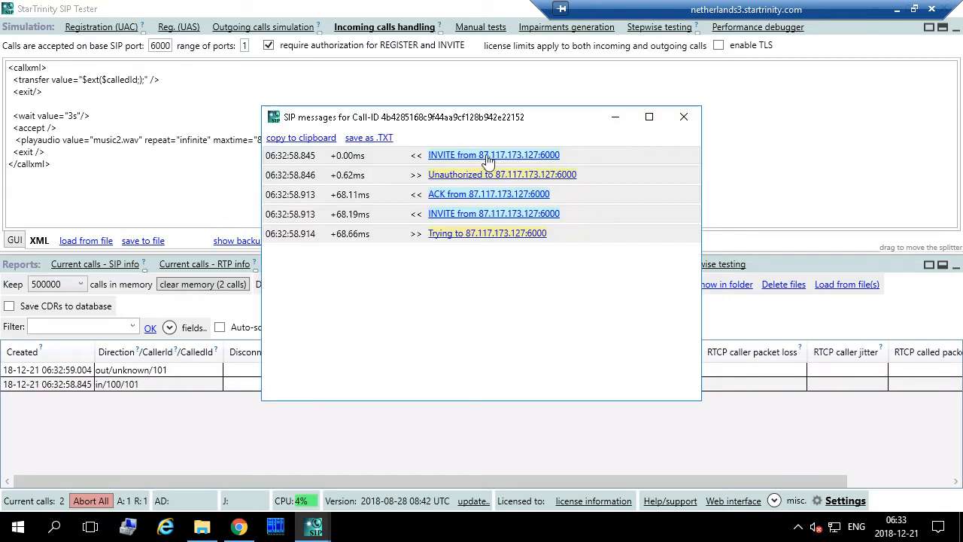
{"action": "left_click", "coordinate": [683, 117]}
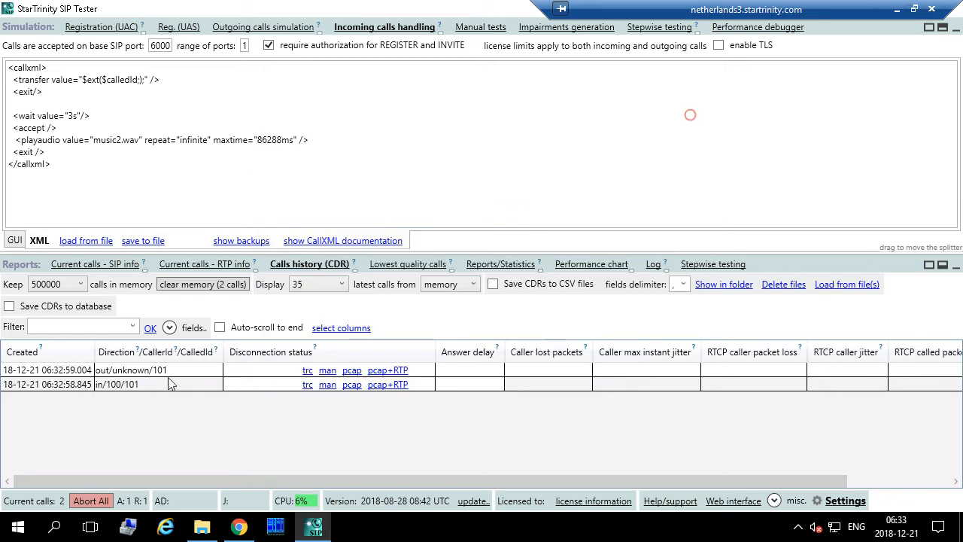
{"action": "left_click", "coordinate": [307, 371]}
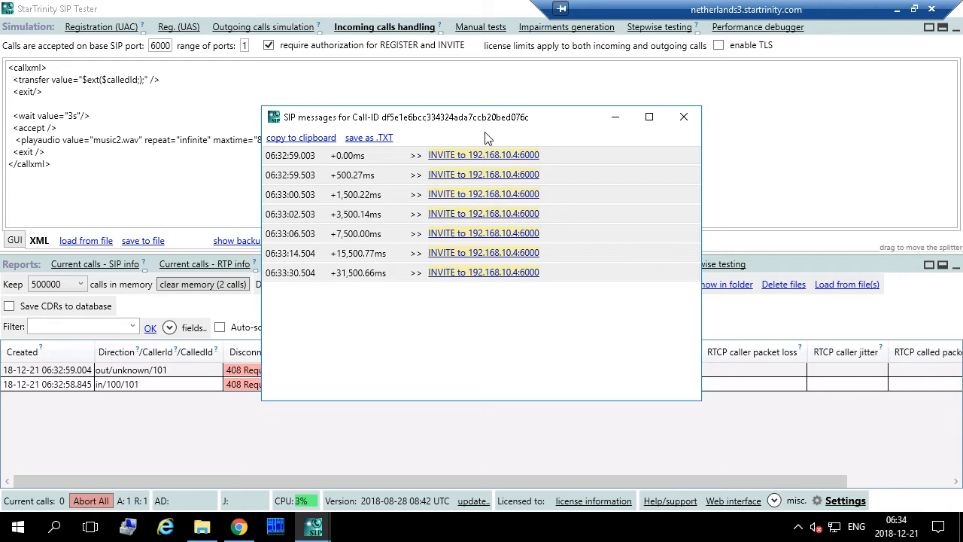
- Reopen the incoming call's SIP trace and expand the full text of its first INVITE
{"action": "left_click", "coordinate": [487, 155]}
{"action": "left_click", "coordinate": [487, 155]}
{"action": "left_click", "coordinate": [684, 118]}
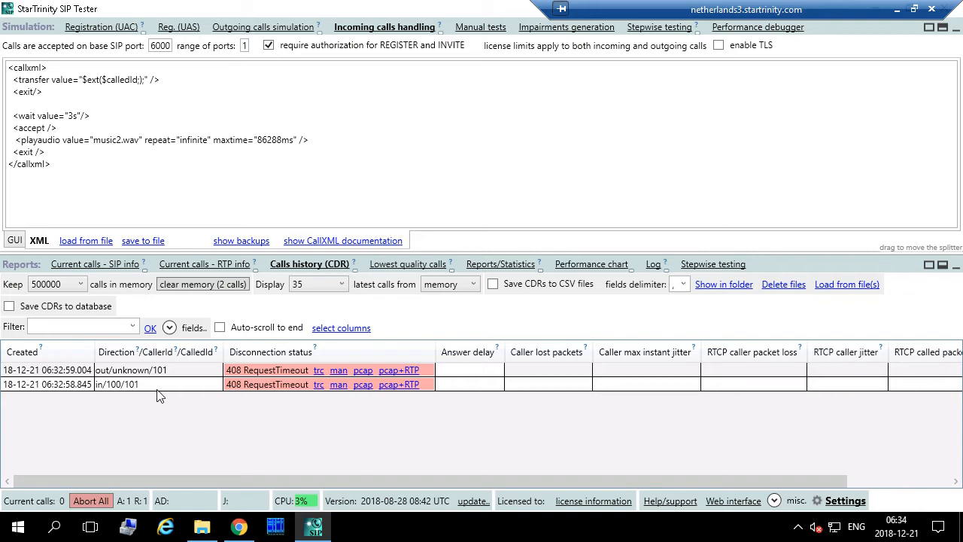
{"action": "left_click", "coordinate": [318, 385]}
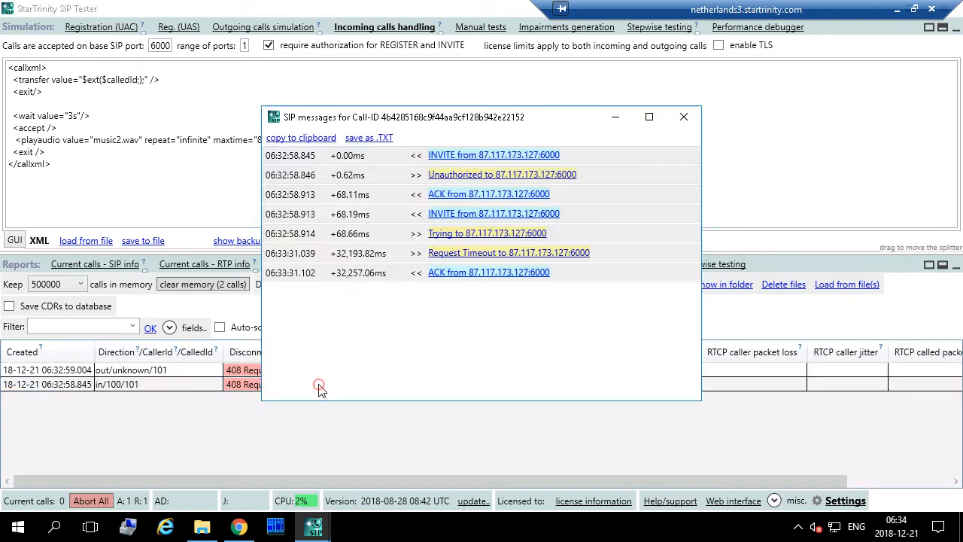
{"action": "left_click", "coordinate": [475, 156]}
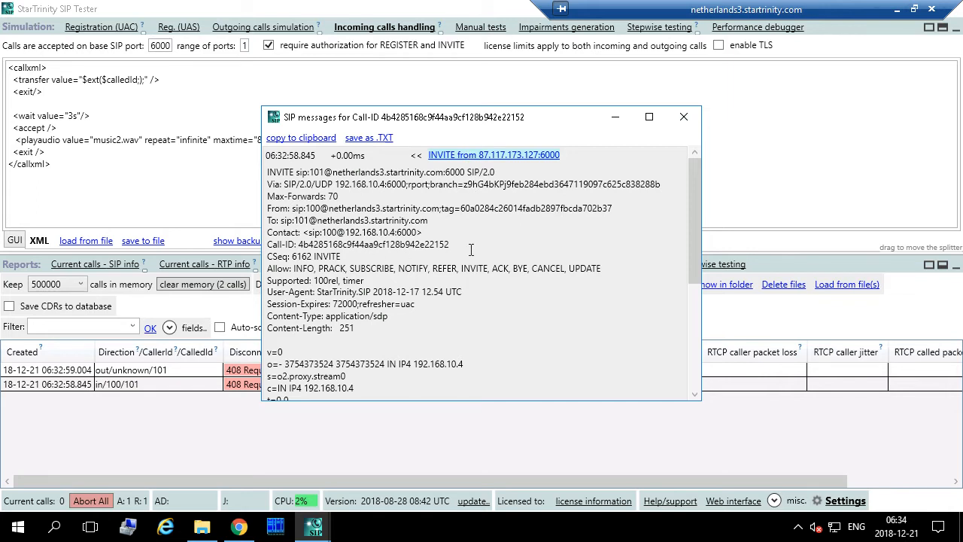
- Take the remote desktop out of full screen, narrow it, and move it aside
{"action": "double_click", "coordinate": [800, 9]}
{"action": "left_click_drag", "start_coordinate": [867, 25], "coordinate": [854, 28]}
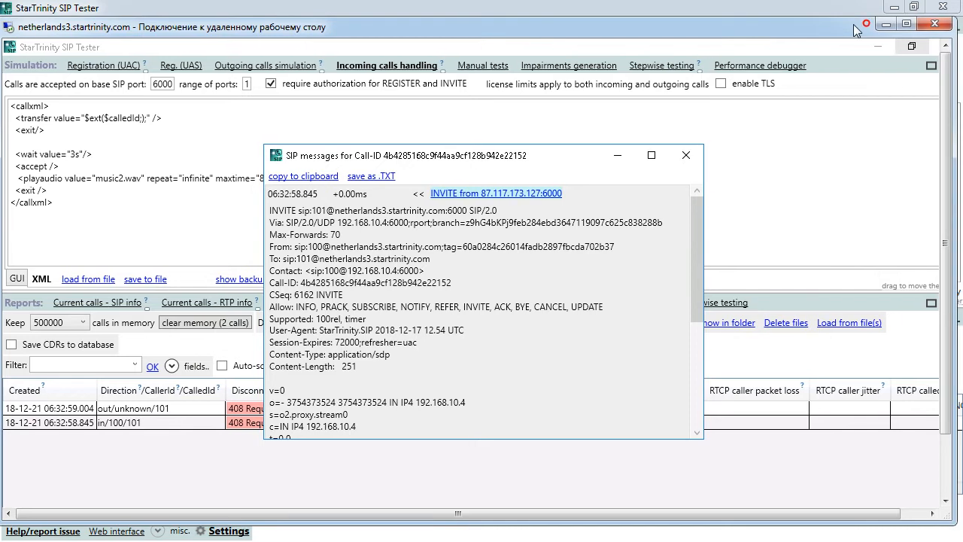
{"action": "left_click_drag", "start_coordinate": [951, 59], "coordinate": [704, 103]}
{"action": "left_click_drag", "start_coordinate": [530, 30], "coordinate": [407, 55]}
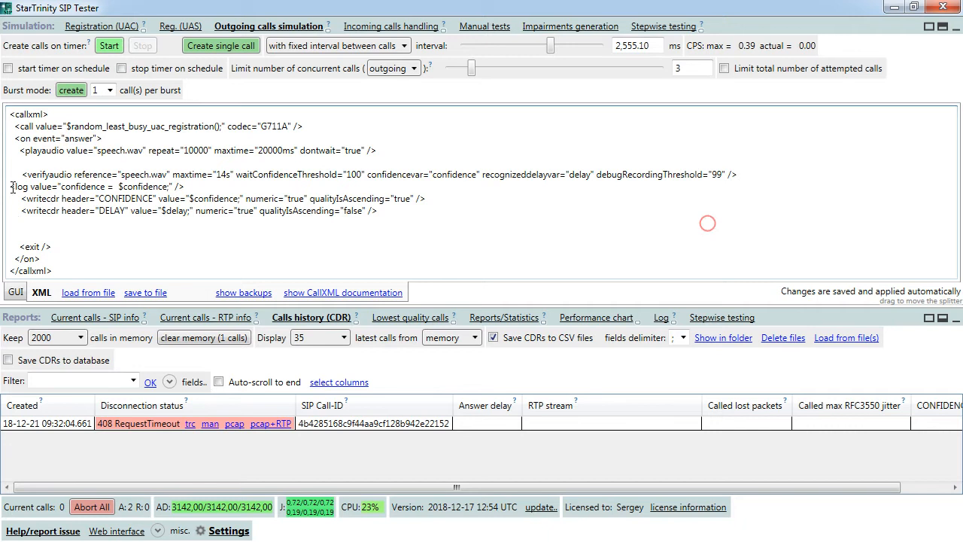
- Search settings for 'mapped' and set ForcedMappedAddress to 87.117.173.127
{"action": "left_click", "coordinate": [223, 531]}
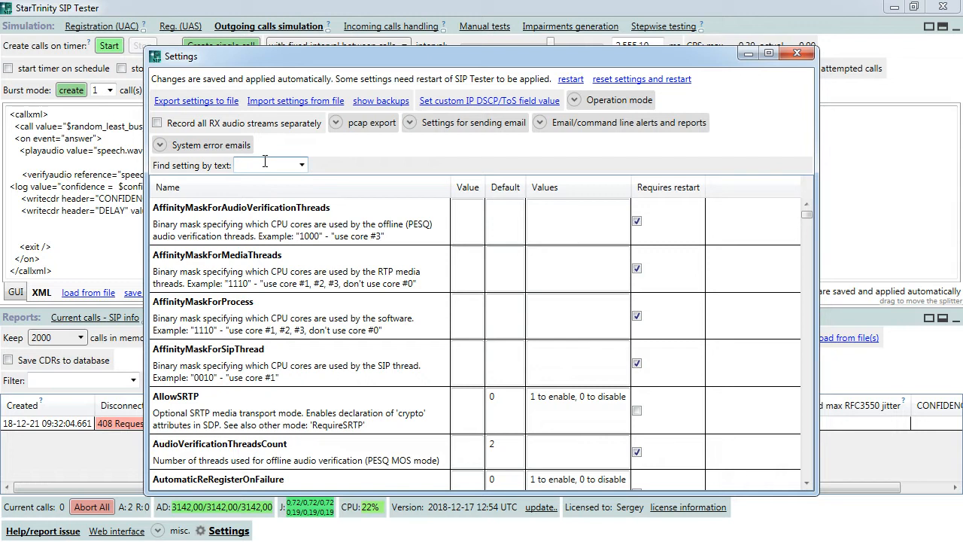
{"action": "type", "text": "mapped"}
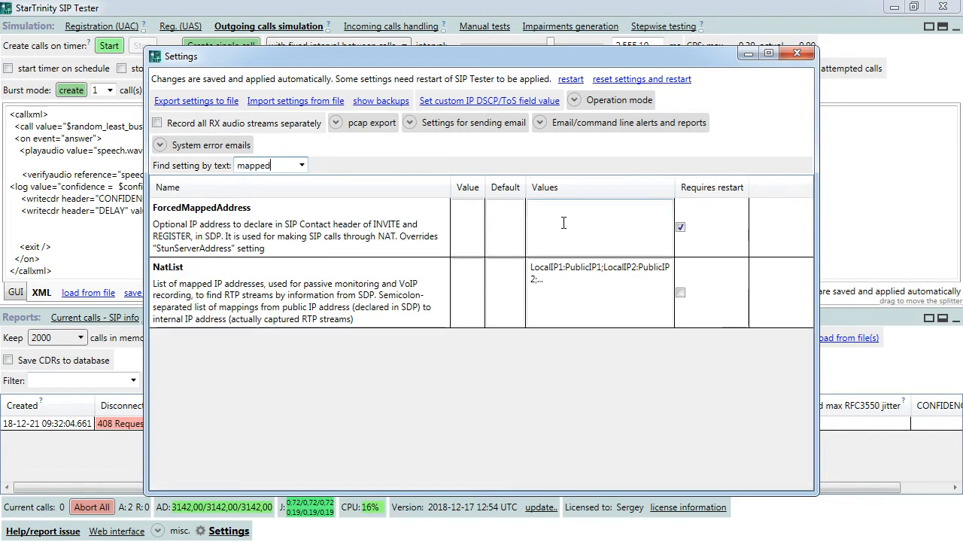
{"action": "left_click", "coordinate": [471, 222]}
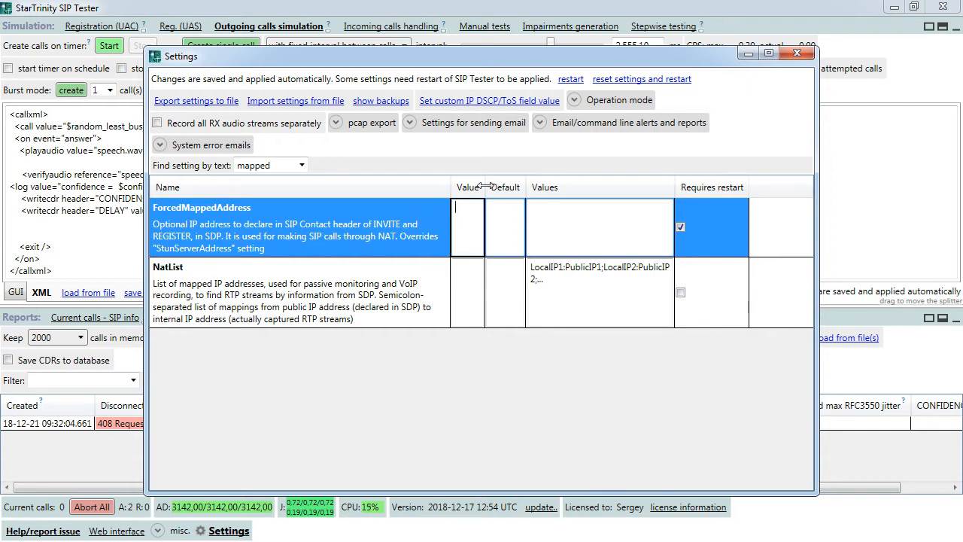
{"action": "left_click_drag", "start_coordinate": [485, 187], "coordinate": [544, 187]}
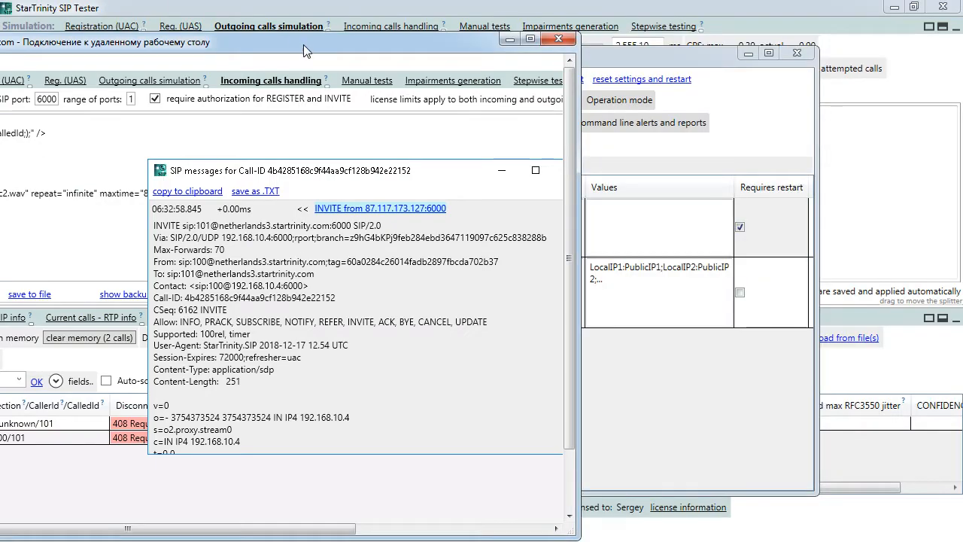
{"action": "double_click", "coordinate": [303, 45]}
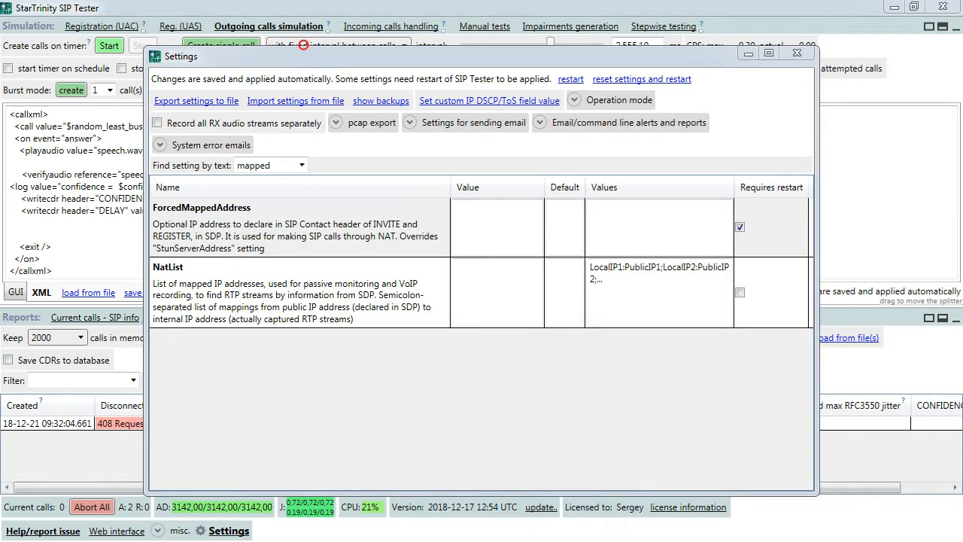
{"action": "left_click", "coordinate": [483, 226]}
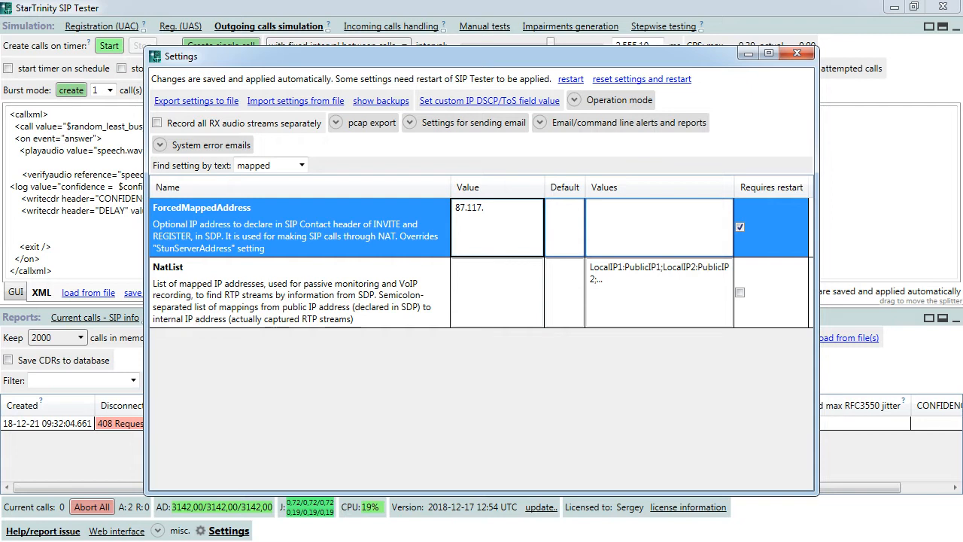
{"action": "type", "text": "87.117.173.127"}
{"action": "left_click", "coordinate": [501, 277]}
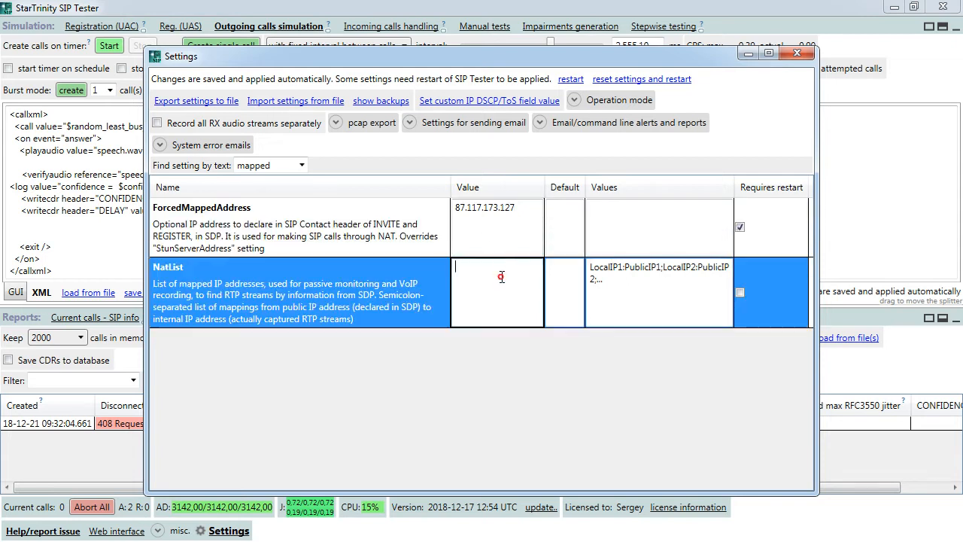
- Restart the tester and allow it to run so the new address applies
{"action": "left_click", "coordinate": [483, 225]}
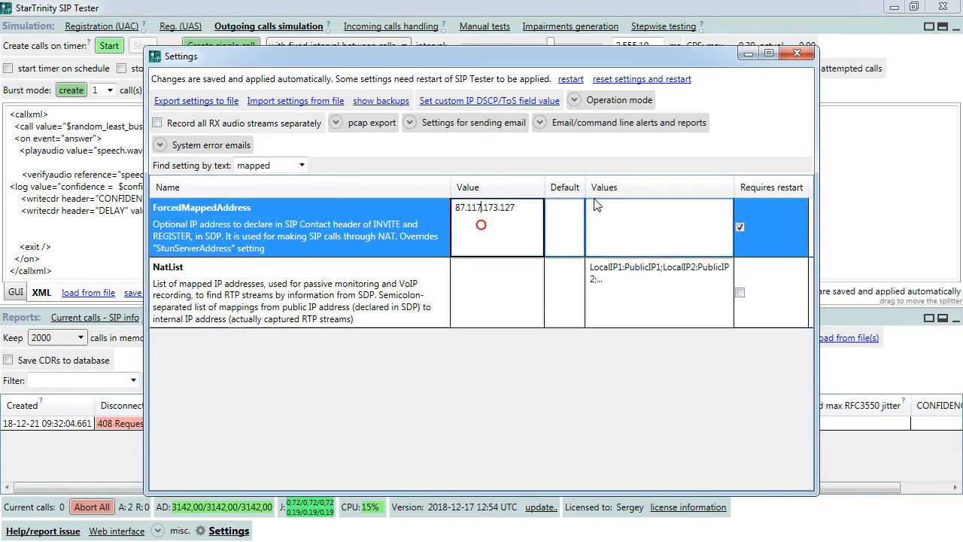
{"action": "left_click", "coordinate": [571, 79]}
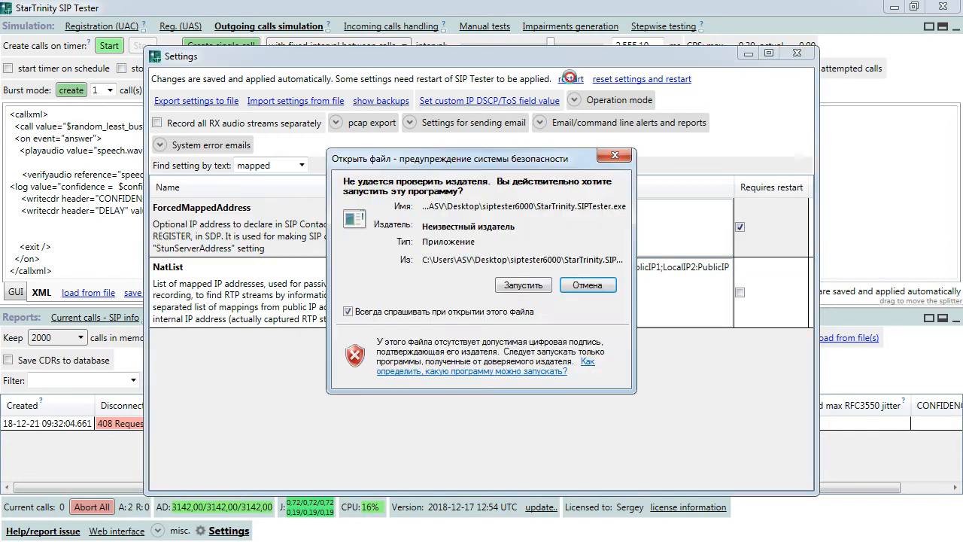
{"action": "left_click", "coordinate": [556, 402]}
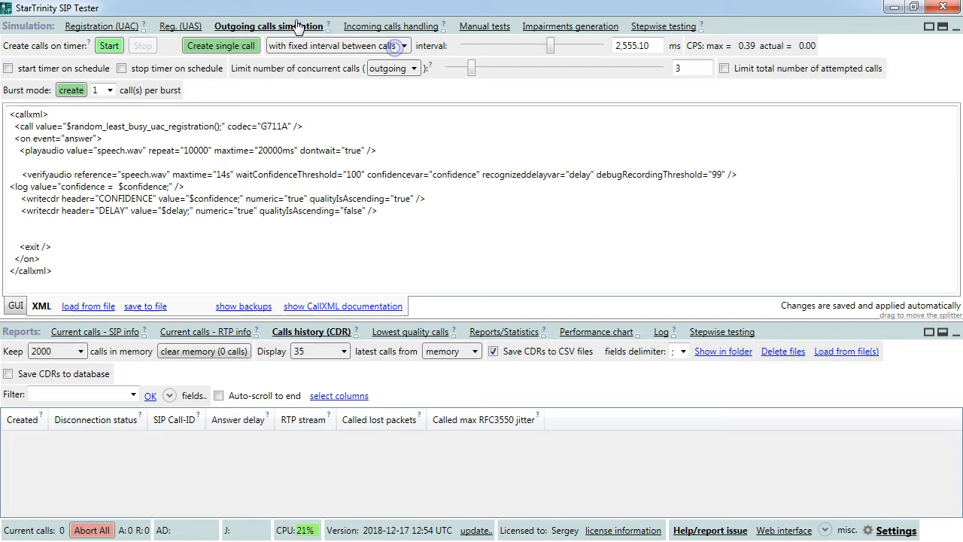
{"action": "left_click", "coordinate": [221, 46]}
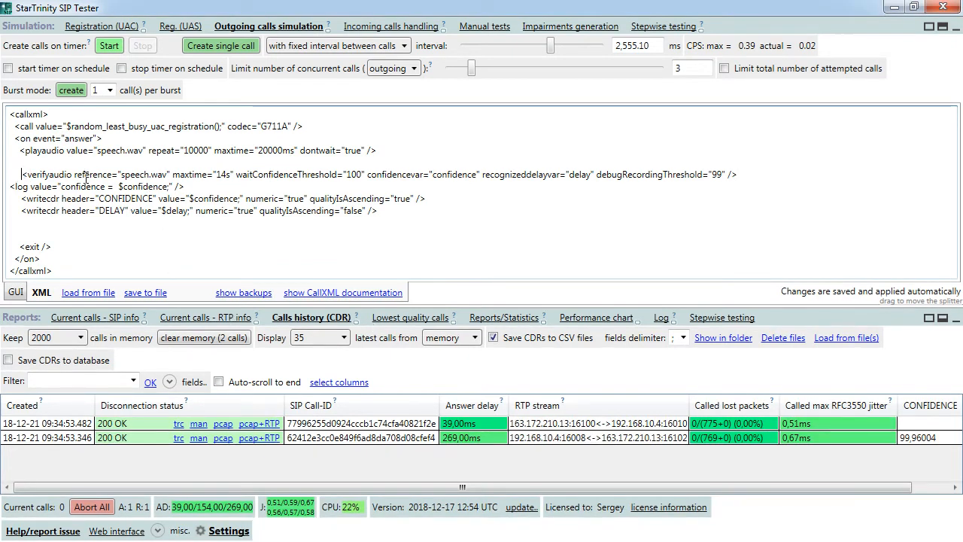
{"action": "left_click", "coordinate": [915, 439]}
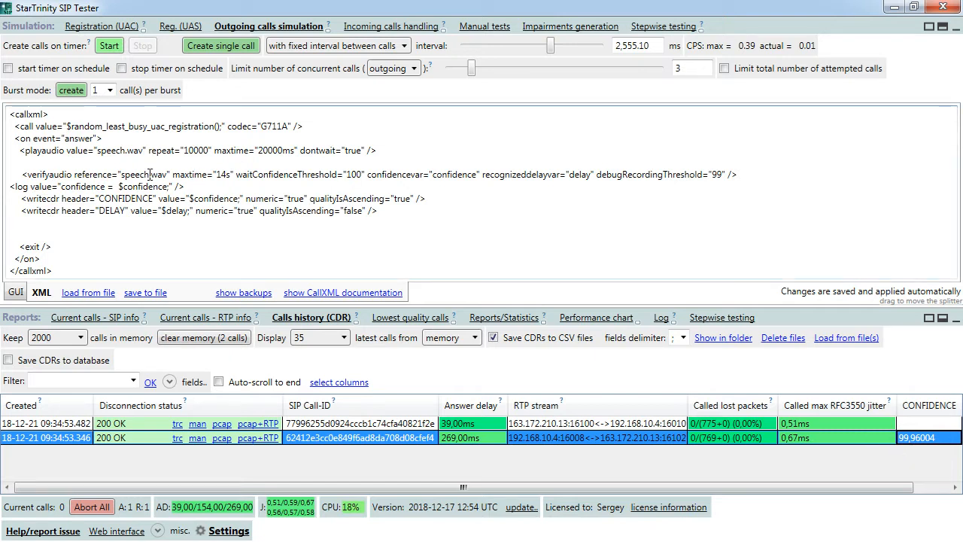
{"action": "left_click", "coordinate": [124, 176]}
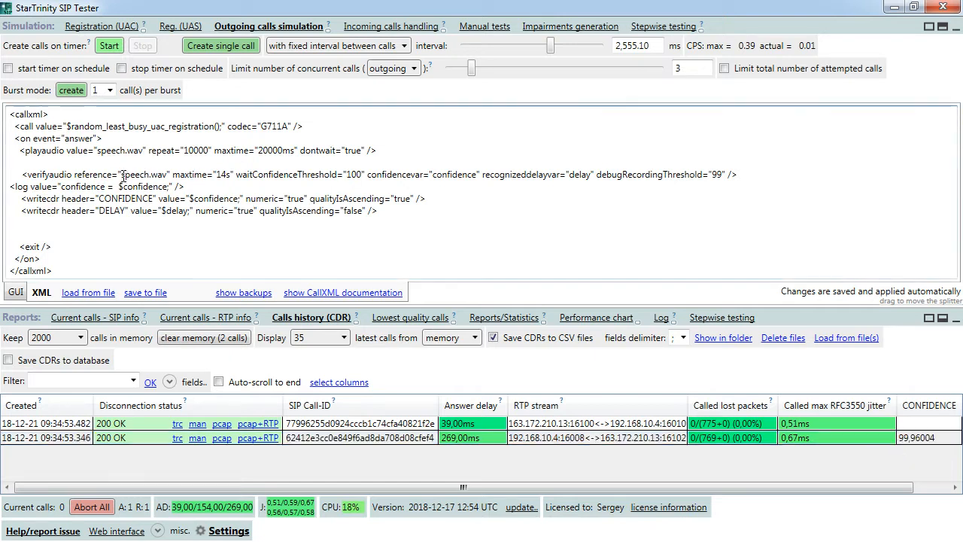
{"action": "left_click", "coordinate": [166, 175]}
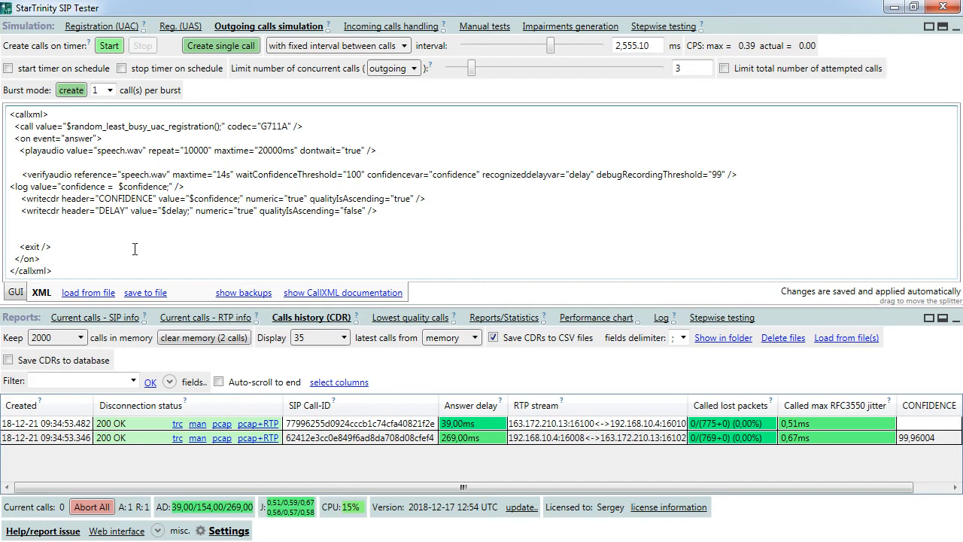
{"action": "left_click", "coordinate": [61, 224]}
{"action": "left_click", "coordinate": [30, 232]}
{"action": "left_click", "coordinate": [32, 227]}
{"action": "left_click_drag", "start_coordinate": [431, 12], "coordinate": [402, 33]}
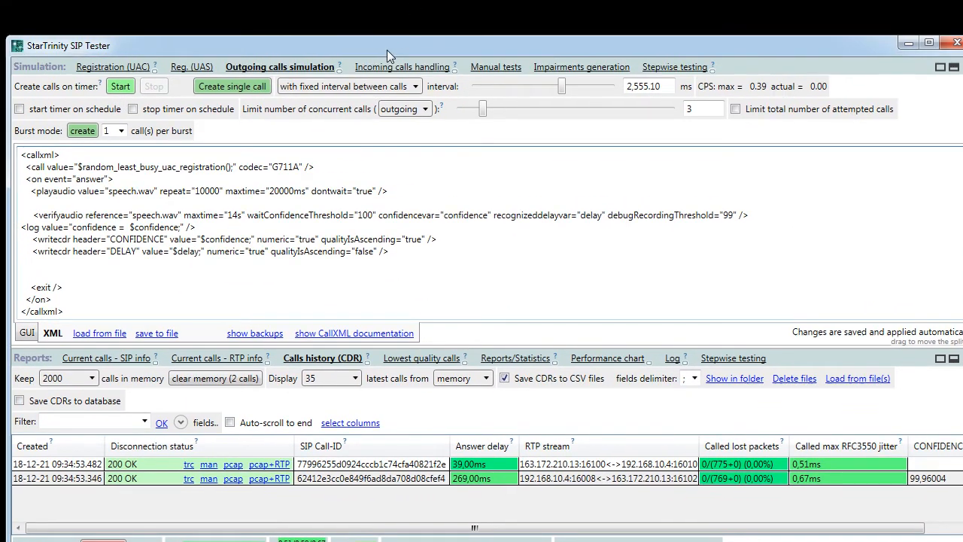
{"action": "double_click", "coordinate": [387, 49]}
{"action": "left_click", "coordinate": [290, 149]}
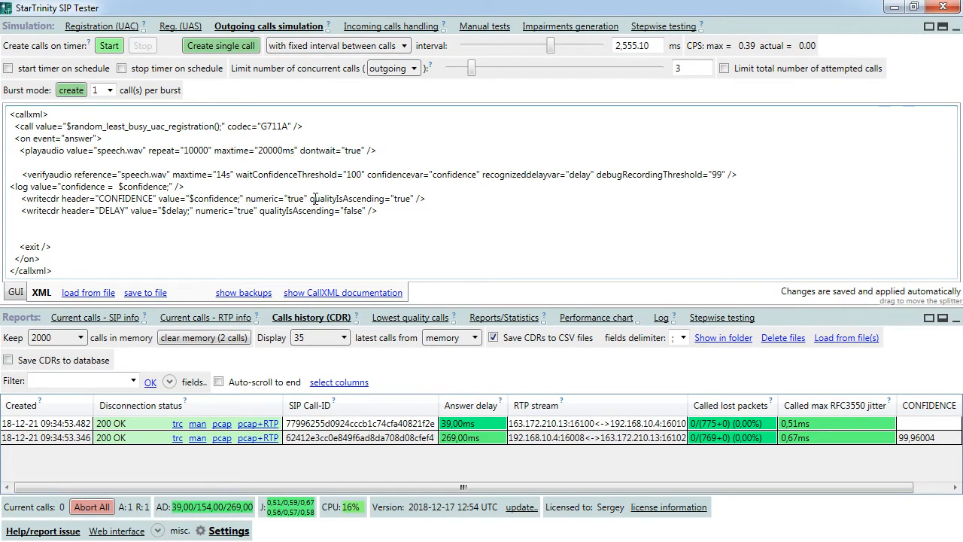
{"action": "left_click", "coordinate": [333, 165]}
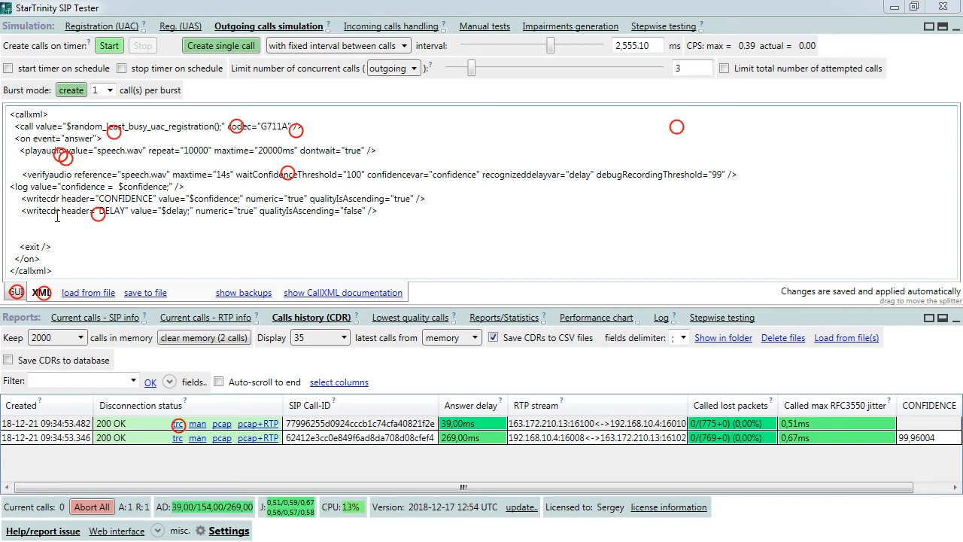
{"action": "left_click", "coordinate": [27, 233]}
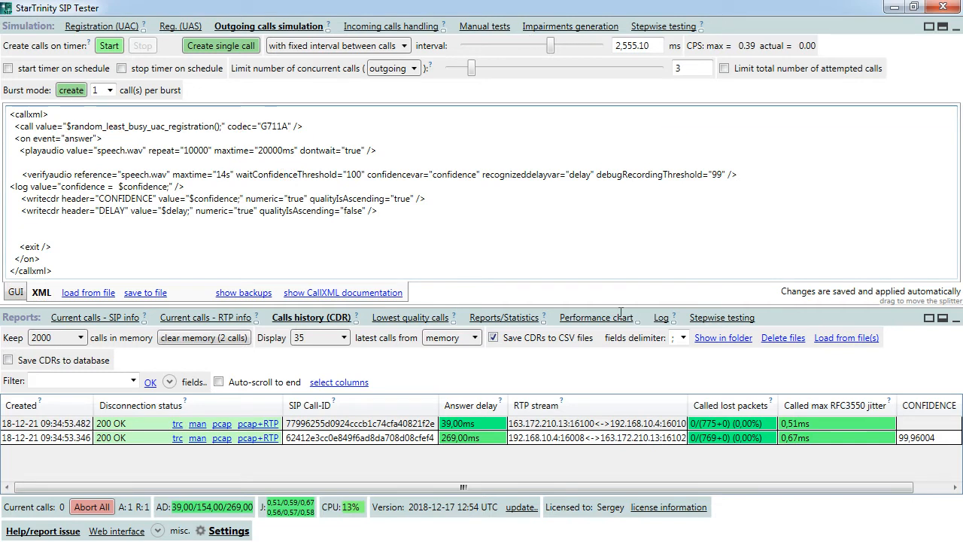
- Set the SMTP server to smtp.gmail.com on port 587 with SSL enabled
{"action": "left_click", "coordinate": [228, 531]}
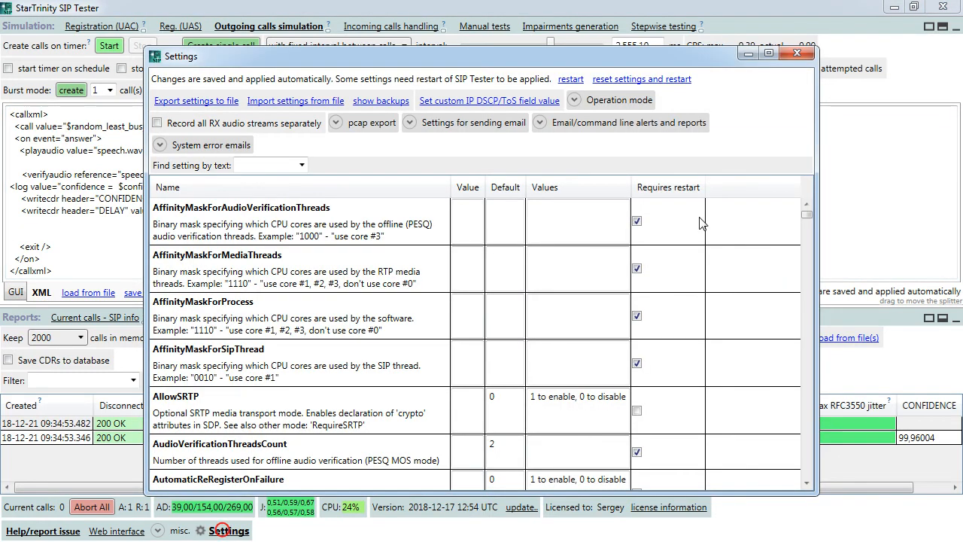
{"action": "left_click", "coordinate": [542, 123]}
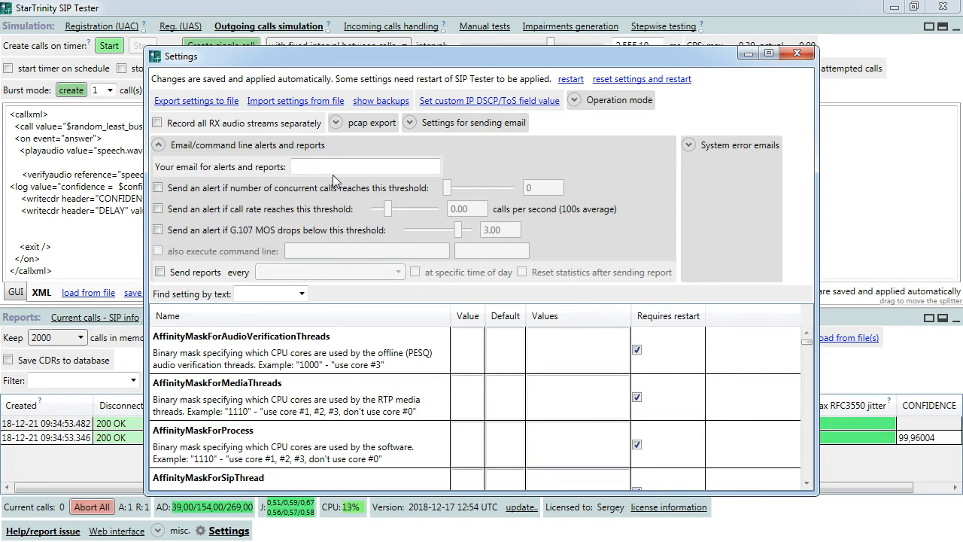
{"action": "left_click", "coordinate": [307, 165]}
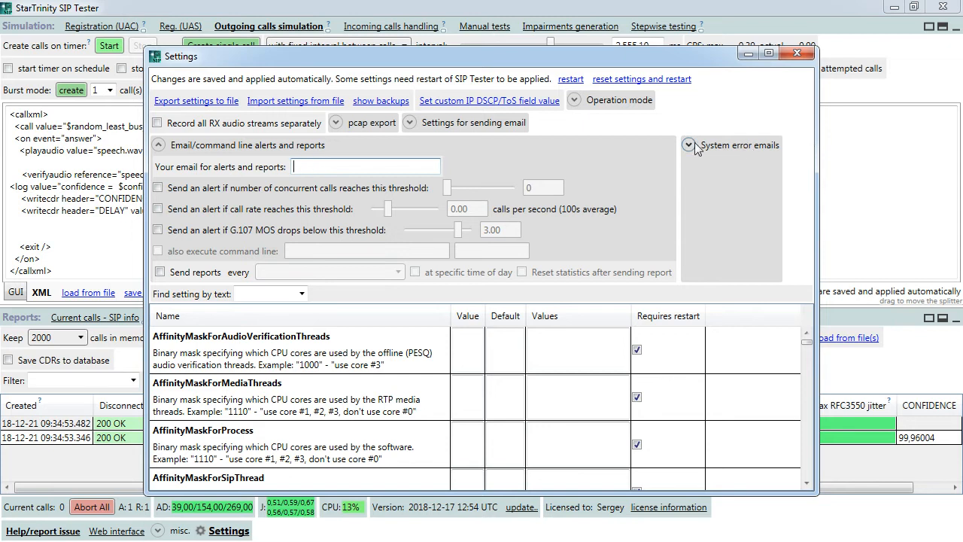
{"action": "left_click", "coordinate": [412, 124]}
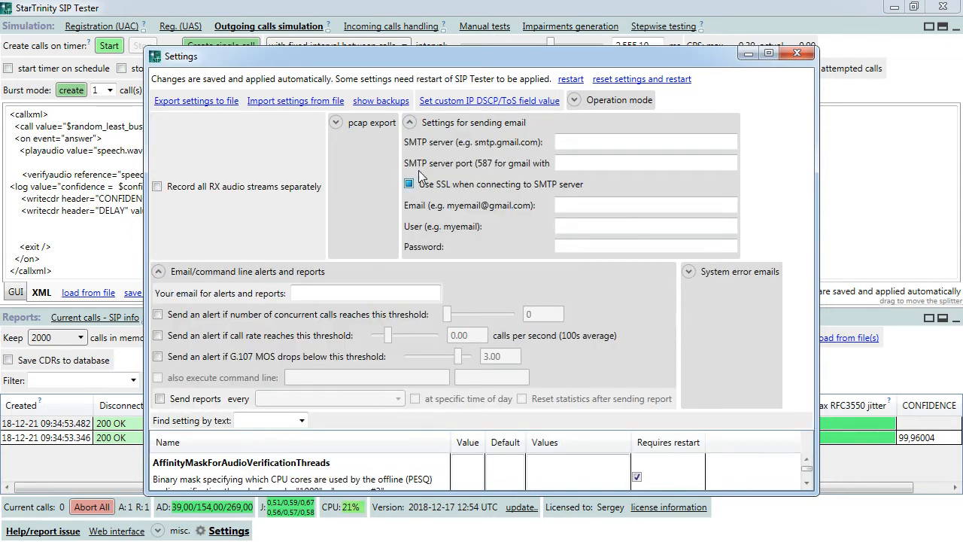
{"action": "left_click", "coordinate": [577, 142]}
{"action": "left_click", "coordinate": [577, 142]}
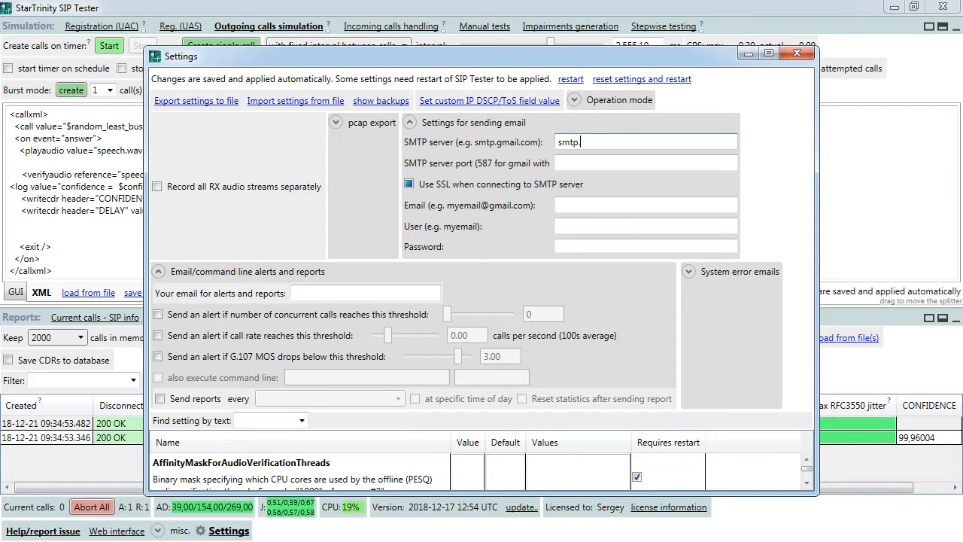
{"action": "type", "text": "smtp.gmail.com"}
{"action": "left_click", "coordinate": [578, 163]}
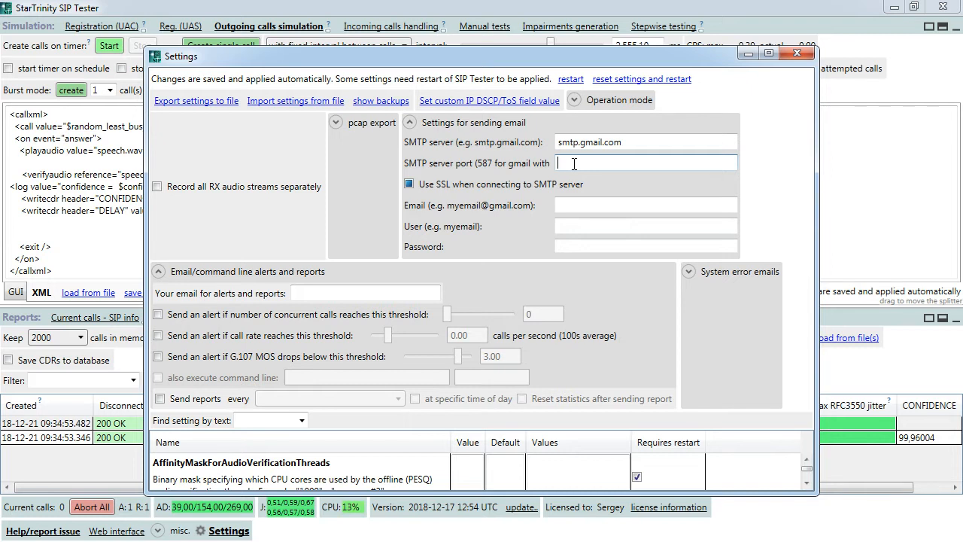
{"action": "left_click", "coordinate": [409, 185]}
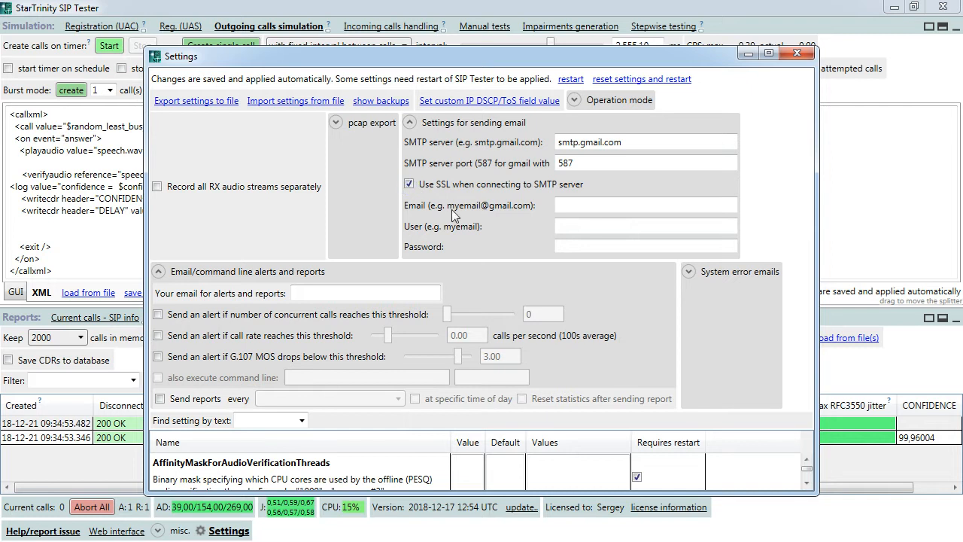
- Fill in the sender email address and copy its account name into the User field
{"action": "left_click", "coordinate": [606, 205]}
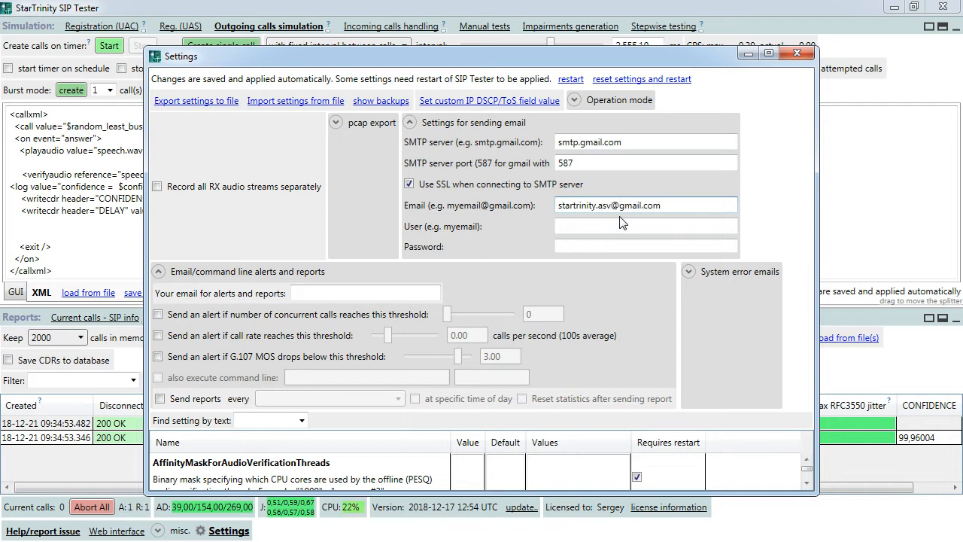
{"action": "left_click", "coordinate": [606, 222]}
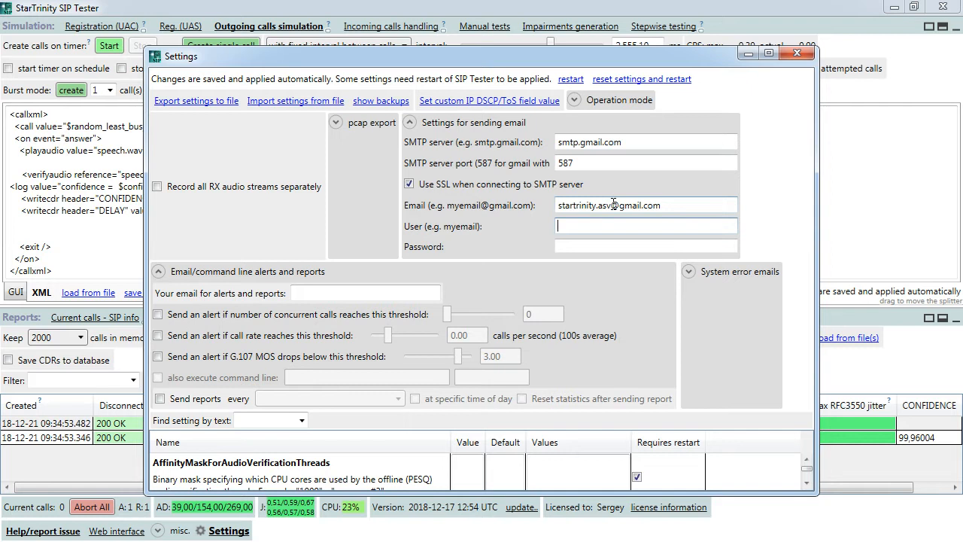
{"action": "left_click_drag", "start_coordinate": [614, 205], "coordinate": [550, 209]}
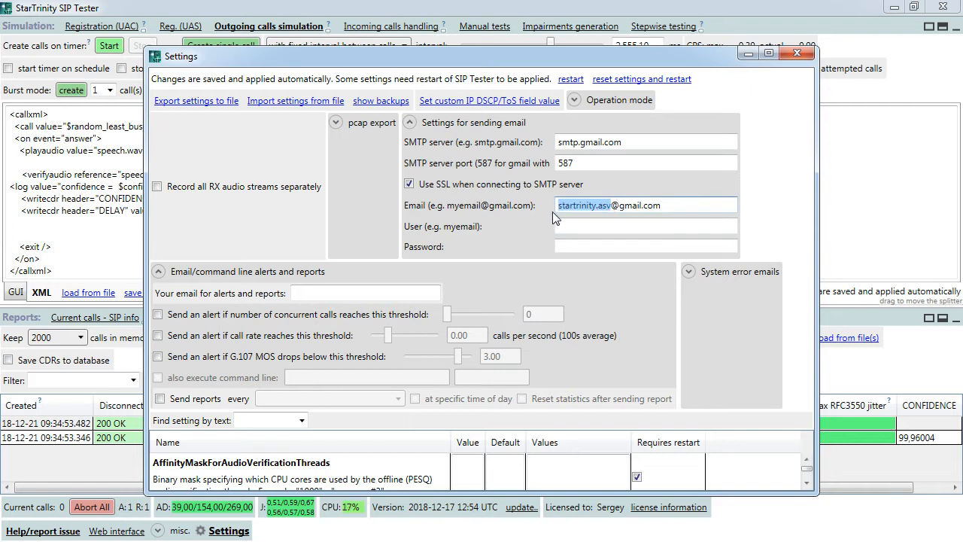
{"action": "key", "text": "ctrl+c"}
{"action": "left_click", "coordinate": [631, 222]}
{"action": "key", "text": "ctrl+v"}
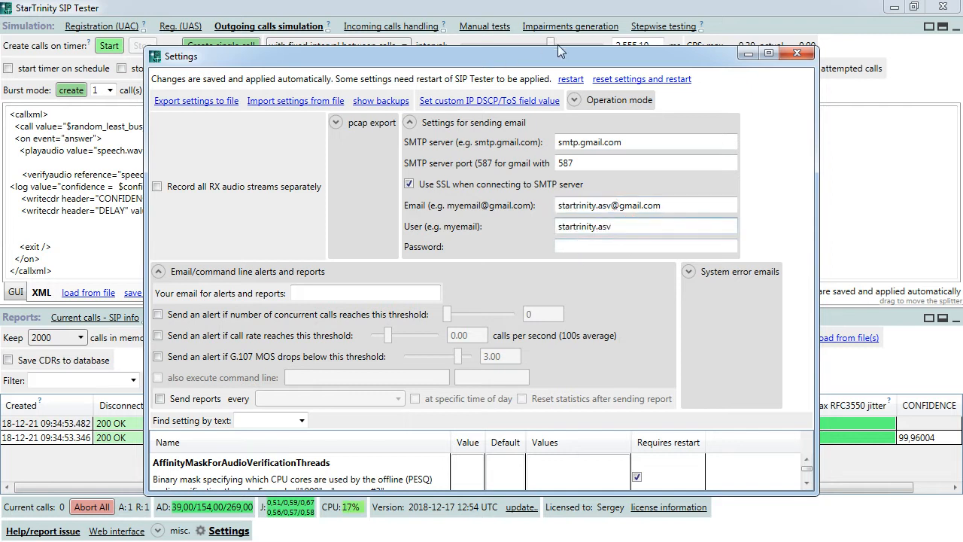
- Reposition the Settings window, then close it
{"action": "left_click_drag", "start_coordinate": [557, 56], "coordinate": [0, 17]}
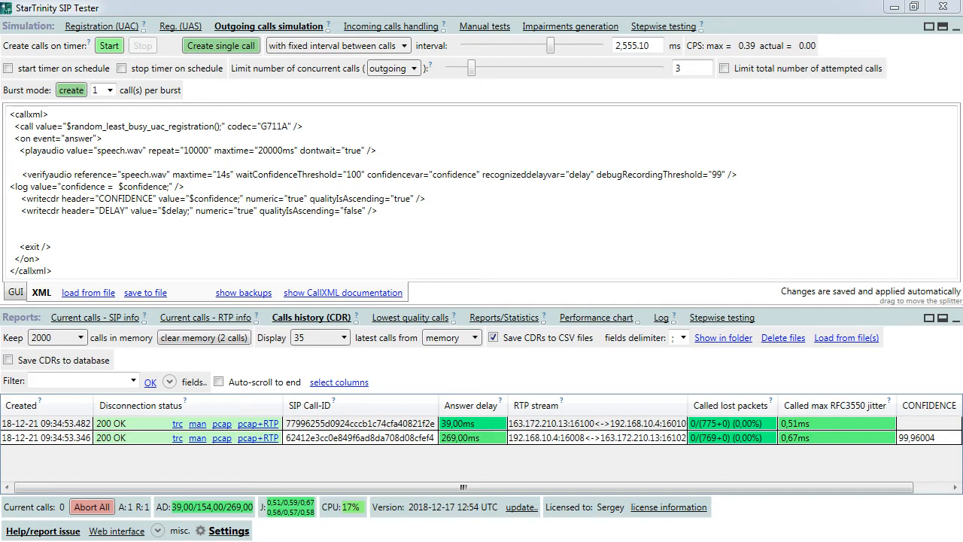
{"action": "left_click_drag", "start_coordinate": [772, 18], "coordinate": [770, 1]}
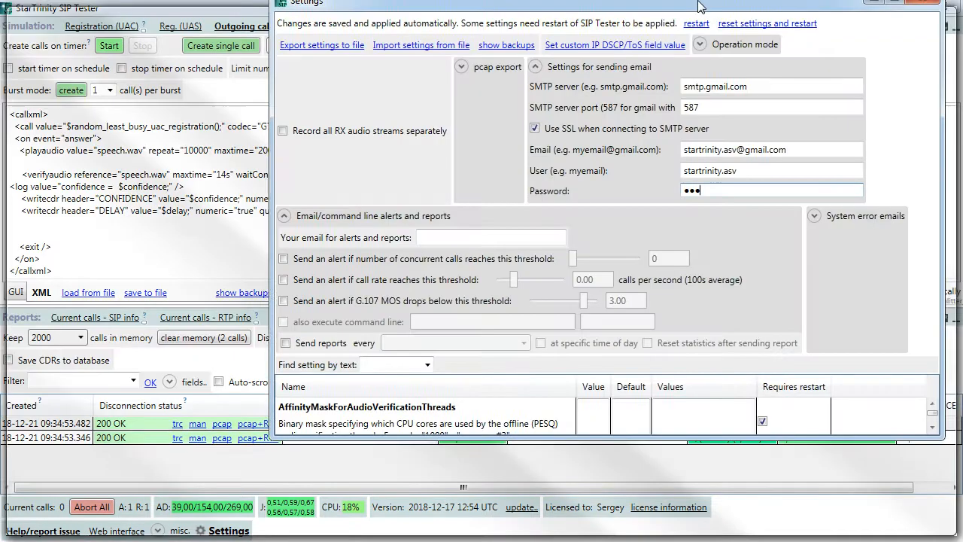
{"action": "double_click", "coordinate": [530, 6]}
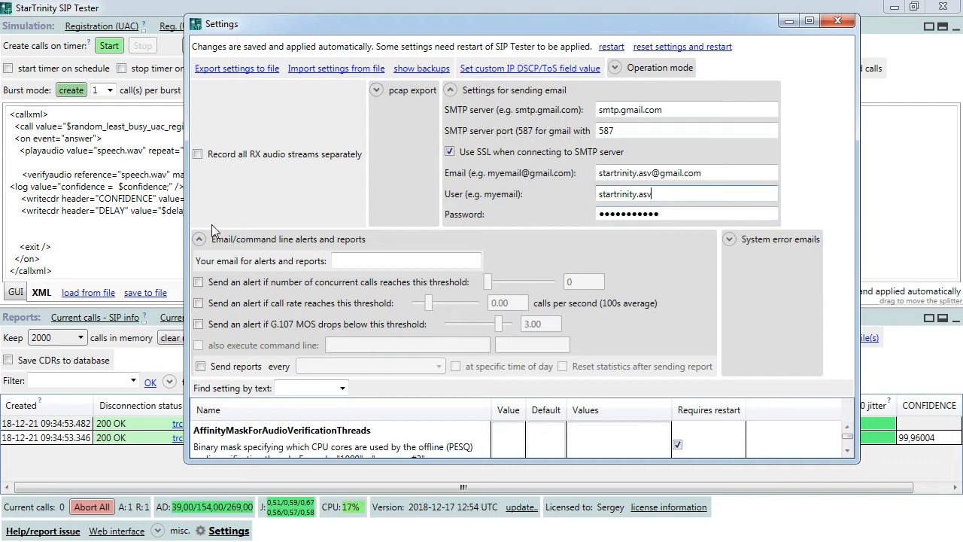
{"action": "left_click", "coordinate": [837, 21]}
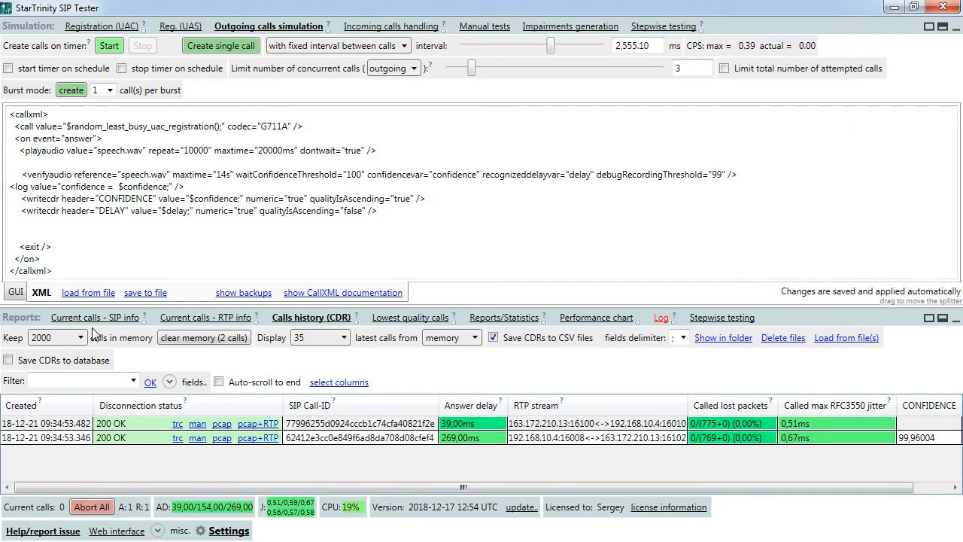
- Add a lowercase <sendemail /> line after <callxml> and bring up the CallXML documentation
{"action": "left_click", "coordinate": [63, 116]}
{"action": "key", "text": "Return"}
{"action": "key", "text": "Return"}
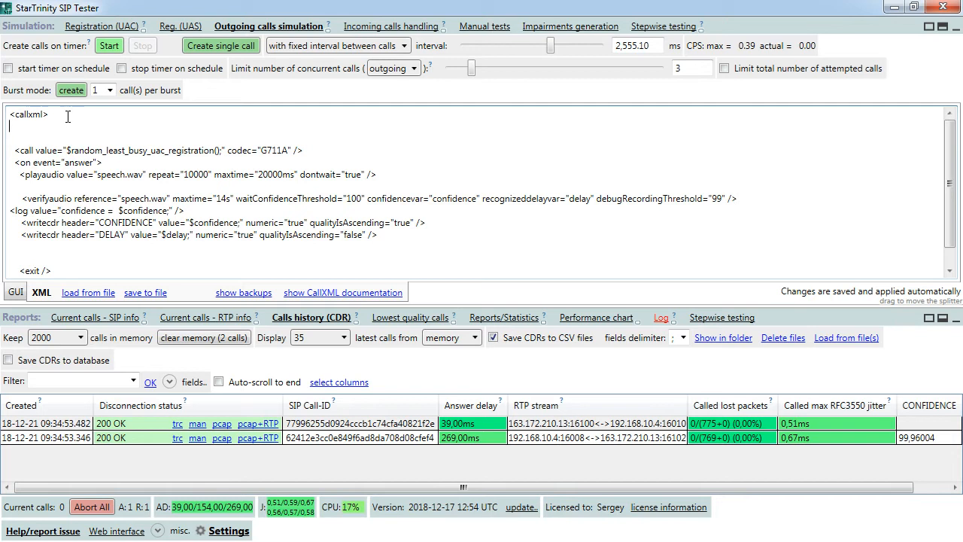
{"action": "type", "text": "<SEND"}
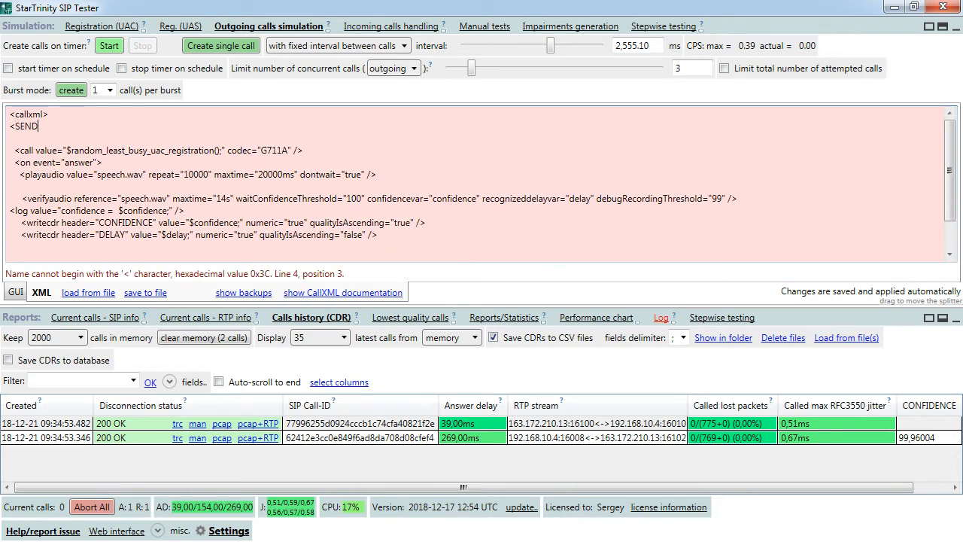
{"action": "type", "text": "EMAIL />"}
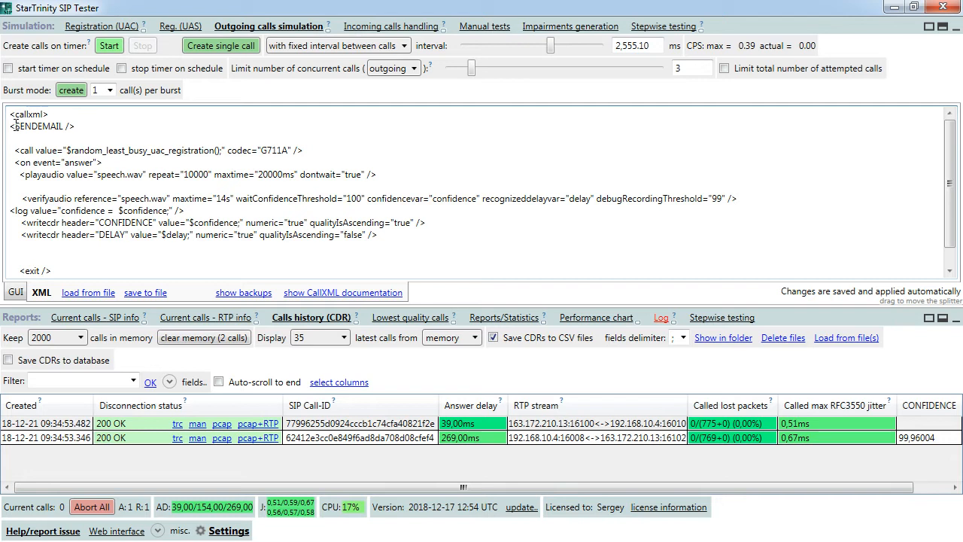
{"action": "left_click_drag", "start_coordinate": [15, 126], "coordinate": [62, 126]}
{"action": "type", "text": "sendemail"}
{"action": "left_click", "coordinate": [325, 294]}
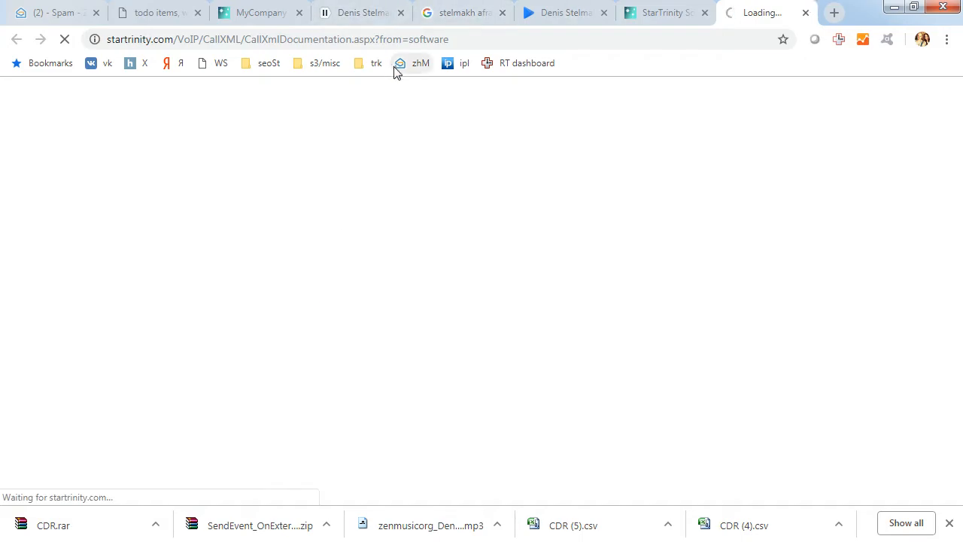
- Find 'sendemail' in the CallXML documentation and expand its details
{"action": "left_click", "coordinate": [668, 18]}
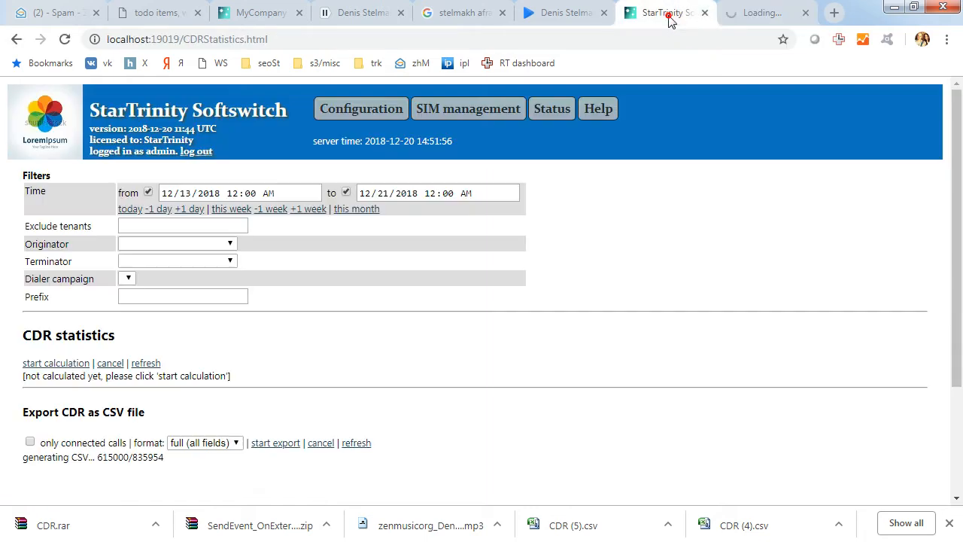
{"action": "left_click", "coordinate": [754, 16]}
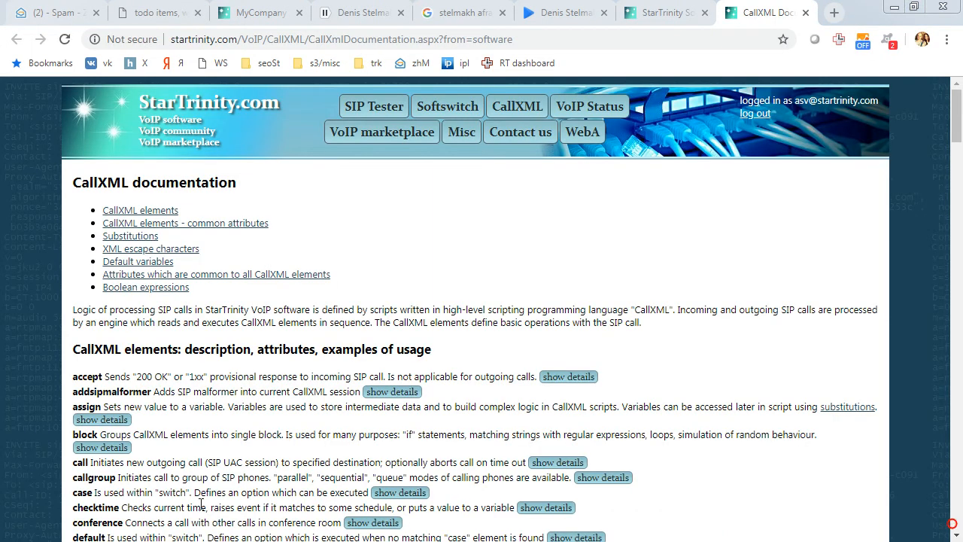
{"action": "key", "text": "ctrl+f"}
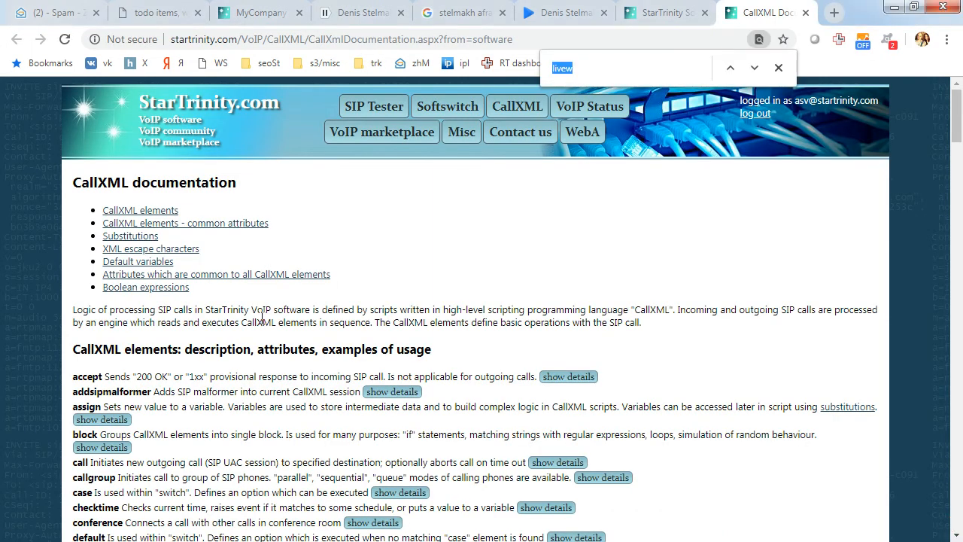
{"action": "type", "text": "sendem"}
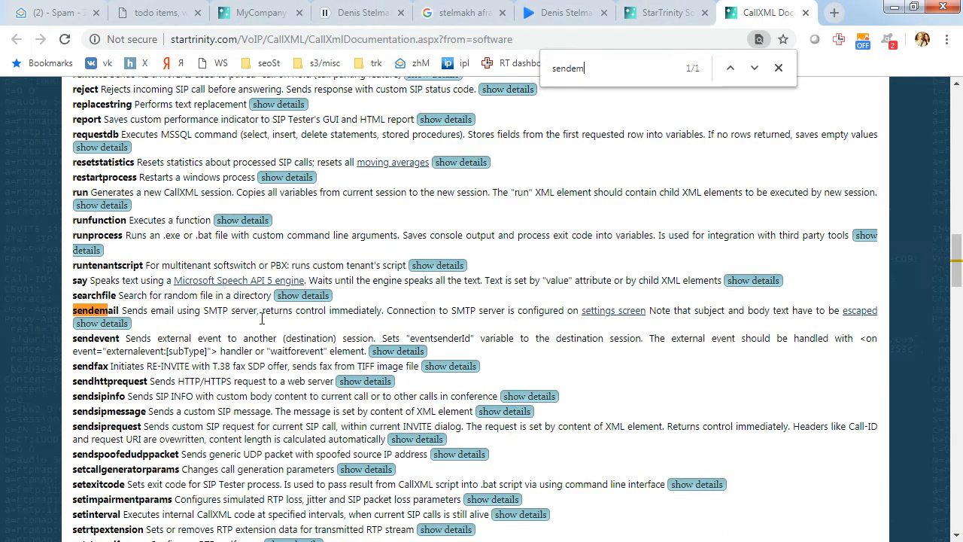
{"action": "left_click", "coordinate": [118, 323]}
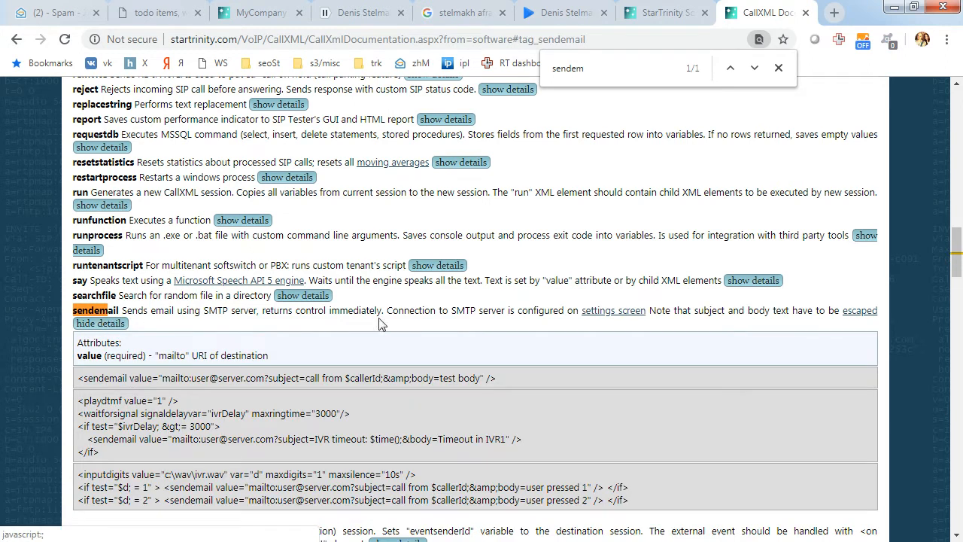
{"action": "scroll", "coordinate": [405, 322], "scroll_direction": "down", "scroll_amount": 2}
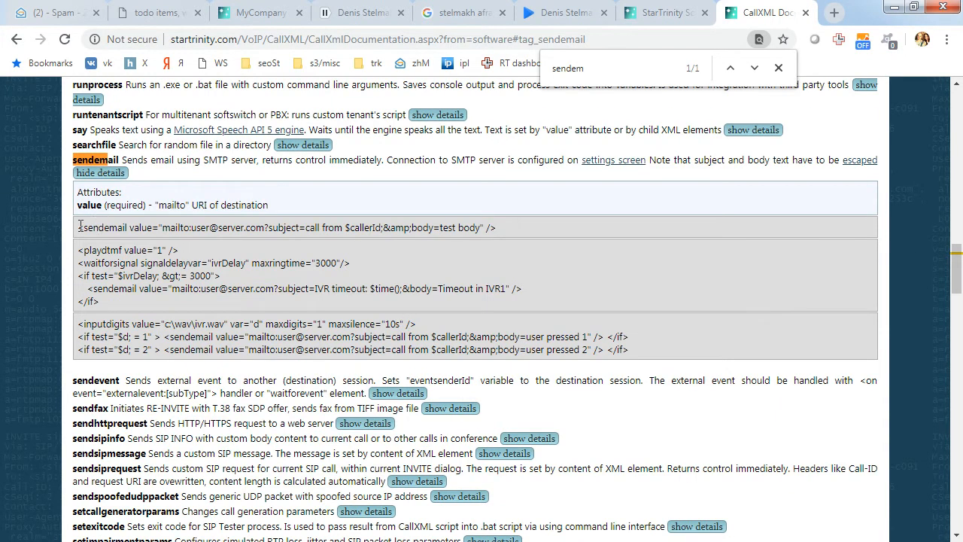
- Copy the first sendemail example line and return to SIP Tester
{"action": "left_click_drag", "start_coordinate": [80, 226], "coordinate": [481, 228]}
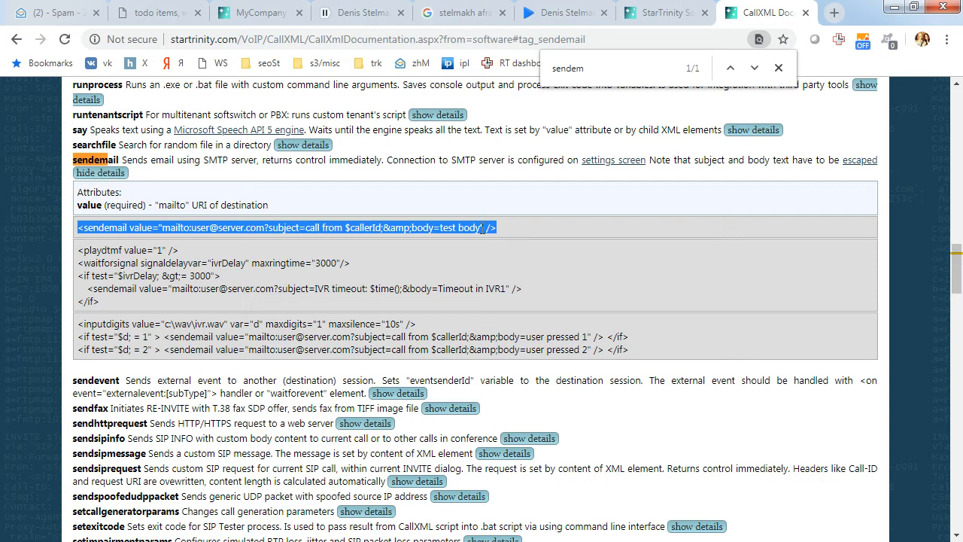
{"action": "right_click", "coordinate": [121, 228]}
{"action": "left_click", "coordinate": [147, 242]}
{"action": "key", "text": "alt+Tab"}
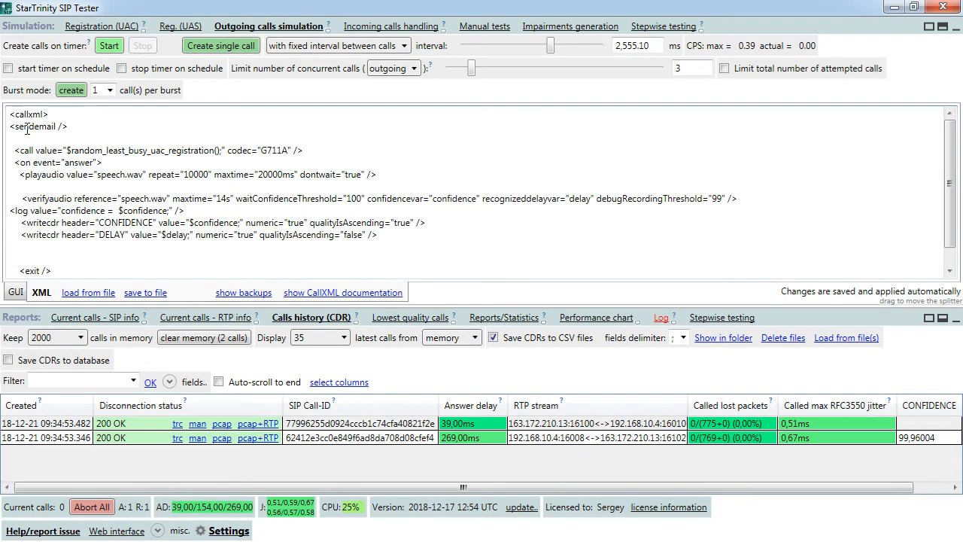
- Paste the sendemail example after <callxml> and set its mailto to your own email address
{"action": "left_click", "coordinate": [68, 112]}
{"action": "key", "text": "Return"}
{"action": "key", "text": "ctrl+v"}
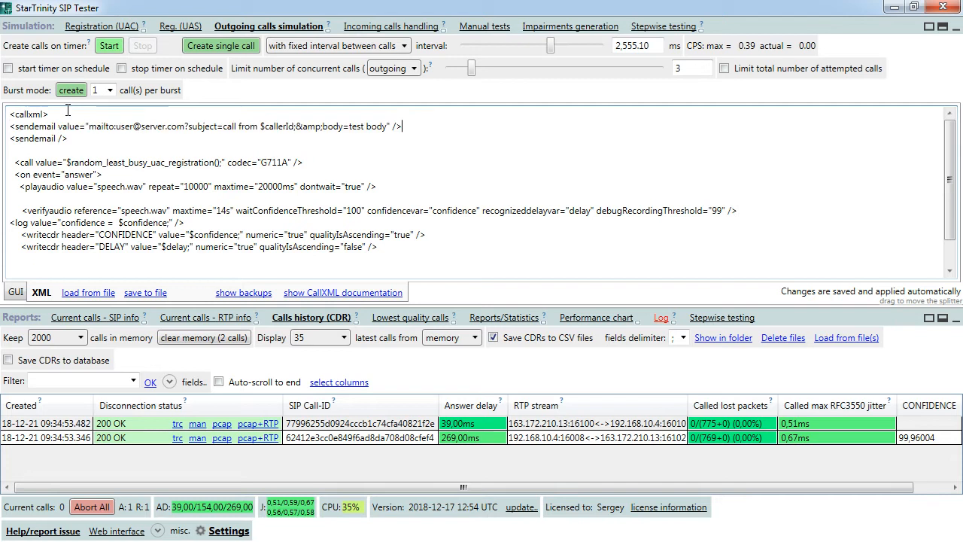
{"action": "key", "text": "Return"}
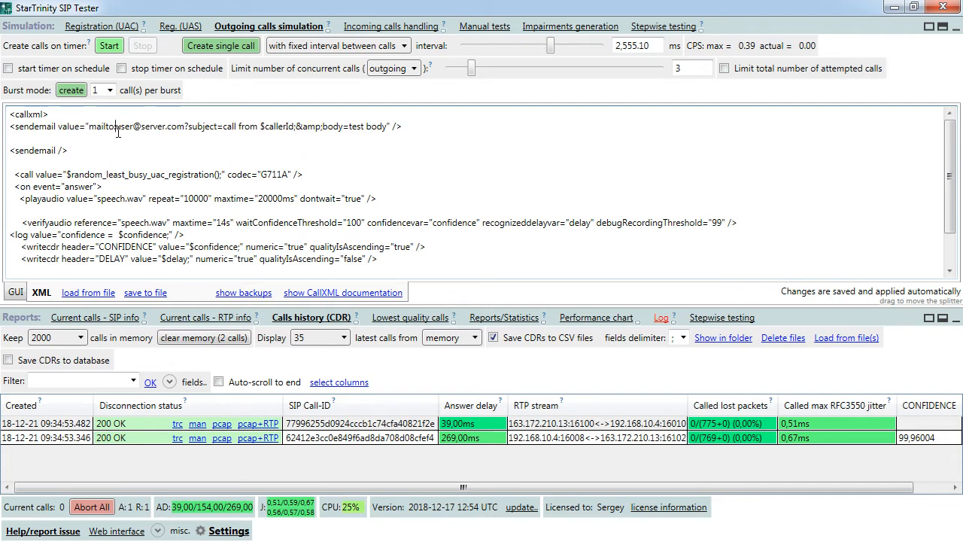
{"action": "left_click_drag", "start_coordinate": [117, 128], "coordinate": [134, 128]}
{"action": "type", "text": "str"}
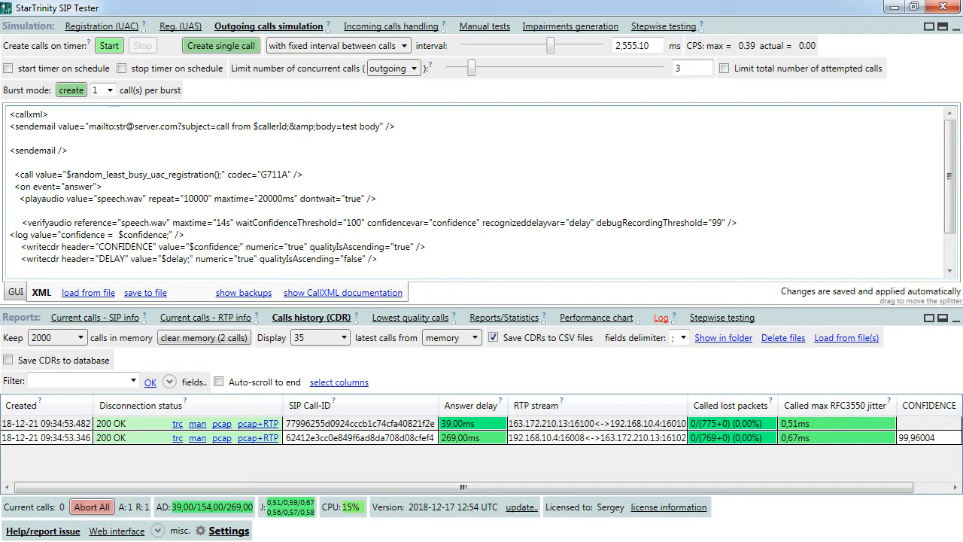
{"action": "key", "text": "BackSpace"}
{"action": "key", "text": "BackSpace"}
{"action": "key", "text": "BackSpace"}
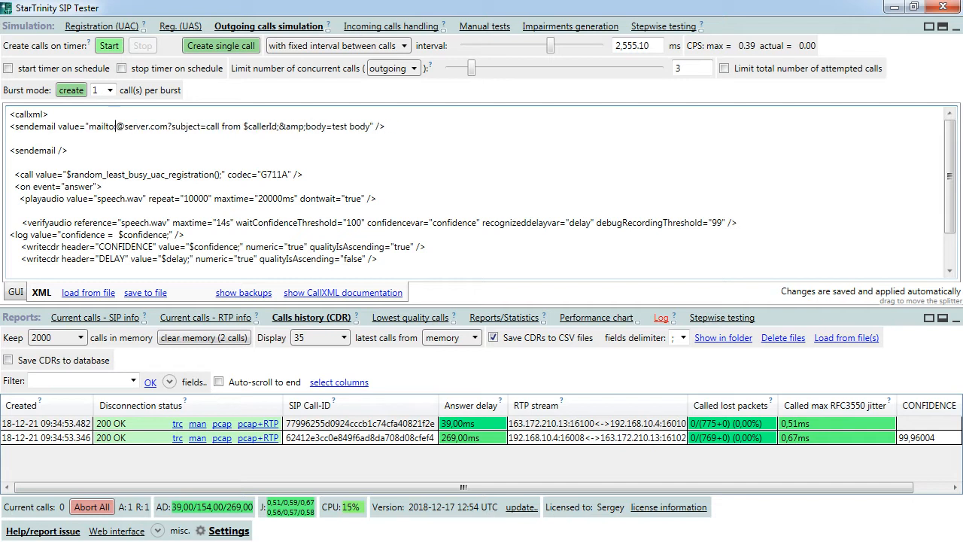
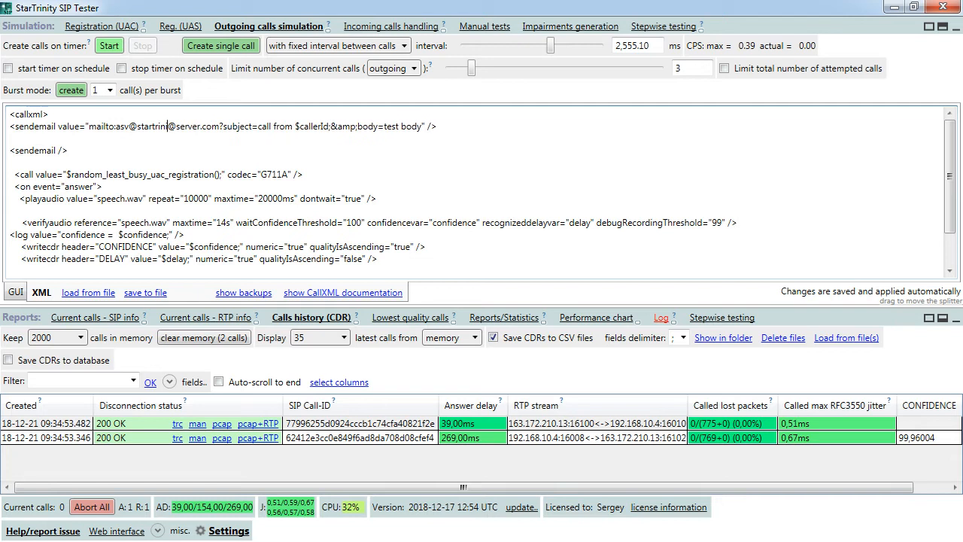
{"action": "left_click", "coordinate": [247, 126], "text": "shift"}
{"action": "key", "text": "BackSpace"}
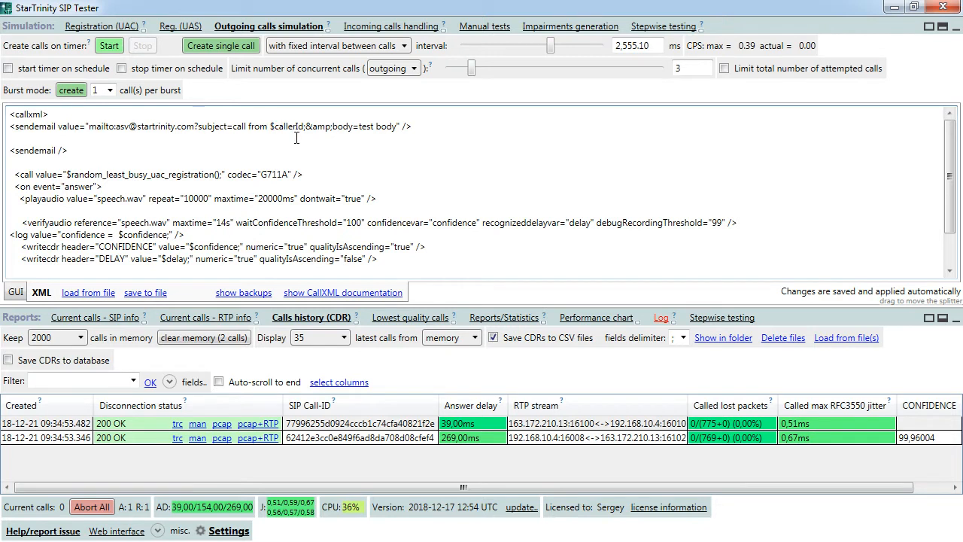
- Change the email subject to 'test' and add an <exit/> line below it
{"action": "left_click", "coordinate": [232, 126]}
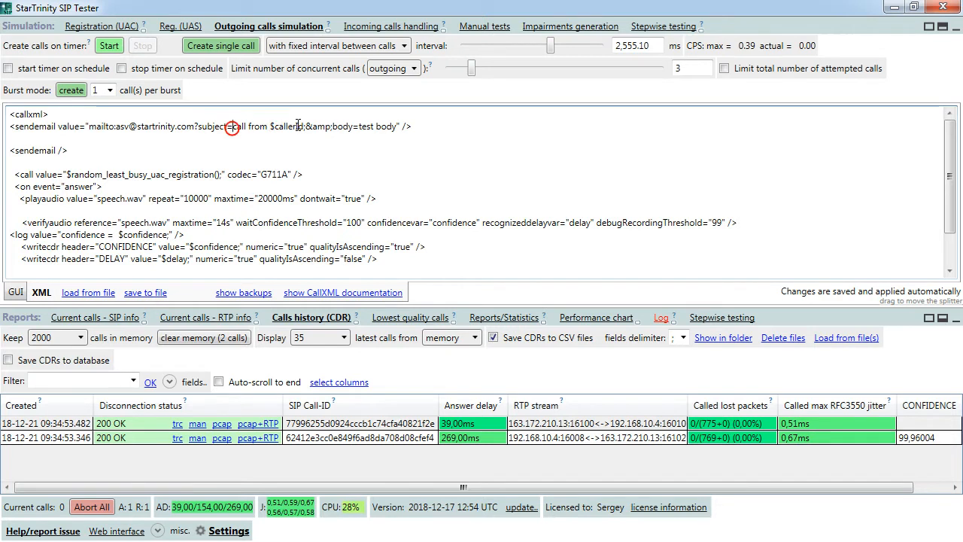
{"action": "left_click", "coordinate": [305, 127], "text": "shift"}
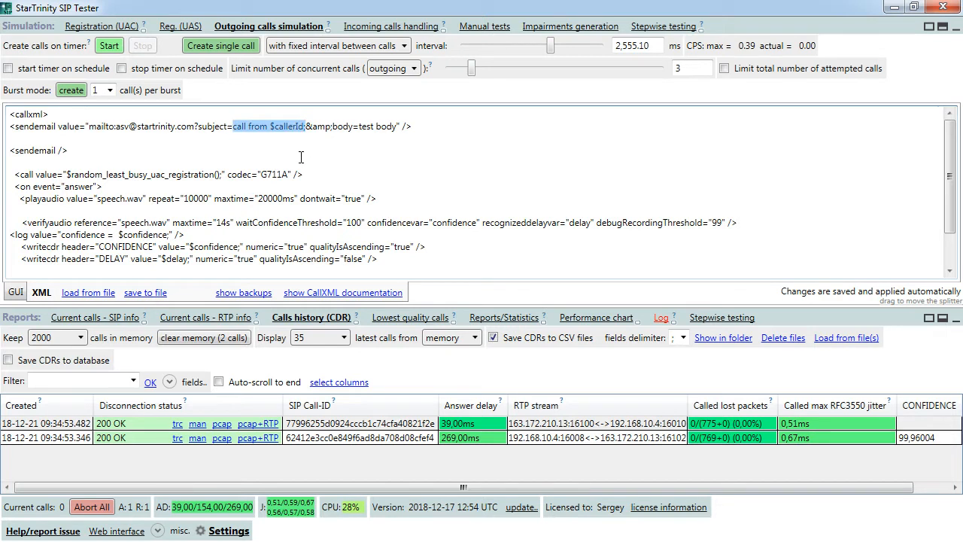
{"action": "type", "text": "test"}
{"action": "key", "text": "Return"}
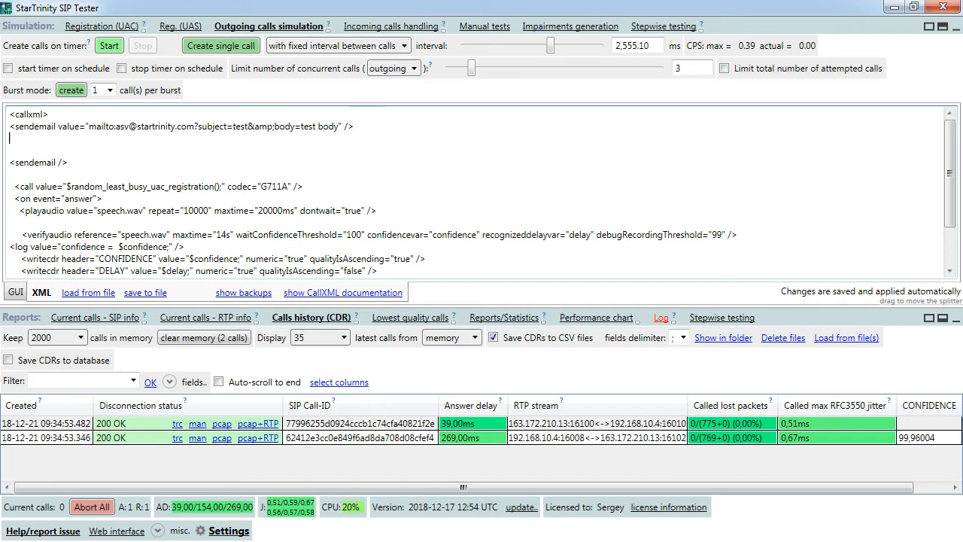
{"action": "type", "text": "<exit"}
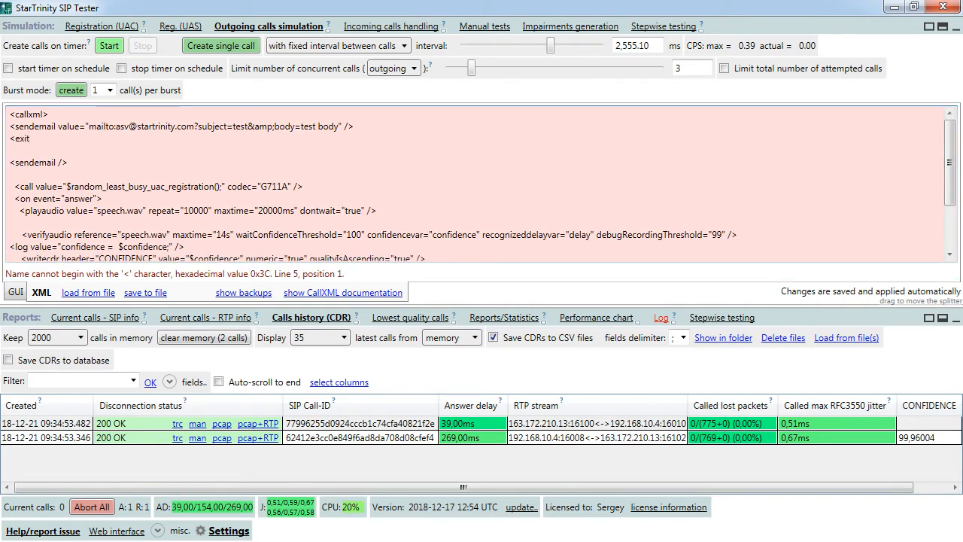
{"action": "type", "text": "/>"}
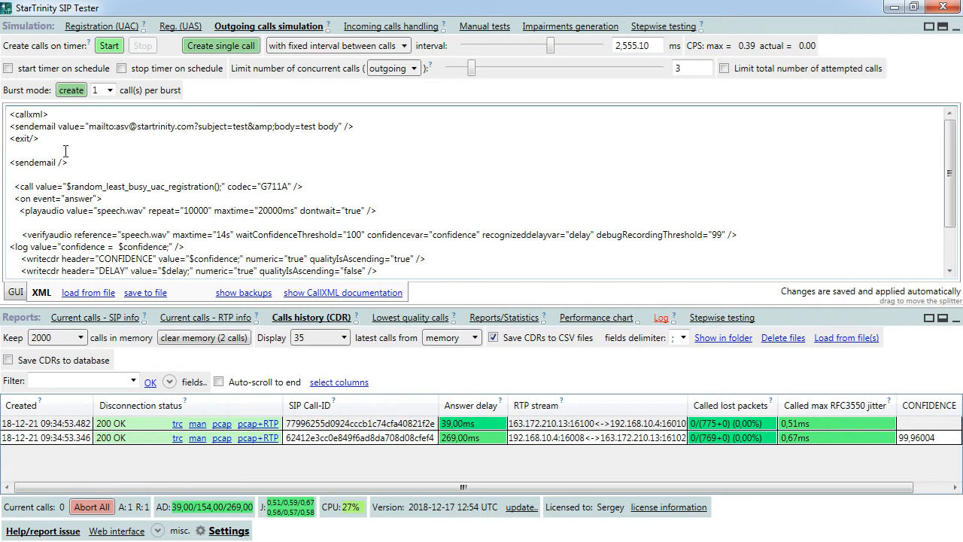
- Delete the stray empty <sendemail /> line and place a single test call
{"action": "left_click_drag", "start_coordinate": [66, 151], "coordinate": [77, 164]}
{"action": "key", "text": "Delete"}
{"action": "left_click", "coordinate": [216, 47]}
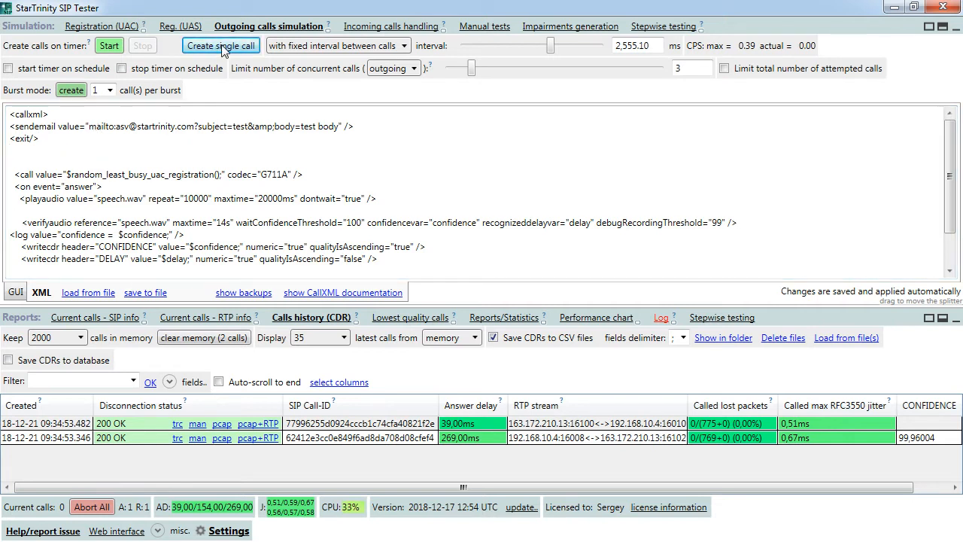
- Select the new sendemail and exit lines, then view the Log showing the SMTP authentication error
{"action": "left_click_drag", "start_coordinate": [30, 119], "coordinate": [39, 138]}
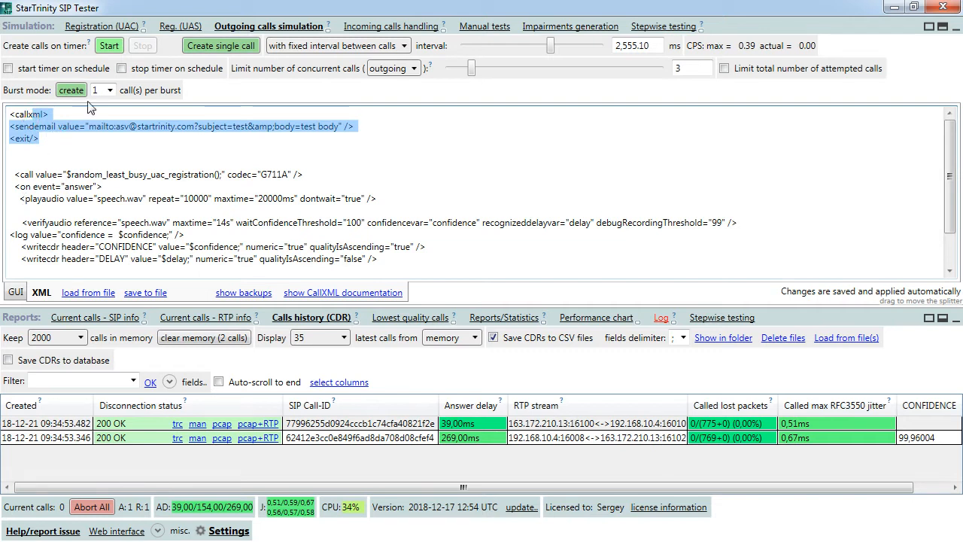
{"action": "left_click", "coordinate": [659, 320]}
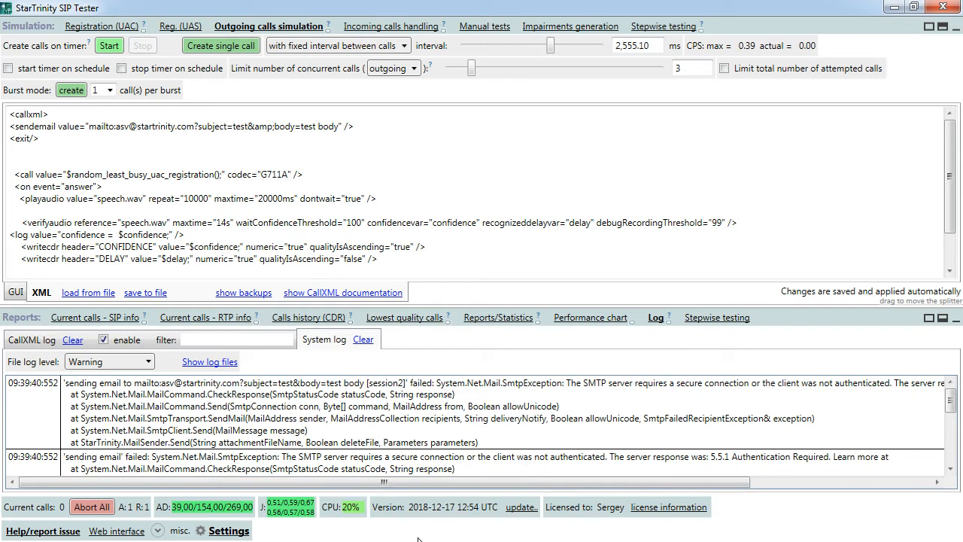
- Open Settings and expand 'Settings for sending email' to review the SMTP fields
{"action": "left_click", "coordinate": [241, 531]}
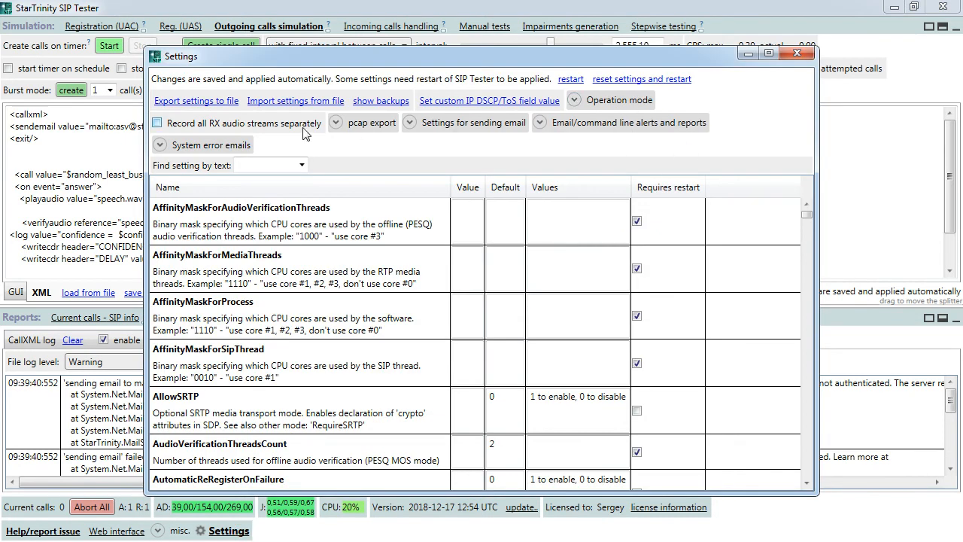
{"action": "left_click", "coordinate": [491, 126]}
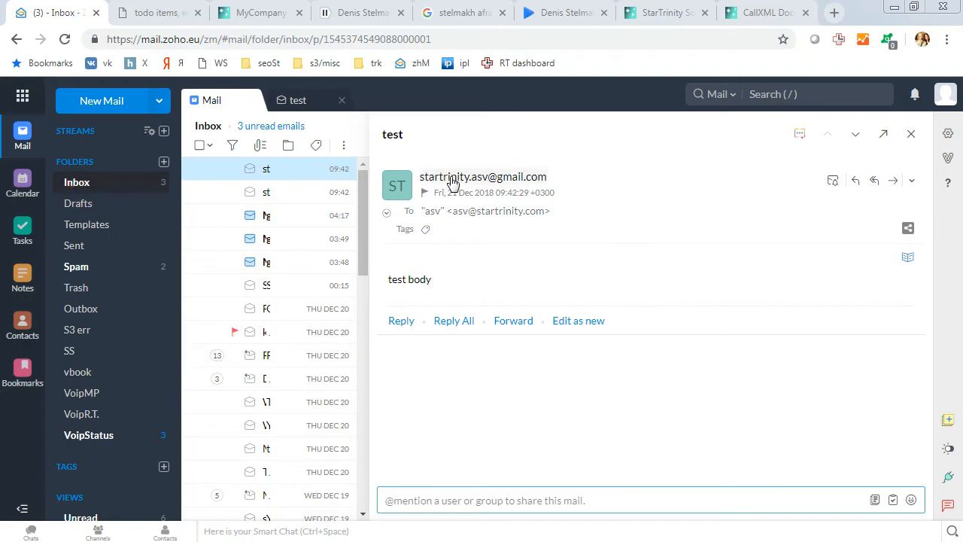
- Check the 'test' email with body 'test body' in Zoho Mail, then minimize the browser
{"action": "left_click", "coordinate": [435, 282]}
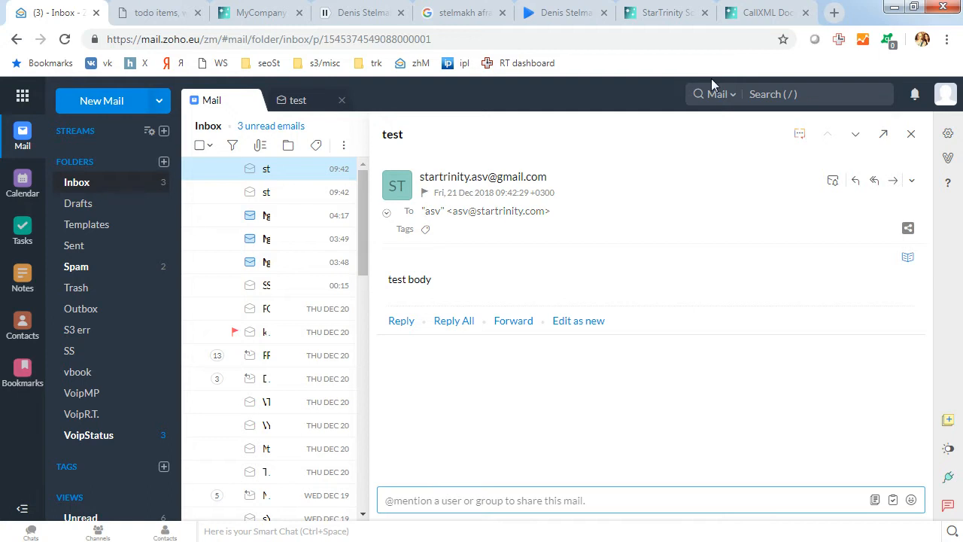
{"action": "left_click", "coordinate": [894, 6]}
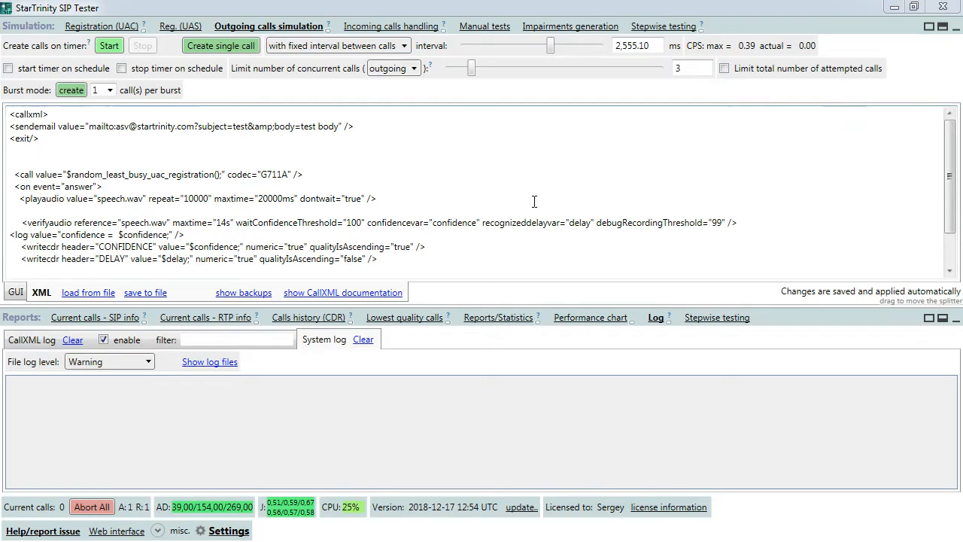
{"action": "left_click", "coordinate": [224, 532]}
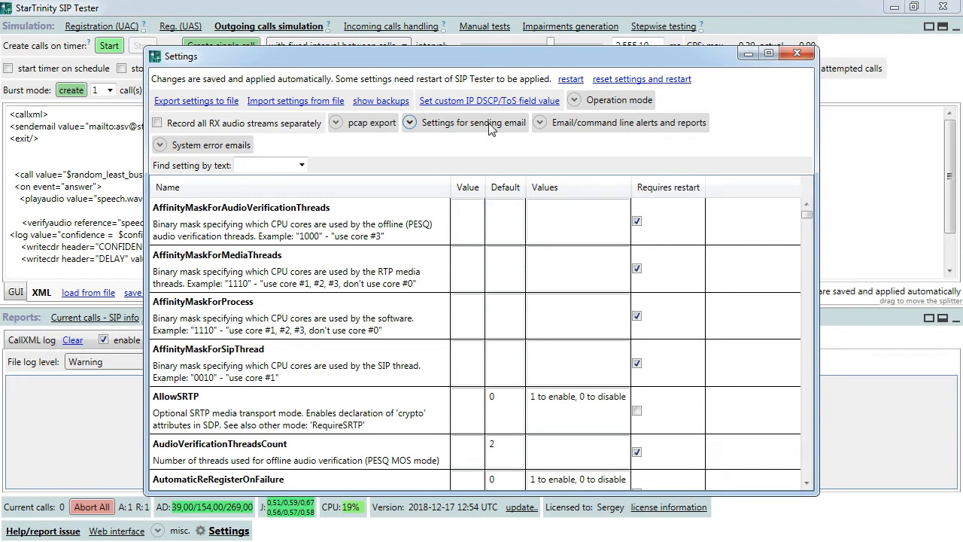
{"action": "left_click", "coordinate": [442, 128]}
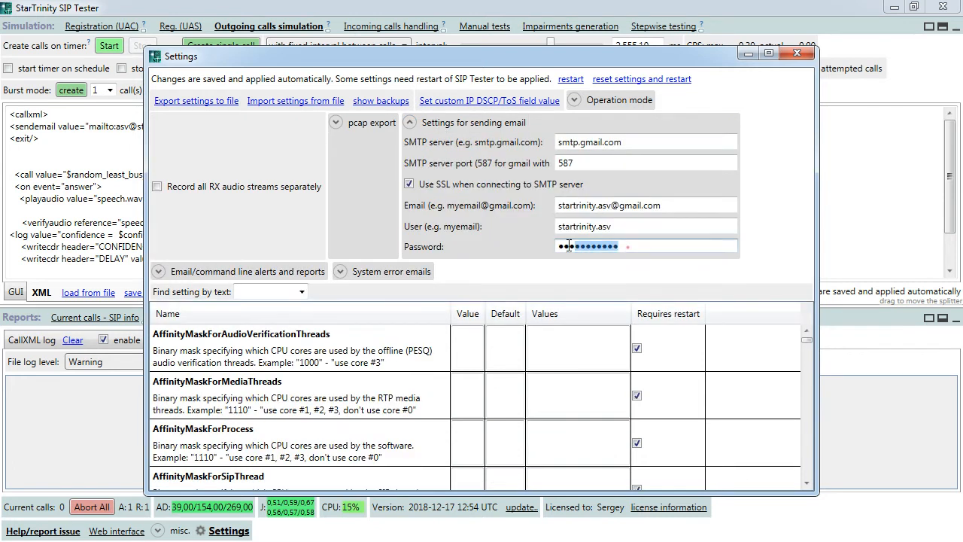
{"action": "double_click", "coordinate": [627, 246]}
{"action": "left_click", "coordinate": [631, 229]}
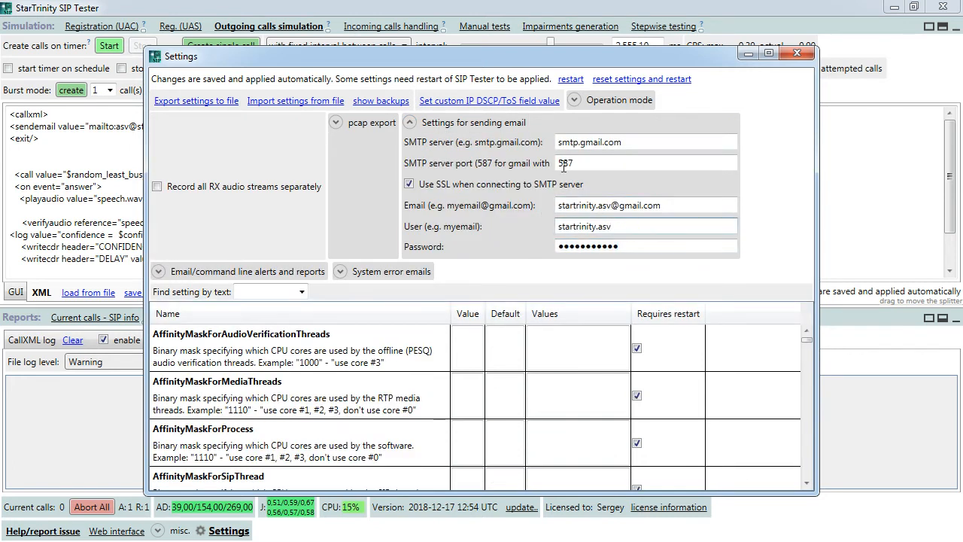
{"action": "left_click", "coordinate": [797, 52]}
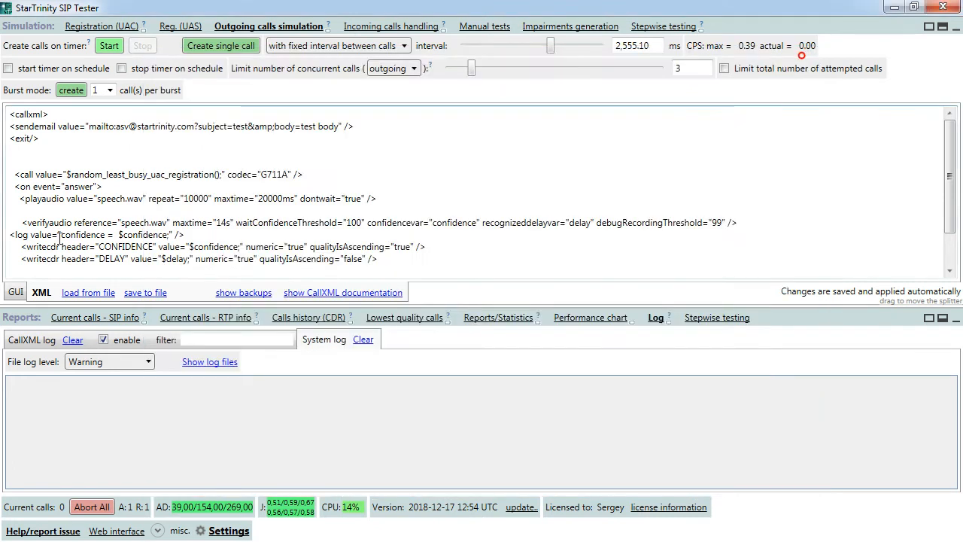
- Remove the sendemail line and the early <exit/> line from the top of the script
{"action": "mouse_move", "coordinate": [11, 128]}
{"action": "left_mouse_down"}
{"action": "mouse_move", "coordinate": [21, 134]}
{"action": "mouse_move", "coordinate": [7, 138]}
{"action": "left_mouse_up"}
{"action": "left_click", "coordinate": [10, 128]}
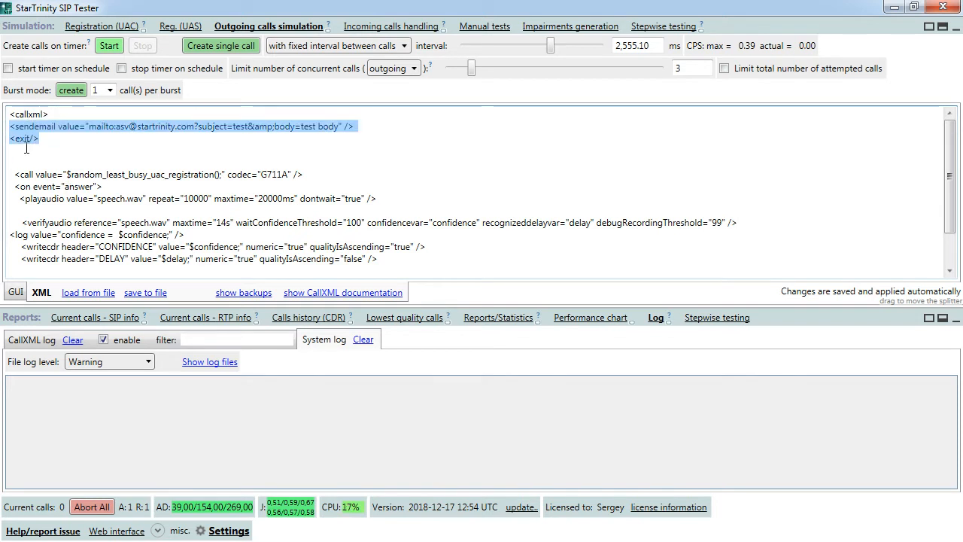
{"action": "left_click", "coordinate": [53, 143]}
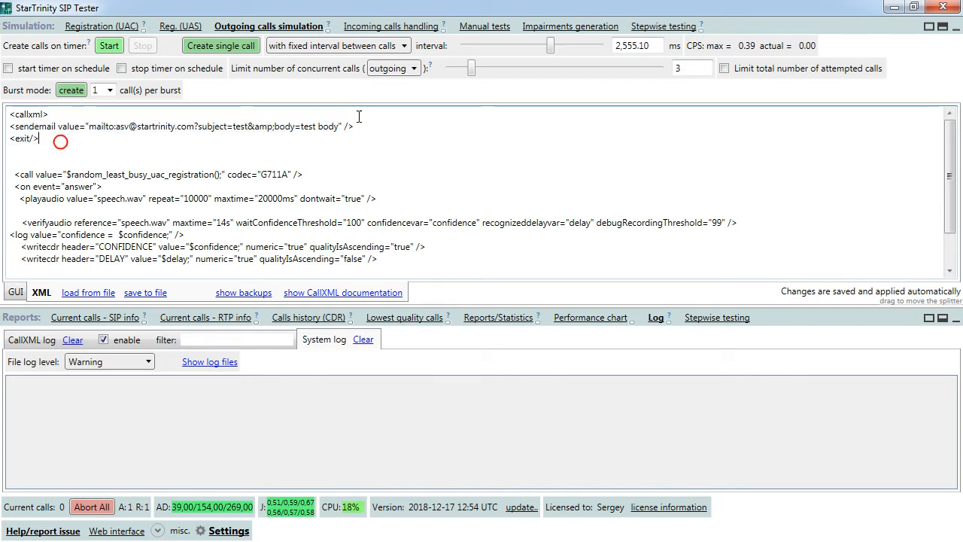
{"action": "left_click_drag", "start_coordinate": [361, 117], "coordinate": [364, 128]}
{"action": "key", "text": "ctrl+c"}
{"action": "key", "text": "Delete"}
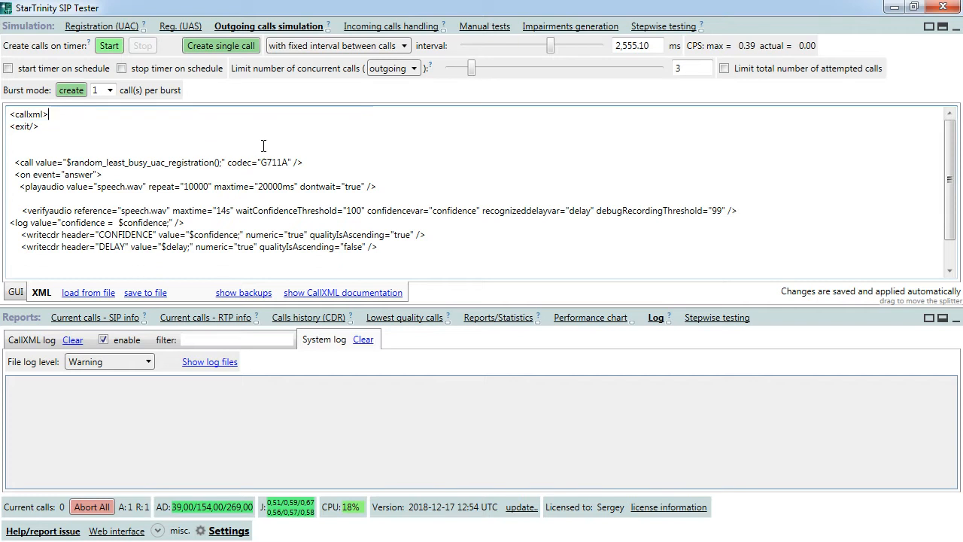
{"action": "left_click_drag", "start_coordinate": [62, 119], "coordinate": [62, 128]}
{"action": "key", "text": "Delete"}
{"action": "key", "text": "Delete"}
{"action": "key", "text": "Delete"}
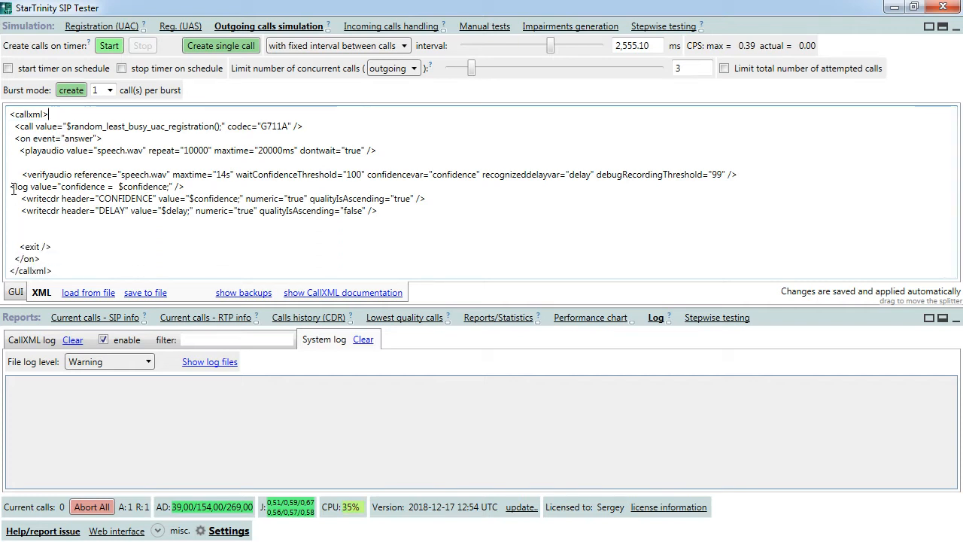
- Align the <log> line with the writecdr lines and paste sendemail after the DELAY writecdr line
{"action": "left_click", "coordinate": [11, 188]}
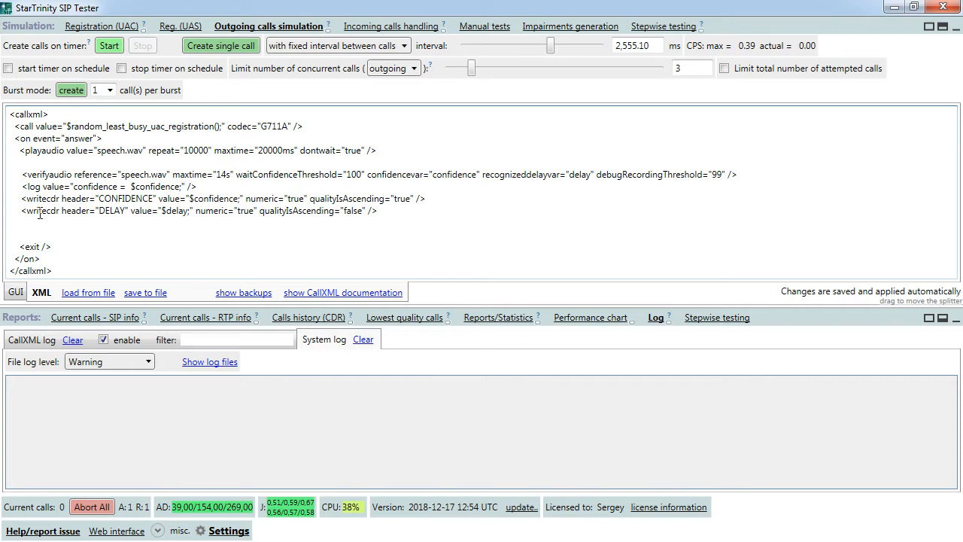
{"action": "left_click", "coordinate": [388, 211]}
{"action": "key", "text": "Return"}
{"action": "key", "text": "Return"}
{"action": "key", "text": "ctrl+v"}
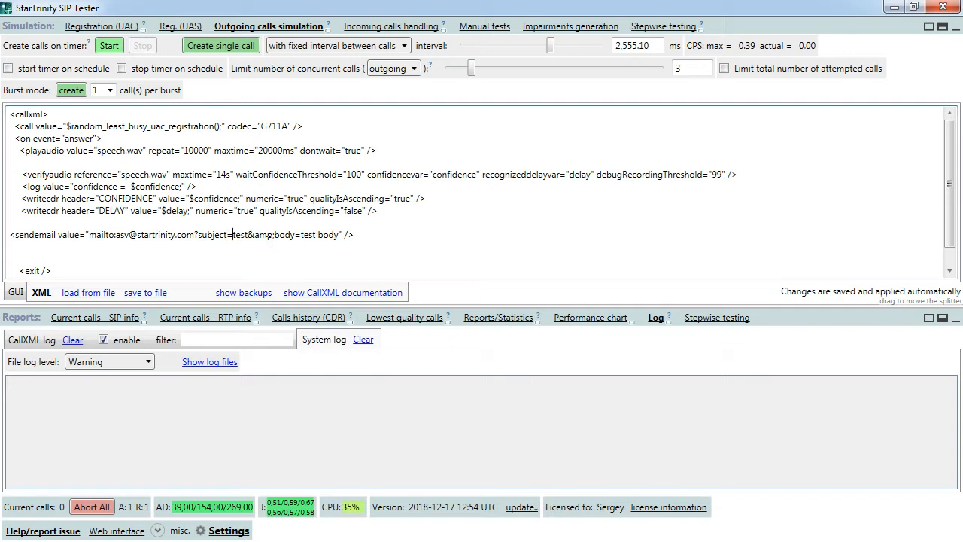
- Set the sendemail subject to 'test call is complete', removing leftover characters
{"action": "type", "text": "test"}
{"action": "type", "text": " call is com"}
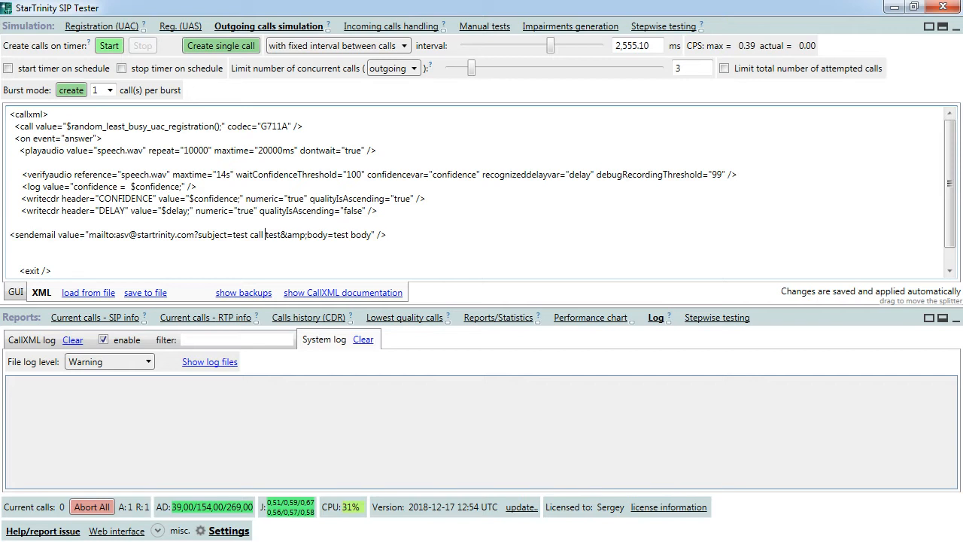
{"action": "type", "text": "plete"}
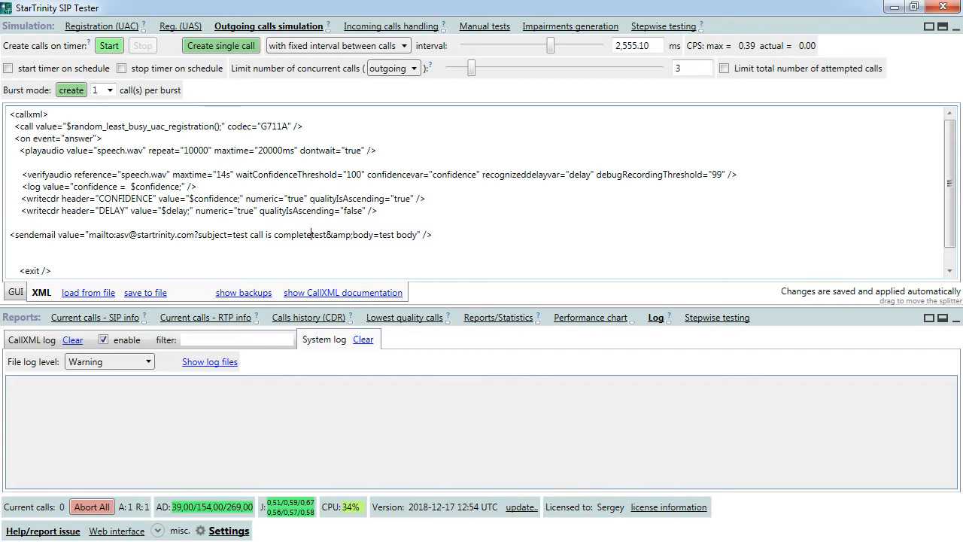
{"action": "key", "text": "Delete"}
{"action": "key", "text": "Delete"}
{"action": "key", "text": "Delete"}
{"action": "key", "text": "Delete"}
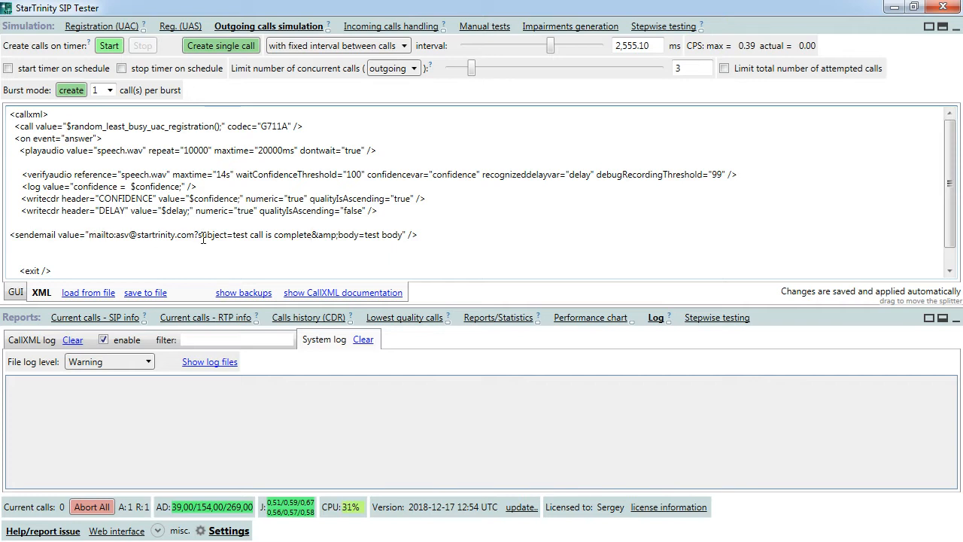
{"action": "left_click_drag", "start_coordinate": [234, 235], "coordinate": [402, 236]}
{"action": "left_click", "coordinate": [389, 238]}
- Replace 'test body' with 'test call is complete. client machine time now is:'
{"action": "left_click_drag", "start_coordinate": [232, 235], "coordinate": [313, 234]}
{"action": "key", "text": "ctrl+c"}
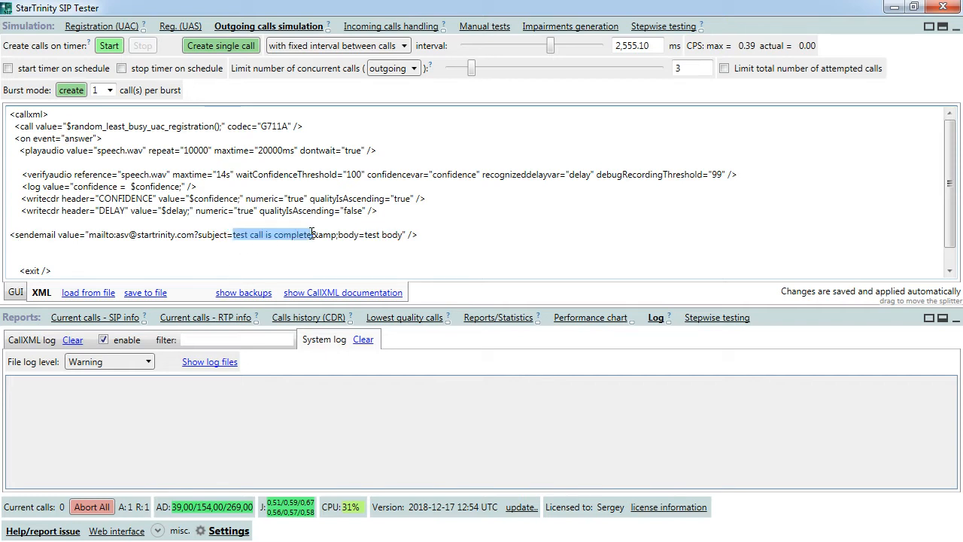
{"action": "left_click", "coordinate": [366, 235]}
{"action": "left_click", "coordinate": [403, 234], "text": "shift"}
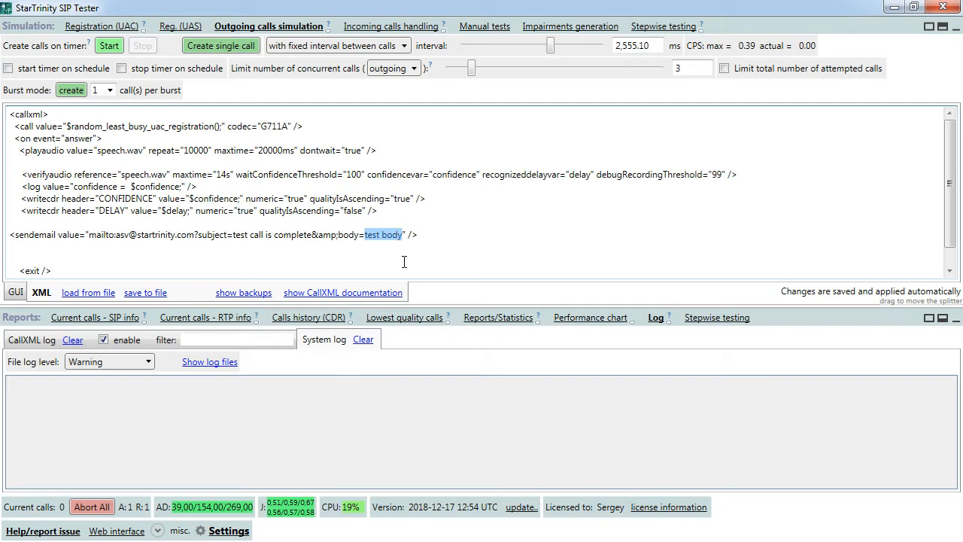
{"action": "key", "text": "ctrl+v"}
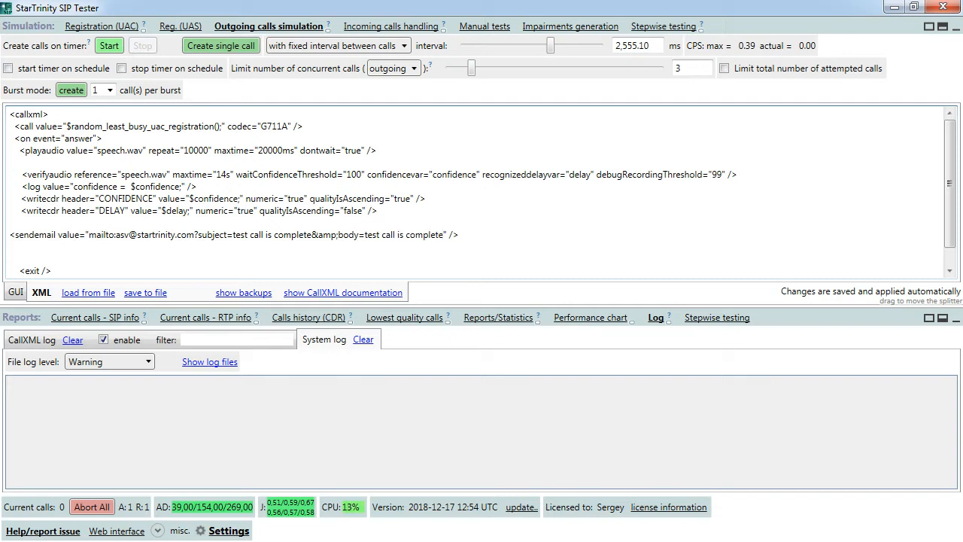
{"action": "type", "text": ". client machine time now is:"}
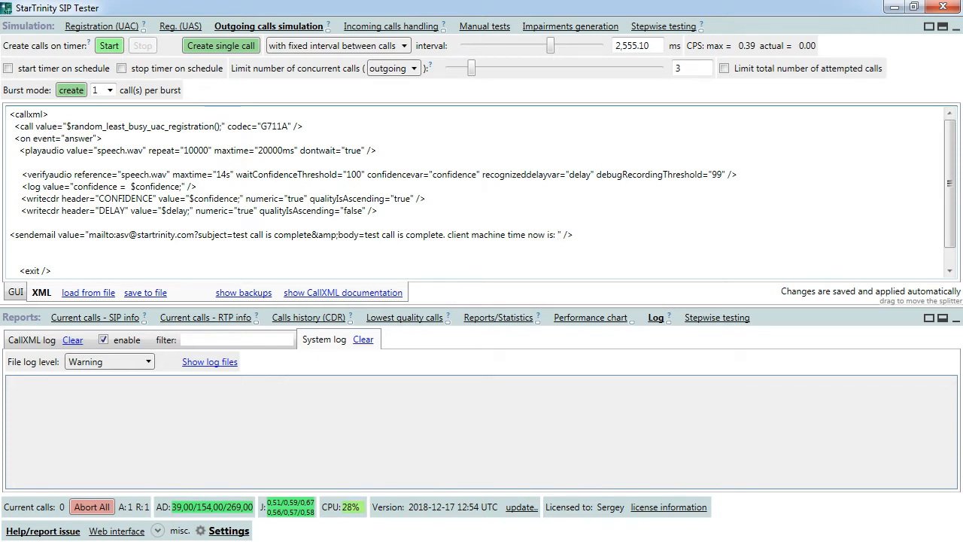
{"action": "key", "text": "alt+Tab"}
- Find the $time(); variable in the CallXML documentation, copy it, and return to SIP Tester
{"action": "left_click", "coordinate": [760, 11]}
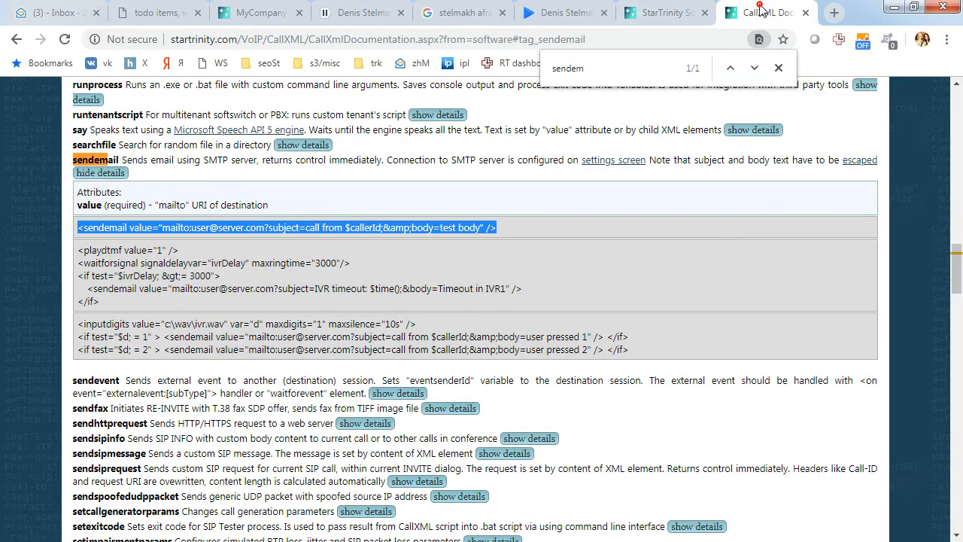
{"action": "left_click_drag", "start_coordinate": [223, 251], "coordinate": [216, 263]}
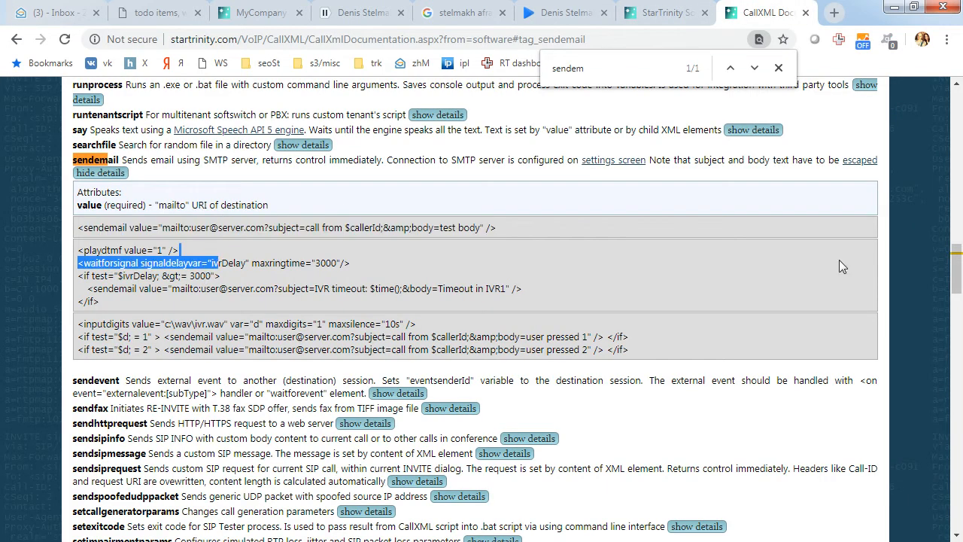
{"action": "left_click_drag", "start_coordinate": [957, 280], "coordinate": [957, 529]}
{"action": "scroll", "coordinate": [233, 245], "scroll_direction": "up", "scroll_amount": 6}
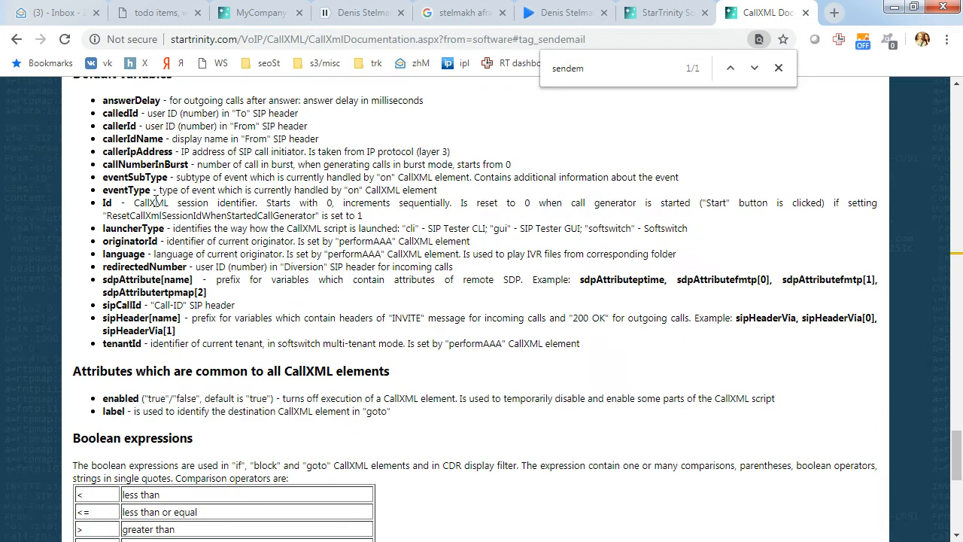
{"action": "scroll", "coordinate": [153, 274], "scroll_direction": "up", "scroll_amount": 5}
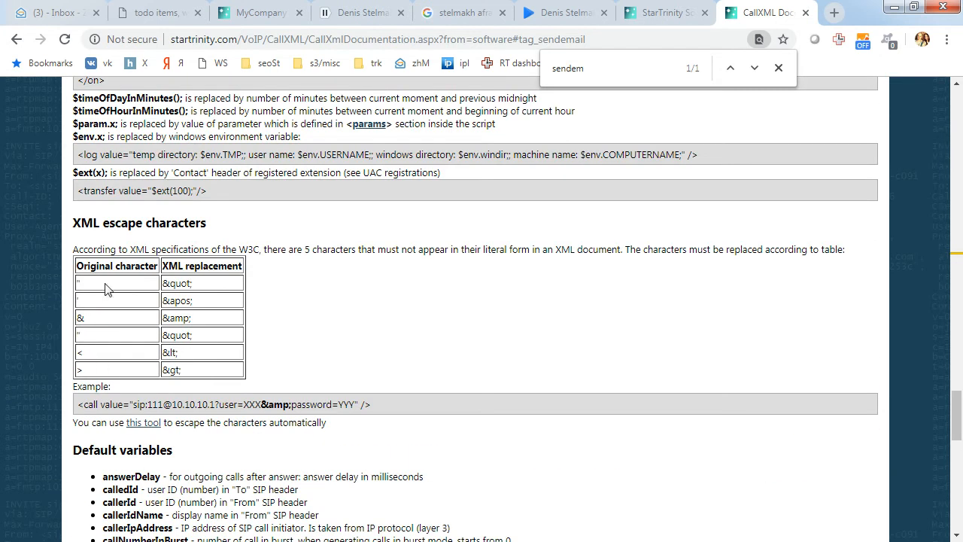
{"action": "scroll", "coordinate": [95, 138], "scroll_direction": "up", "scroll_amount": 1}
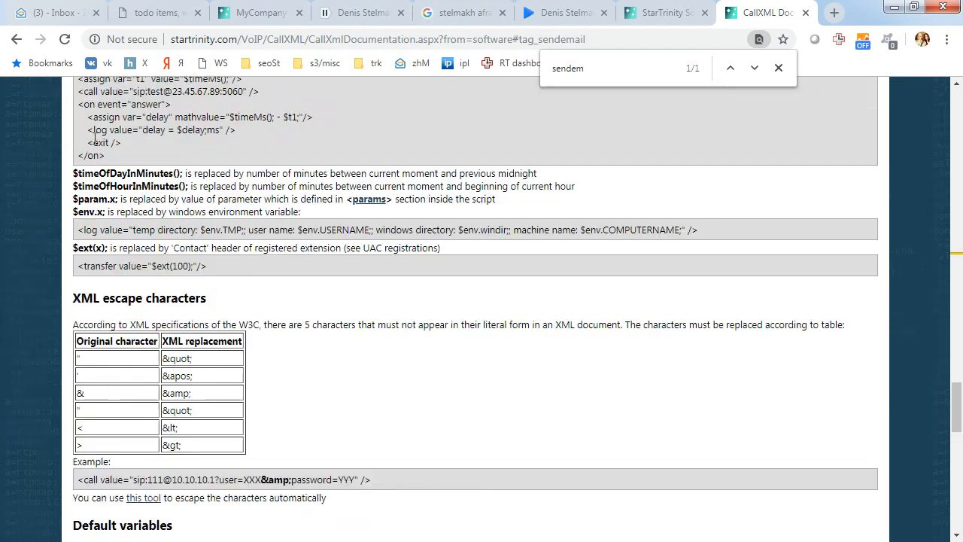
{"action": "scroll", "coordinate": [95, 138], "scroll_direction": "up", "scroll_amount": 1}
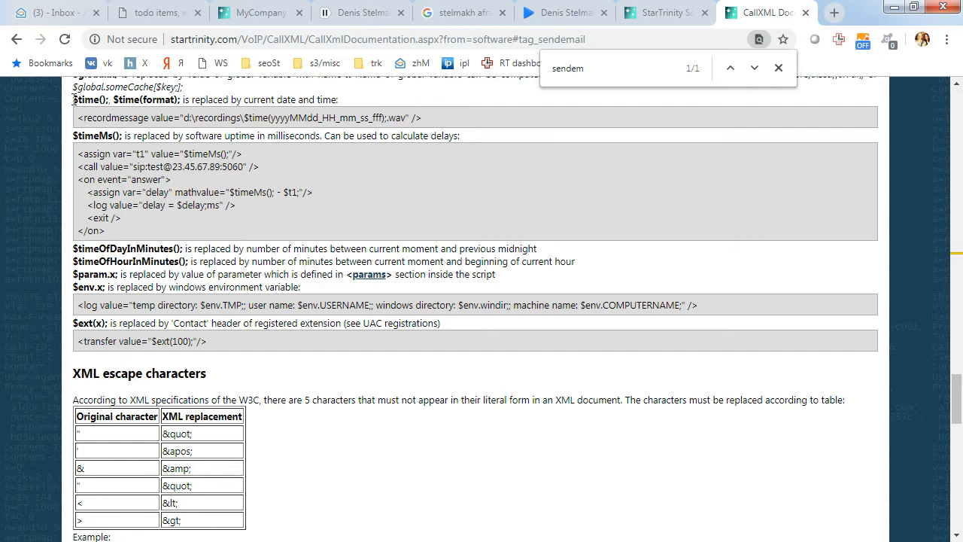
{"action": "left_click_drag", "start_coordinate": [73, 99], "coordinate": [110, 98]}
{"action": "right_click", "coordinate": [113, 99]}
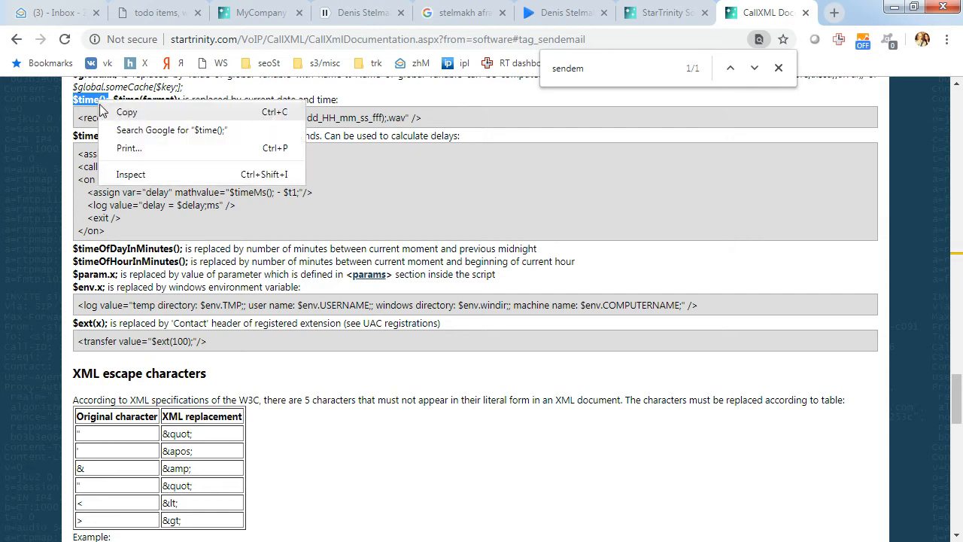
{"action": "left_click", "coordinate": [115, 111]}
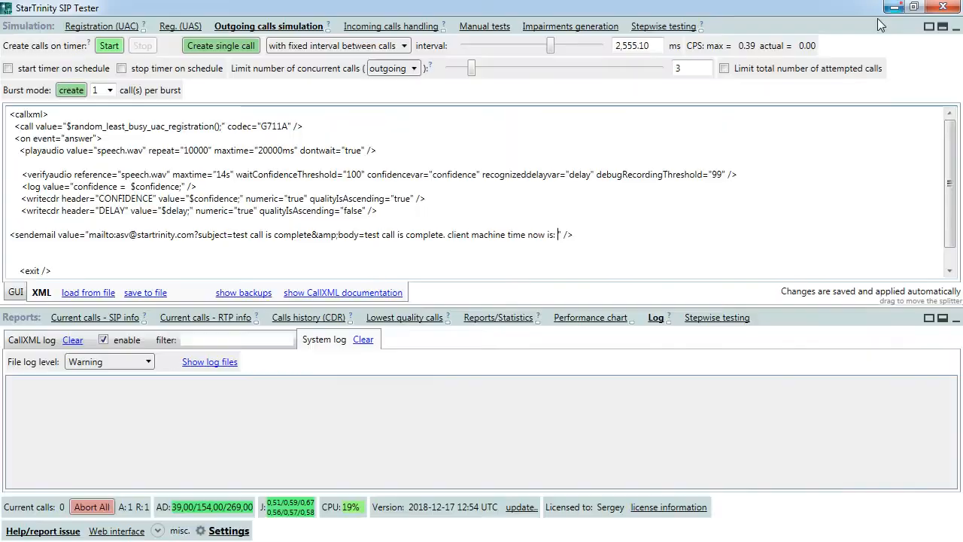
{"action": "left_click", "coordinate": [894, 7]}
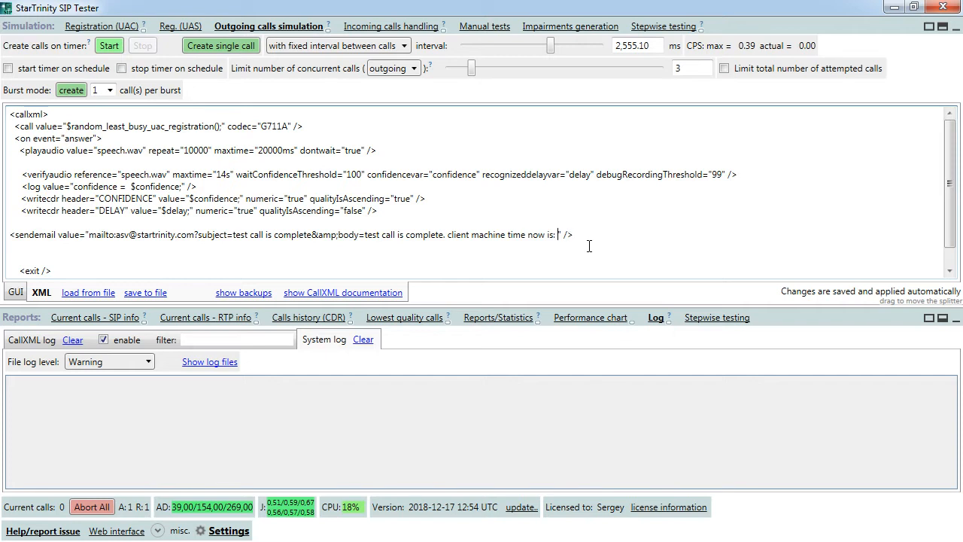
- Append $time(); to the email body after 'time now is:'
{"action": "key", "text": "ctrl+v"}
{"action": "left_click", "coordinate": [587, 235]}
{"action": "type", "text": ";."}
{"action": "left_click", "coordinate": [585, 236]}
{"action": "type", "text": "."}
- Add '. confidence=$confidence;' to the body, copying the variable from the CONFIDENCE writecdr line
{"action": "left_click_drag", "start_coordinate": [99, 199], "coordinate": [151, 199]}
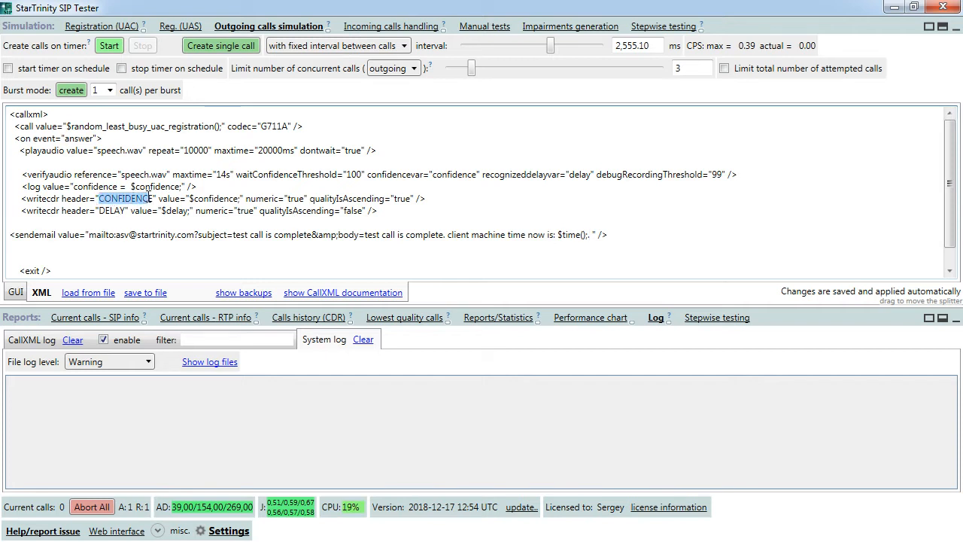
{"action": "left_click", "coordinate": [190, 199]}
{"action": "left_click", "coordinate": [241, 199], "text": "shift"}
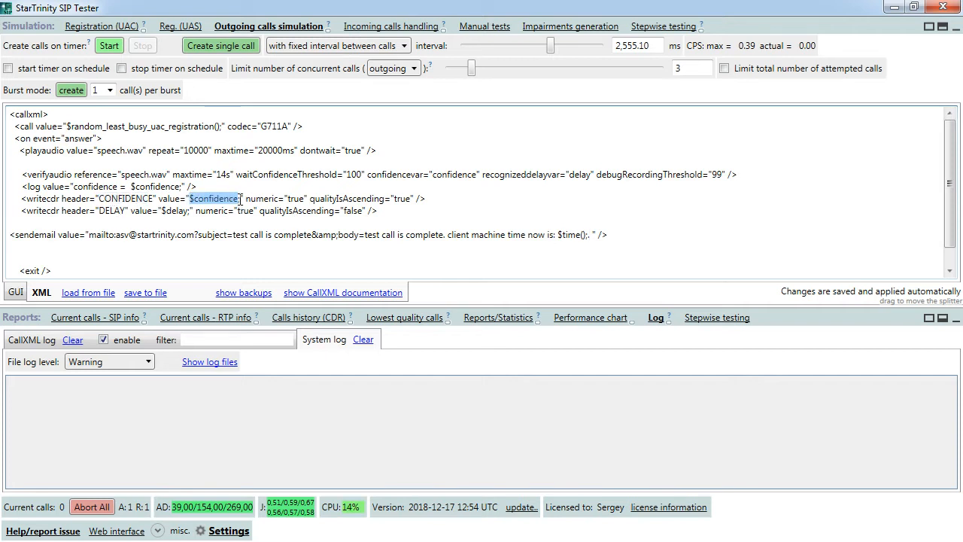
{"action": "left_click", "coordinate": [592, 236]}
{"action": "type", "text": ". con"}
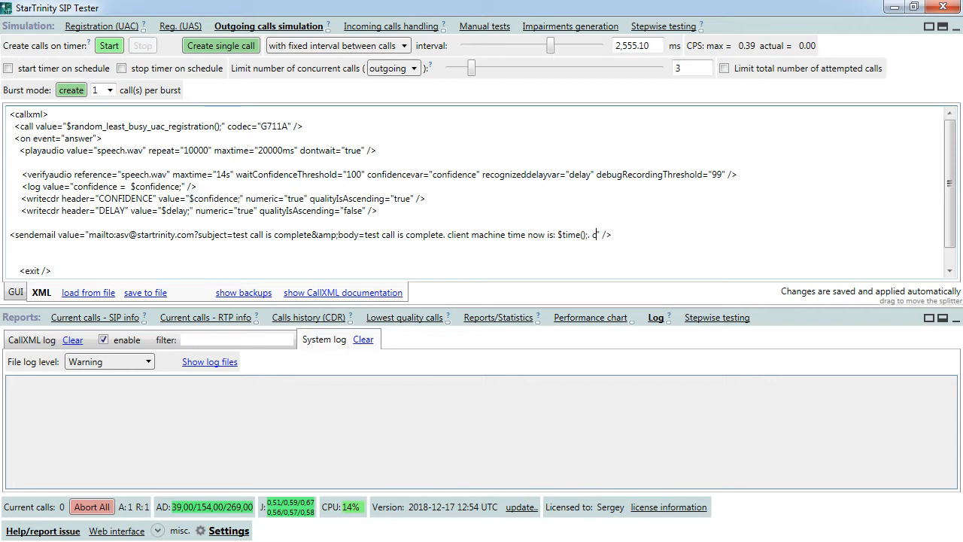
{"action": "type", "text": "fidence="}
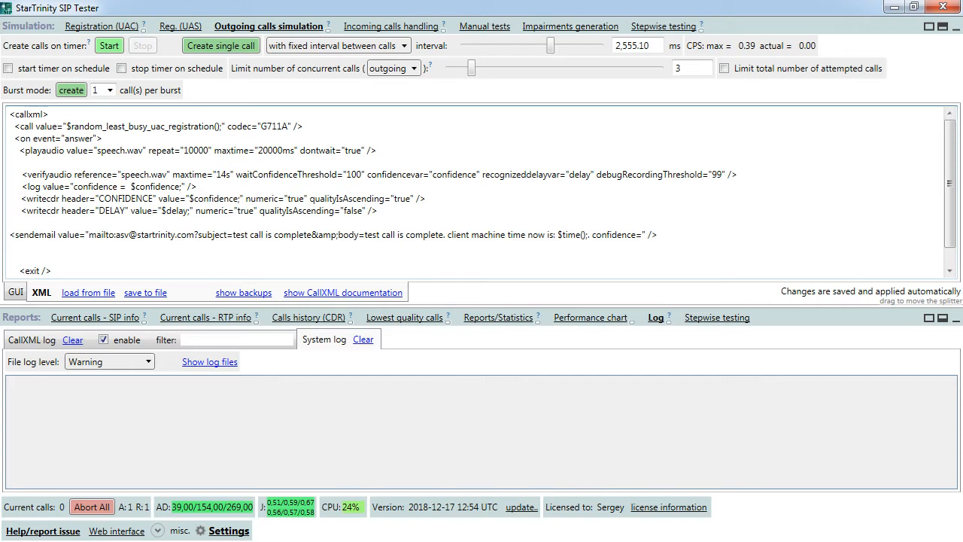
{"action": "key", "text": "ctrl+v"}
- Add 'delay=$delay;ms' to the body, copying $delay; from the DELAY writecdr line
{"action": "type", "text": "delay="}
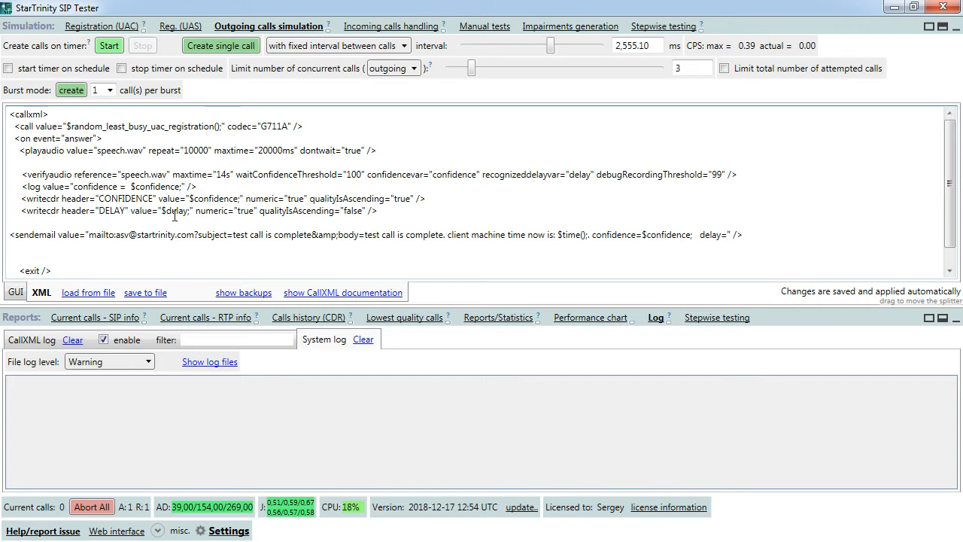
{"action": "left_click_drag", "start_coordinate": [161, 211], "coordinate": [190, 212]}
{"action": "key", "text": "ctrl+c"}
{"action": "left_click", "coordinate": [728, 235]}
{"action": "key", "text": "ctrl+v"}
{"action": "type", "text": "ms"}
- Compare the sendemail line's indentation with the lines above it
{"action": "left_click_drag", "start_coordinate": [26, 161], "coordinate": [30, 223]}
{"action": "left_click", "coordinate": [35, 227]}
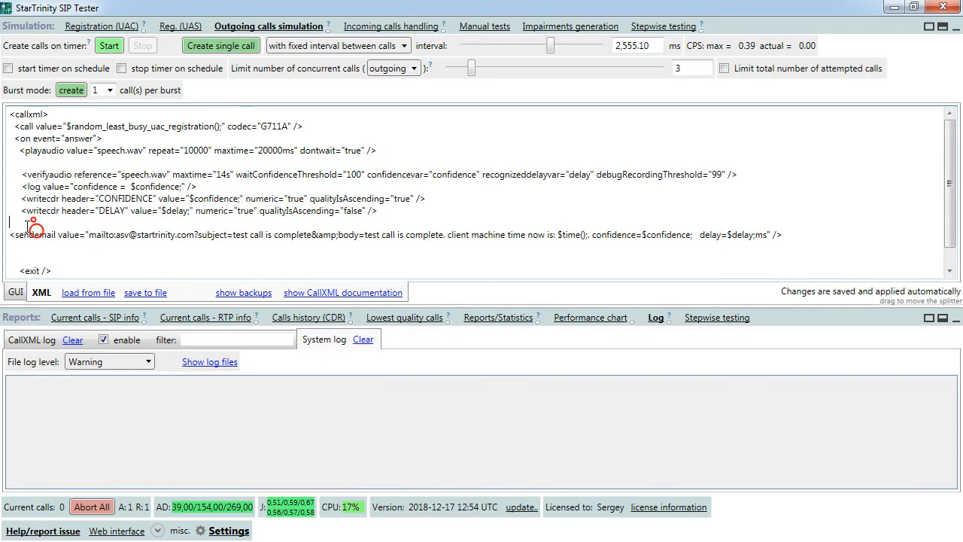
{"action": "left_click", "coordinate": [10, 234]}
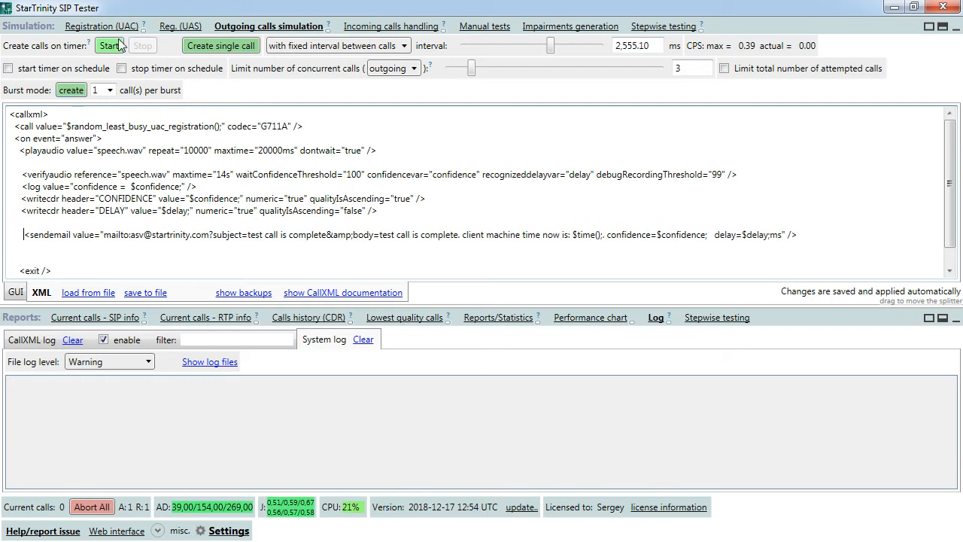
- Launch a single test call with the updated script and review the sendemail, log and writecdr lines
{"action": "left_click", "coordinate": [216, 46]}
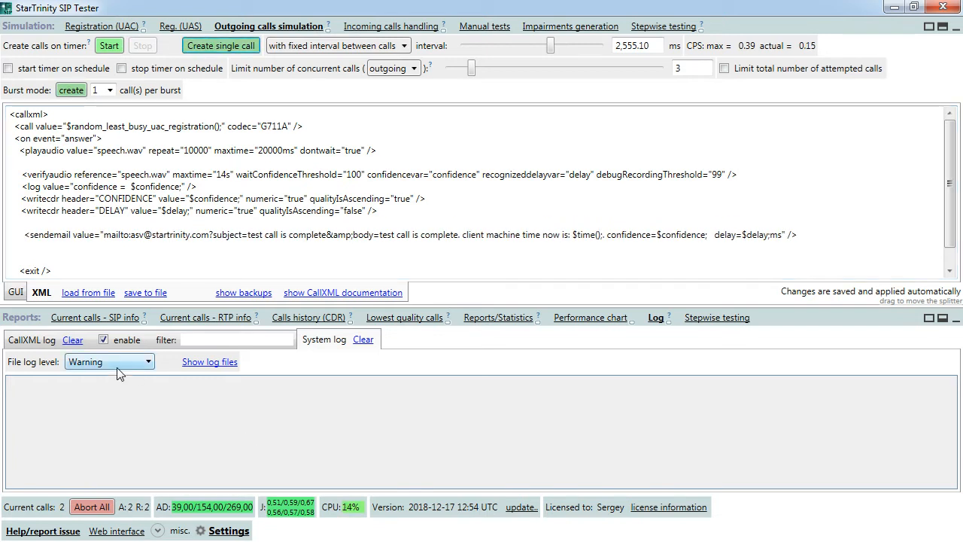
{"action": "triple_click", "coordinate": [14, 238]}
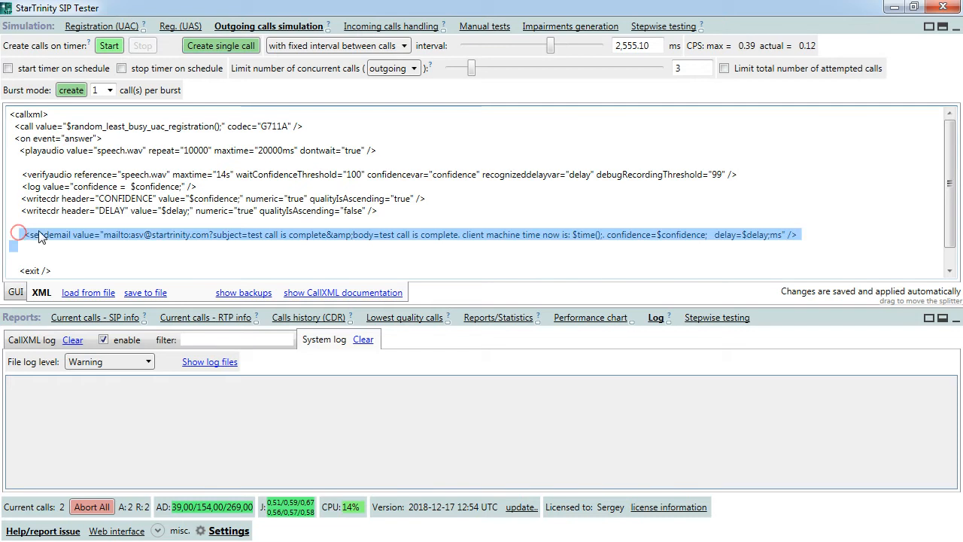
{"action": "left_click_drag", "start_coordinate": [199, 188], "coordinate": [232, 218]}
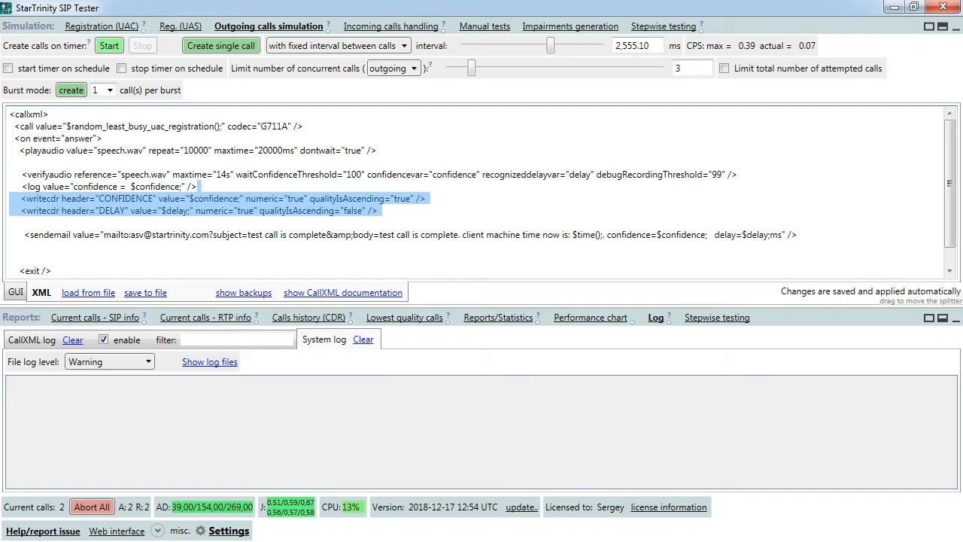
{"action": "key", "text": "alt+Tab"}
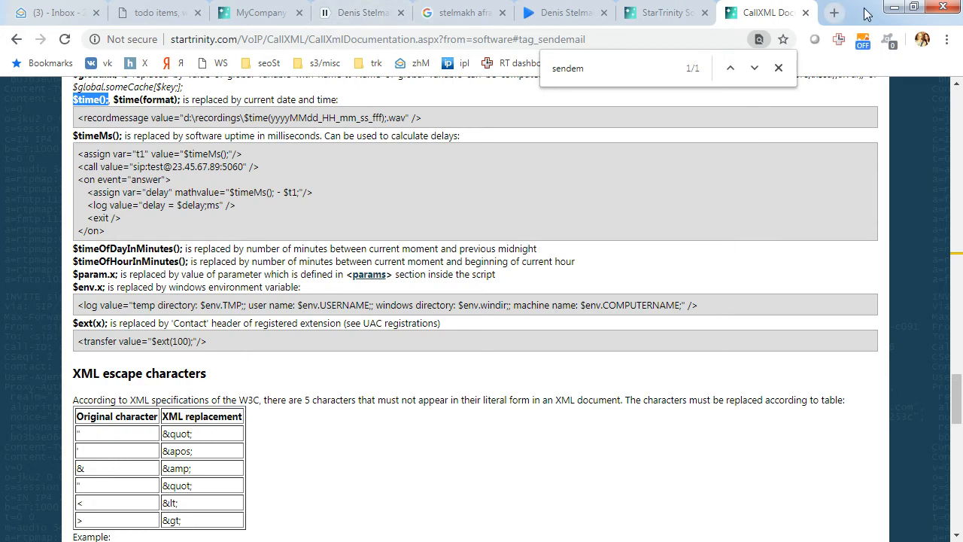
{"action": "left_click", "coordinate": [873, 11]}
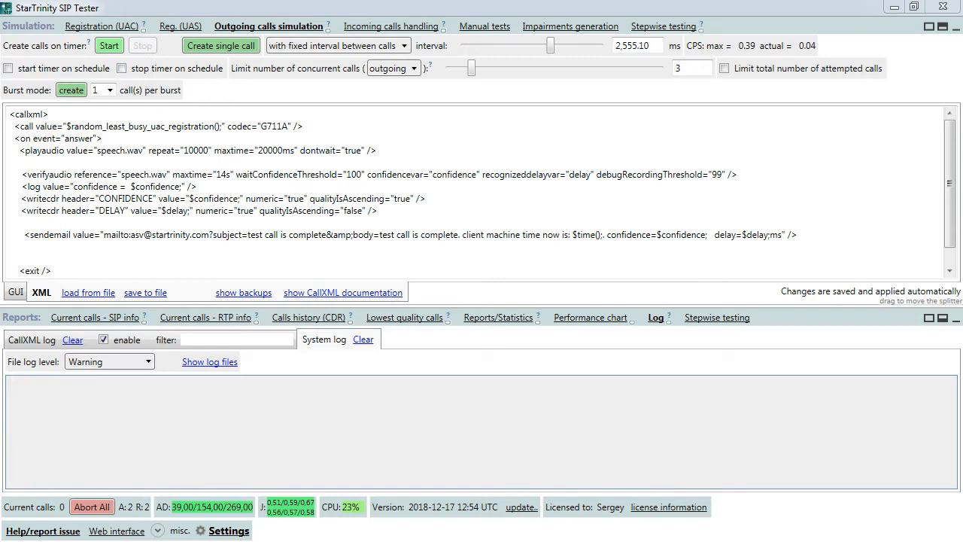
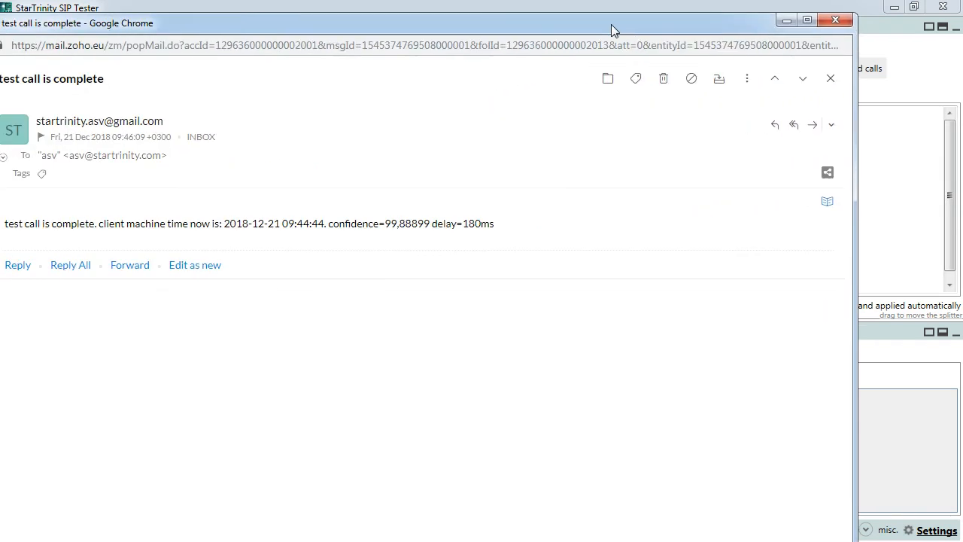
- Read the 'test call is complete' email (confidence=99,88899, delay=180ms), then return to the SIP Tester
{"action": "double_click", "coordinate": [611, 27]}
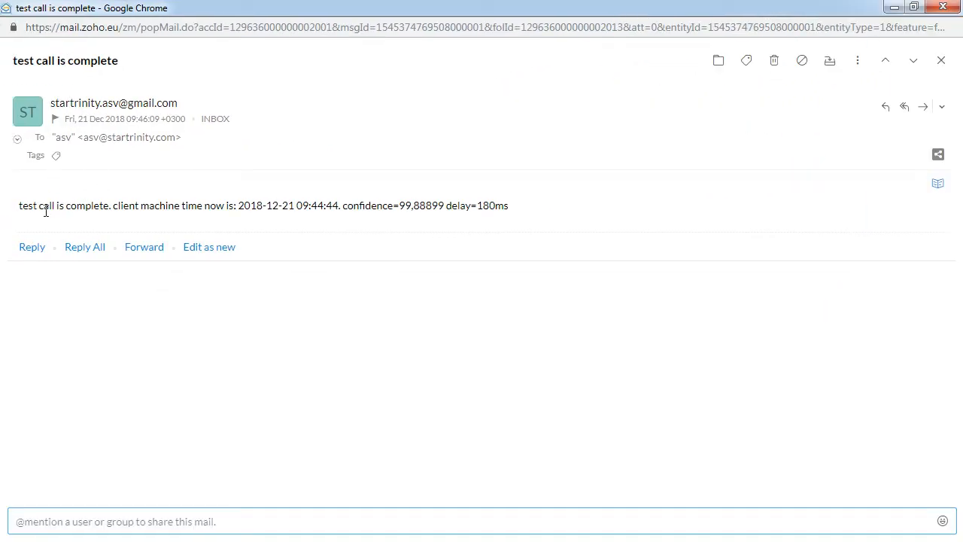
{"action": "left_click_drag", "start_coordinate": [37, 207], "coordinate": [121, 206]}
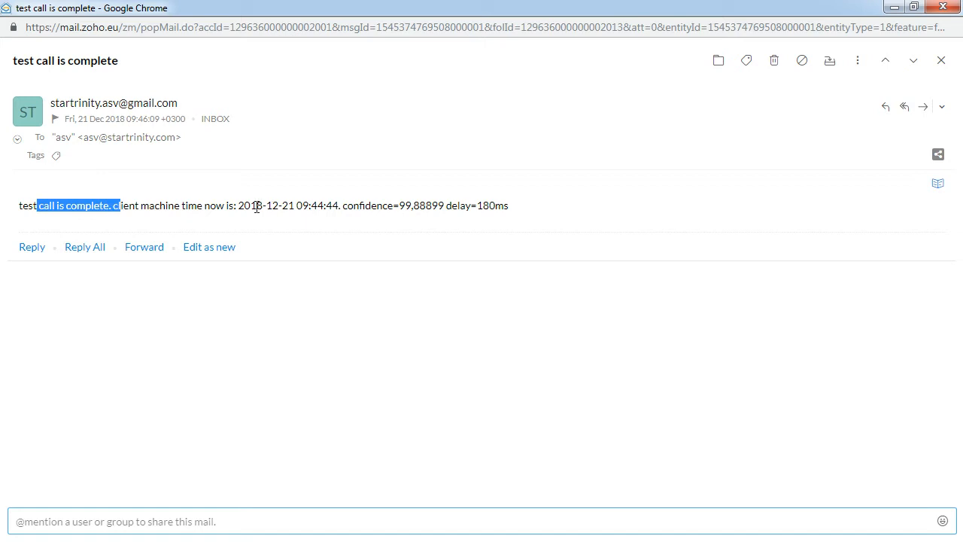
{"action": "left_click_drag", "start_coordinate": [238, 206], "coordinate": [339, 206]}
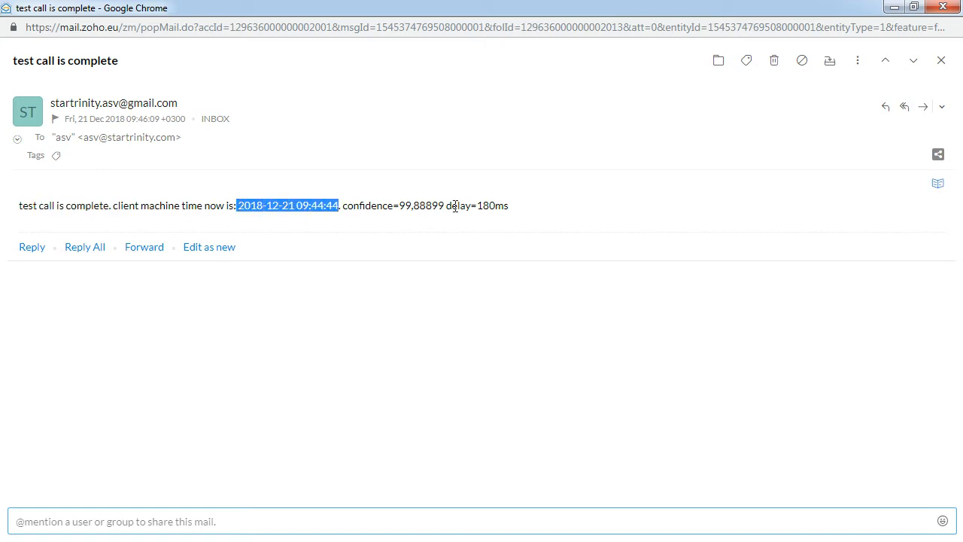
{"action": "left_click_drag", "start_coordinate": [447, 206], "coordinate": [467, 205]}
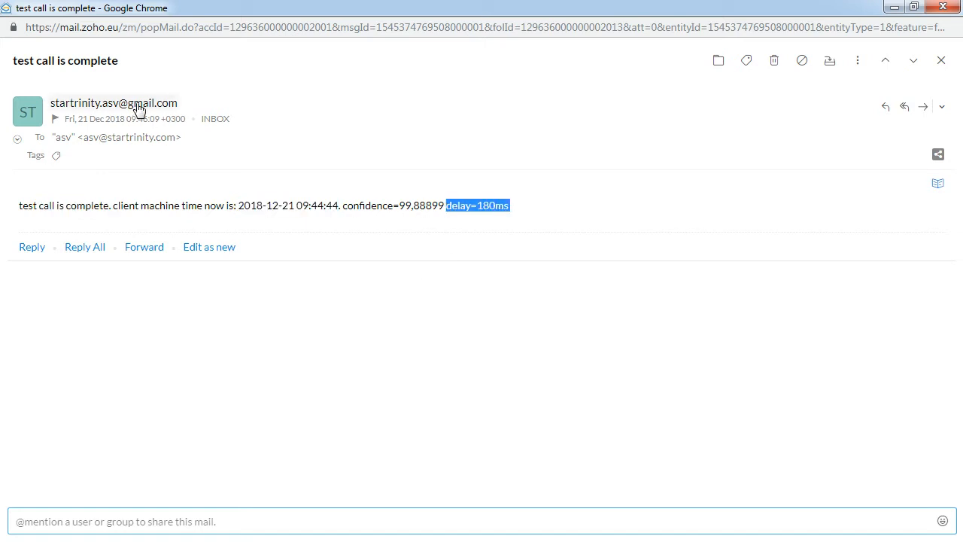
{"action": "left_click_drag", "start_coordinate": [88, 205], "coordinate": [219, 206]}
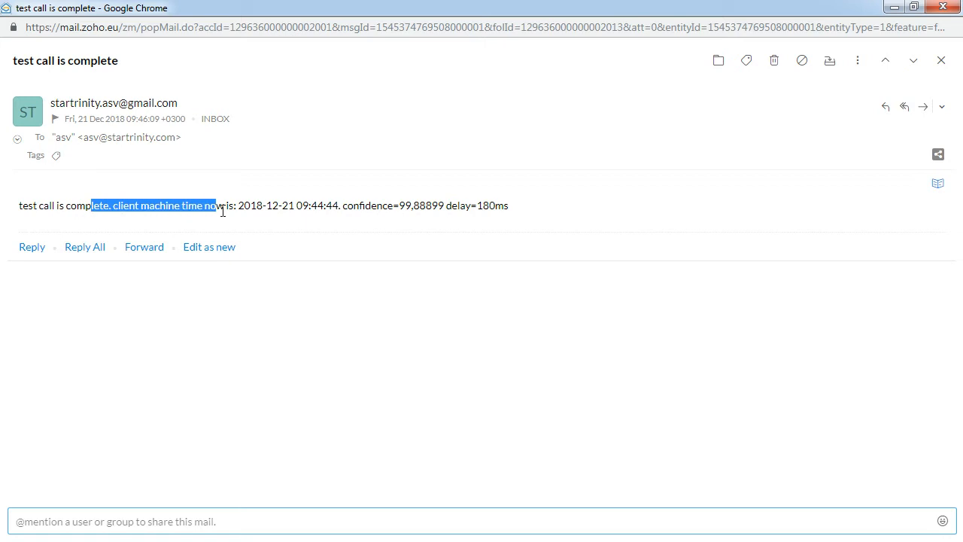
{"action": "left_click", "coordinate": [915, 9]}
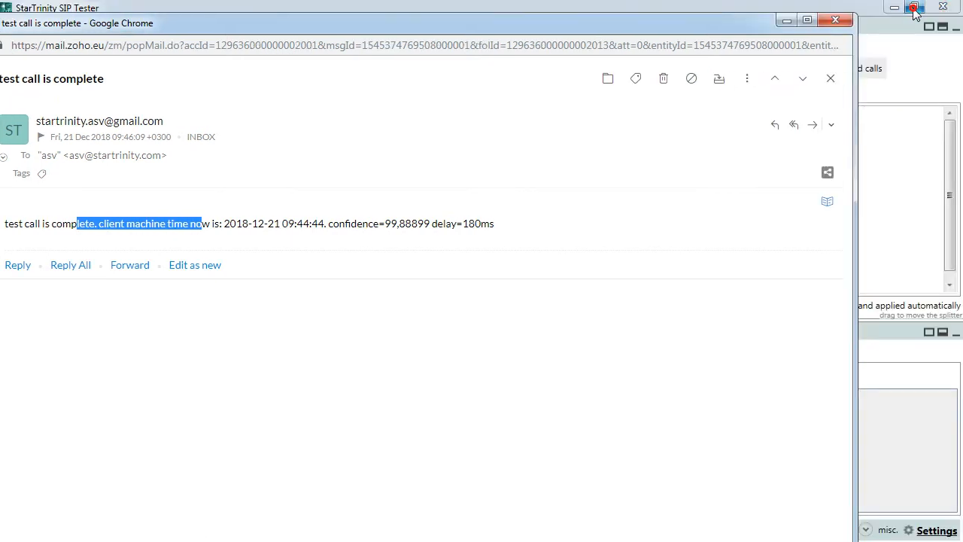
{"action": "left_click", "coordinate": [838, 18]}
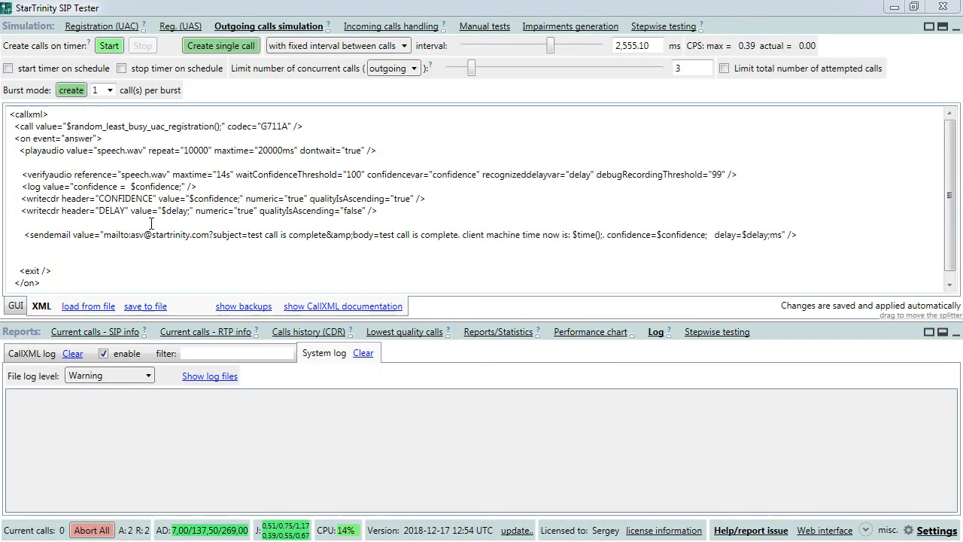
- Enclose the sendemail line in an <if> … </if> block, indented inside it
{"action": "left_click", "coordinate": [49, 231]}
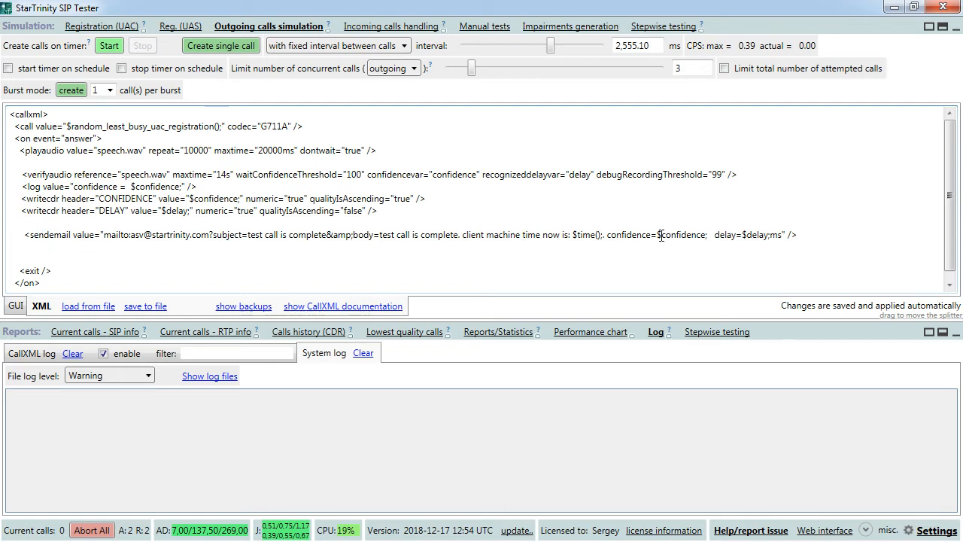
{"action": "left_click_drag", "start_coordinate": [657, 234], "coordinate": [706, 234]}
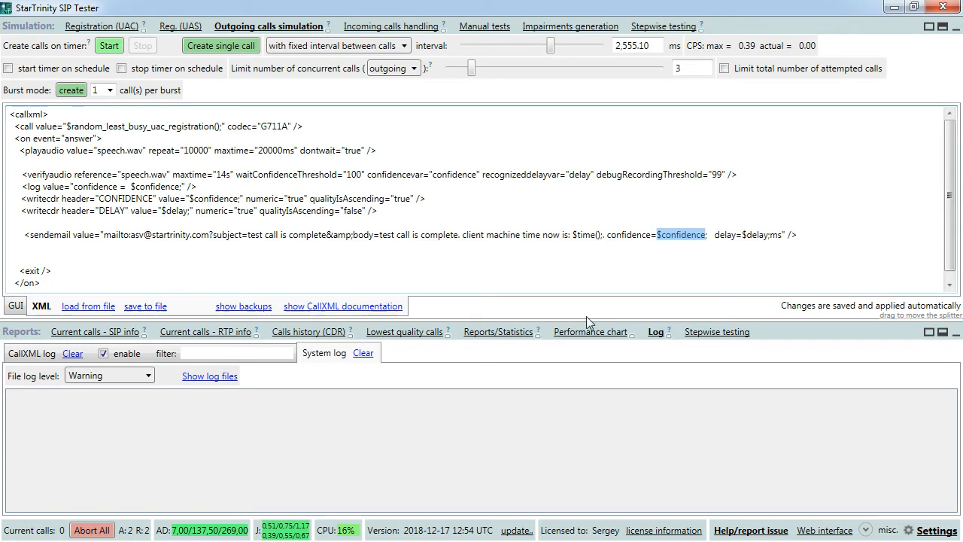
{"action": "left_click", "coordinate": [115, 222]}
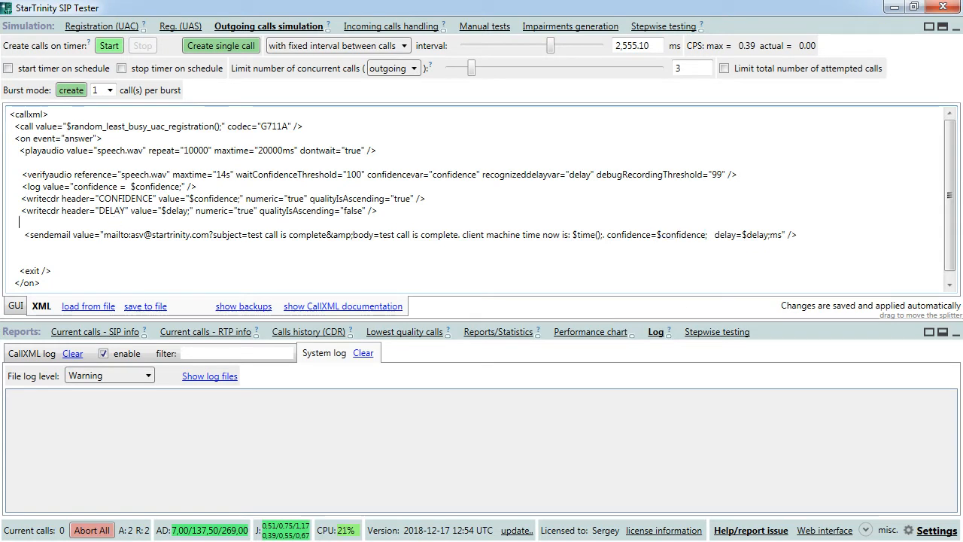
{"action": "type", "text": "<if"}
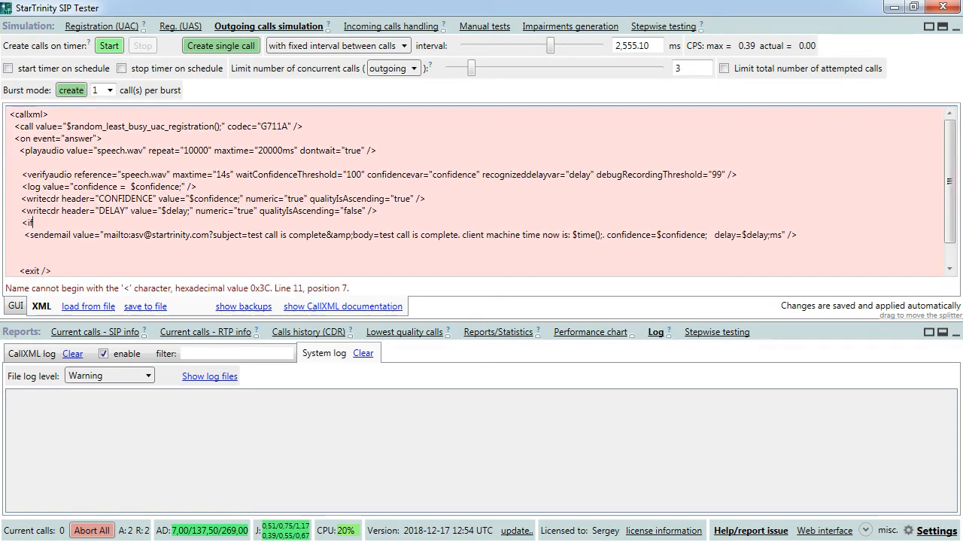
{"action": "type", "text": ">"}
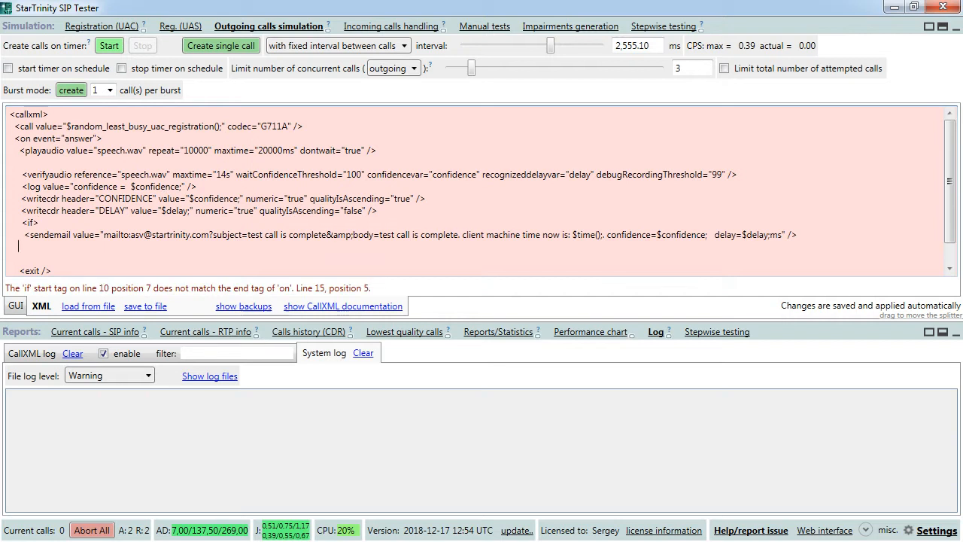
{"action": "type", "text": " </if>"}
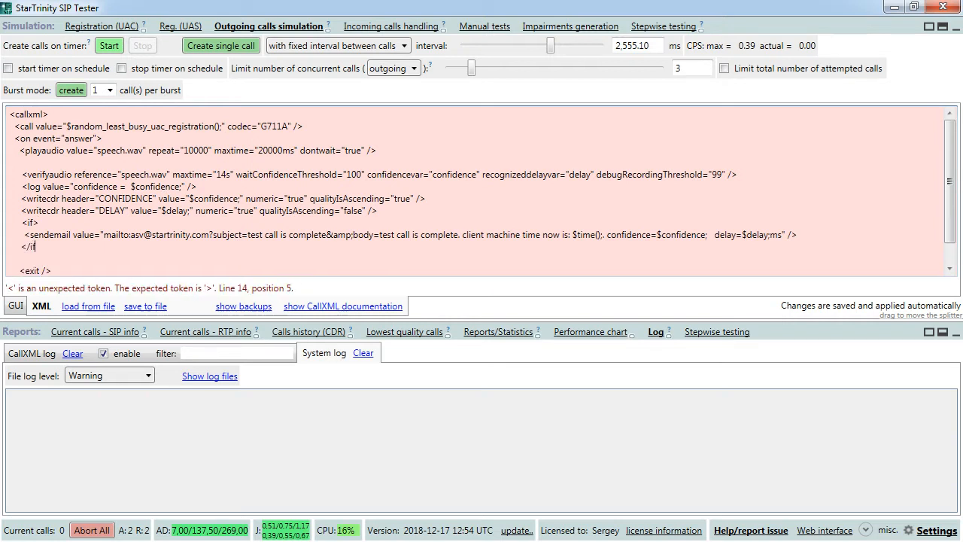
{"action": "key", "text": "Left"}
{"action": "key", "text": "Left"}
{"action": "key", "text": "Left"}
{"action": "key", "text": "Left"}
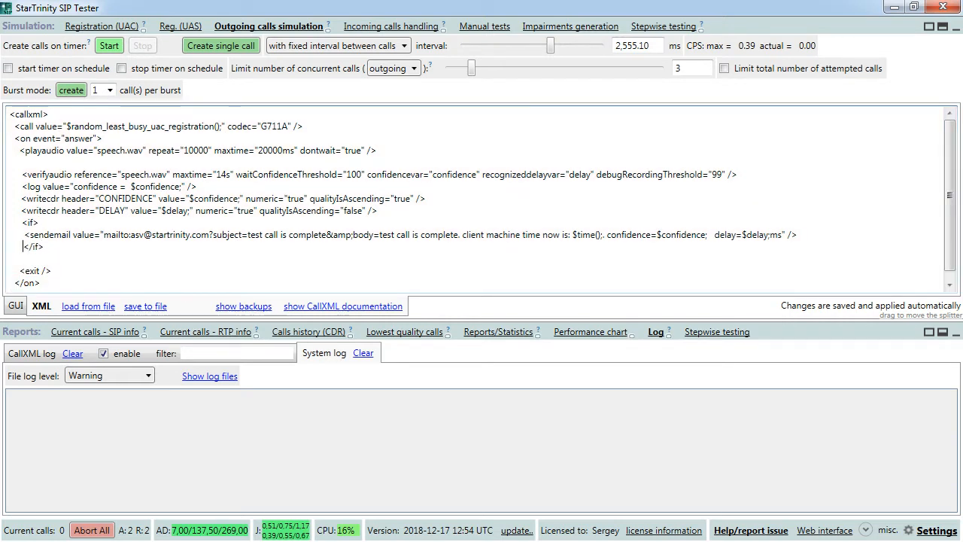
{"action": "left_click", "coordinate": [24, 234]}
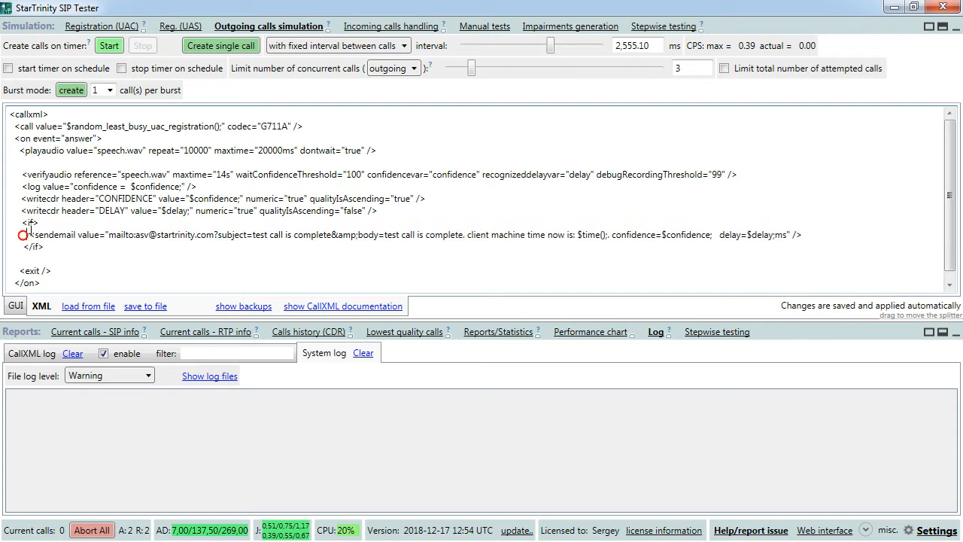
{"action": "left_click_drag", "start_coordinate": [23, 223], "coordinate": [34, 223]}
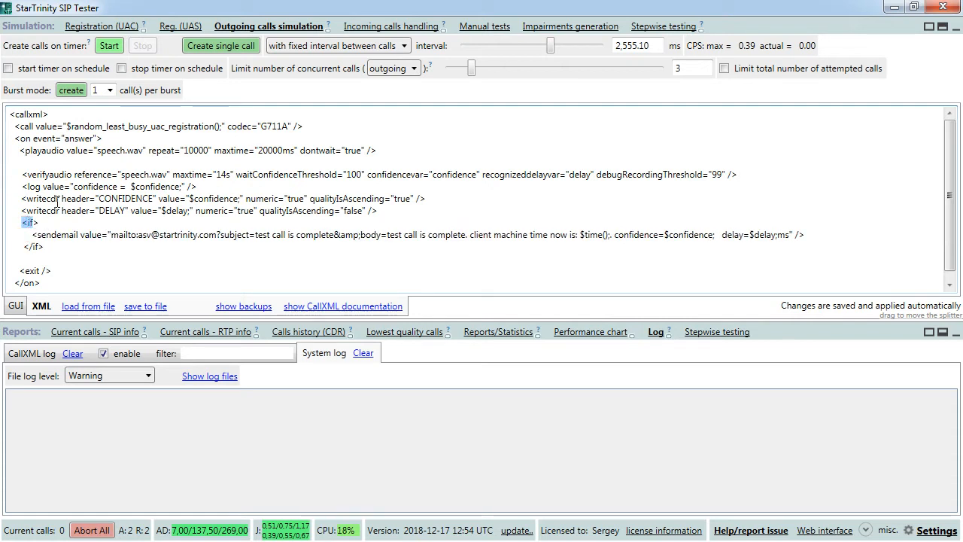
- Give the <if> the condition test="$confidence; &lt; 99", escaping < as &lt;, then open the CallXML documentation
{"action": "left_click", "coordinate": [35, 223]}
{"action": "type", "text": "te"}
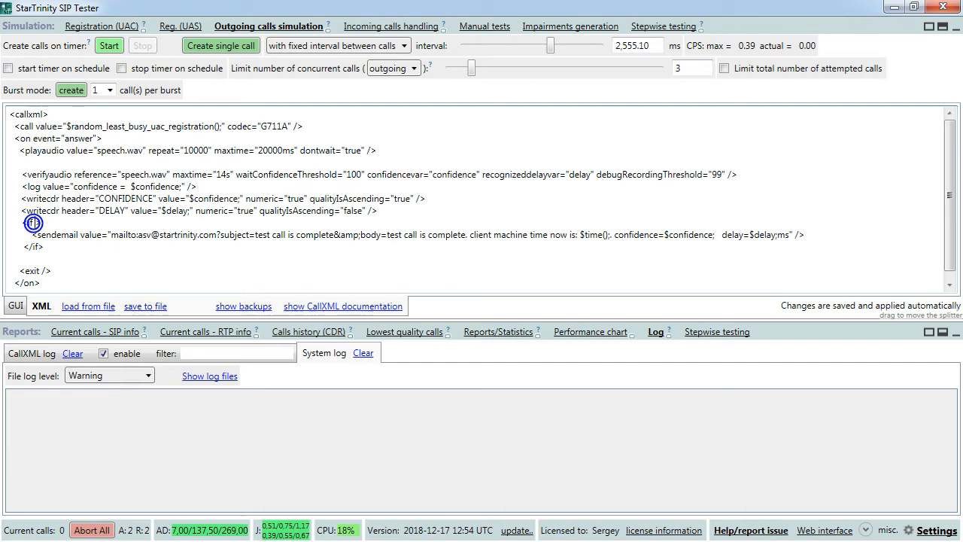
{"action": "type", "text": "st=\"\""}
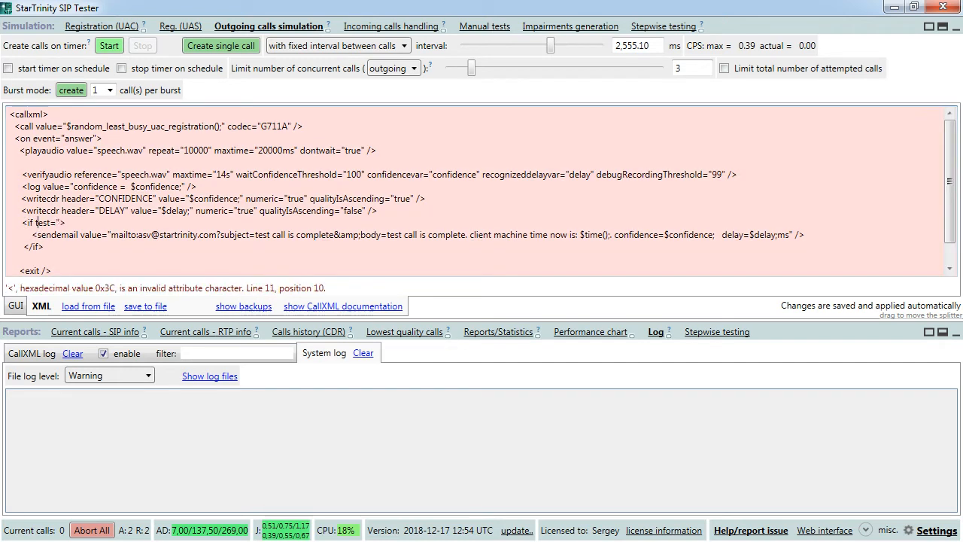
{"action": "type", "text": "$confidence"}
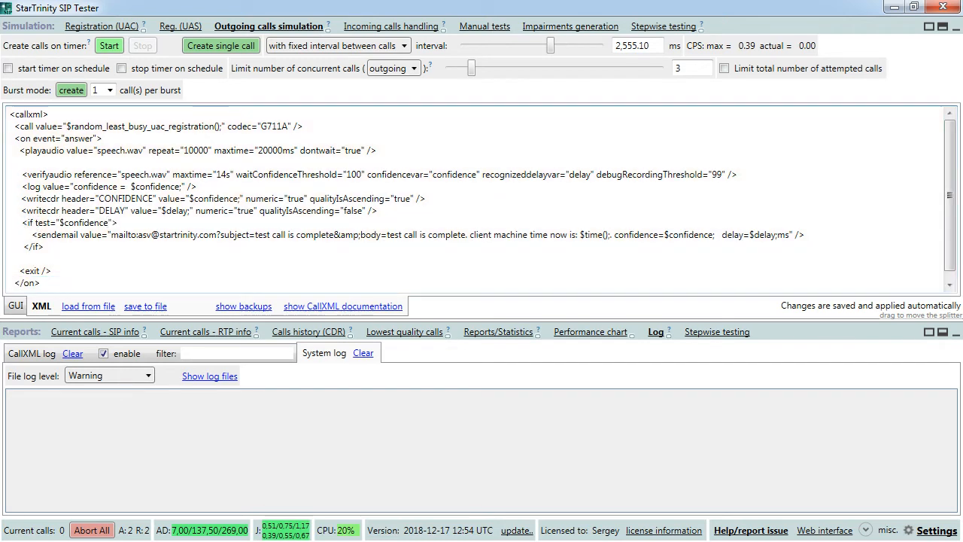
{"action": "type", "text": "; &g"}
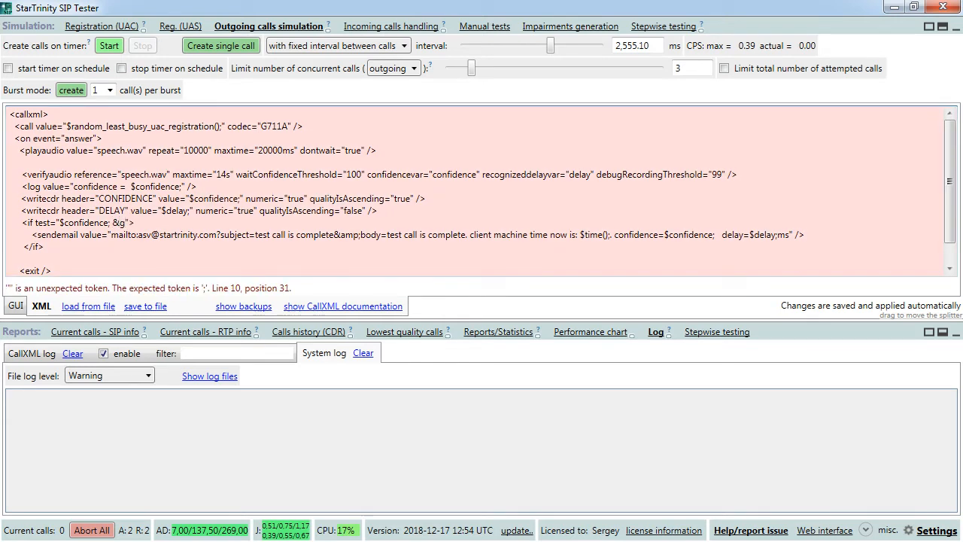
{"action": "key", "text": "BackSpace"}
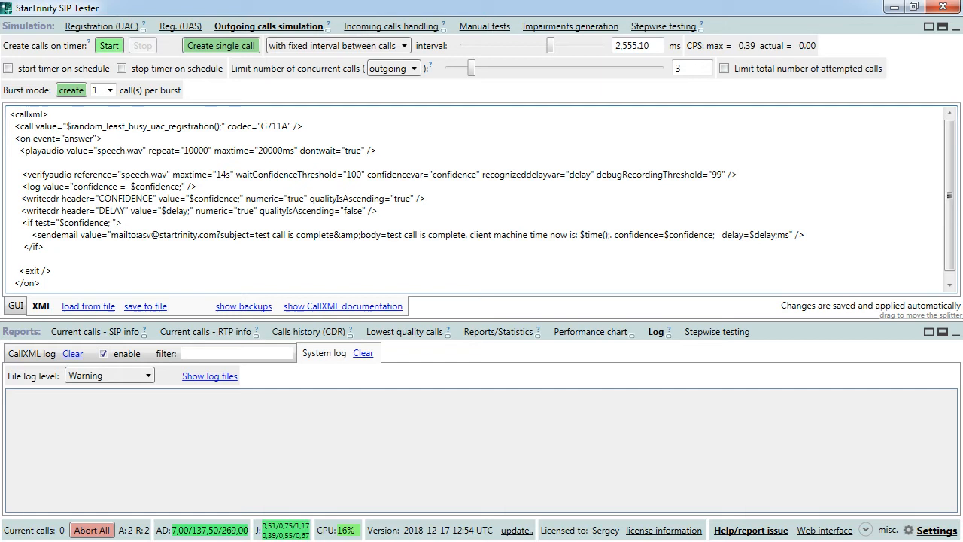
{"action": "type", "text": "< "}
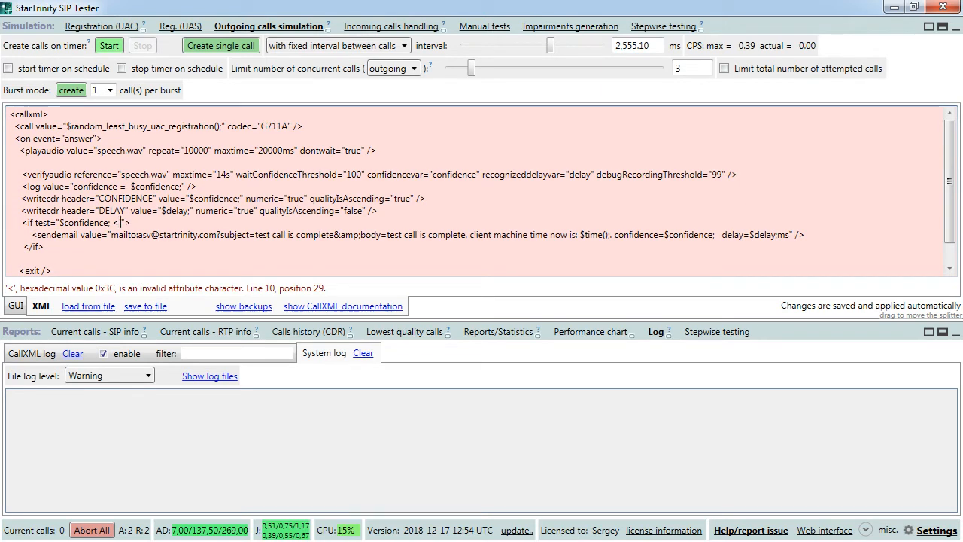
{"action": "type", "text": "99"}
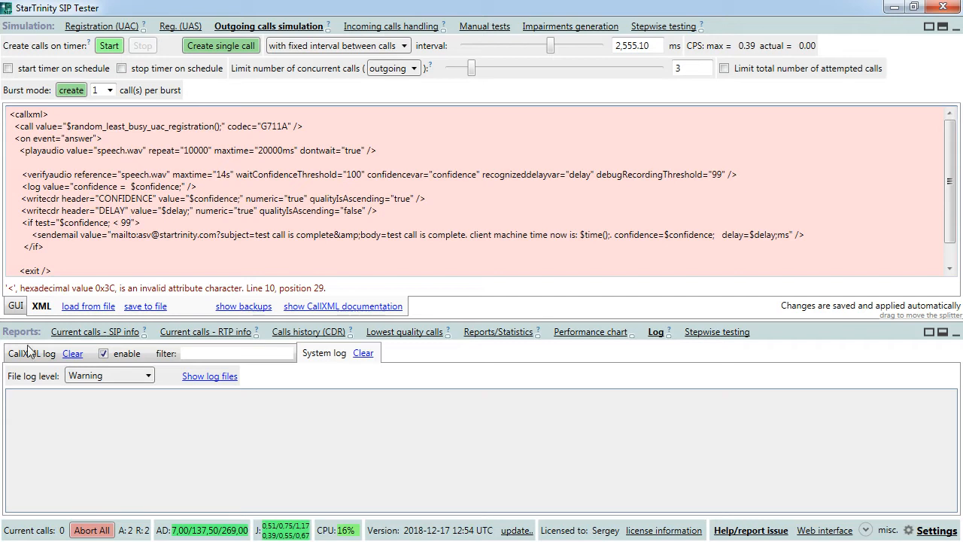
{"action": "double_click", "coordinate": [115, 223]}
{"action": "double_click", "coordinate": [24, 224]}
{"action": "double_click", "coordinate": [115, 223]}
{"action": "type", "text": "&lt;"}
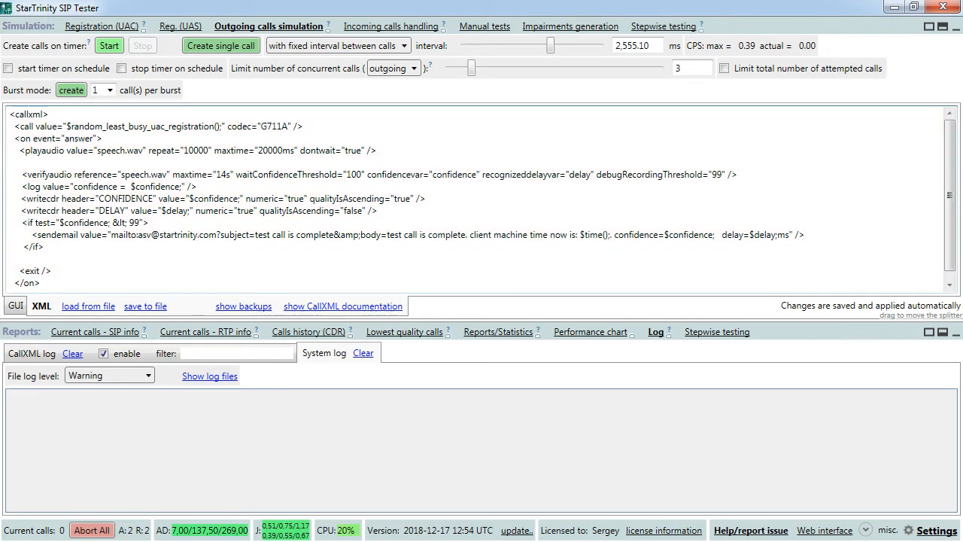
{"action": "left_click", "coordinate": [342, 306]}
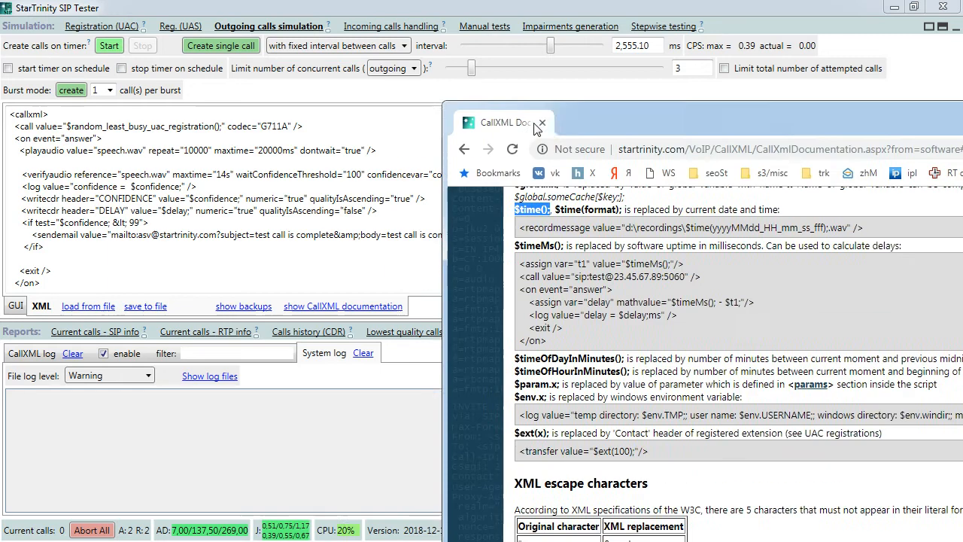
- Maximize the documentation and locate the XML escape characters table row mapping < to &lt;
{"action": "double_click", "coordinate": [601, 100]}
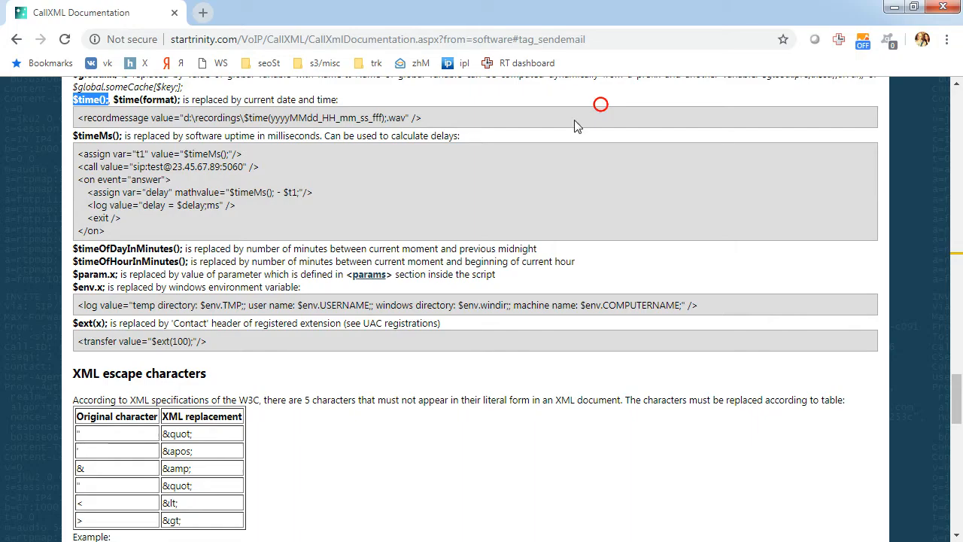
{"action": "left_click", "coordinate": [186, 208]}
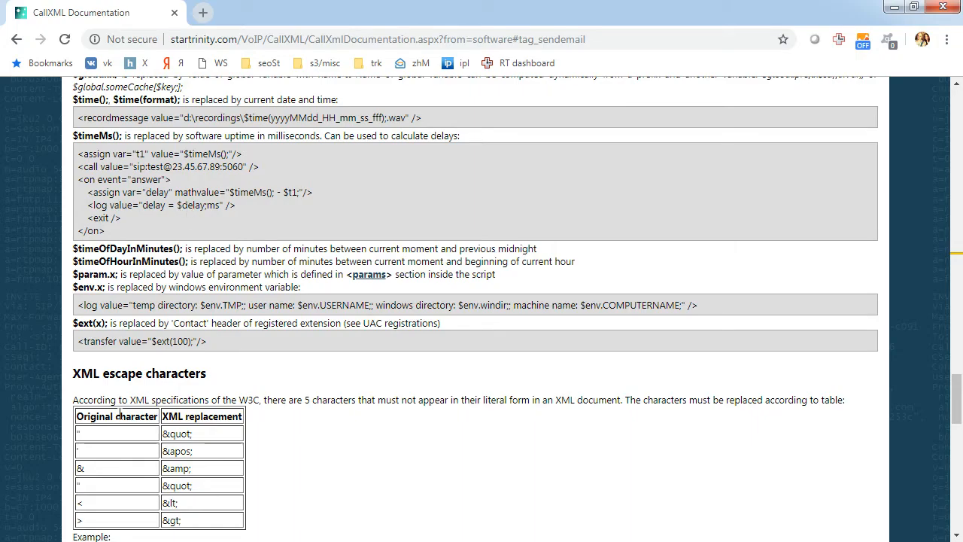
{"action": "left_click_drag", "start_coordinate": [78, 367], "coordinate": [154, 400]}
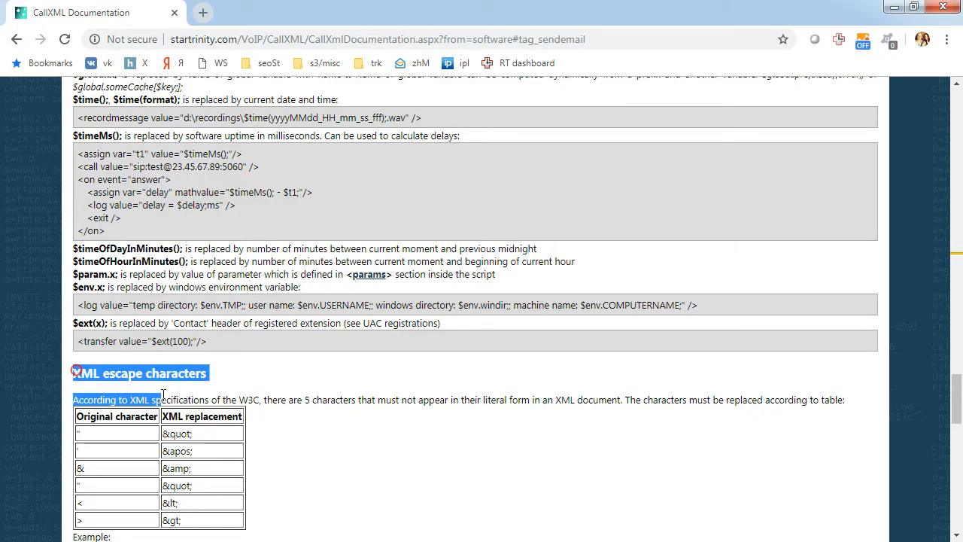
{"action": "left_click", "coordinate": [144, 456]}
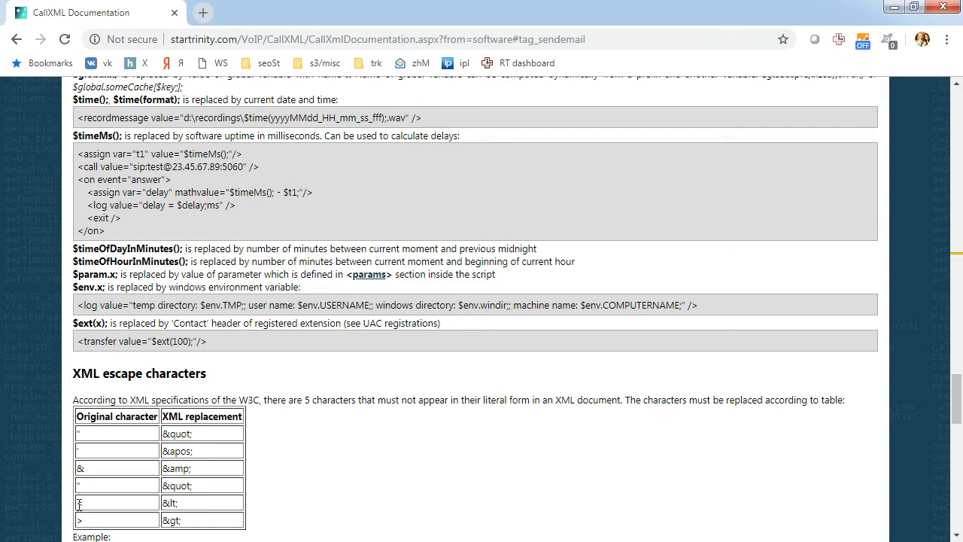
{"action": "left_click_drag", "start_coordinate": [76, 502], "coordinate": [187, 503]}
{"action": "scroll", "coordinate": [167, 495], "scroll_direction": "down", "scroll_amount": 2}
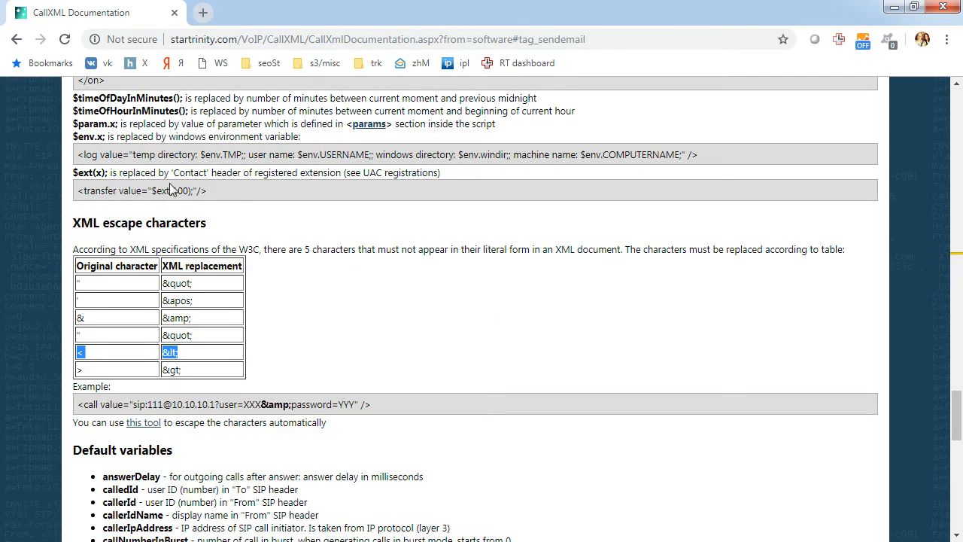
{"action": "left_click", "coordinate": [154, 226]}
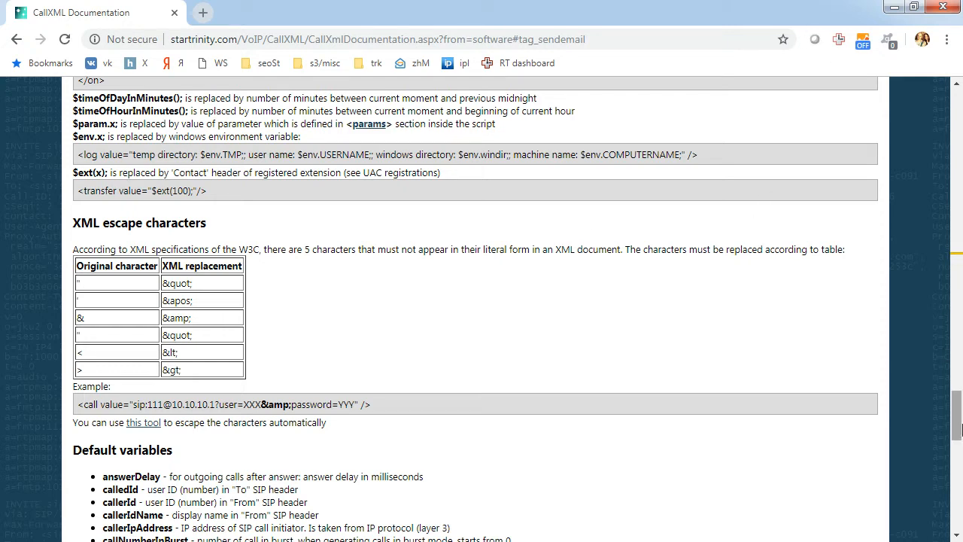
{"action": "left_click_drag", "start_coordinate": [958, 425], "coordinate": [960, 211]}
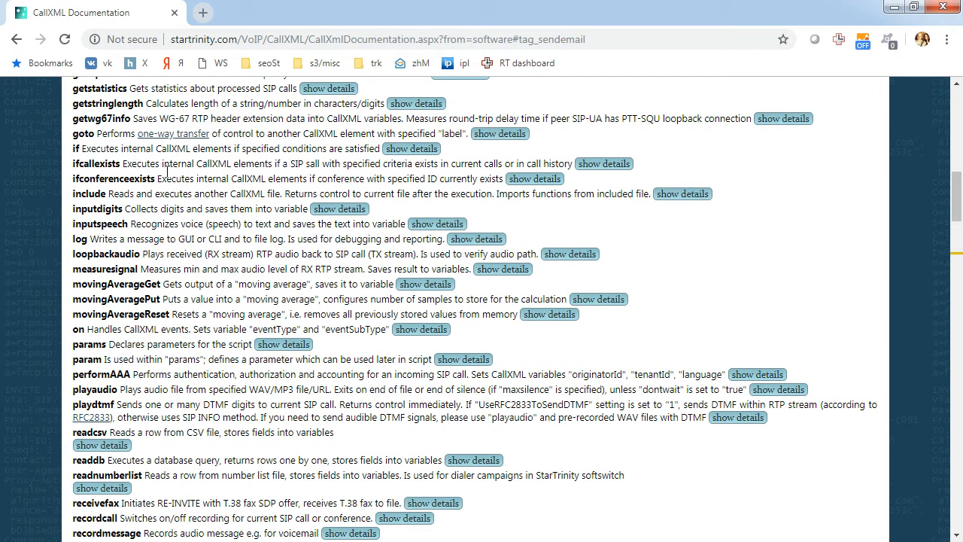
- Expand the if element's details to read its test attribute examples, then minimize the documentation
{"action": "left_click_drag", "start_coordinate": [82, 148], "coordinate": [328, 149]}
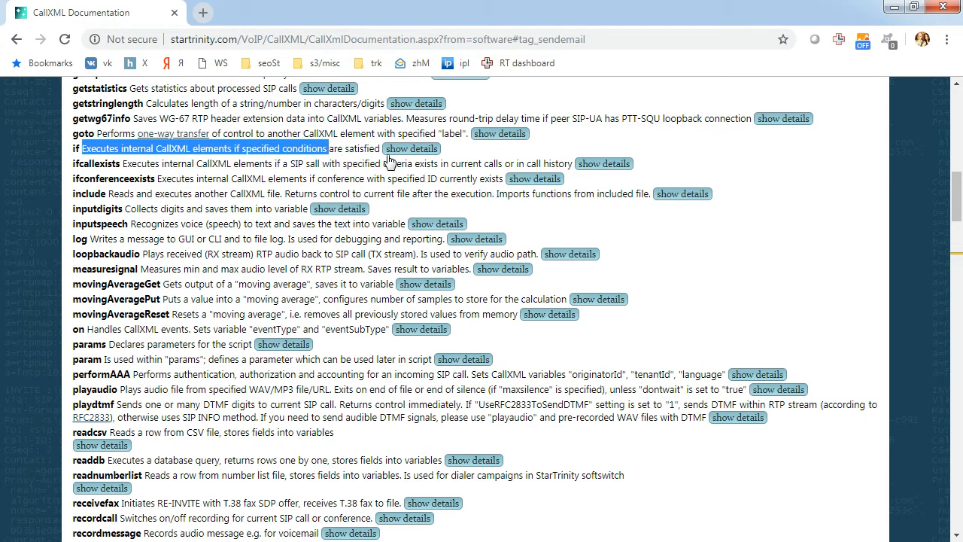
{"action": "left_click", "coordinate": [413, 149]}
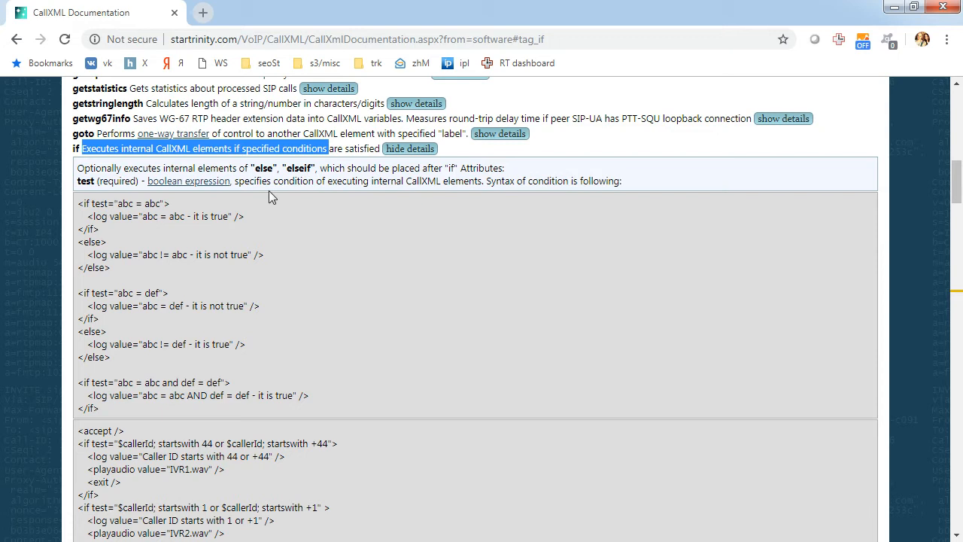
{"action": "double_click", "coordinate": [80, 182]}
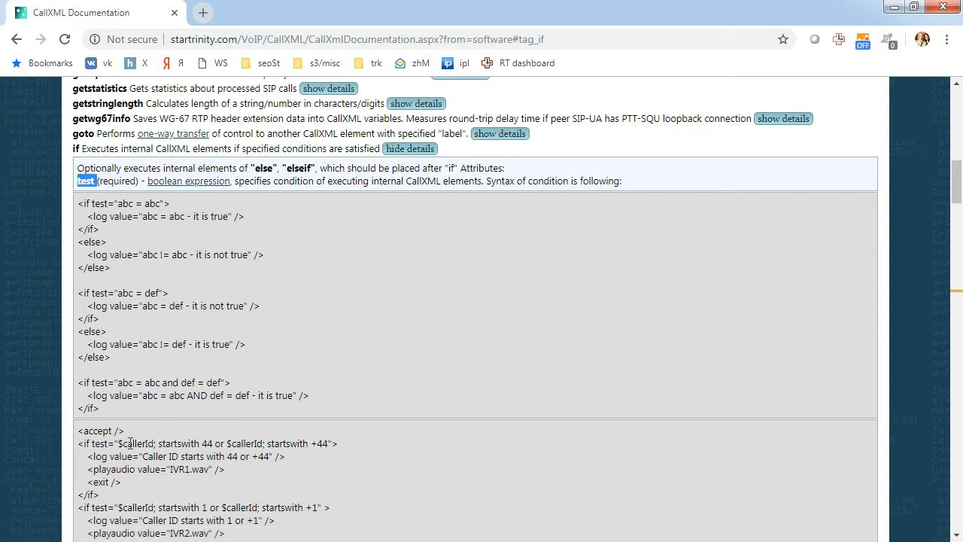
{"action": "left_click_drag", "start_coordinate": [116, 444], "coordinate": [163, 445]}
{"action": "scroll", "coordinate": [132, 403], "scroll_direction": "down", "scroll_amount": 2}
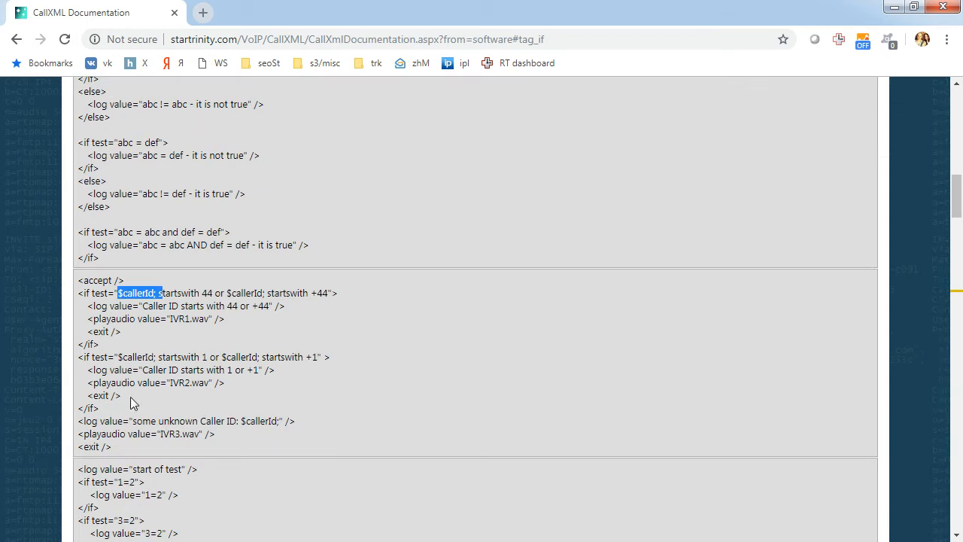
{"action": "scroll", "coordinate": [220, 176], "scroll_direction": "up", "scroll_amount": 4}
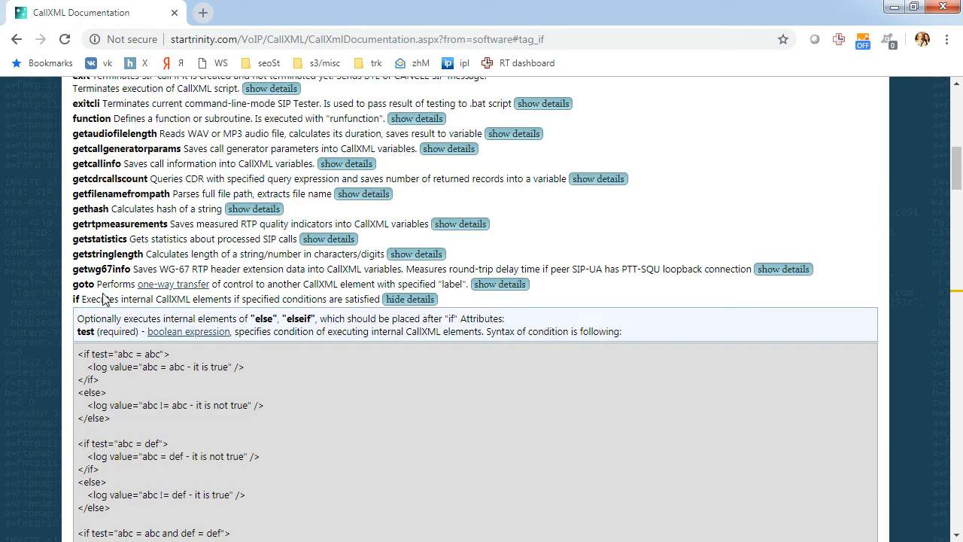
{"action": "left_click", "coordinate": [894, 6]}
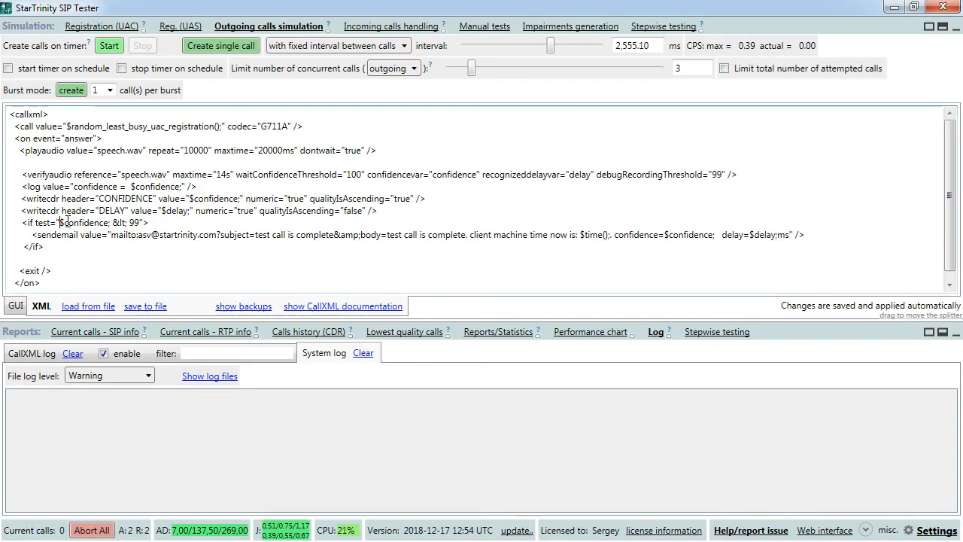
- Check the $confidence; &lt; 99 condition and launch a single test call
{"action": "left_click_drag", "start_coordinate": [60, 223], "coordinate": [139, 223]}
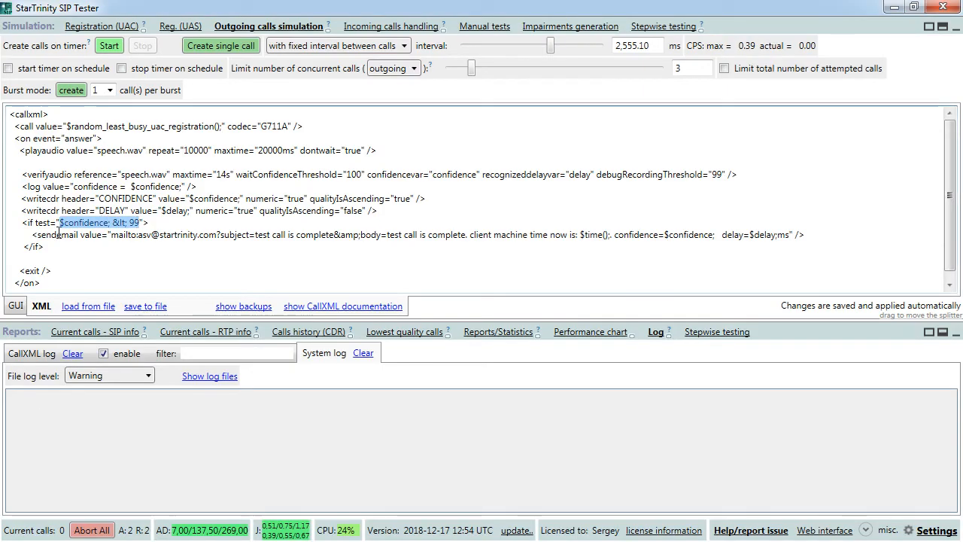
{"action": "left_click", "coordinate": [33, 236]}
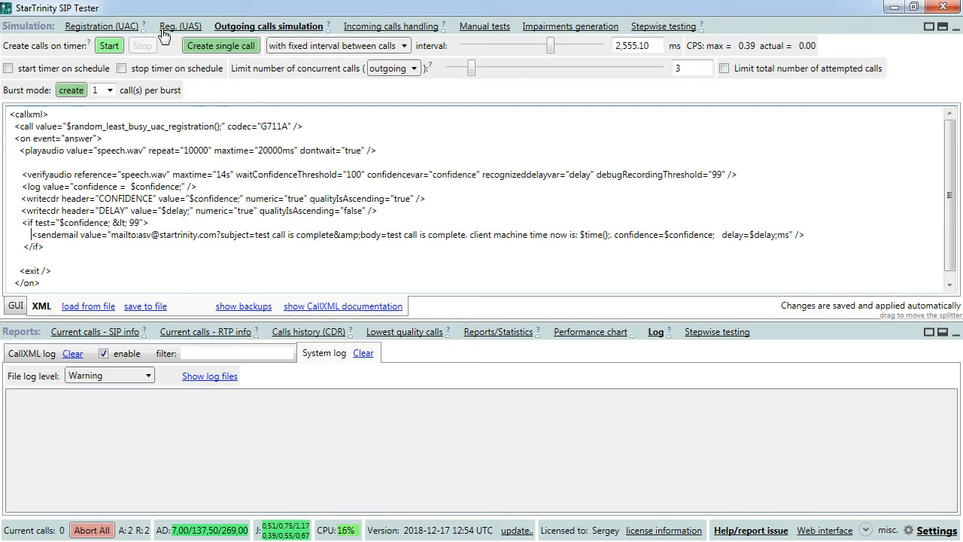
{"action": "left_click", "coordinate": [216, 47]}
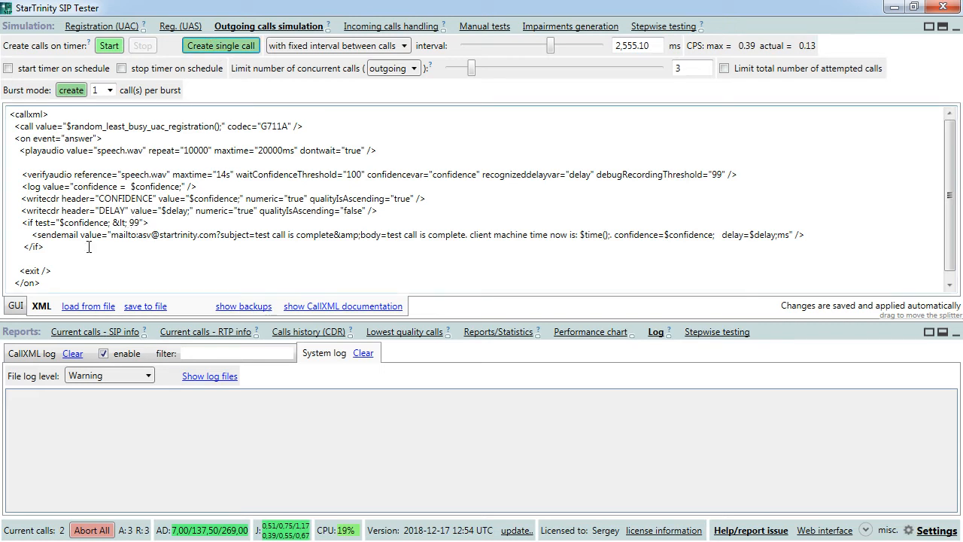
{"action": "left_click", "coordinate": [48, 245]}
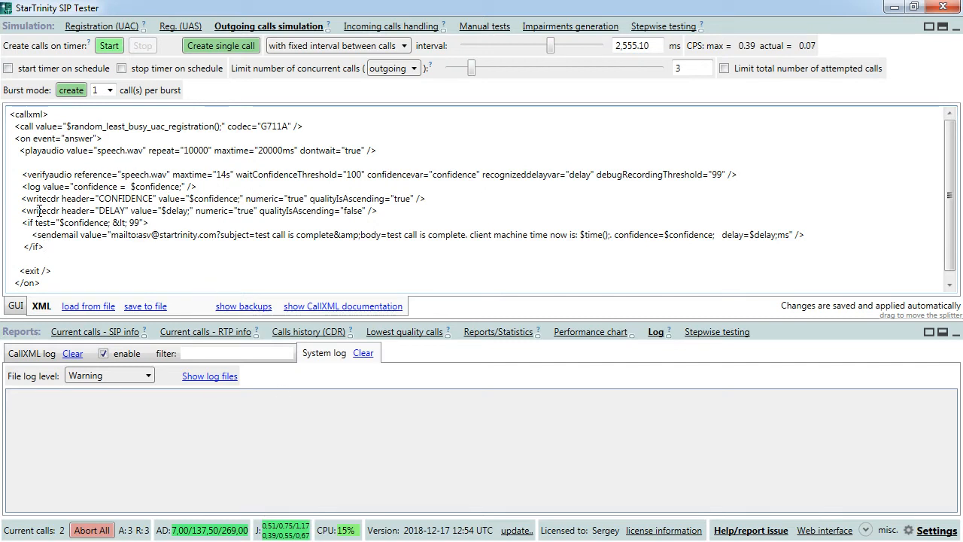
- Open the CallXML log and compare the newest confidence, 99,1075, against the 99 threshold
{"action": "left_click", "coordinate": [28, 357]}
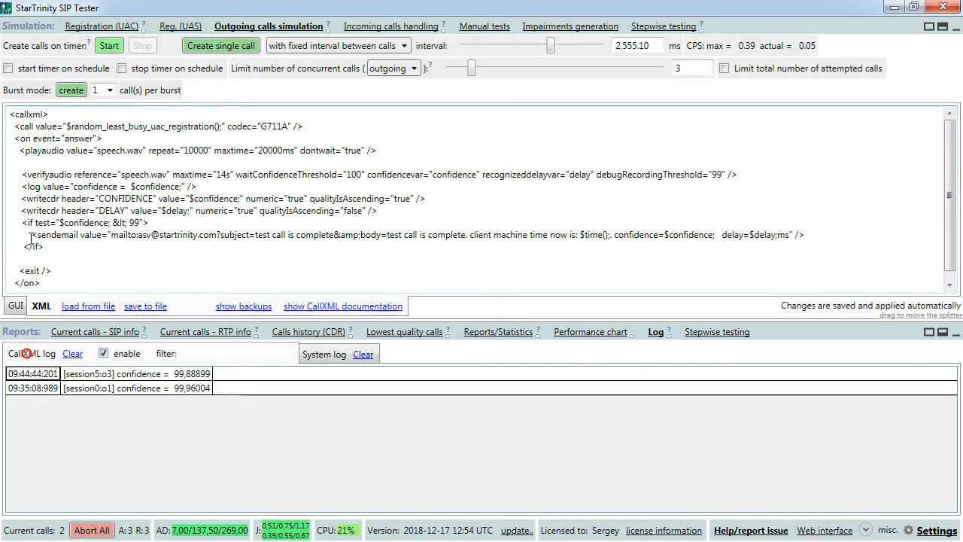
{"action": "left_click", "coordinate": [23, 186]}
{"action": "left_click_drag", "start_coordinate": [21, 186], "coordinate": [194, 187]}
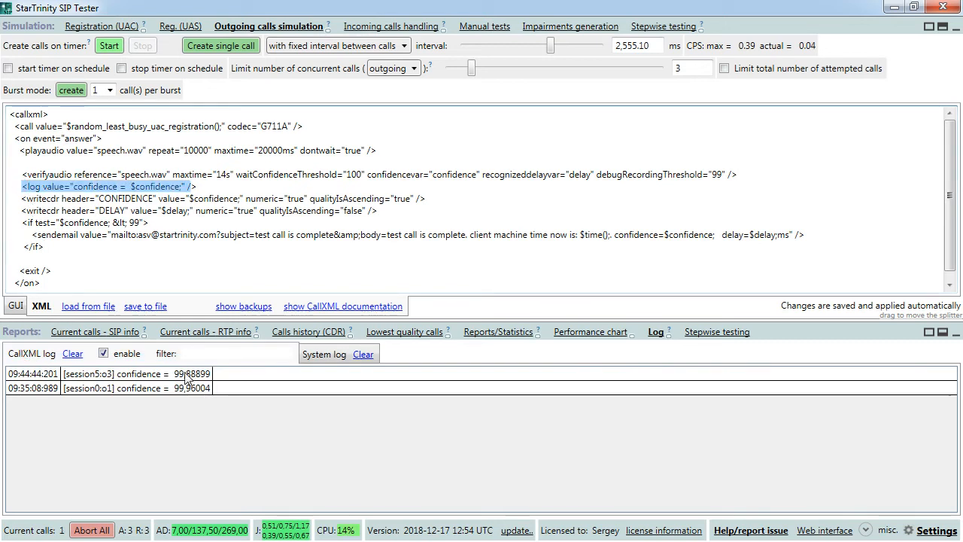
{"action": "left_click", "coordinate": [191, 376]}
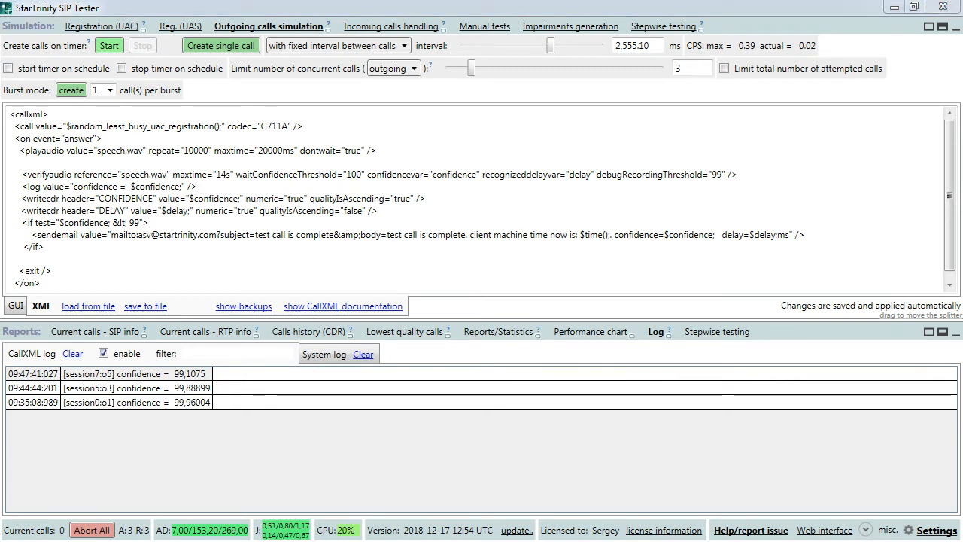
{"action": "left_click", "coordinate": [196, 252]}
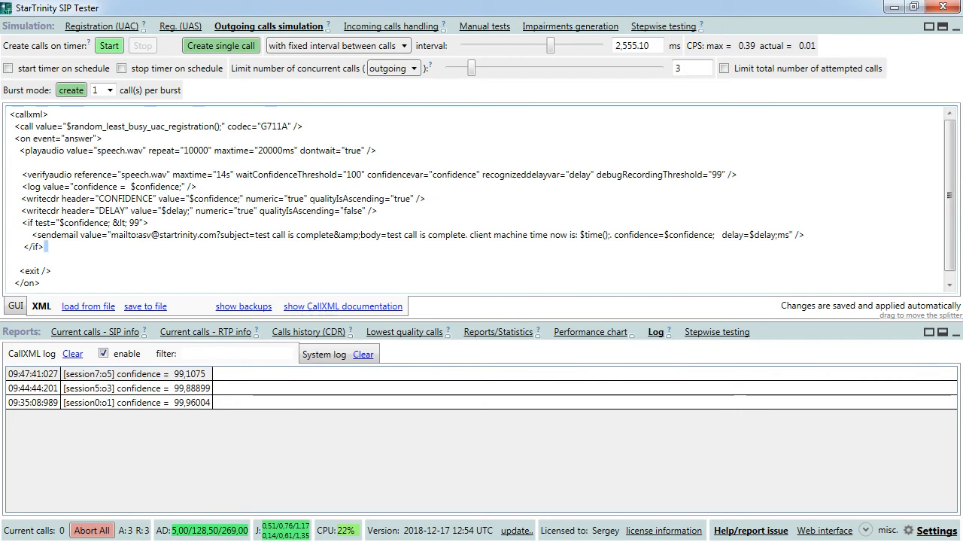
{"action": "left_click", "coordinate": [200, 374]}
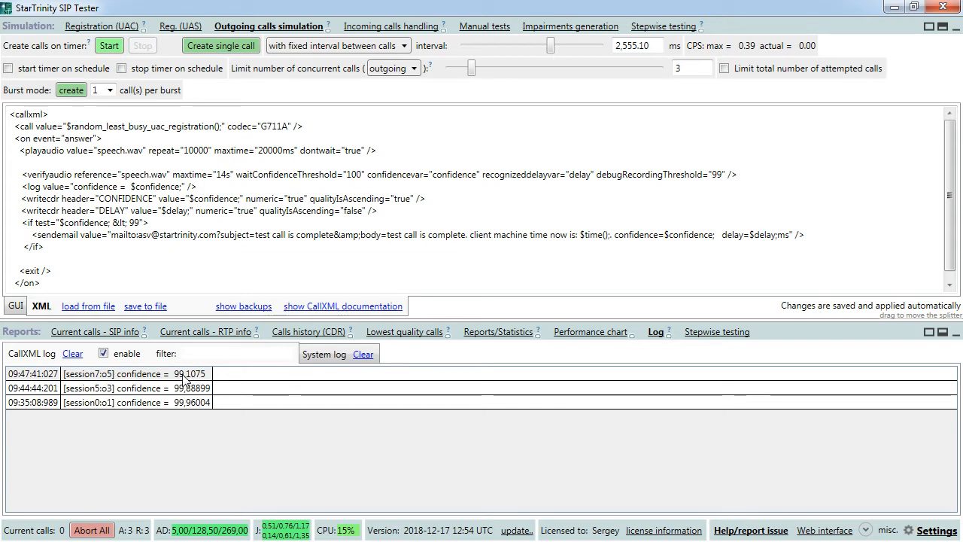
{"action": "double_click", "coordinate": [139, 223]}
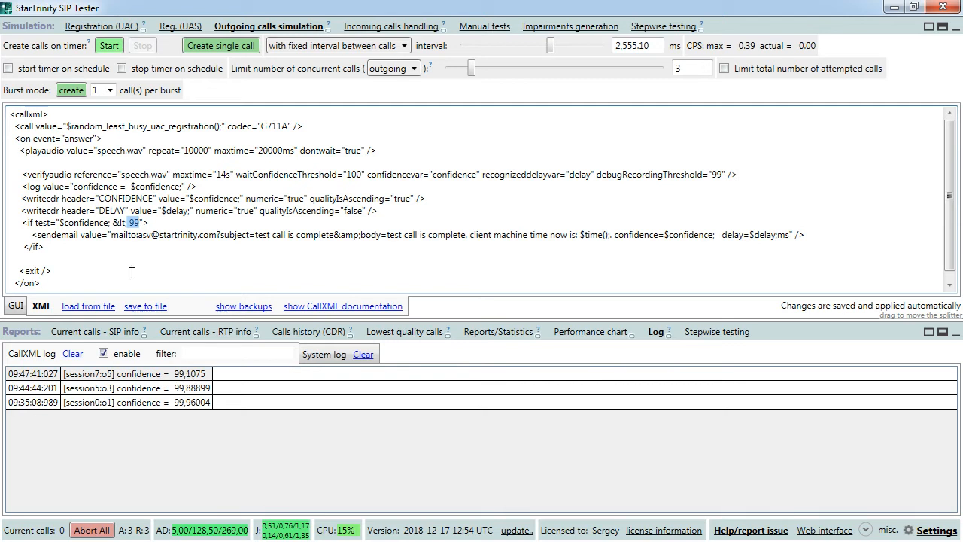
{"action": "left_click_drag", "start_coordinate": [31, 235], "coordinate": [21, 246]}
{"action": "left_click", "coordinate": [50, 258]}
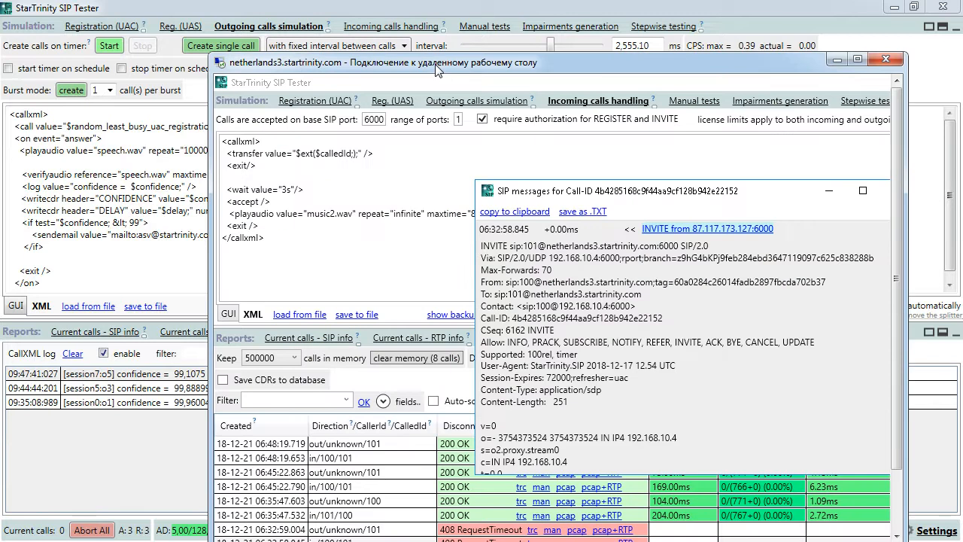
- On the remote server, enable simulated RTP packet loss and set minimum lost packets per gap to 10
{"action": "double_click", "coordinate": [436, 64]}
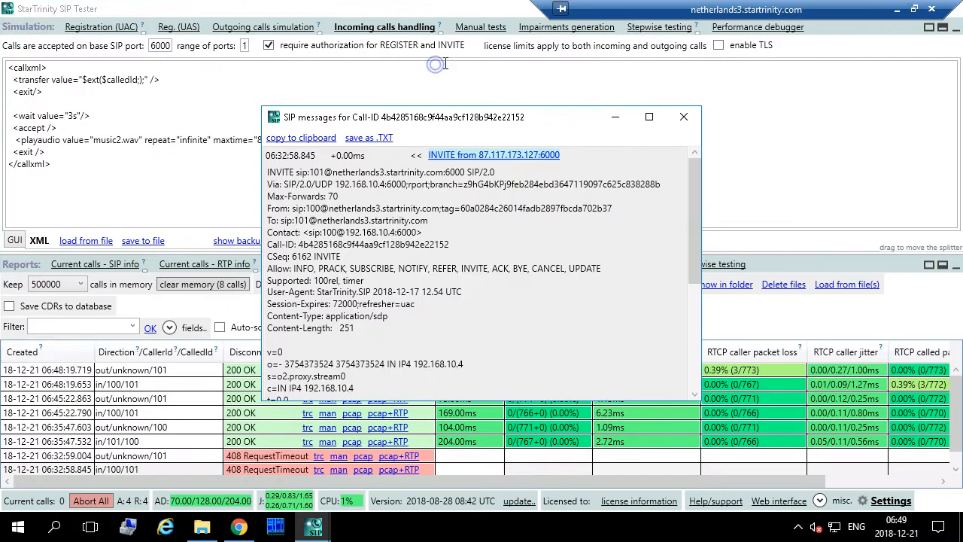
{"action": "left_click", "coordinate": [537, 28]}
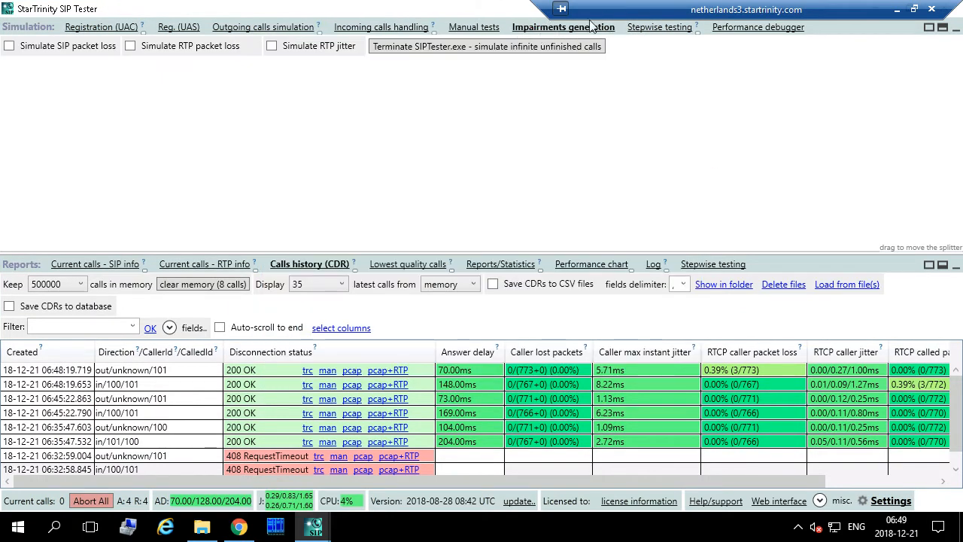
{"action": "left_click", "coordinate": [170, 50]}
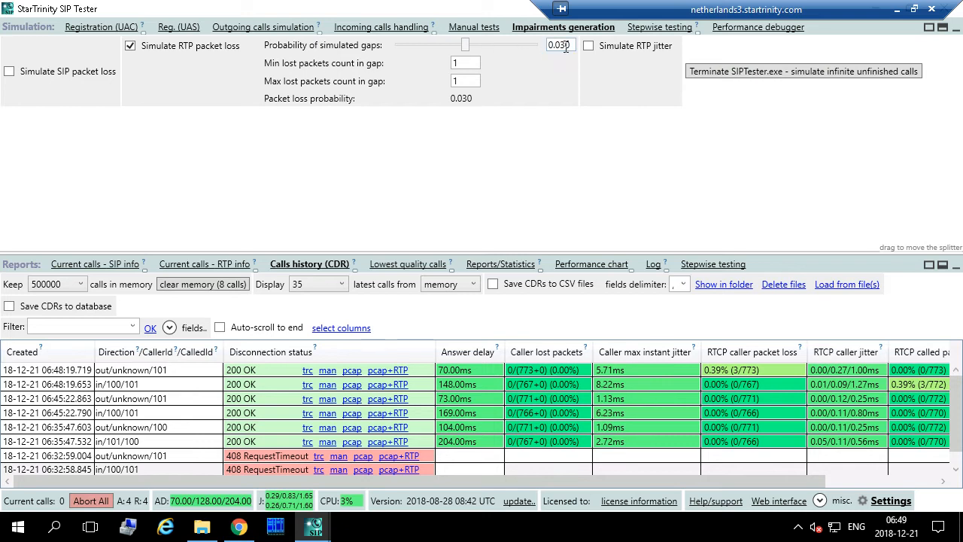
{"action": "left_click", "coordinate": [559, 47]}
{"action": "left_click", "coordinate": [561, 44]}
{"action": "left_click", "coordinate": [560, 45]}
{"action": "left_click", "coordinate": [473, 62]}
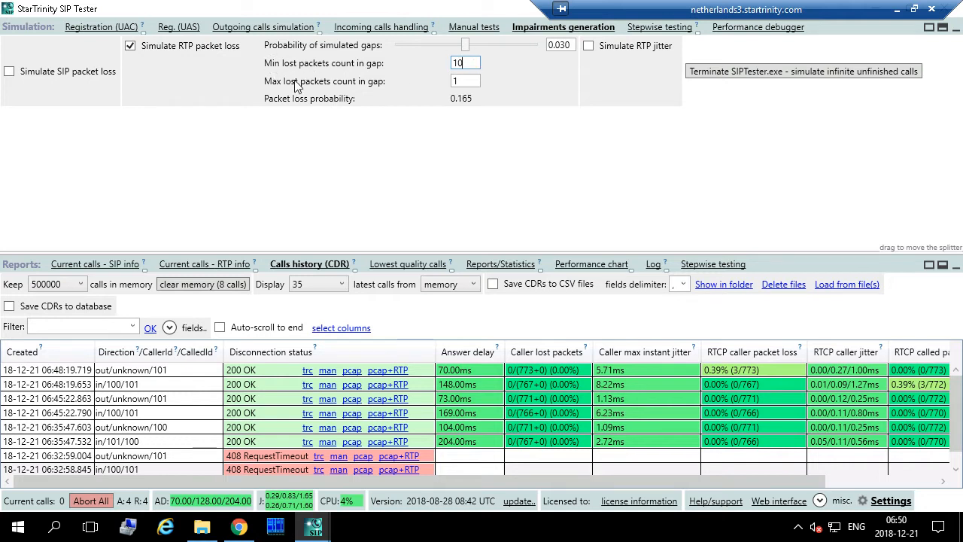
- Reset minimum lost packets per gap to 1 (loss probability 0.030) and minimize the remote session
{"action": "left_click", "coordinate": [461, 81]}
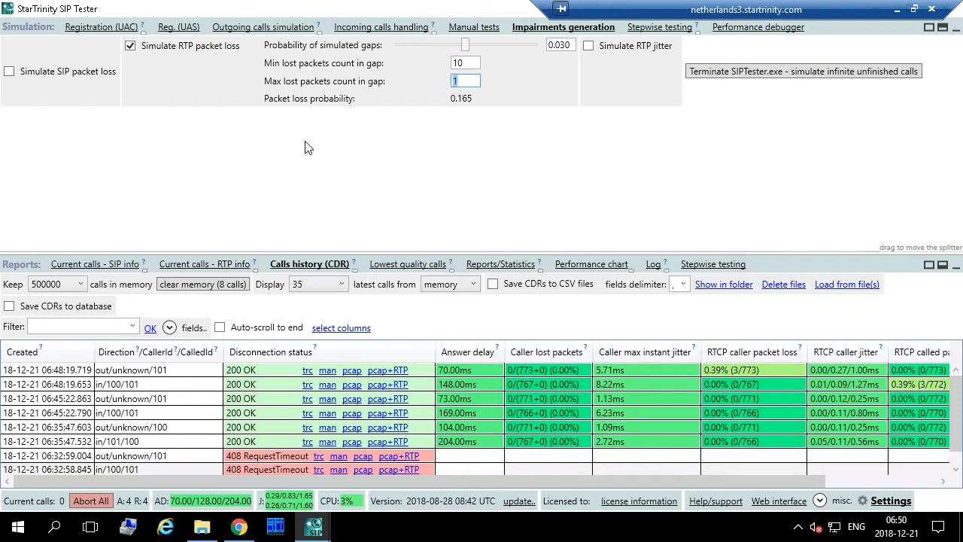
{"action": "left_click", "coordinate": [468, 64]}
{"action": "left_click_drag", "start_coordinate": [458, 62], "coordinate": [474, 62]}
{"action": "key", "text": "BackSpace"}
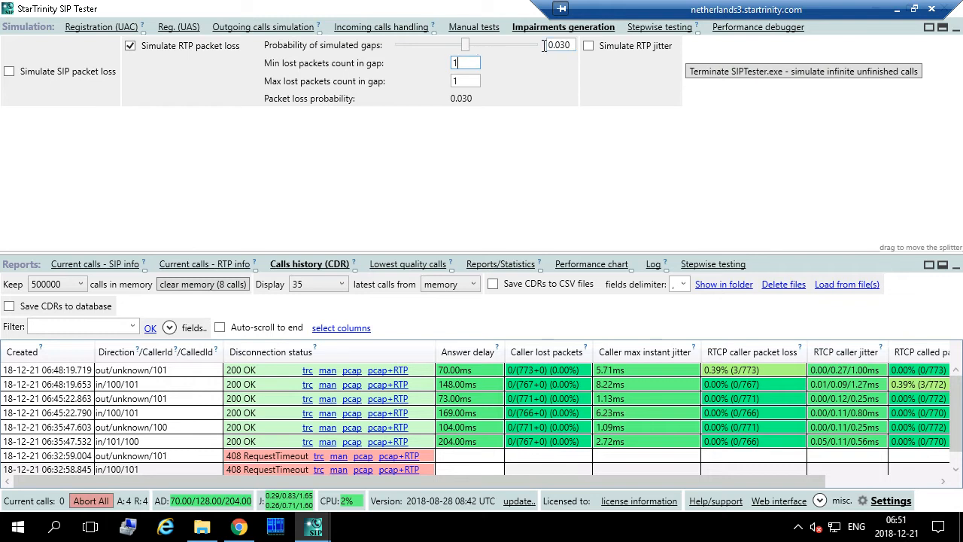
{"action": "left_click_drag", "start_coordinate": [562, 46], "coordinate": [572, 46]}
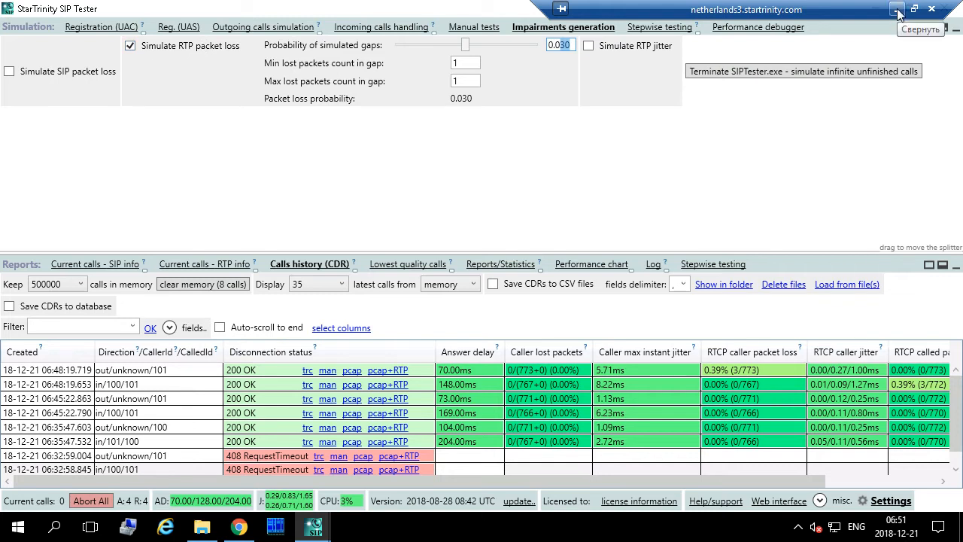
{"action": "left_click", "coordinate": [897, 10]}
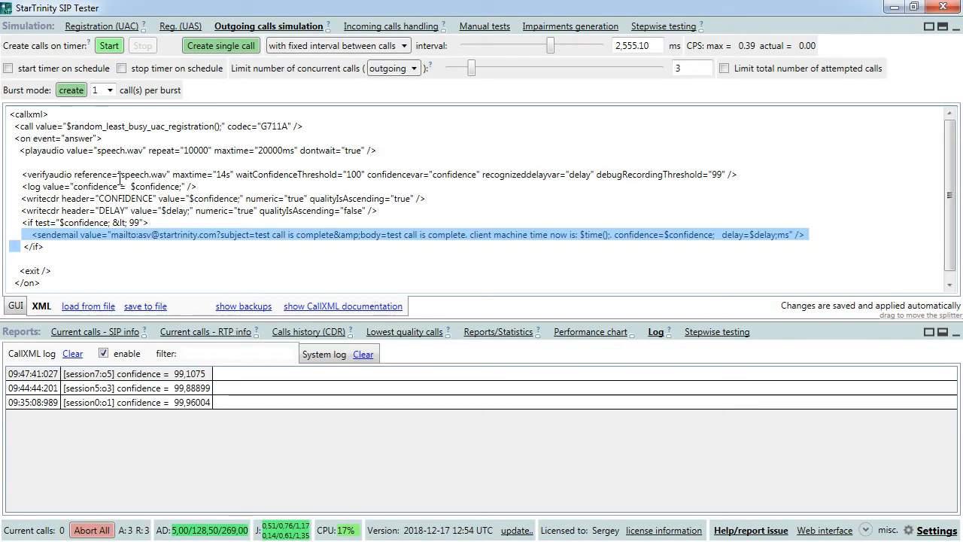
- Start single test calls and view the Calls history listing the 09:50:54 and 09:50:57 calls
{"action": "left_click", "coordinate": [227, 47]}
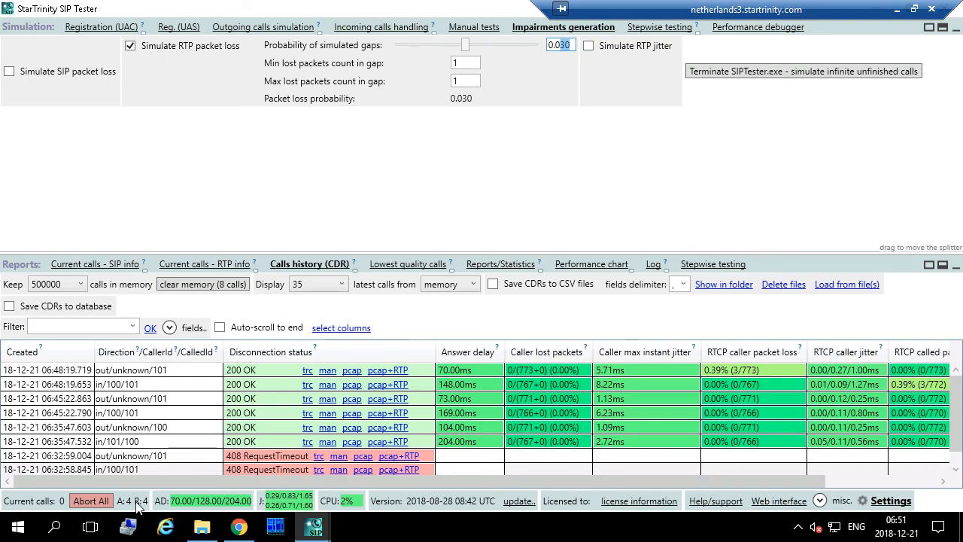
{"action": "left_click", "coordinate": [897, 9]}
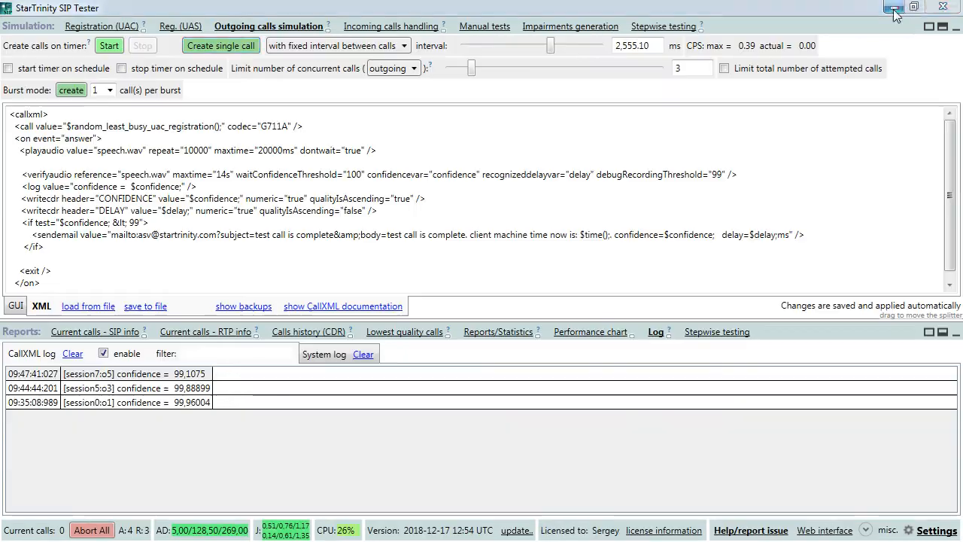
{"action": "left_click", "coordinate": [224, 47]}
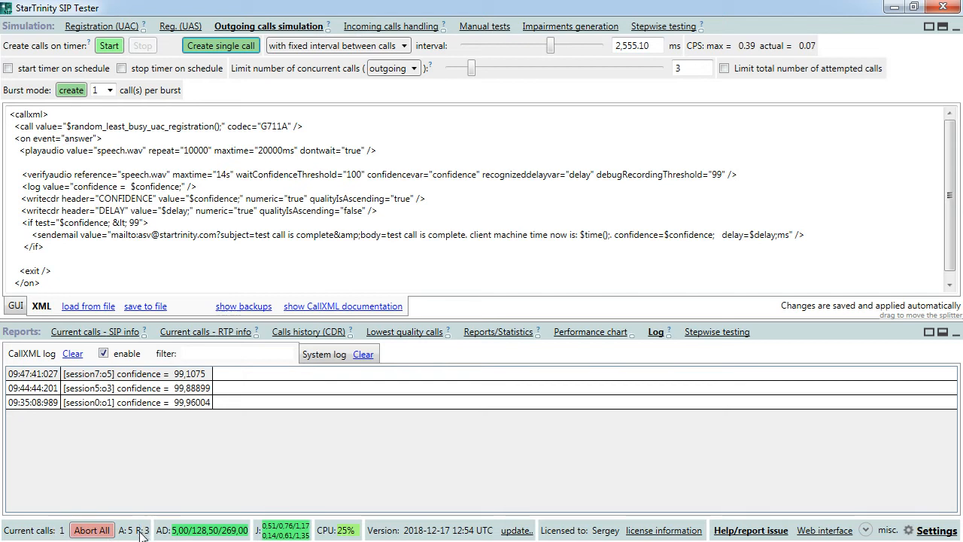
{"action": "left_click", "coordinate": [323, 333]}
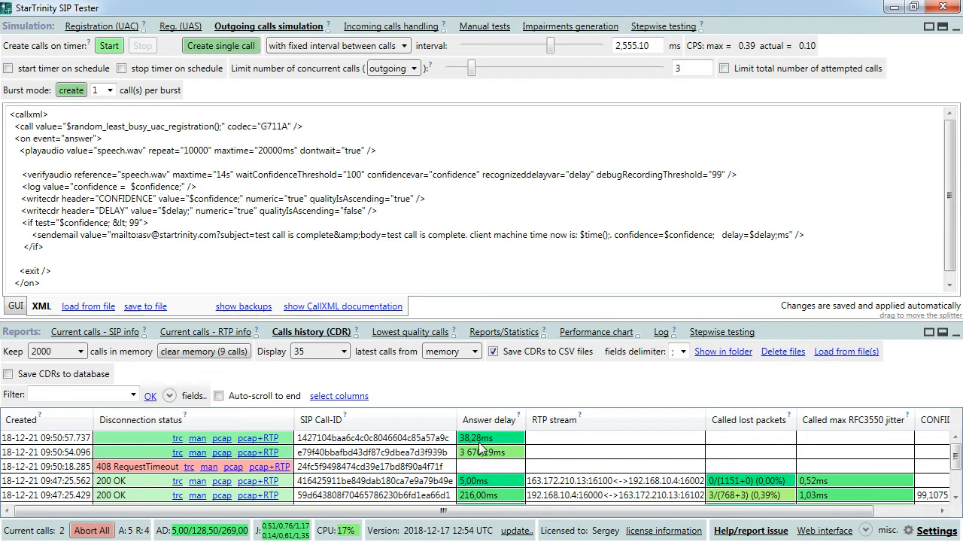
- Check the 408 call's SIP messages, then open the 2,56%-loss call's log at confidence 89,94272
{"action": "left_click", "coordinate": [189, 468]}
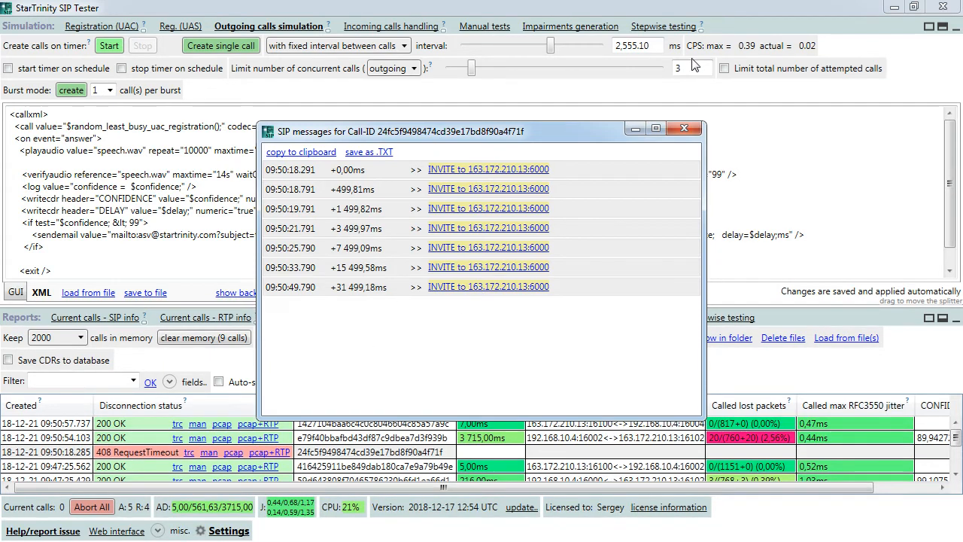
{"action": "left_click", "coordinate": [683, 131]}
{"action": "left_click", "coordinate": [98, 437]}
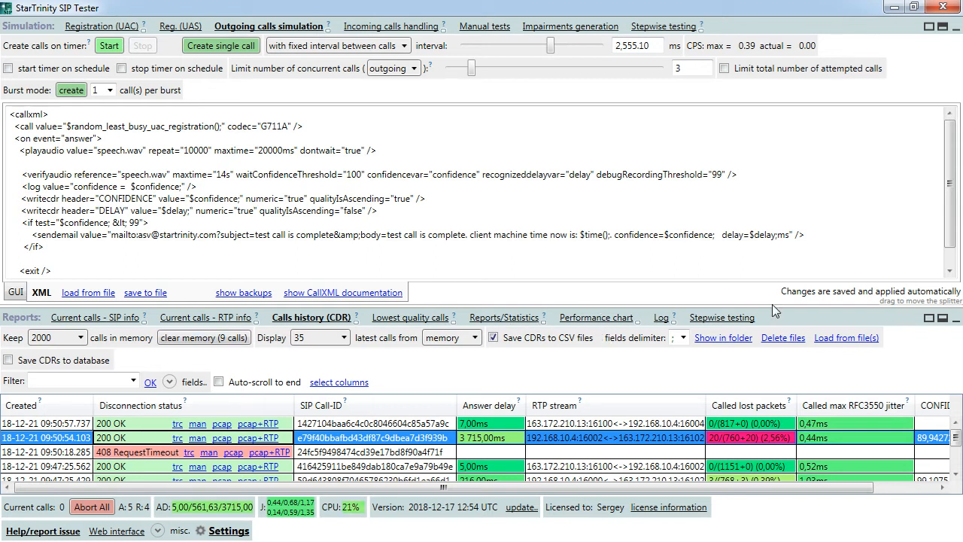
{"action": "left_click", "coordinate": [657, 319]}
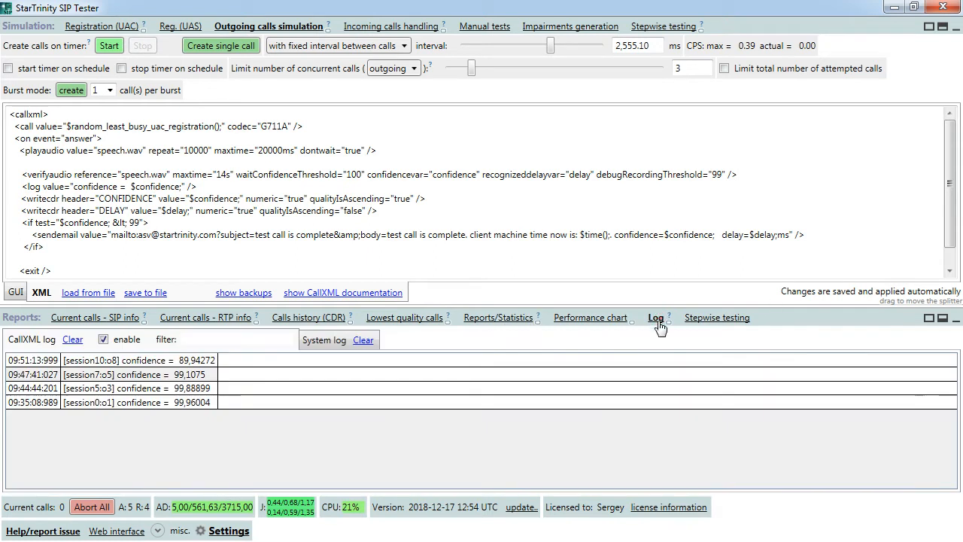
{"action": "left_click", "coordinate": [182, 362]}
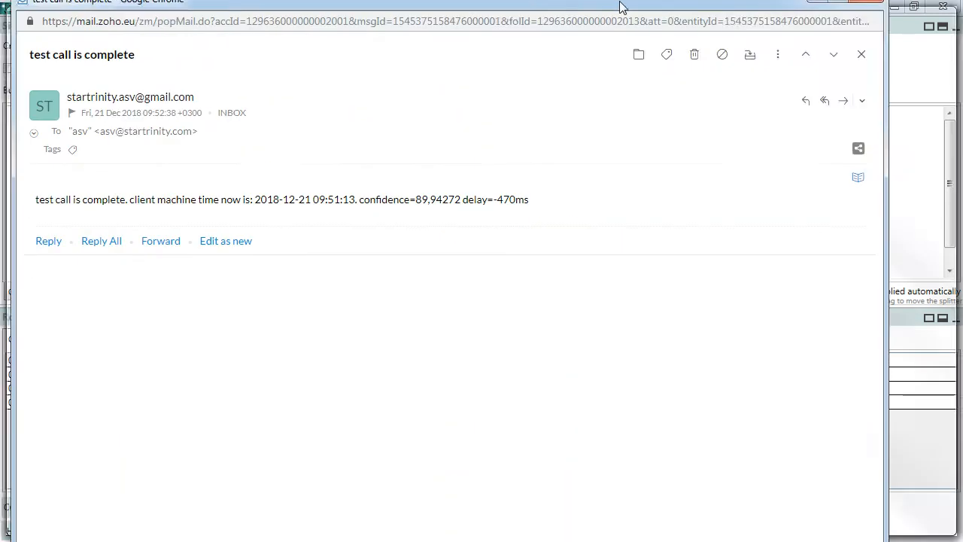
- Maximize the test-call email, highlight its confidence=89,94272 line, then minimize the mail window
{"action": "left_click_drag", "start_coordinate": [624, 4], "coordinate": [652, 15]}
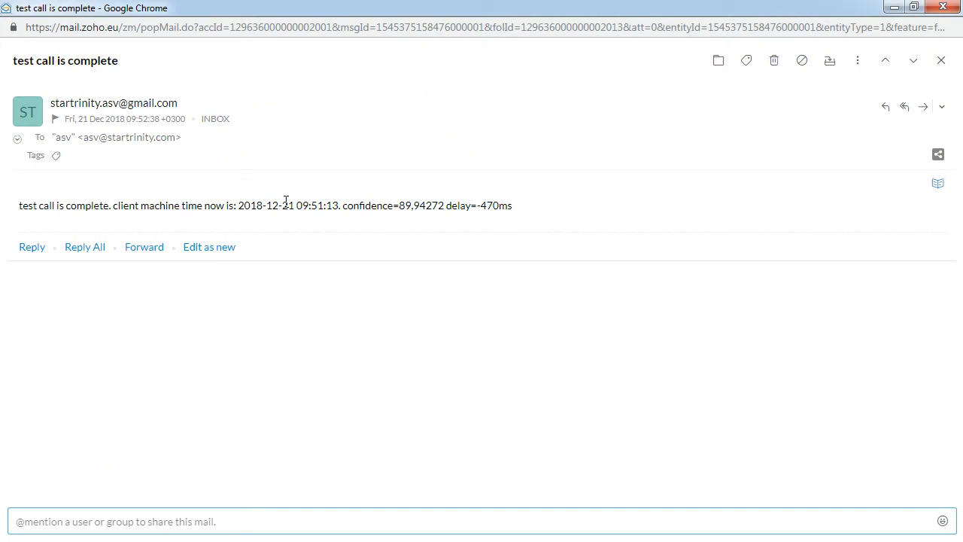
{"action": "left_click_drag", "start_coordinate": [233, 204], "coordinate": [462, 201]}
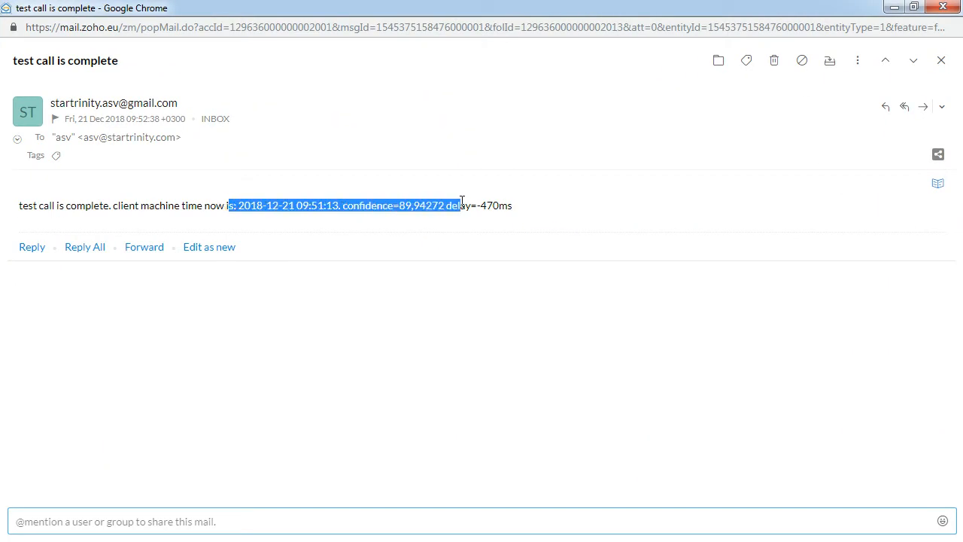
{"action": "left_click", "coordinate": [542, 206]}
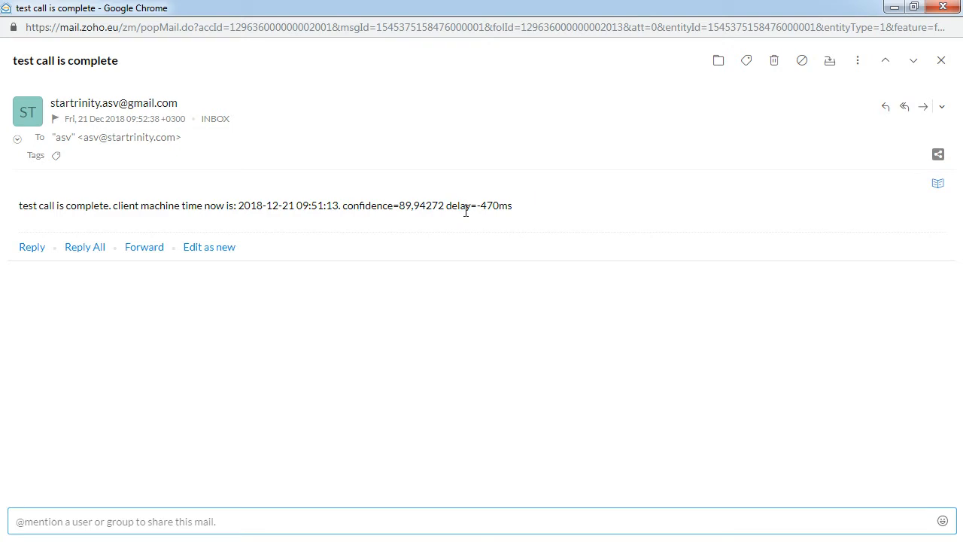
{"action": "triple_click", "coordinate": [516, 209]}
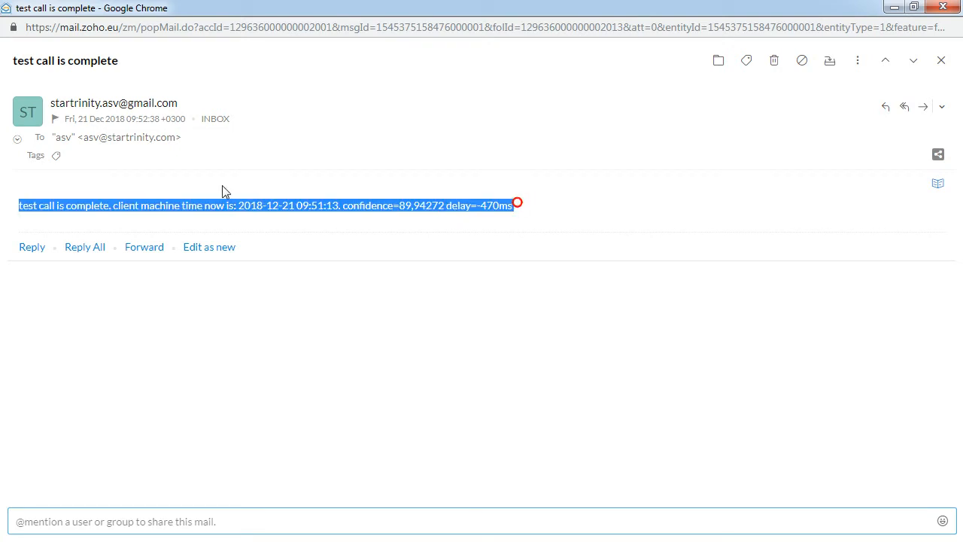
{"action": "left_click", "coordinate": [894, 7]}
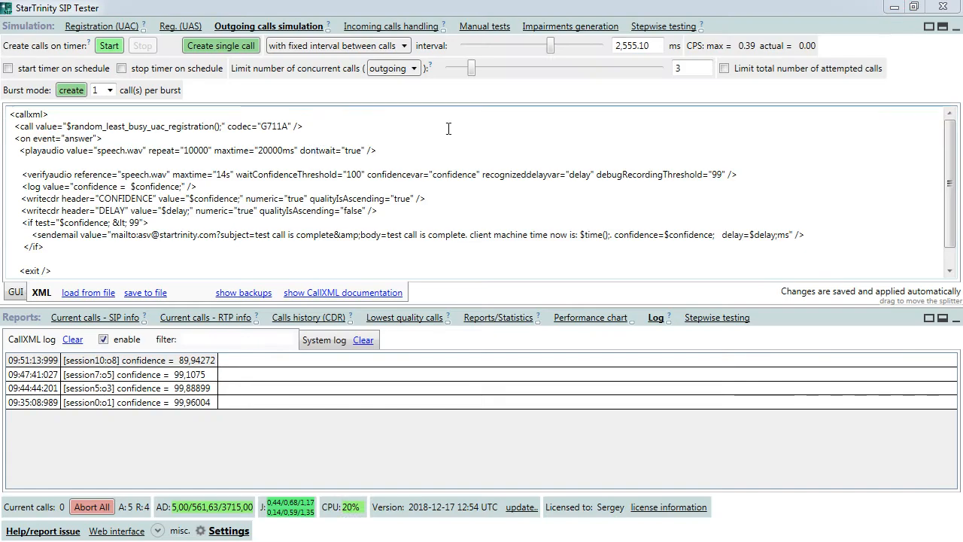
- Insert an indented <sendhttprequest /> line directly after the sendemail action
{"action": "left_click", "coordinate": [78, 236]}
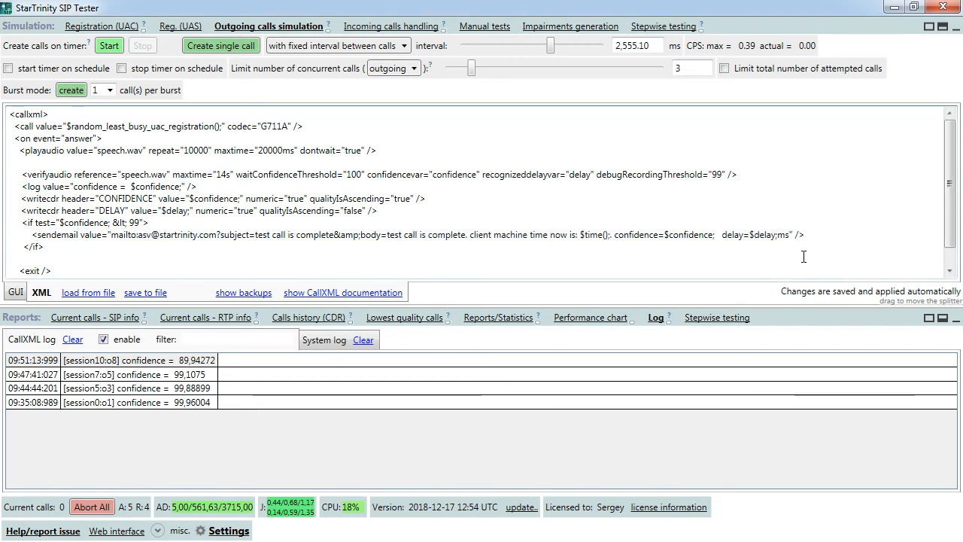
{"action": "left_click", "coordinate": [818, 234]}
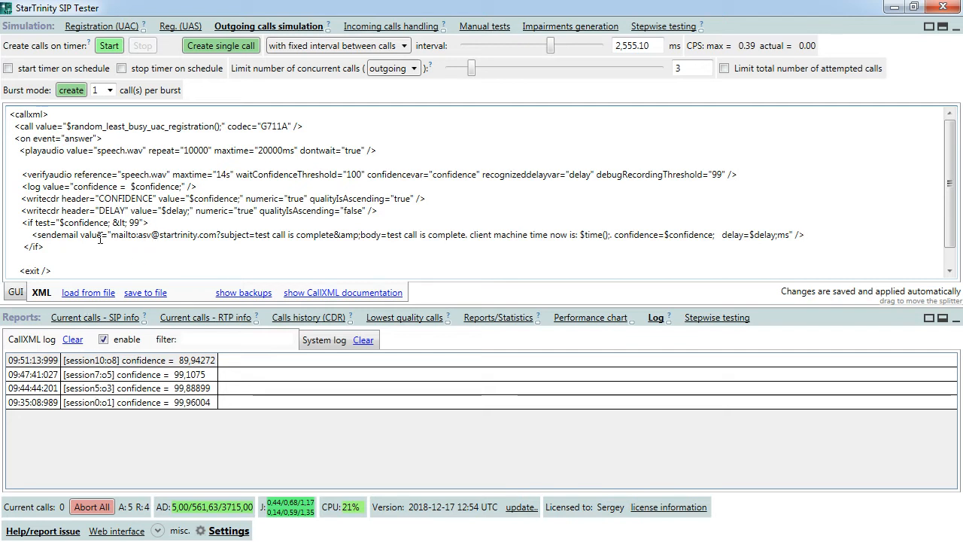
{"action": "key", "text": "Return"}
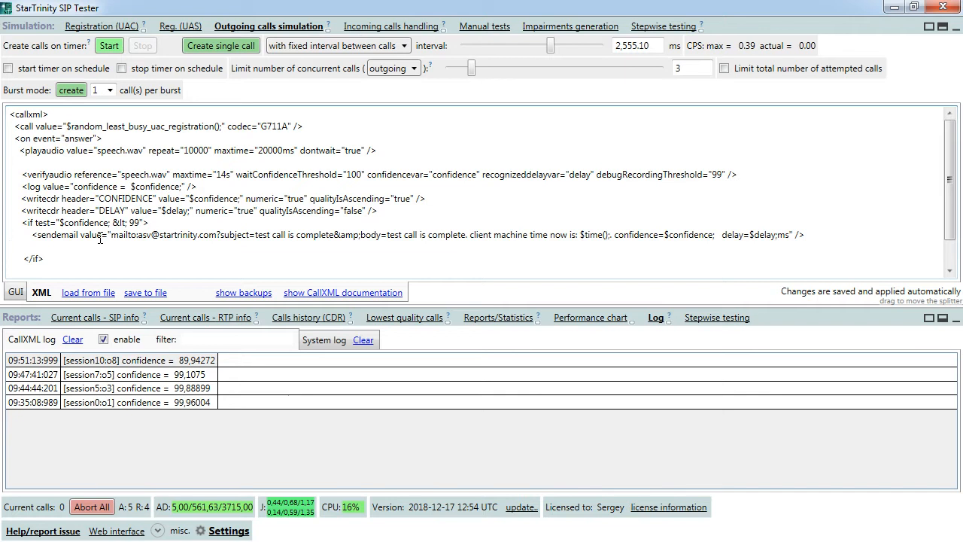
{"action": "type", "text": "<send"}
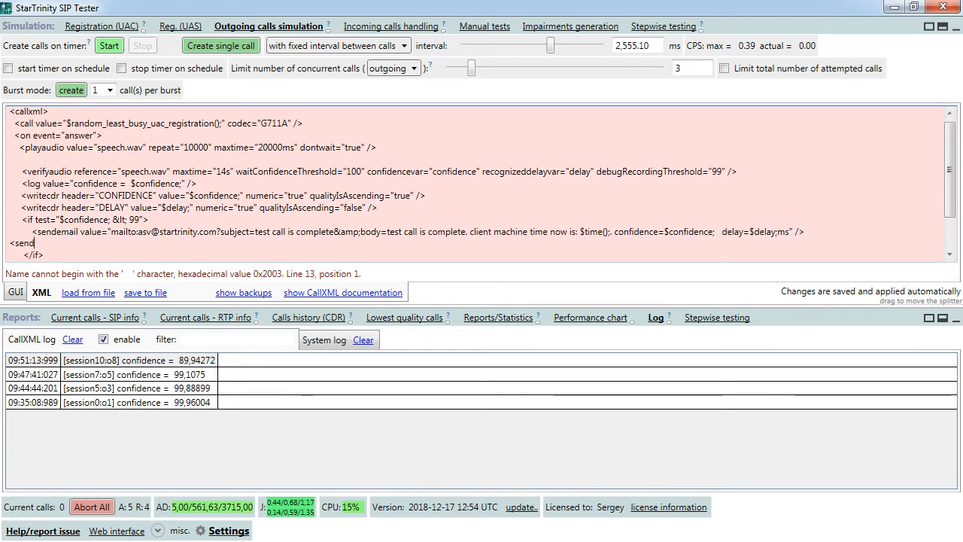
{"action": "type", "text": "httprequest />"}
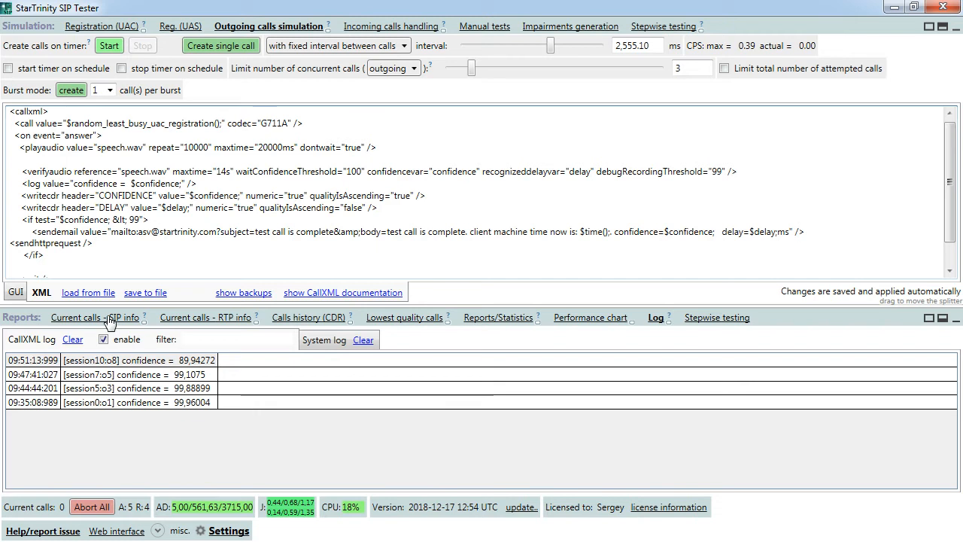
{"action": "left_click", "coordinate": [11, 243]}
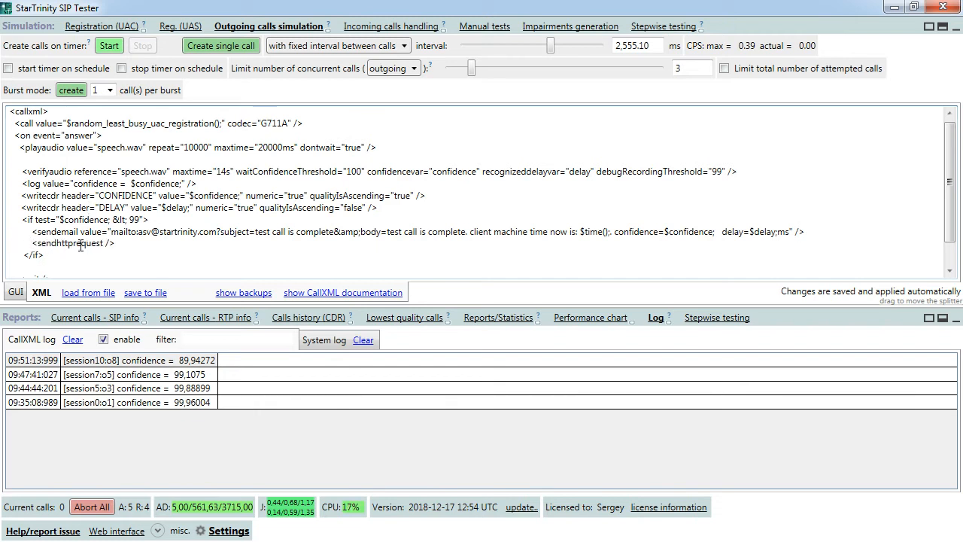
- Review the sendemail parameters and the new sendhttprequest line, and bring the VoIP Status browser into view
{"action": "left_click_drag", "start_coordinate": [37, 243], "coordinate": [104, 250]}
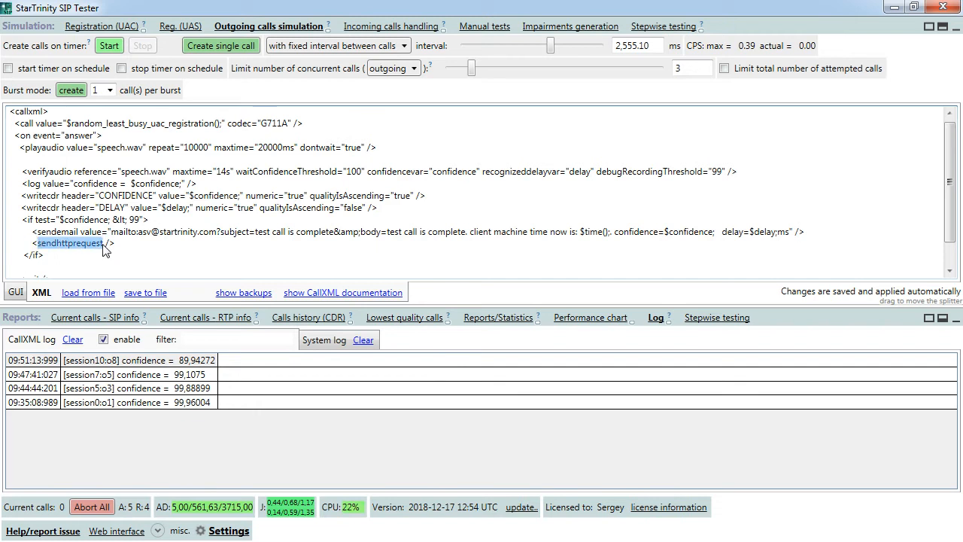
{"action": "left_click", "coordinate": [104, 245]}
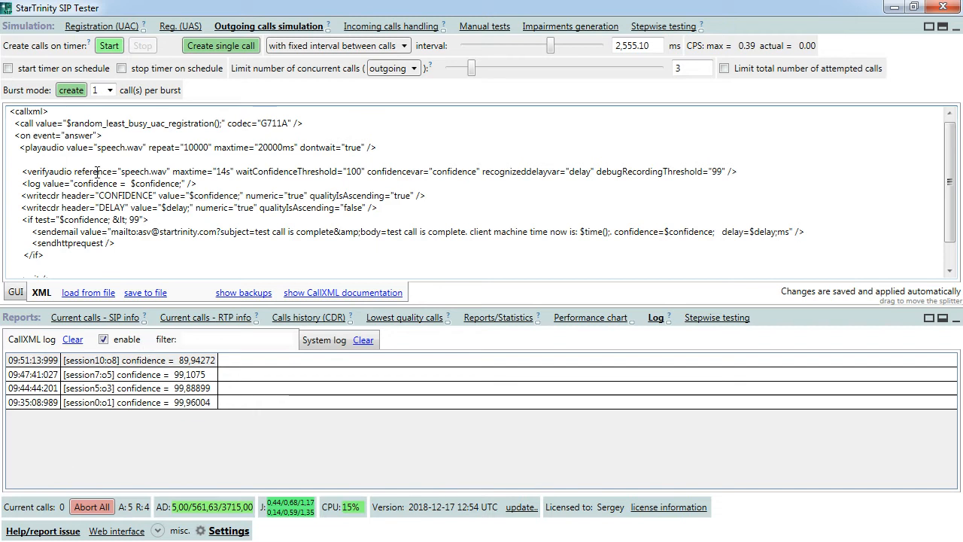
{"action": "left_click", "coordinate": [105, 244]}
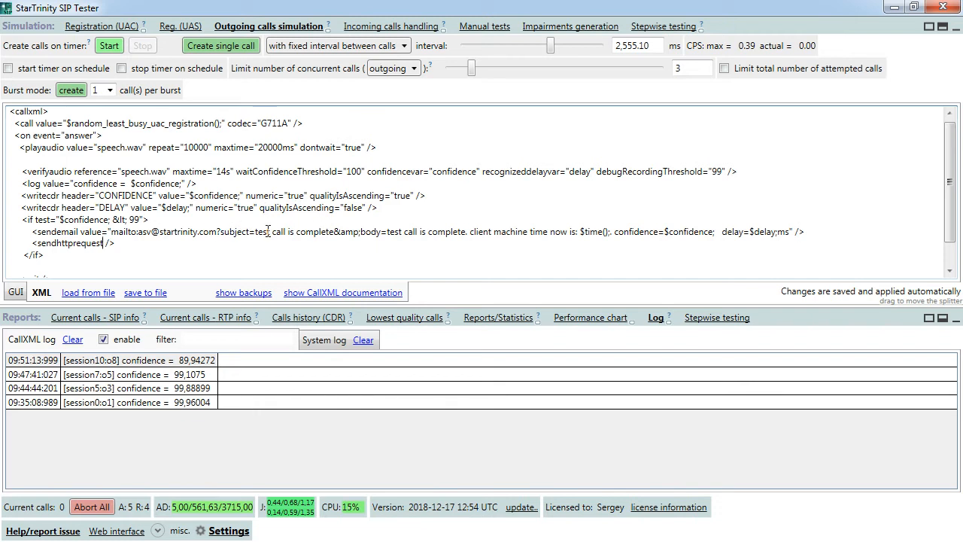
{"action": "left_click_drag", "start_coordinate": [268, 230], "coordinate": [389, 234]}
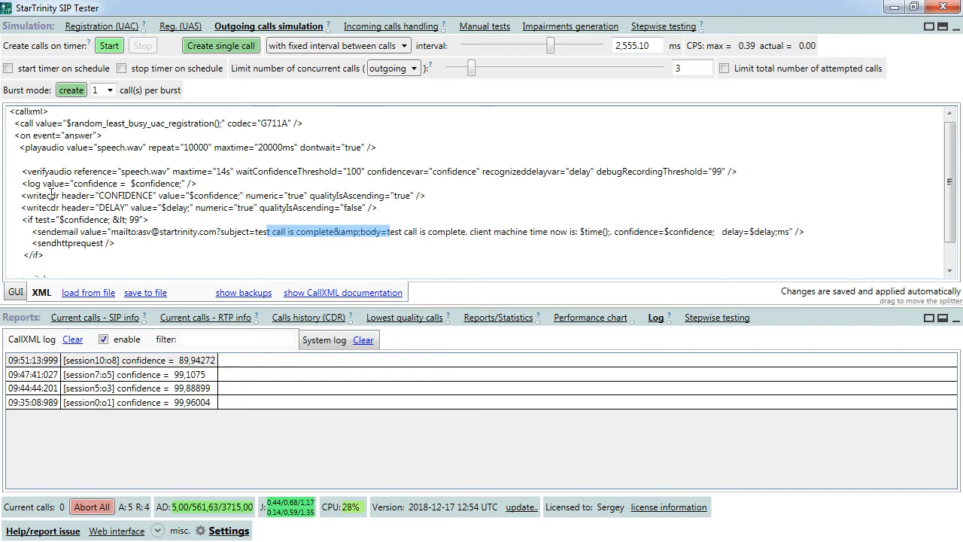
{"action": "left_click", "coordinate": [31, 231]}
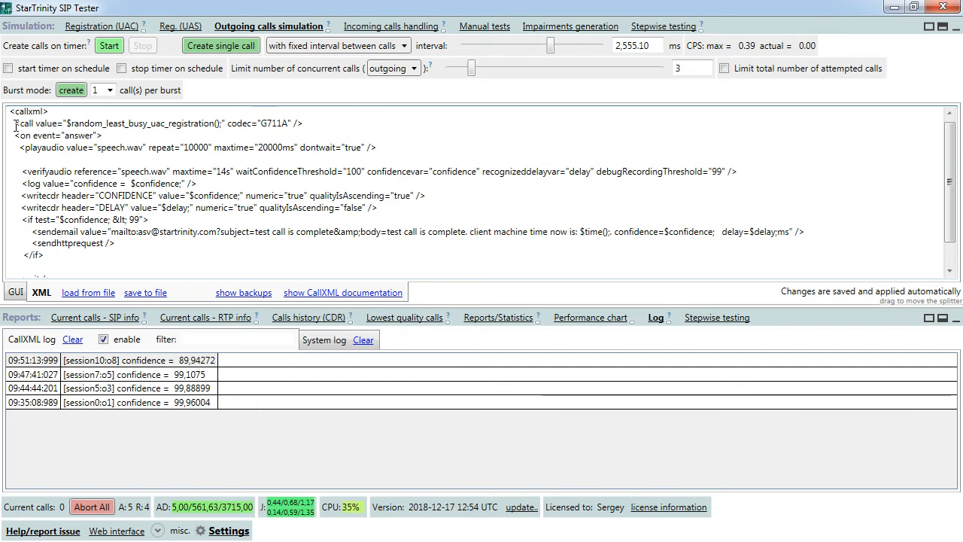
{"action": "left_click_drag", "start_coordinate": [13, 122], "coordinate": [310, 123]}
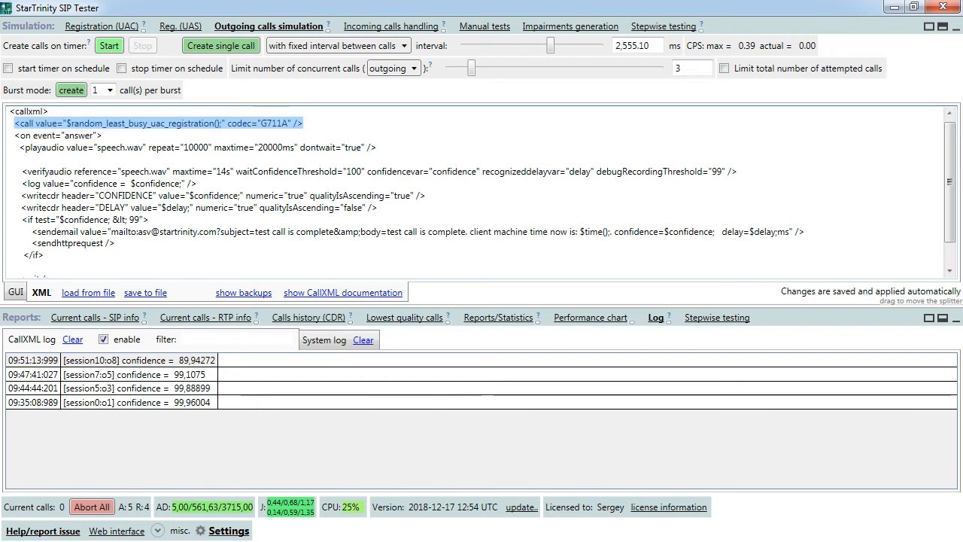
{"action": "left_click_drag", "start_coordinate": [32, 242], "coordinate": [115, 243]}
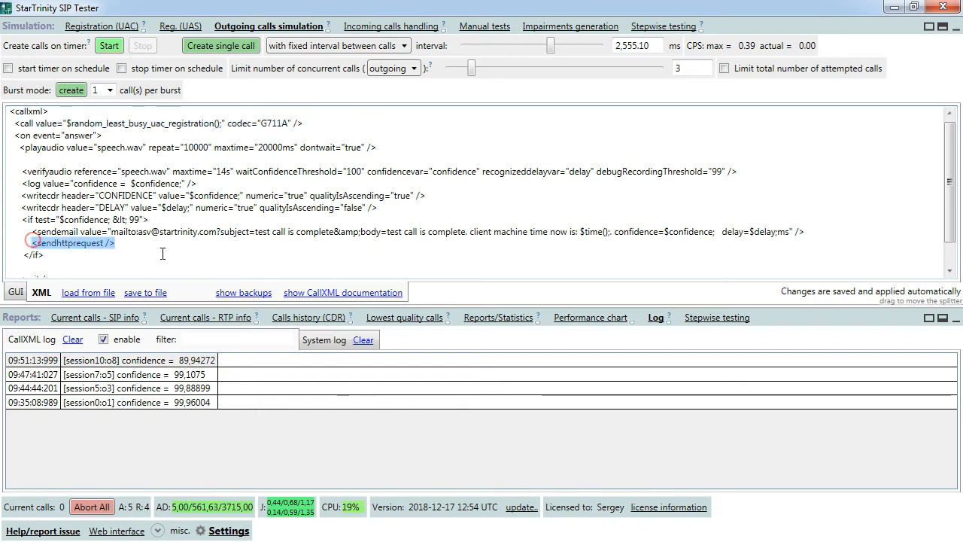
{"action": "left_click", "coordinate": [35, 220]}
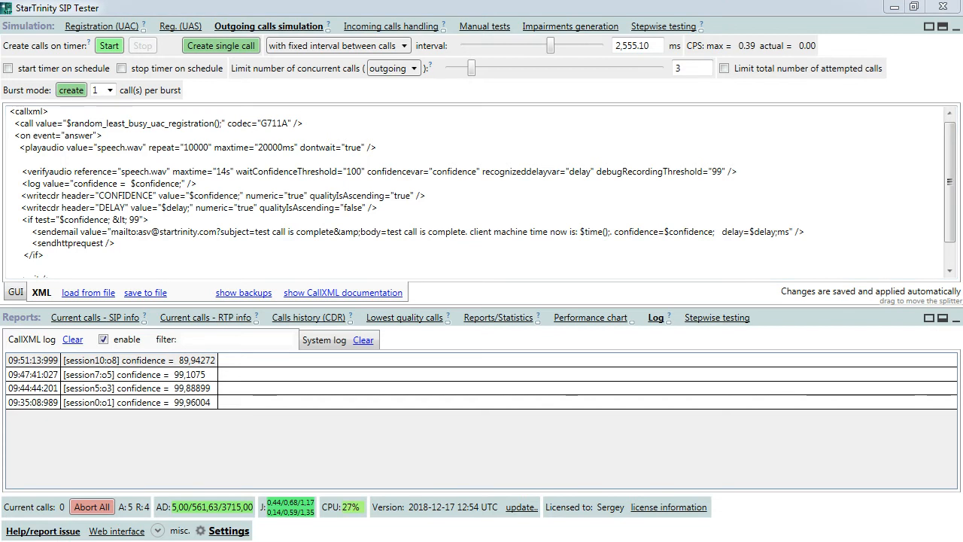
{"action": "left_click_drag", "start_coordinate": [437, 541], "coordinate": [465, 183]}
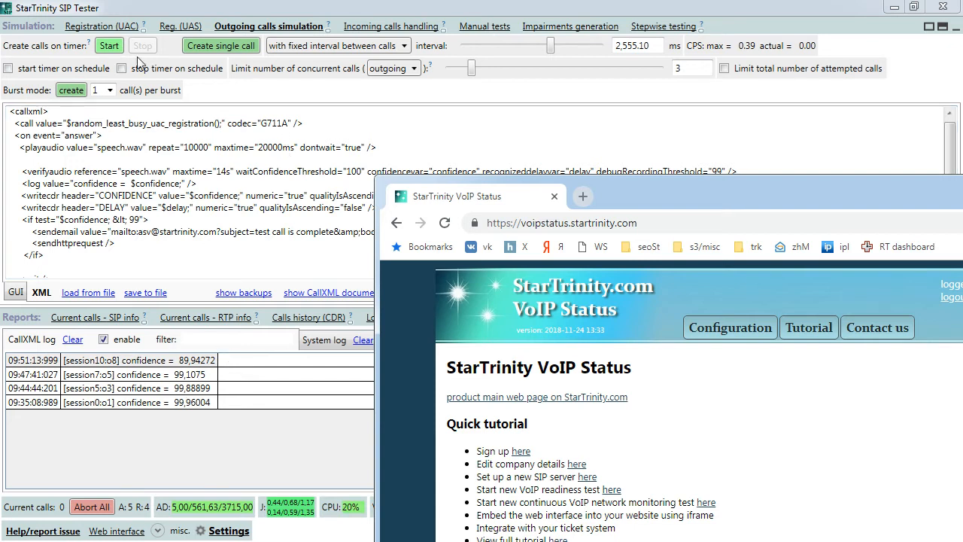
- Maximize the VoIP Status browser and go to Configuration > Continuous echo audio tests
{"action": "left_click", "coordinate": [11, 124]}
{"action": "double_click", "coordinate": [688, 195]}
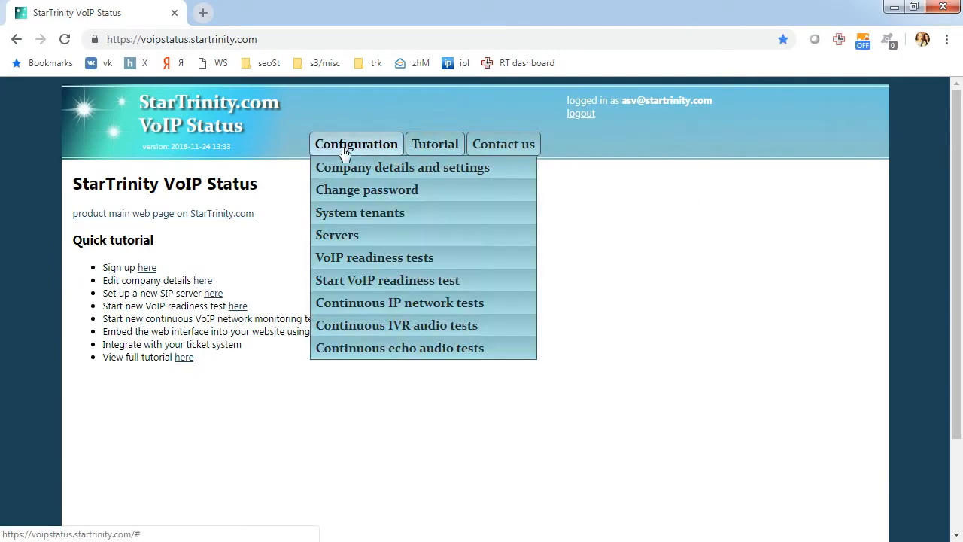
{"action": "mouse_move", "coordinate": [323, 151]}
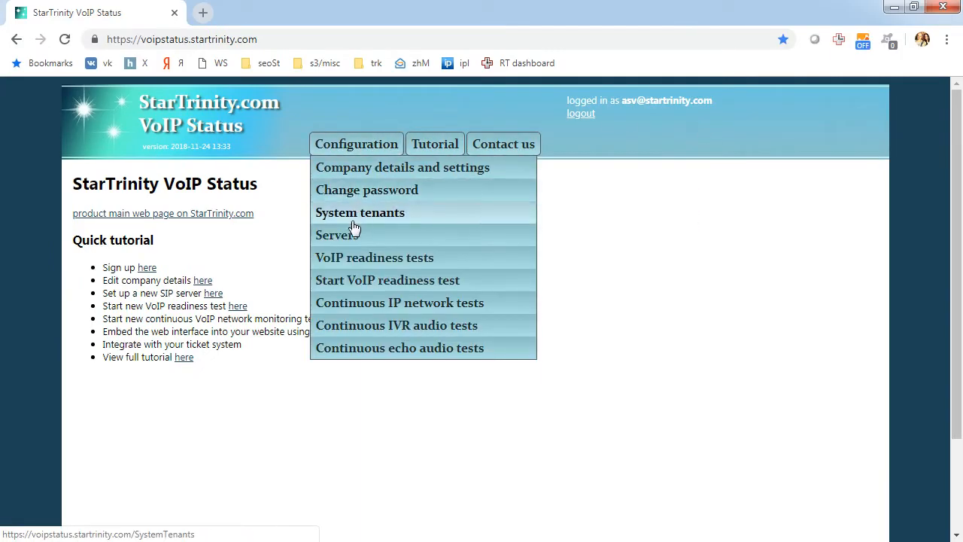
{"action": "left_click", "coordinate": [394, 353]}
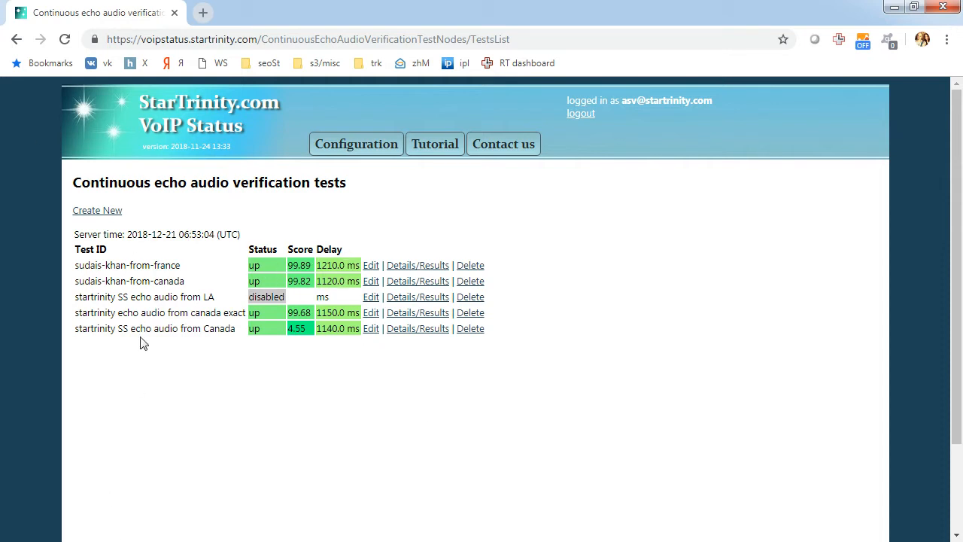
- Find the 'startrinity echo audio from canada exact' row and open its Details/Results page
{"action": "left_click_drag", "start_coordinate": [78, 312], "coordinate": [158, 313]}
{"action": "left_click_drag", "start_coordinate": [75, 313], "coordinate": [246, 313]}
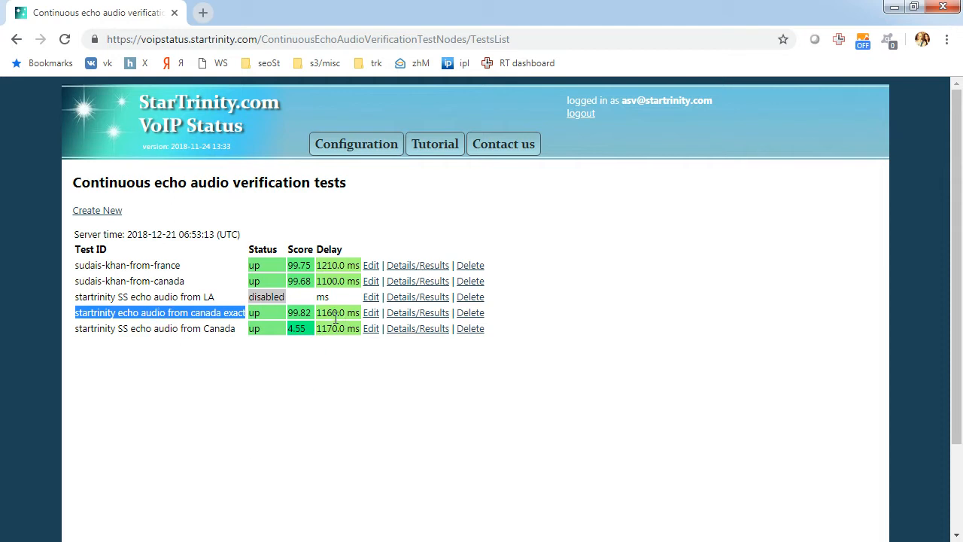
{"action": "left_click_drag", "start_coordinate": [189, 313], "coordinate": [234, 313]}
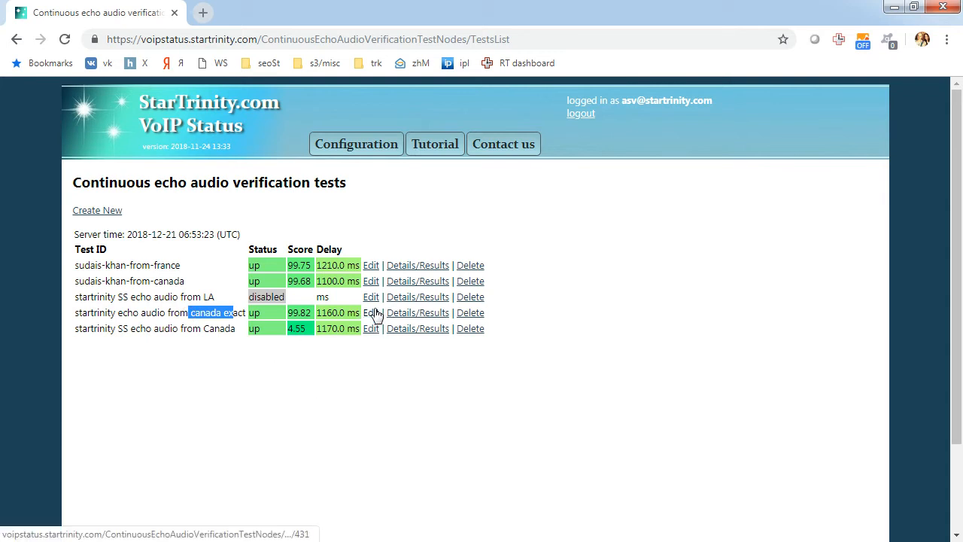
{"action": "left_click", "coordinate": [420, 315]}
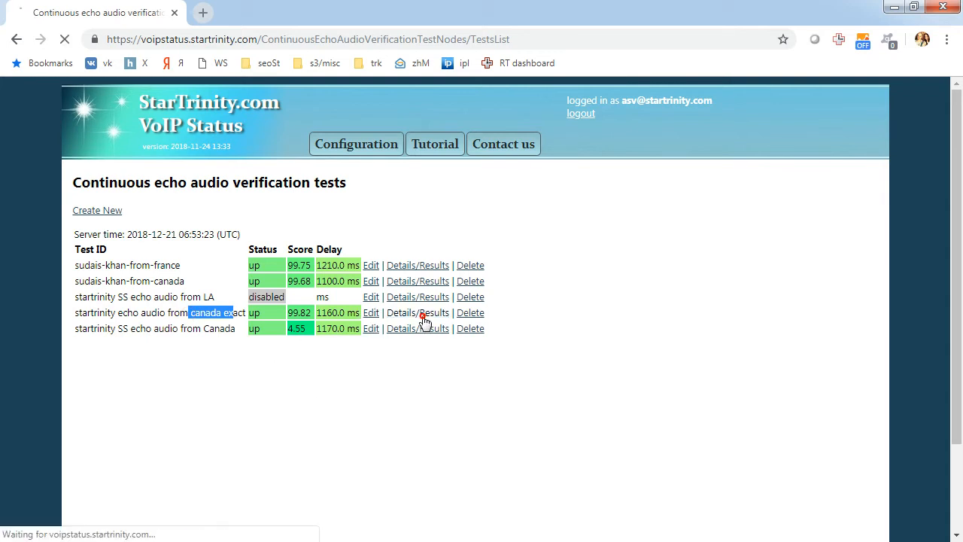
{"action": "left_click", "coordinate": [16, 39]}
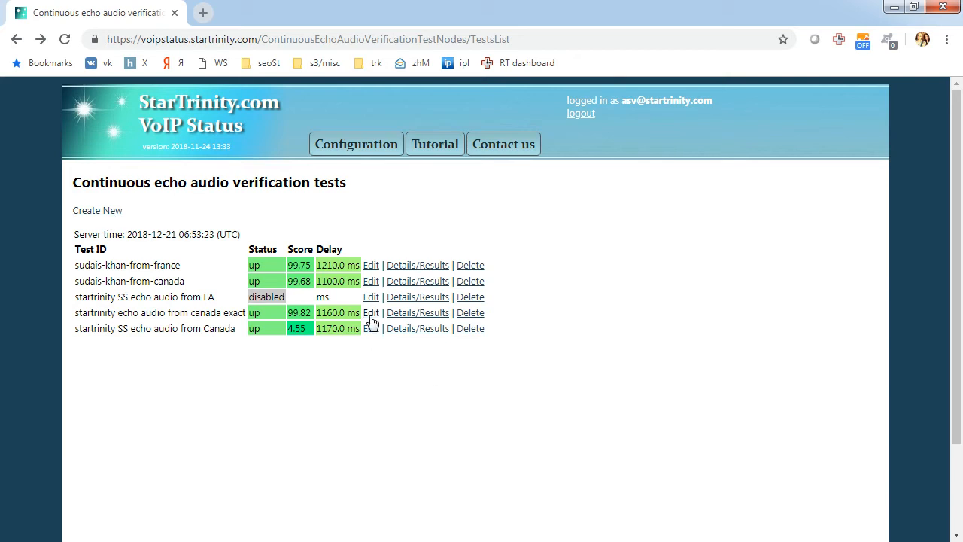
{"action": "left_click", "coordinate": [405, 315]}
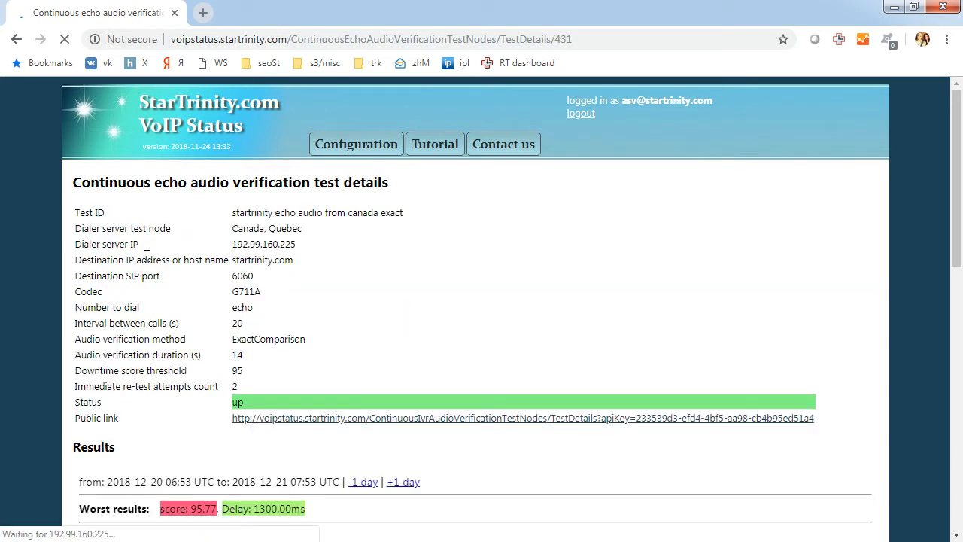
- Scroll the canada exact results past the History chart (worst score 95.77, delay 1300ms) to the Call Detail Records
{"action": "scroll", "coordinate": [183, 252], "scroll_direction": "down", "scroll_amount": 2}
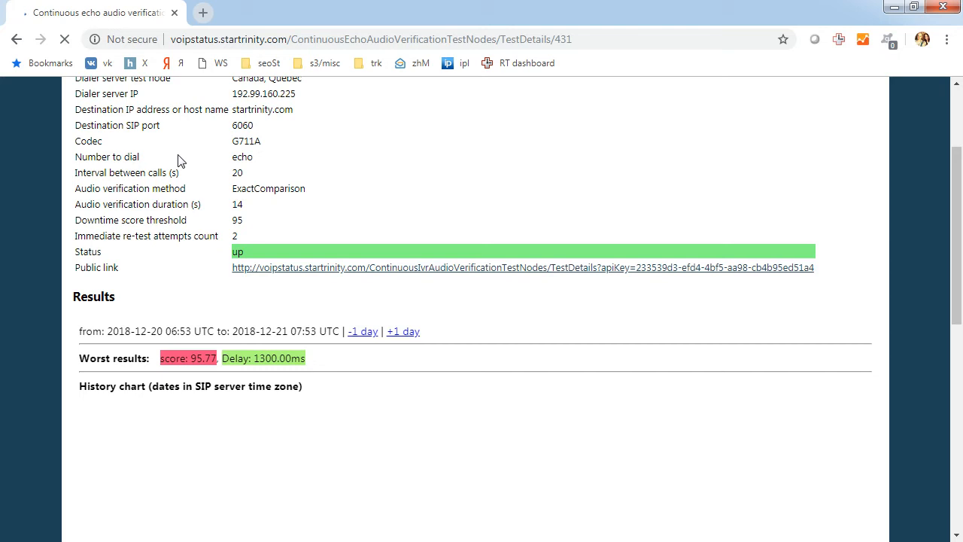
{"action": "scroll", "coordinate": [173, 174], "scroll_direction": "up", "scroll_amount": 2}
{"action": "scroll", "coordinate": [172, 176], "scroll_direction": "down", "scroll_amount": 4}
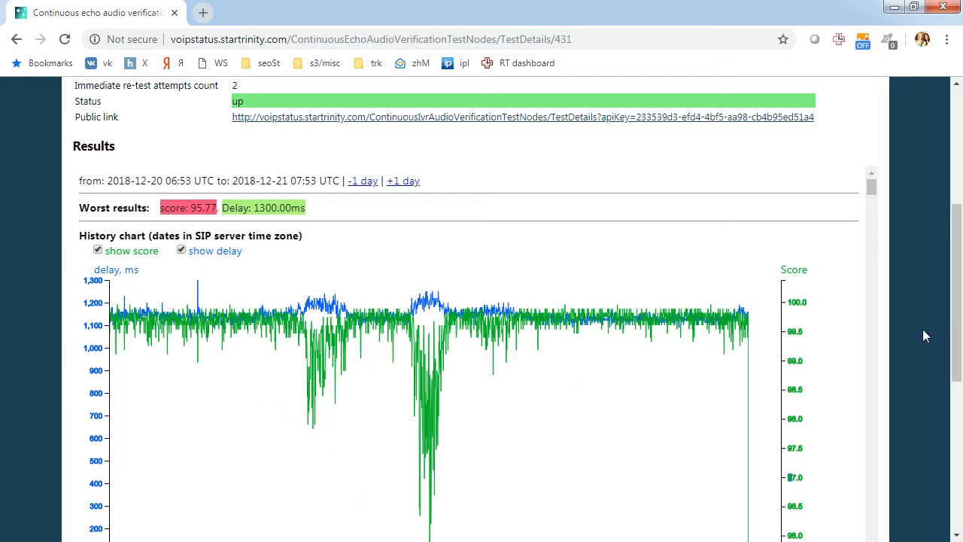
{"action": "left_click_drag", "start_coordinate": [955, 230], "coordinate": [961, 367]}
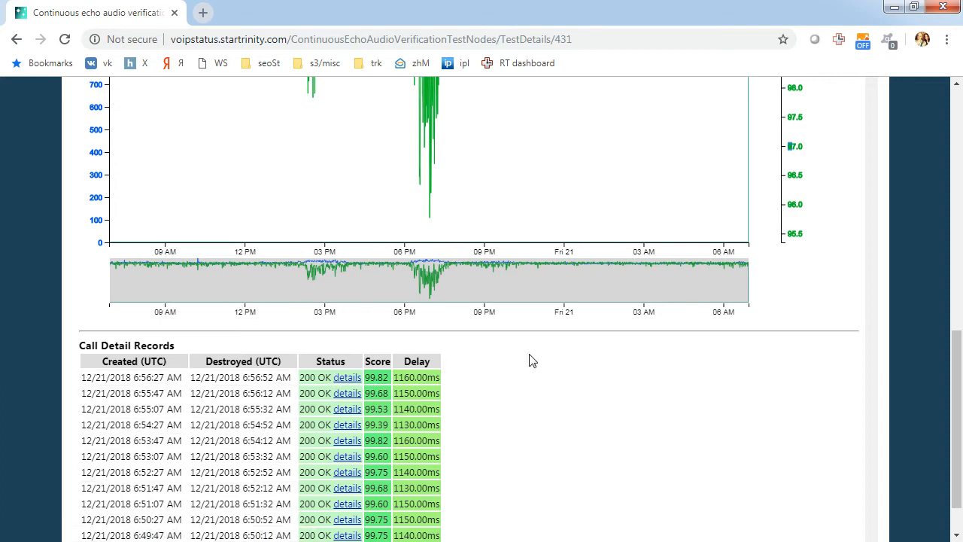
{"action": "scroll", "coordinate": [433, 387], "scroll_direction": "down", "scroll_amount": 3}
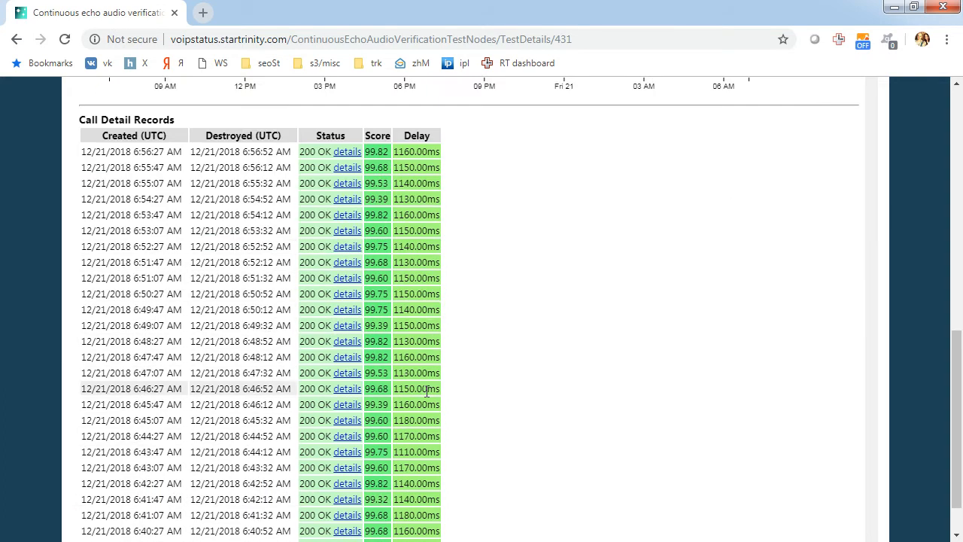
{"action": "left_click", "coordinate": [348, 161]}
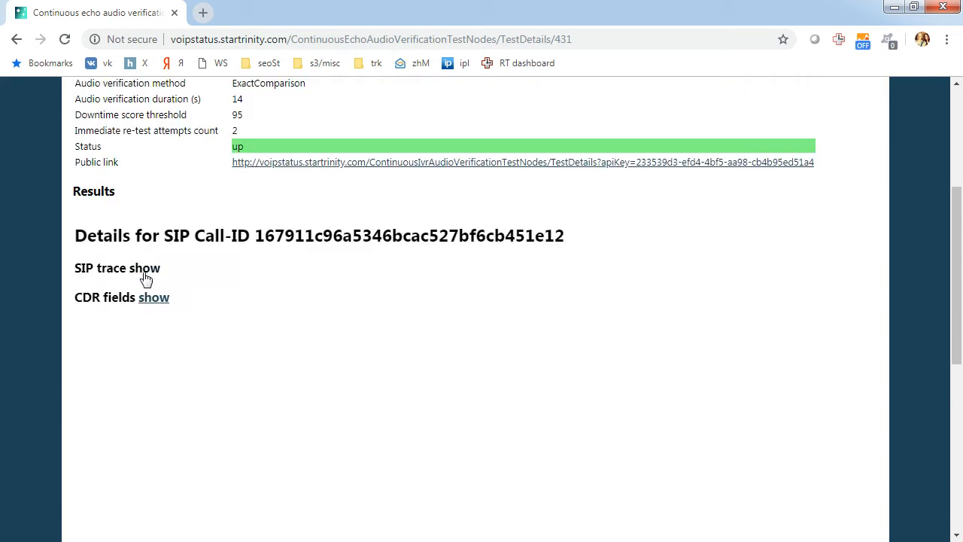
{"action": "left_click", "coordinate": [145, 271]}
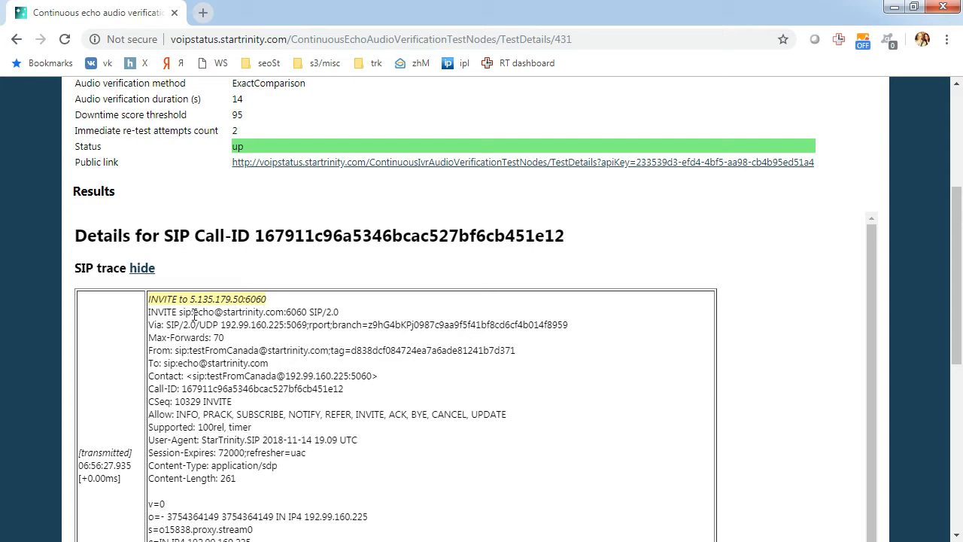
{"action": "left_click_drag", "start_coordinate": [193, 316], "coordinate": [294, 316]}
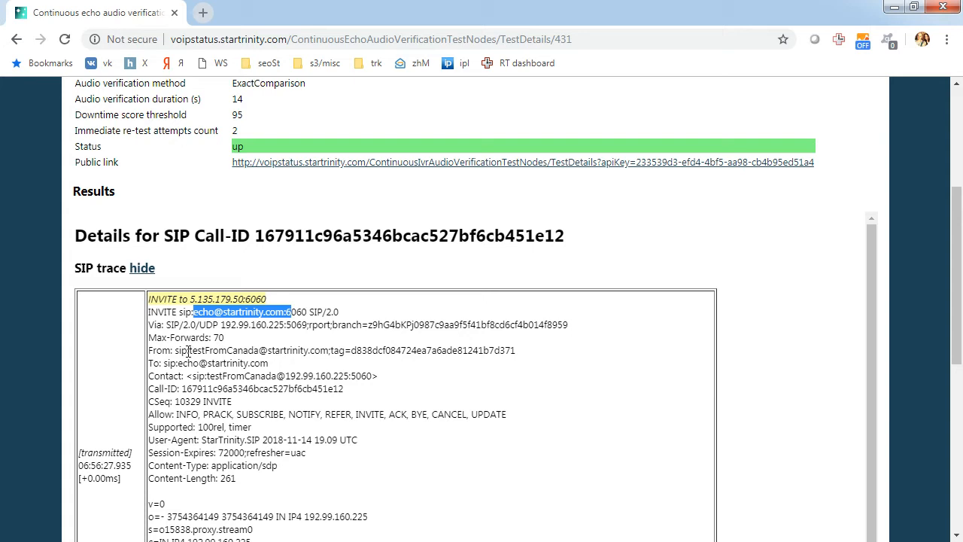
{"action": "left_click_drag", "start_coordinate": [189, 351], "coordinate": [256, 353]}
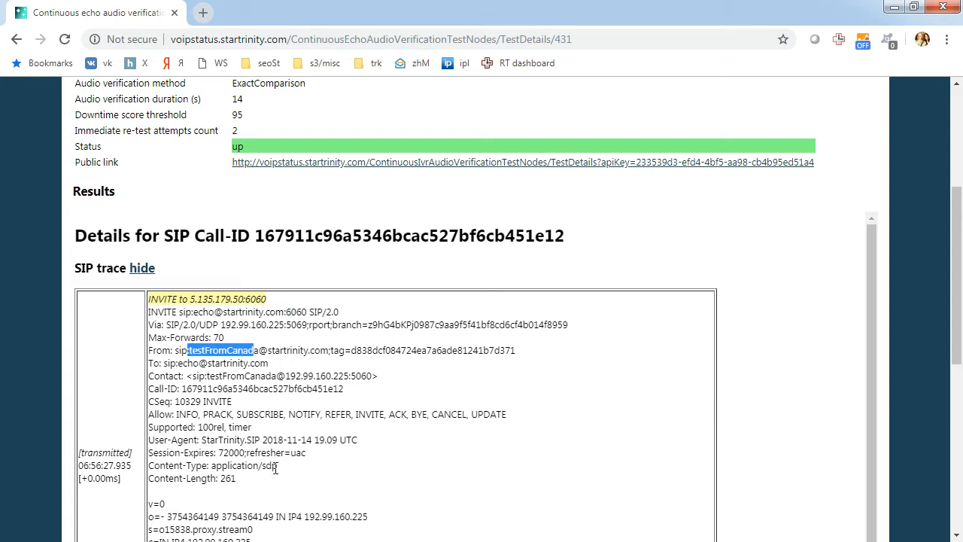
{"action": "left_click", "coordinate": [142, 269]}
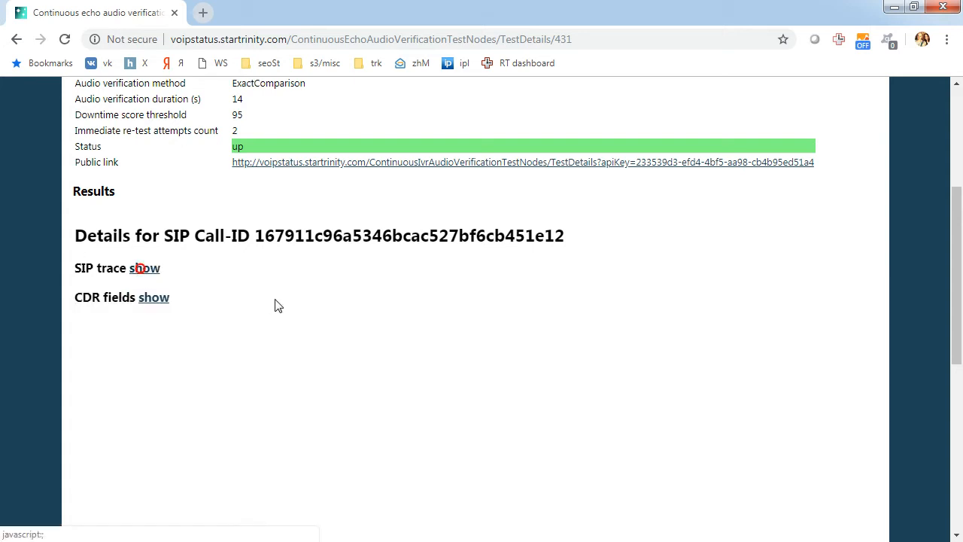
{"action": "scroll", "coordinate": [279, 301], "scroll_direction": "up", "scroll_amount": 4}
{"action": "mouse_move", "coordinate": [379, 144]}
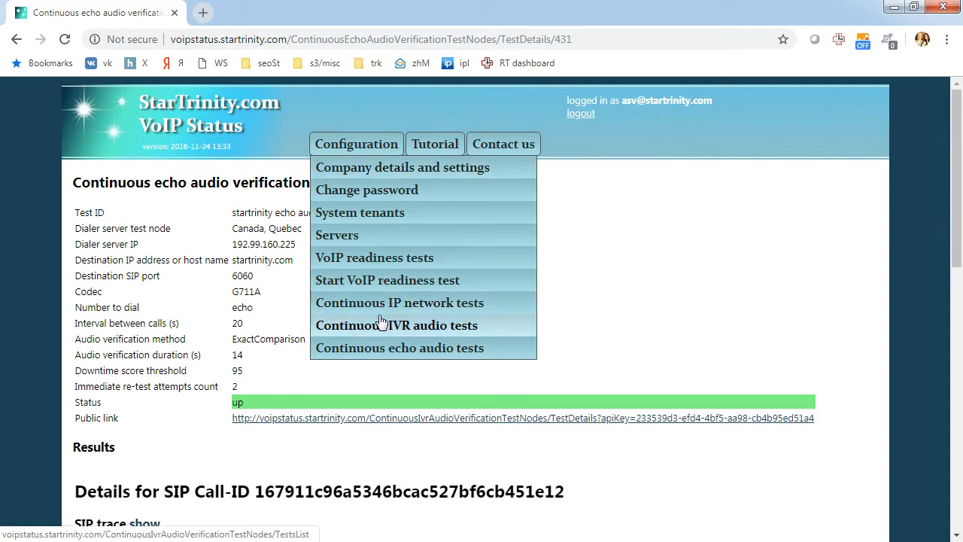
- Inspect the 'Emails for alerts' field in Company details and settings, then minimize the browser
{"action": "left_click", "coordinate": [358, 167]}
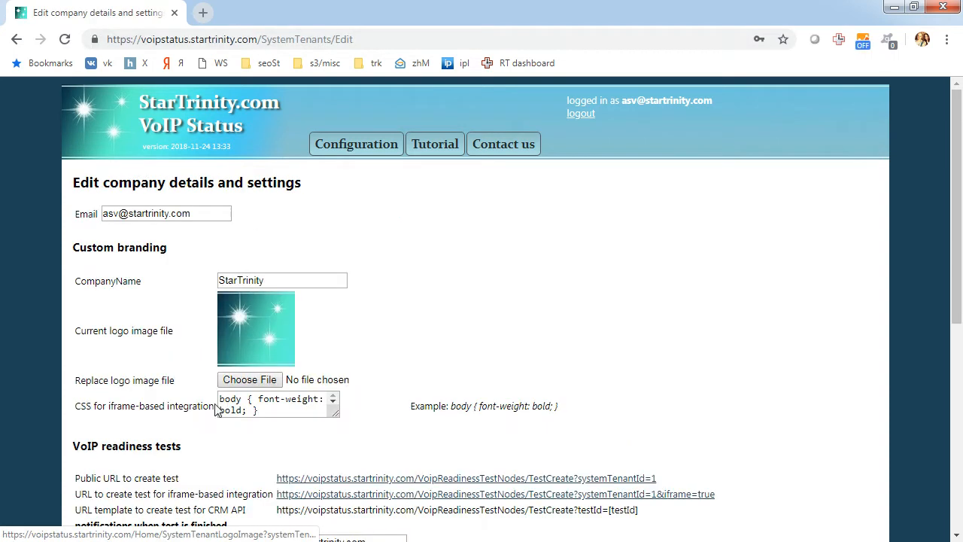
{"action": "scroll", "coordinate": [189, 399], "scroll_direction": "down", "scroll_amount": 5}
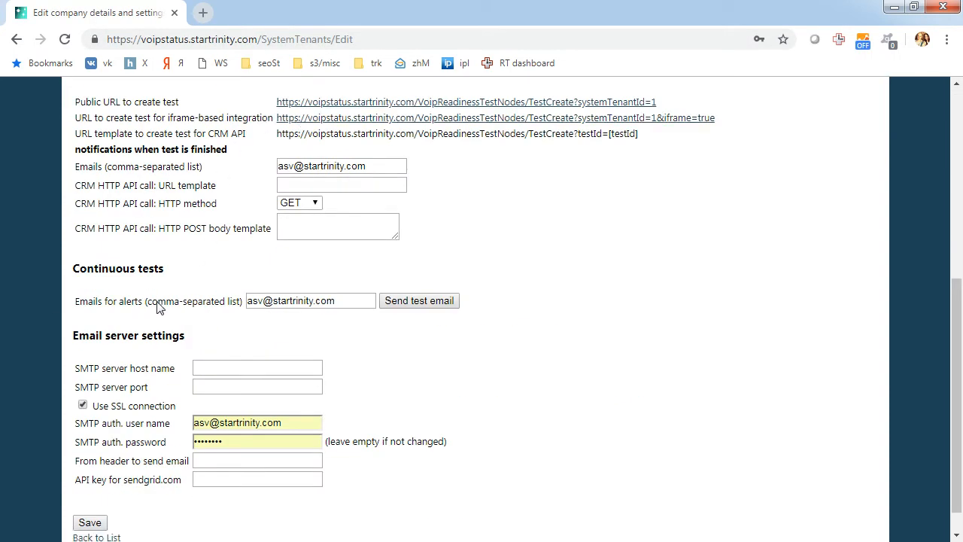
{"action": "left_click_drag", "start_coordinate": [348, 302], "coordinate": [248, 302]}
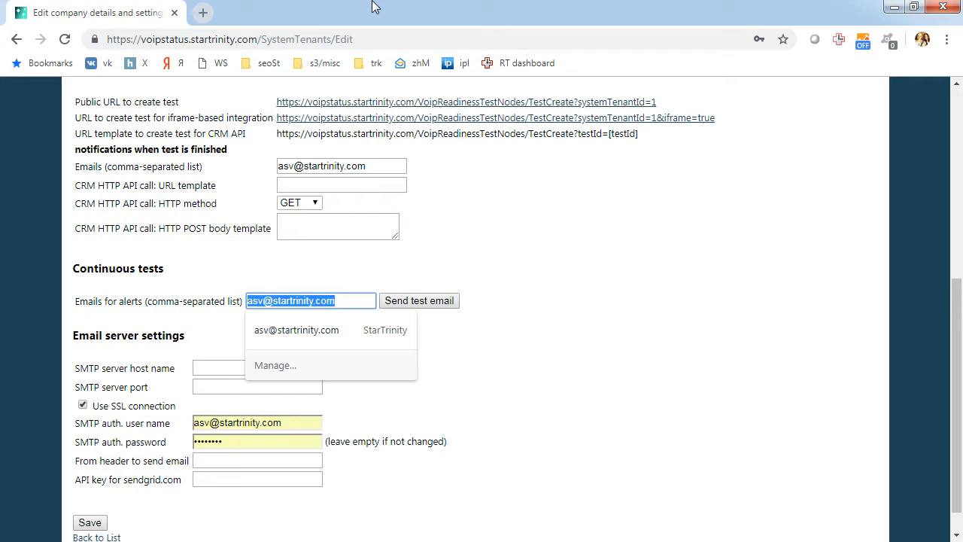
{"action": "key", "text": "End"}
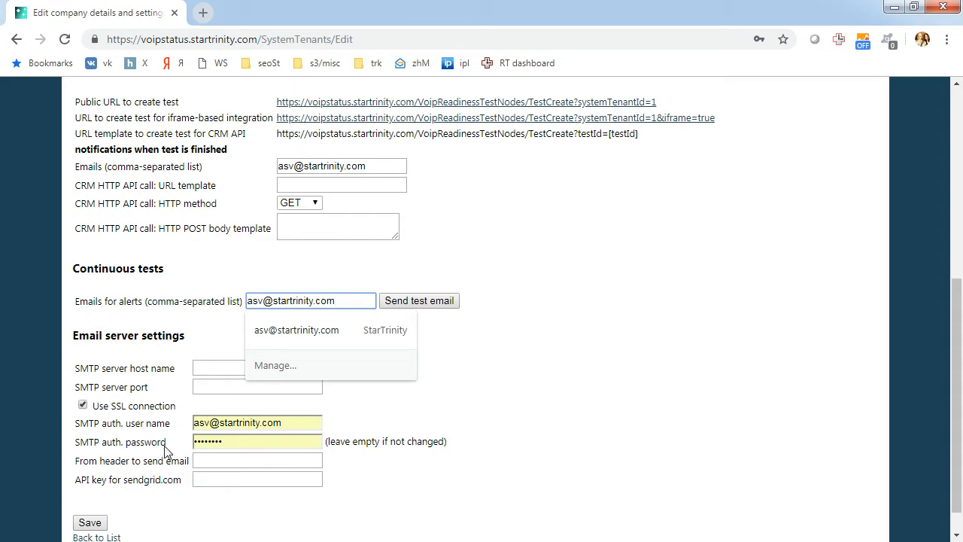
{"action": "left_click", "coordinate": [346, 300]}
{"action": "left_click", "coordinate": [181, 271]}
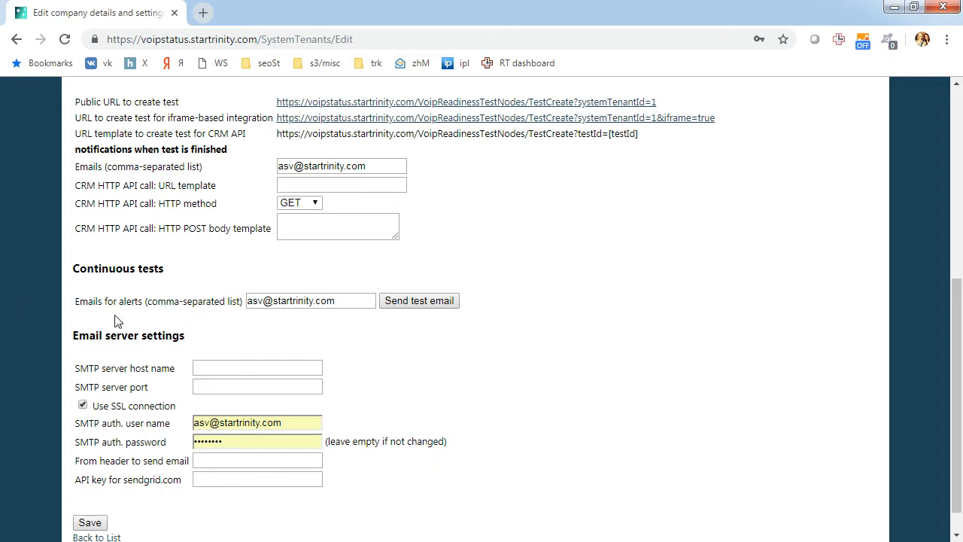
{"action": "scroll", "coordinate": [108, 325], "scroll_direction": "up", "scroll_amount": 5}
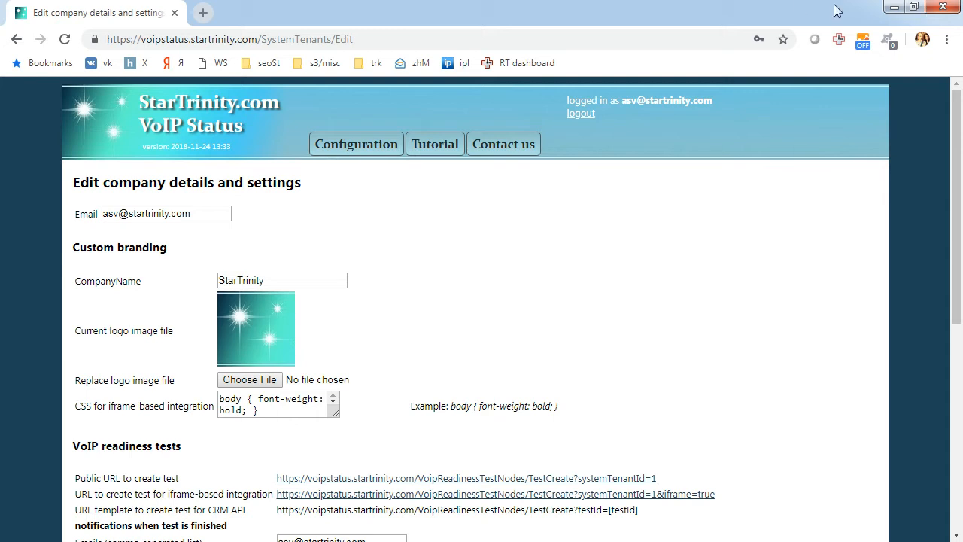
{"action": "left_click", "coordinate": [894, 7]}
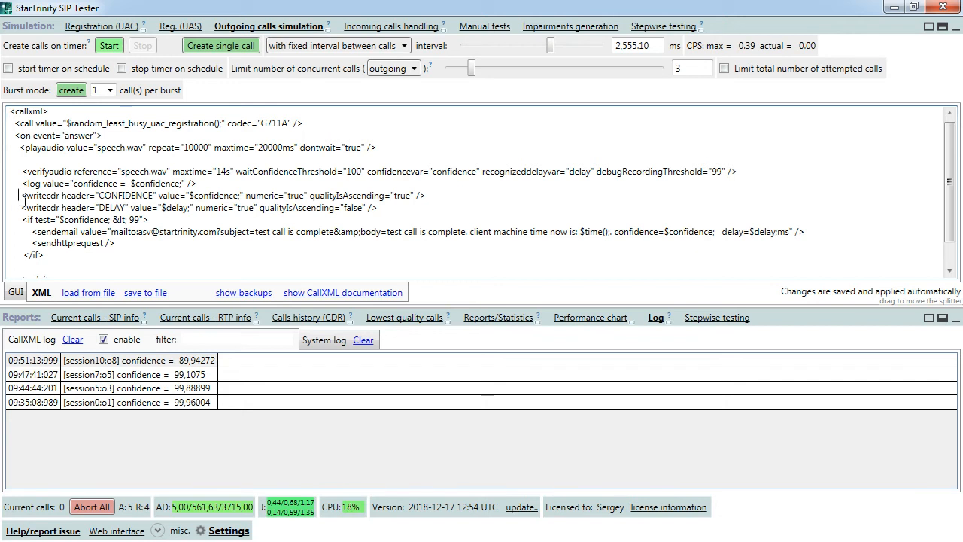
- Highlight the CONFIDENCE and DELAY writecdr lines in the outgoing CallXML script
{"action": "left_click_drag", "start_coordinate": [22, 198], "coordinate": [29, 219]}
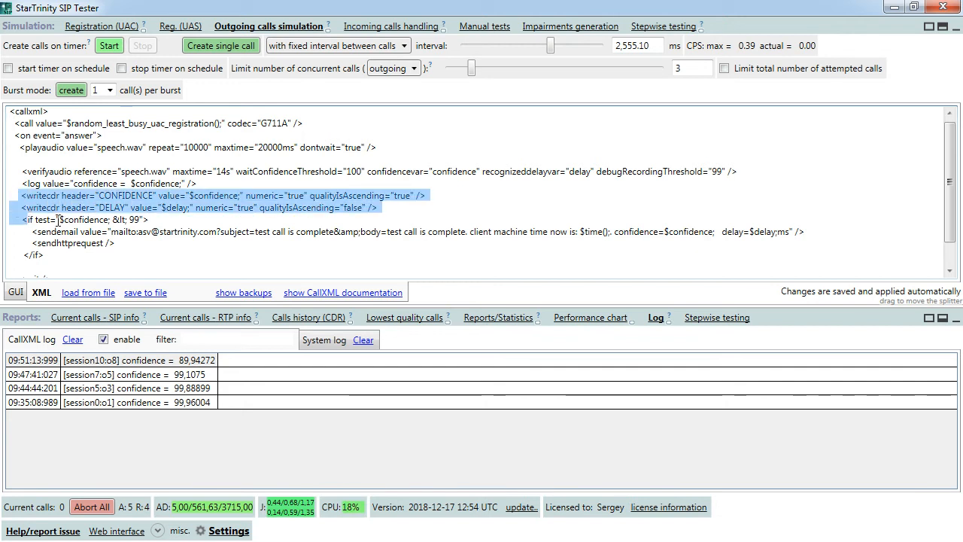
{"action": "left_click", "coordinate": [16, 195]}
{"action": "left_click_drag", "start_coordinate": [16, 196], "coordinate": [13, 200]}
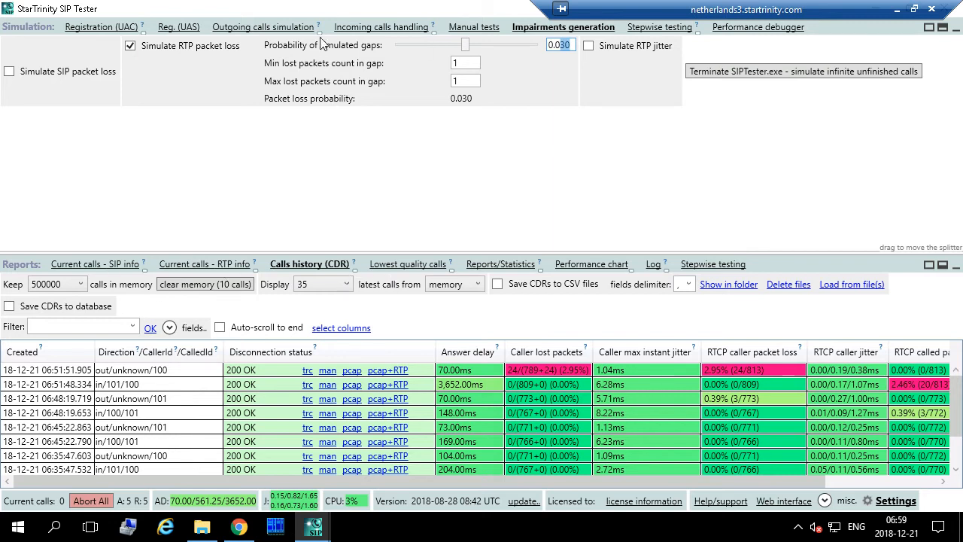
- On the Incoming calls handling script, add a blank line after the opening <callxml> tag
{"action": "left_click", "coordinate": [382, 30]}
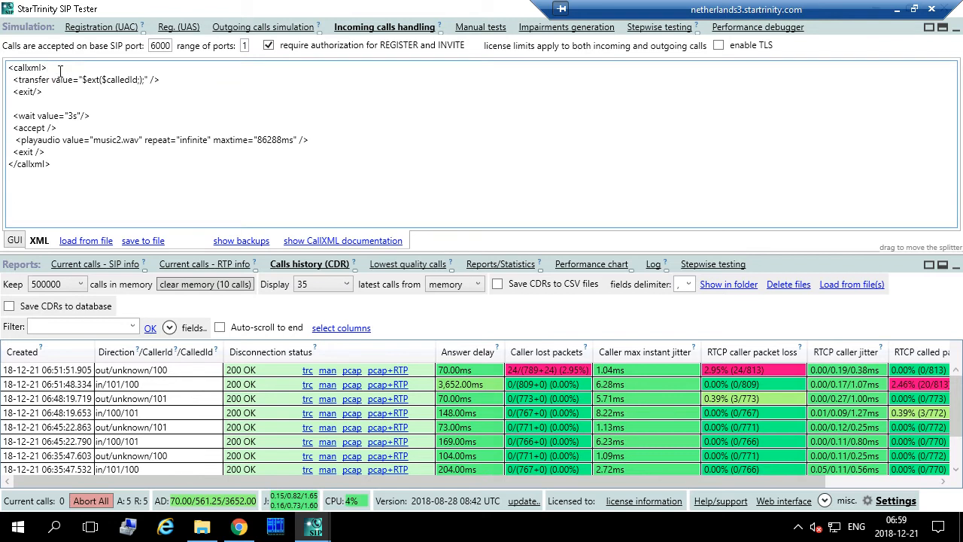
{"action": "left_click", "coordinate": [155, 67]}
{"action": "key", "text": "Return"}
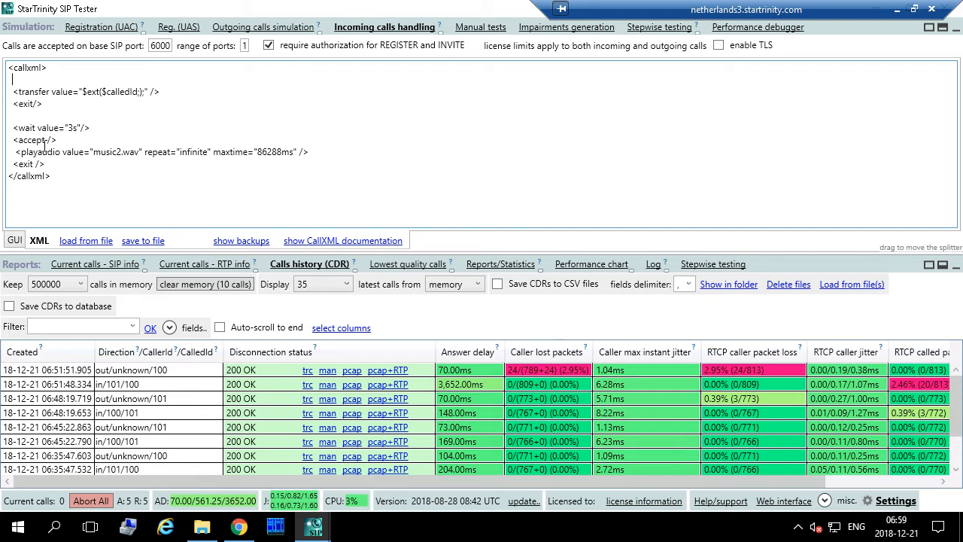
- Delete the transfer, exit and wait lines and change playaudio's music2.wav to speech.wav
{"action": "left_click_drag", "start_coordinate": [106, 128], "coordinate": [12, 79]}
{"action": "key", "text": "BackSpace"}
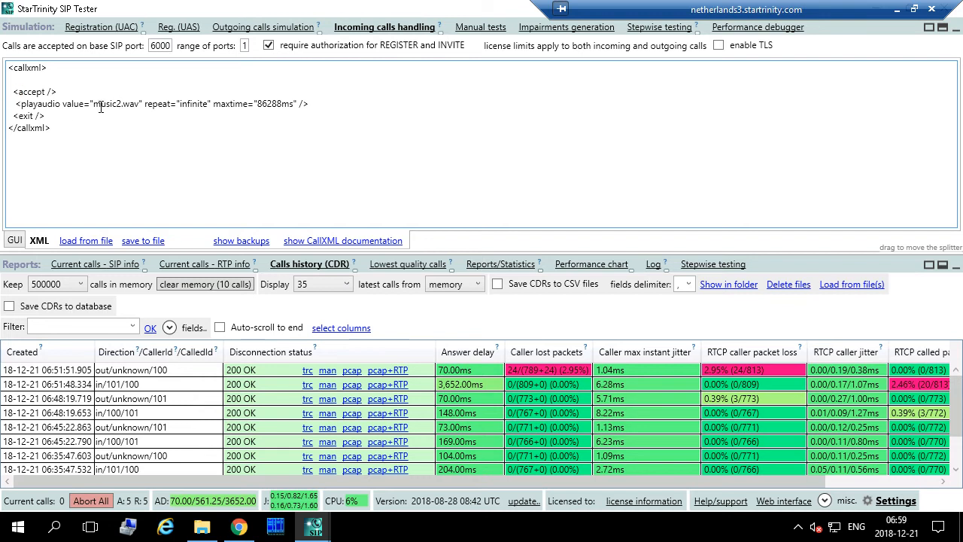
{"action": "double_click", "coordinate": [118, 105]}
{"action": "type", "text": "speech"}
- Remove the blank line above accept and uncheck 'Simulate RTP packet loss' in Impairments generation
{"action": "key", "text": "Delete"}
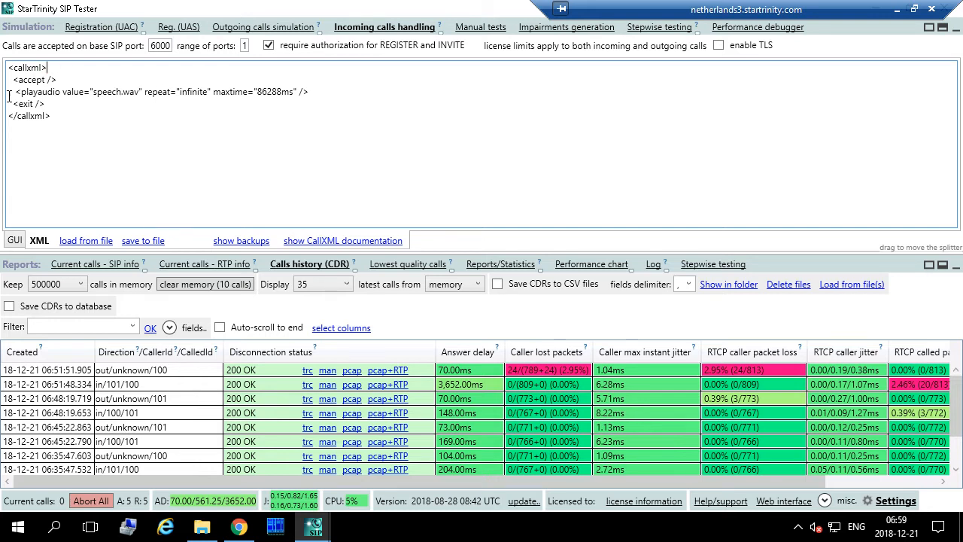
{"action": "left_click_drag", "start_coordinate": [15, 91], "coordinate": [317, 89]}
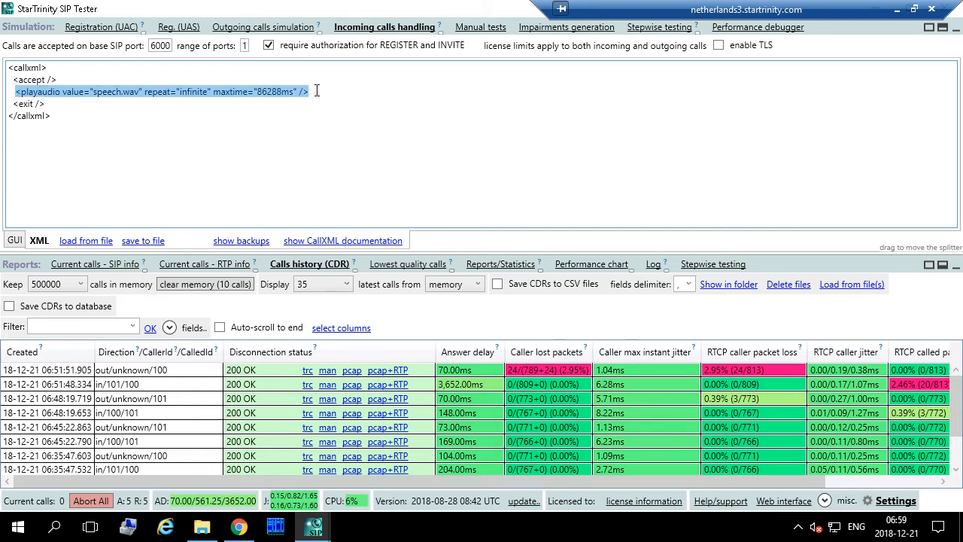
{"action": "left_click", "coordinate": [542, 30]}
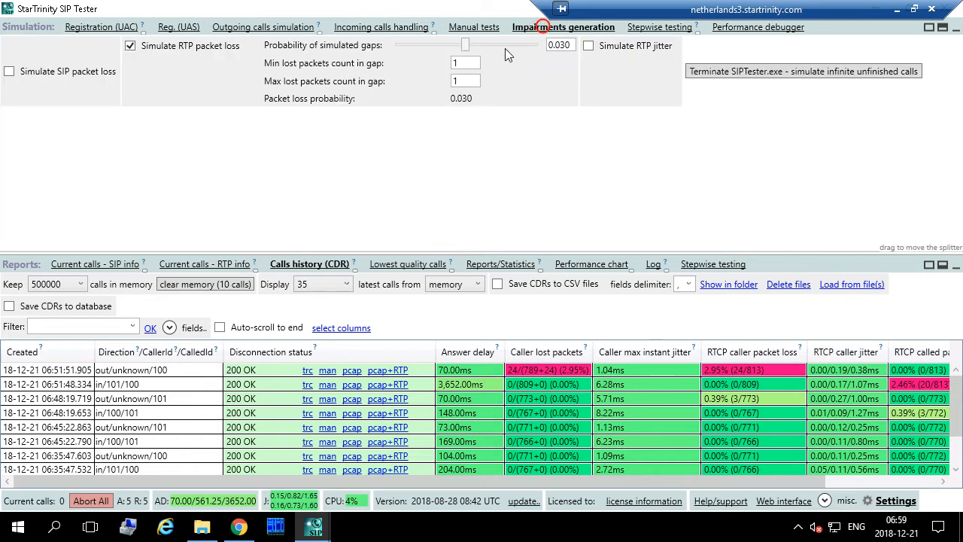
{"action": "left_click", "coordinate": [130, 46]}
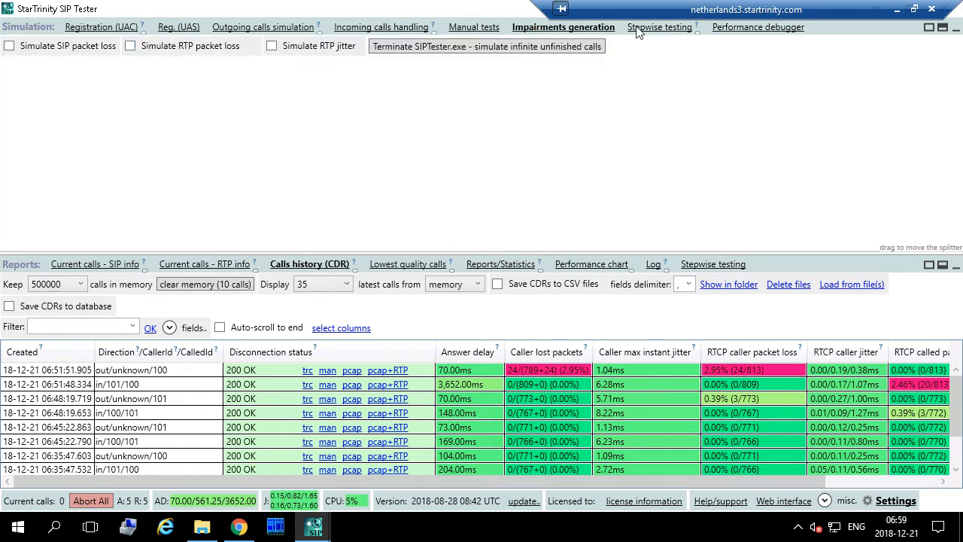
- Glance at the outgoing script, then review the incoming script's accept, play speech.wav and exit lines
{"action": "left_click", "coordinate": [274, 29]}
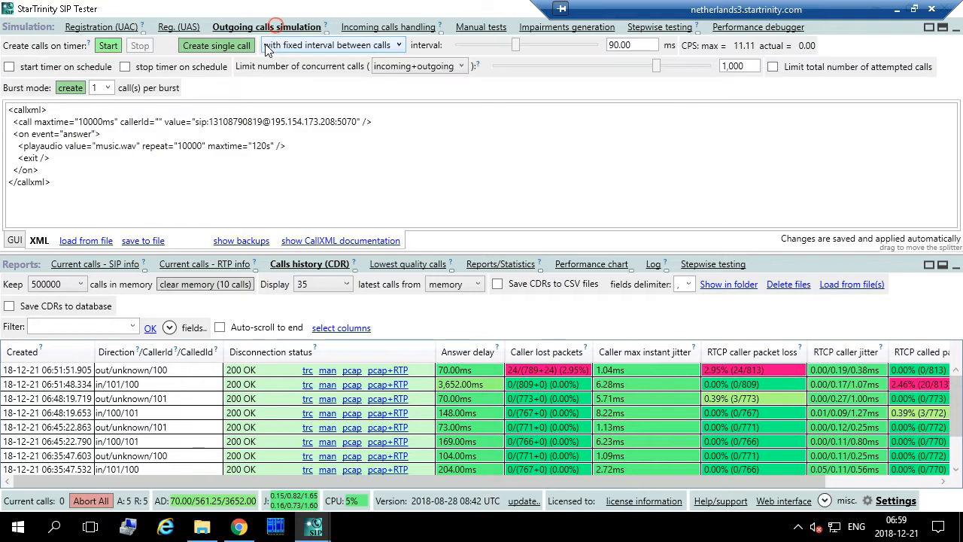
{"action": "left_click", "coordinate": [385, 28]}
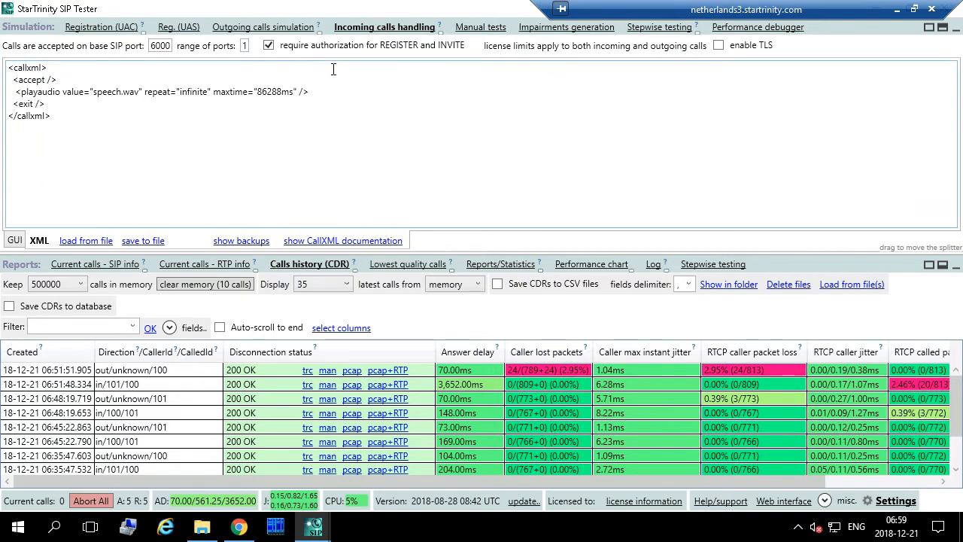
{"action": "left_click_drag", "start_coordinate": [13, 79], "coordinate": [53, 104]}
{"action": "left_click", "coordinate": [17, 95]}
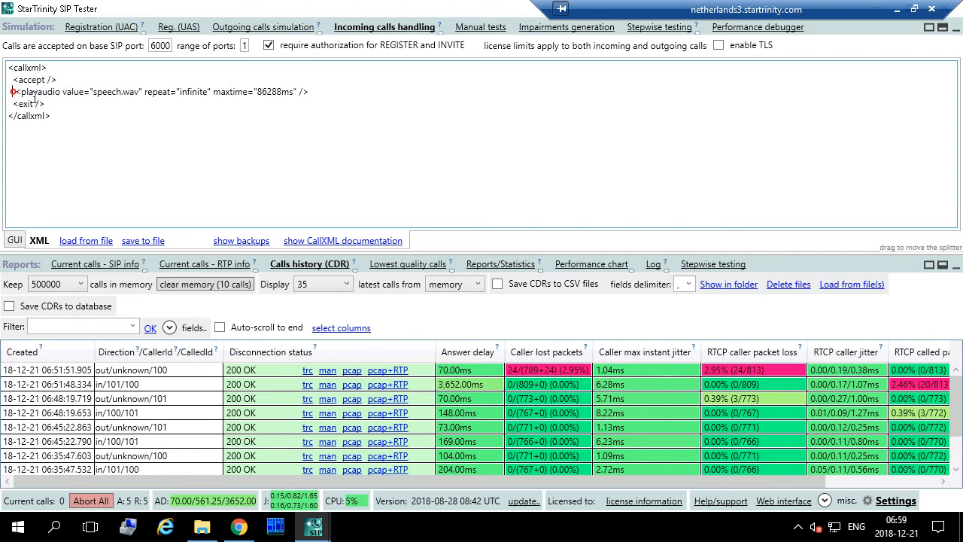
{"action": "double_click", "coordinate": [105, 91]}
{"action": "left_click", "coordinate": [897, 10]}
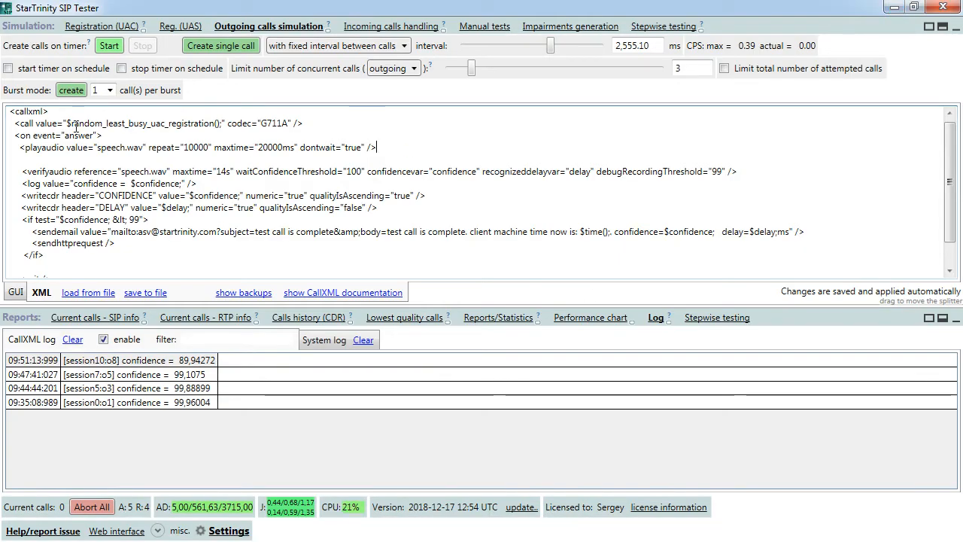
{"action": "left_click_drag", "start_coordinate": [68, 124], "coordinate": [223, 124]}
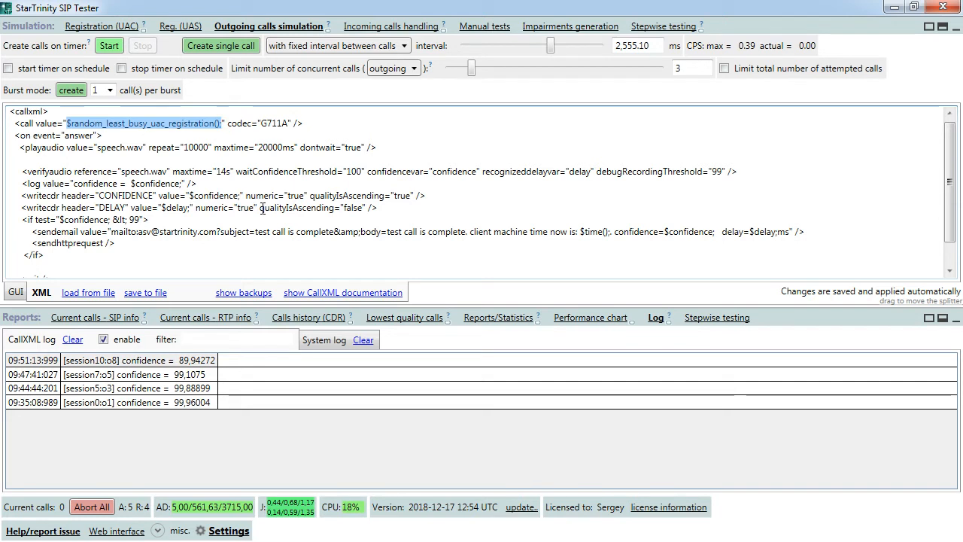
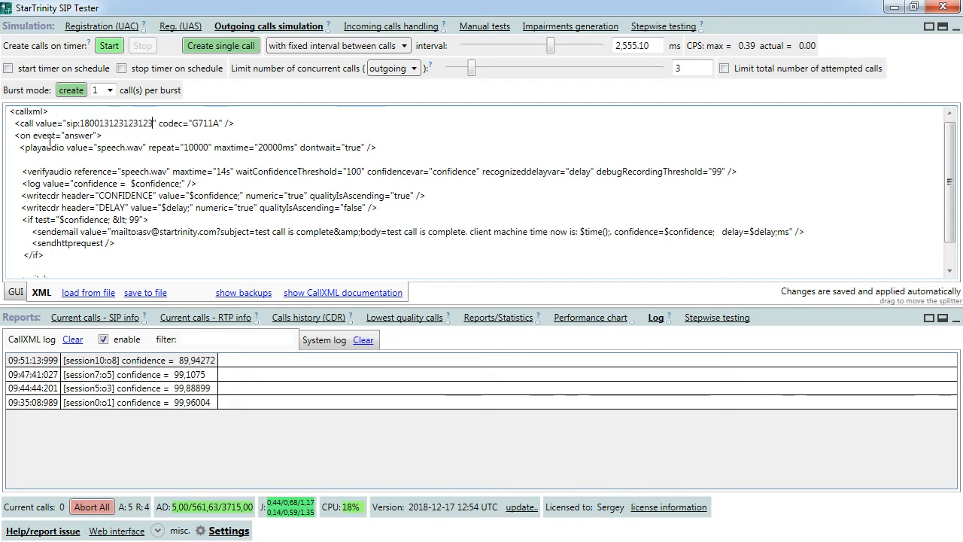
{"action": "triple_click", "coordinate": [19, 148]}
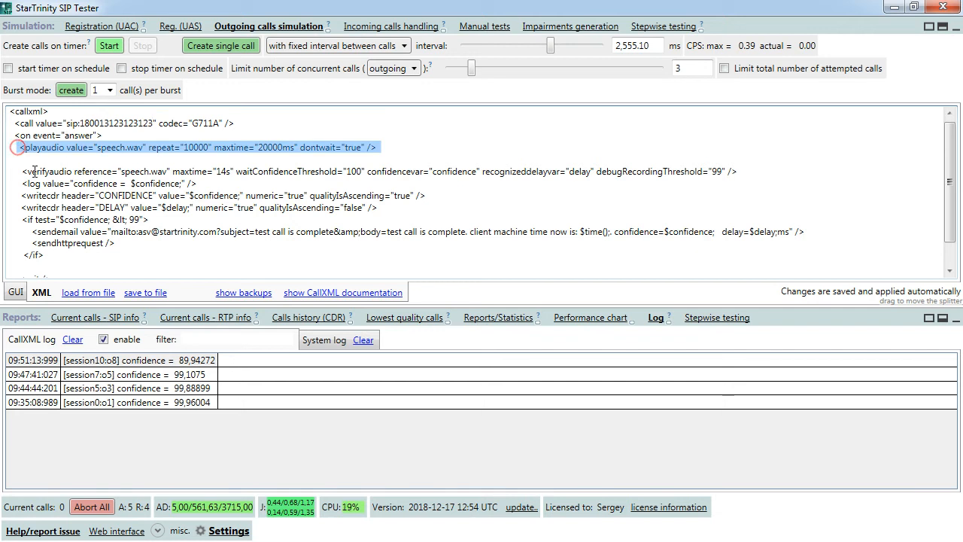
{"action": "key", "text": "Delete"}
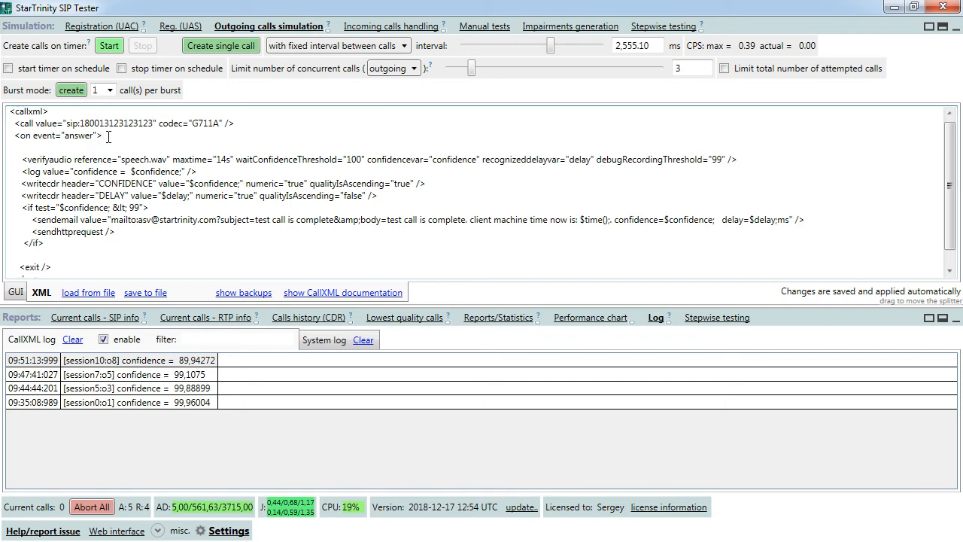
- Delete the blank line under the answer event and review the verifyaudio thresholds and if block
{"action": "key", "text": "Delete"}
{"action": "left_click_drag", "start_coordinate": [19, 148], "coordinate": [606, 148]}
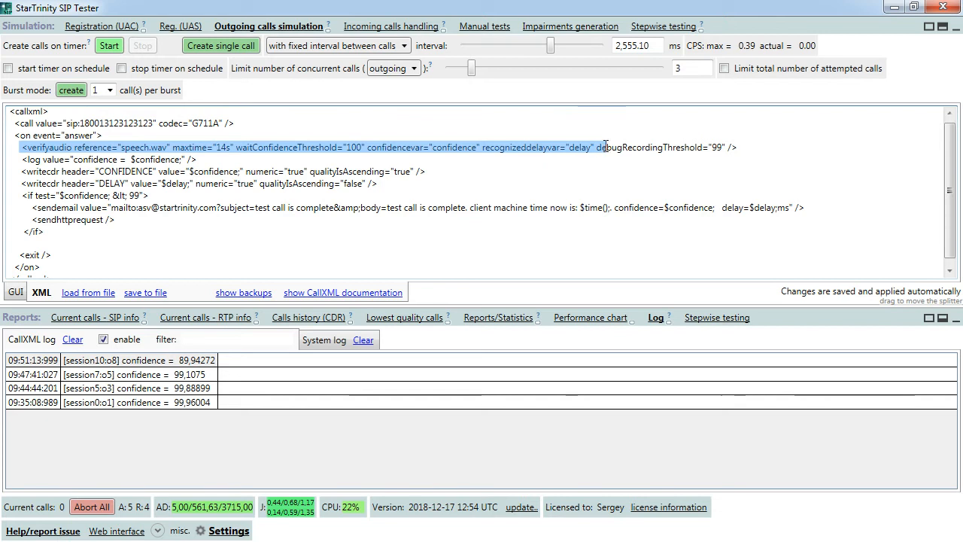
{"action": "left_click", "coordinate": [662, 153]}
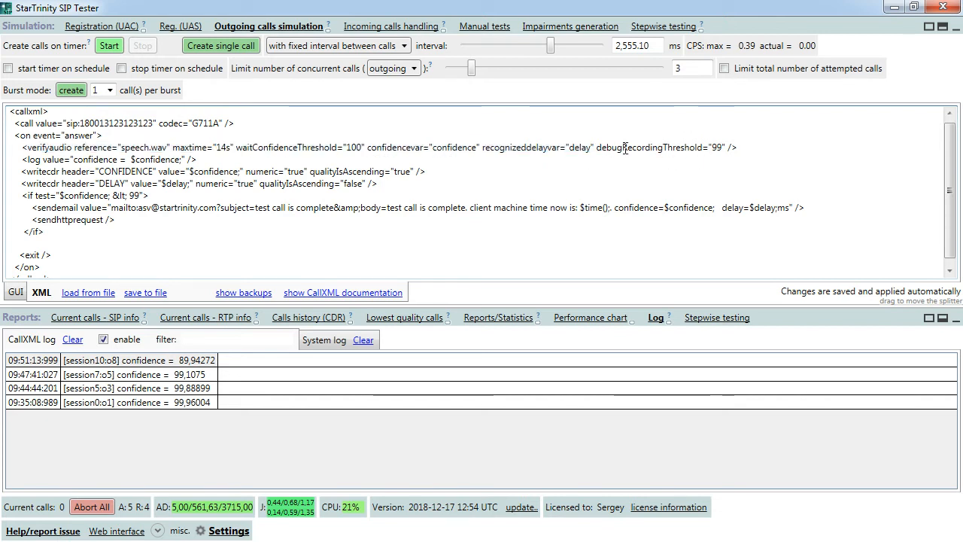
{"action": "left_click_drag", "start_coordinate": [625, 149], "coordinate": [705, 143]}
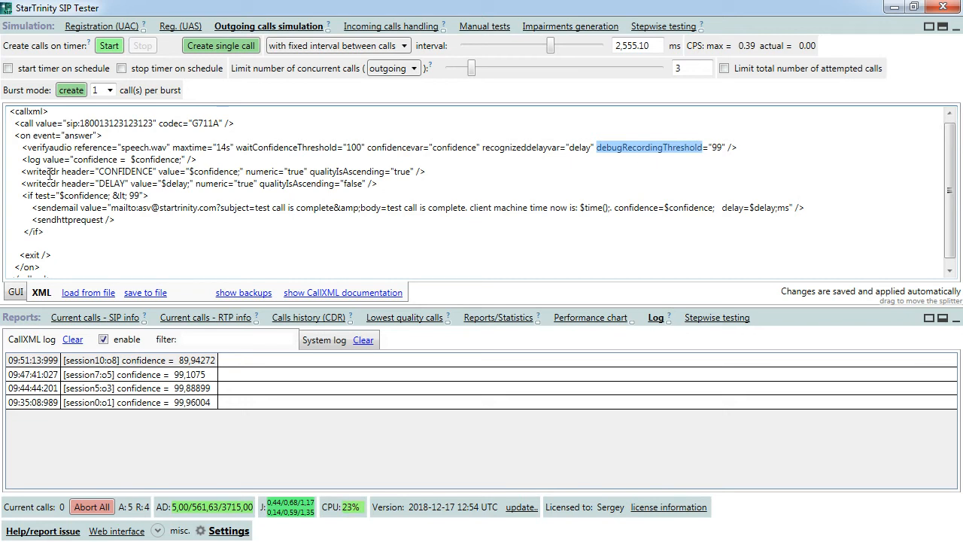
{"action": "left_click_drag", "start_coordinate": [14, 147], "coordinate": [59, 239]}
{"action": "left_click", "coordinate": [55, 234]}
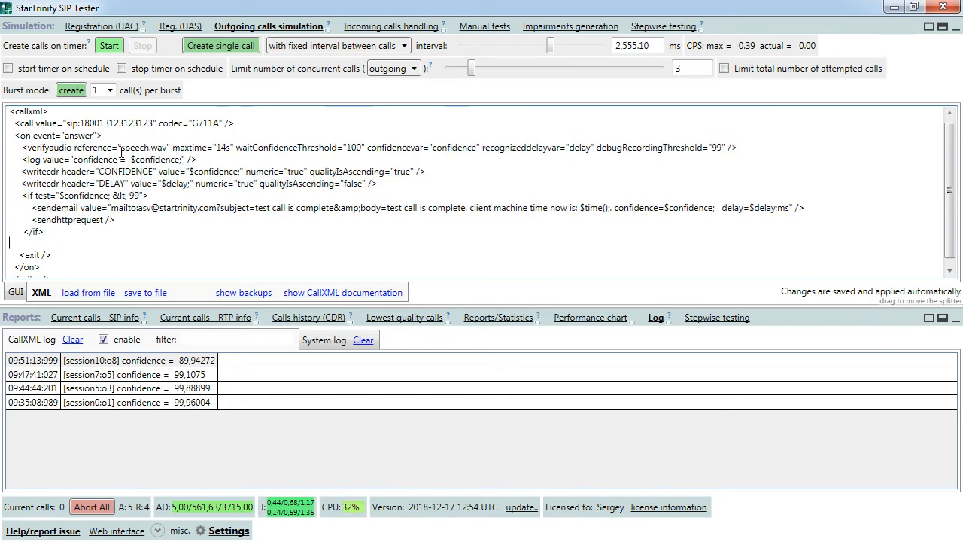
- Check the speech.wav reference in the verifyaudio line, then launch a single test call
{"action": "left_click_drag", "start_coordinate": [122, 149], "coordinate": [151, 148]}
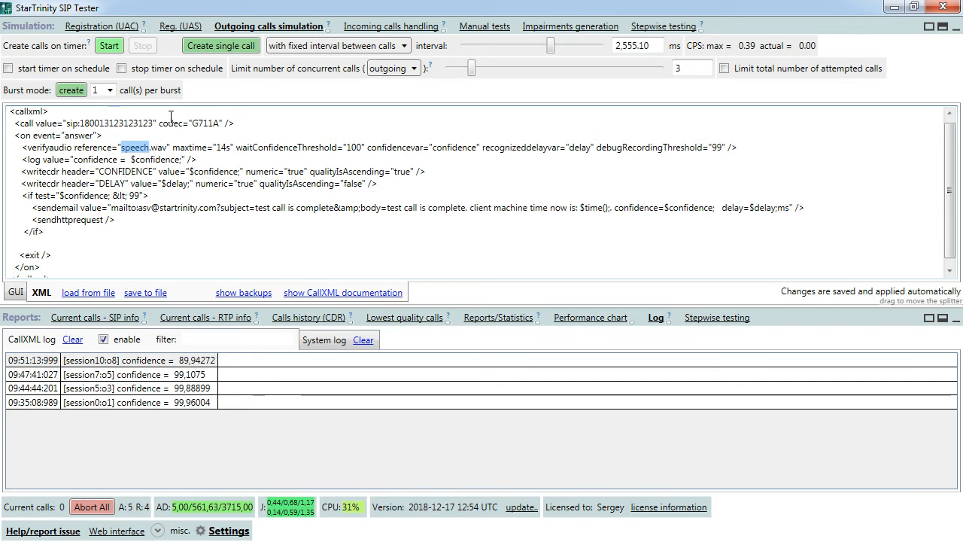
{"action": "left_click_drag", "start_coordinate": [168, 147], "coordinate": [119, 149]}
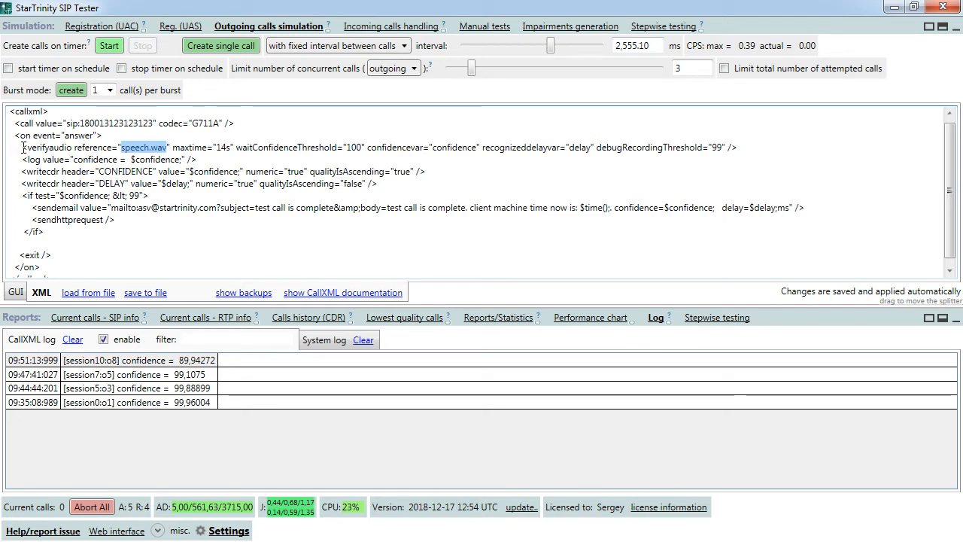
{"action": "left_click_drag", "start_coordinate": [23, 147], "coordinate": [18, 160]}
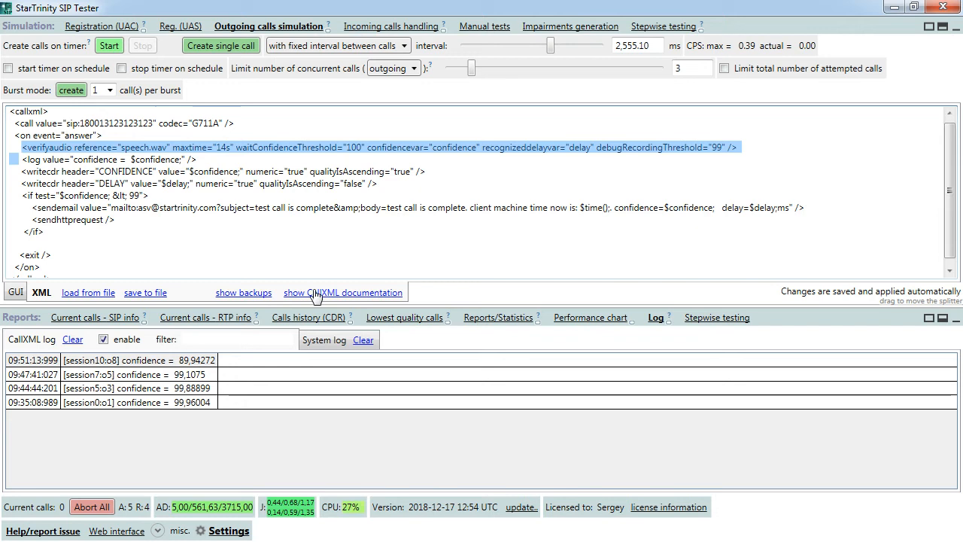
{"action": "left_click", "coordinate": [624, 160]}
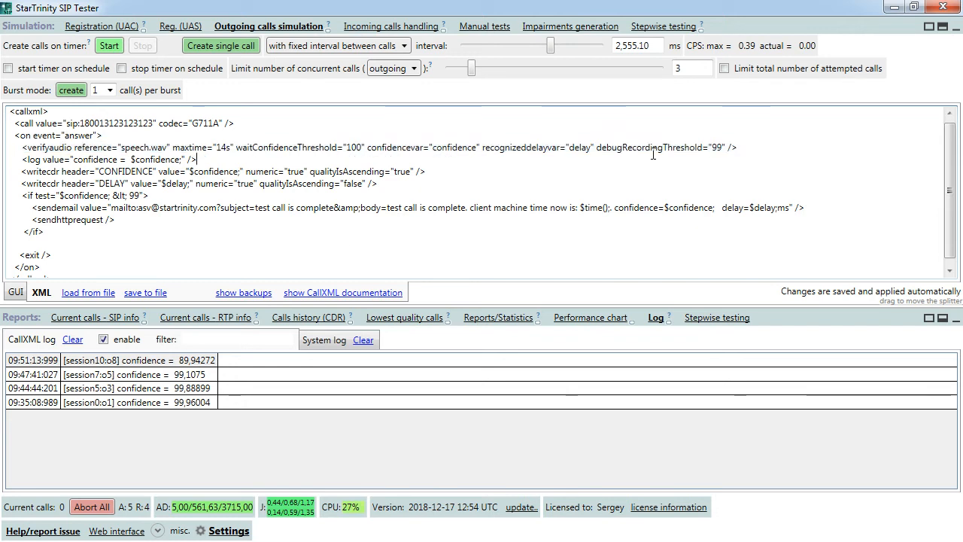
{"action": "left_click_drag", "start_coordinate": [120, 148], "coordinate": [150, 149]}
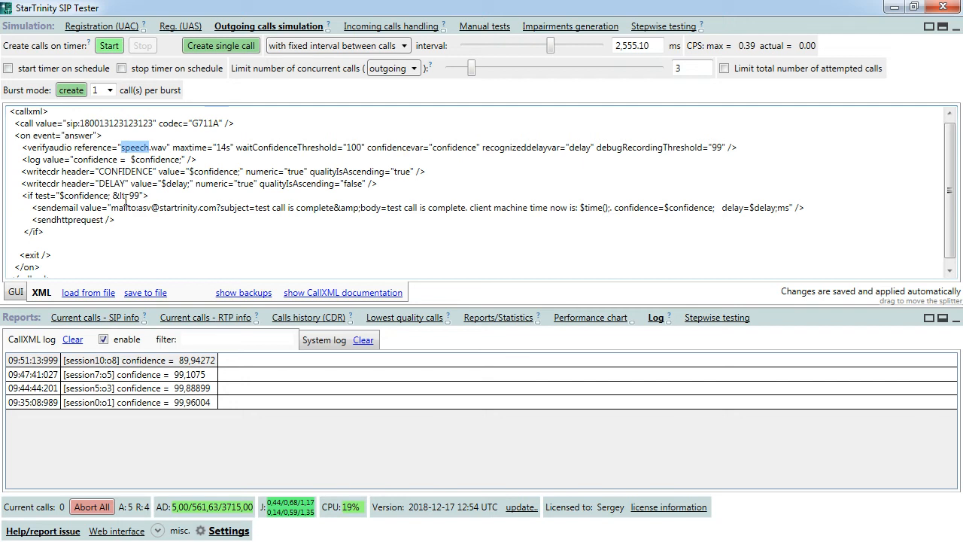
{"action": "left_click", "coordinate": [225, 45]}
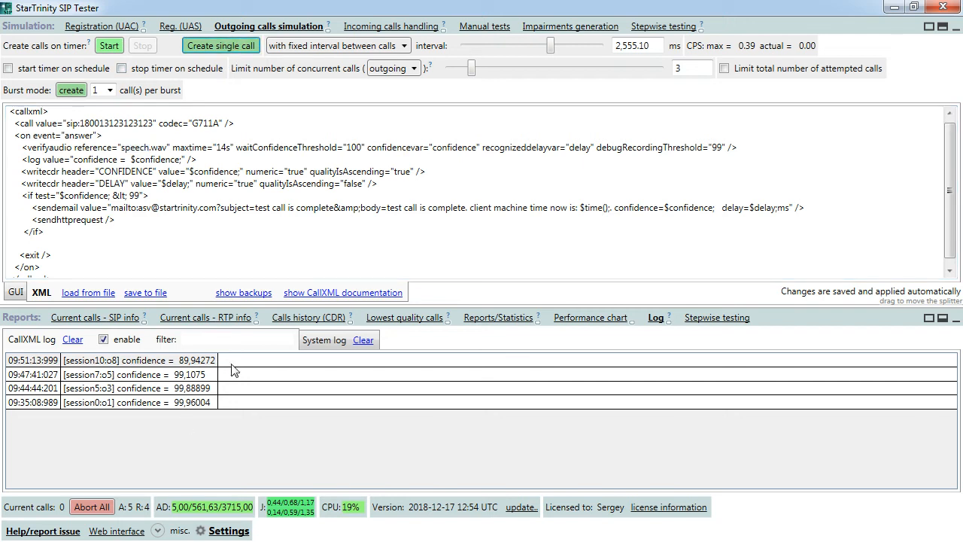
{"action": "left_click", "coordinate": [73, 340]}
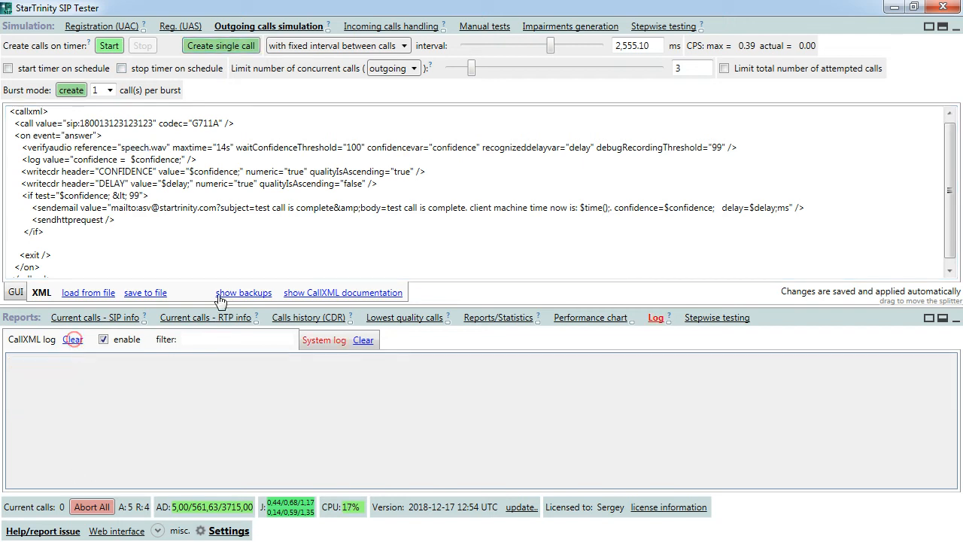
{"action": "left_click", "coordinate": [320, 340]}
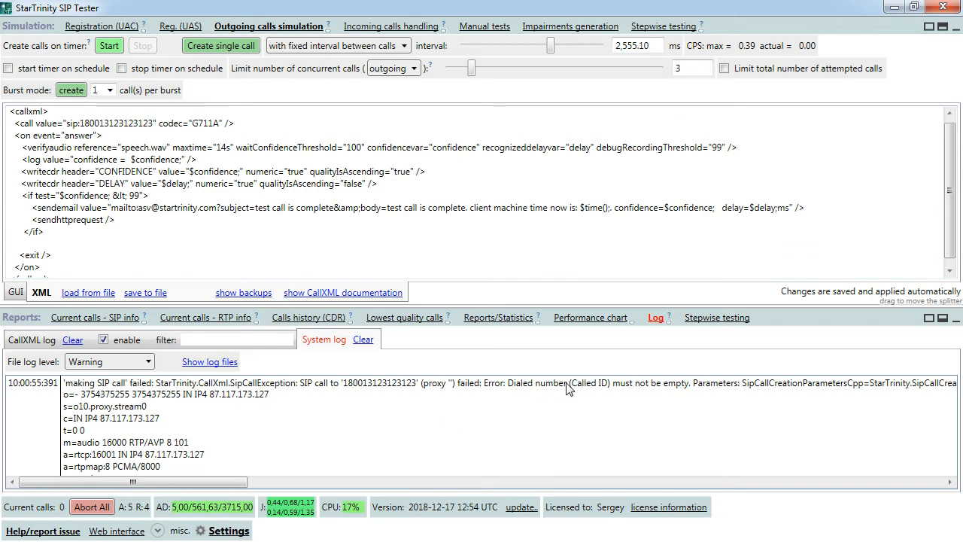
{"action": "left_click_drag", "start_coordinate": [79, 123], "coordinate": [153, 123]}
{"action": "left_click", "coordinate": [151, 122]}
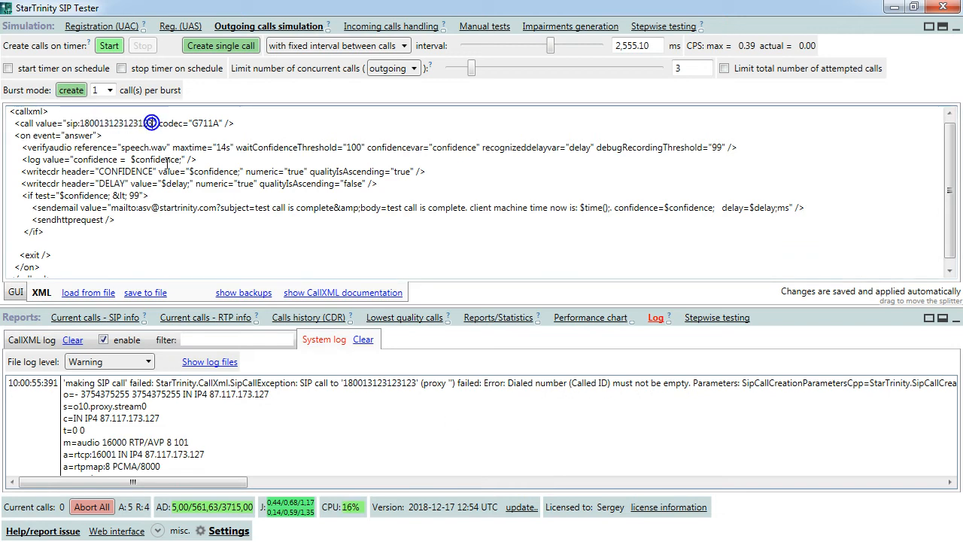
{"action": "type", "text": "@"}
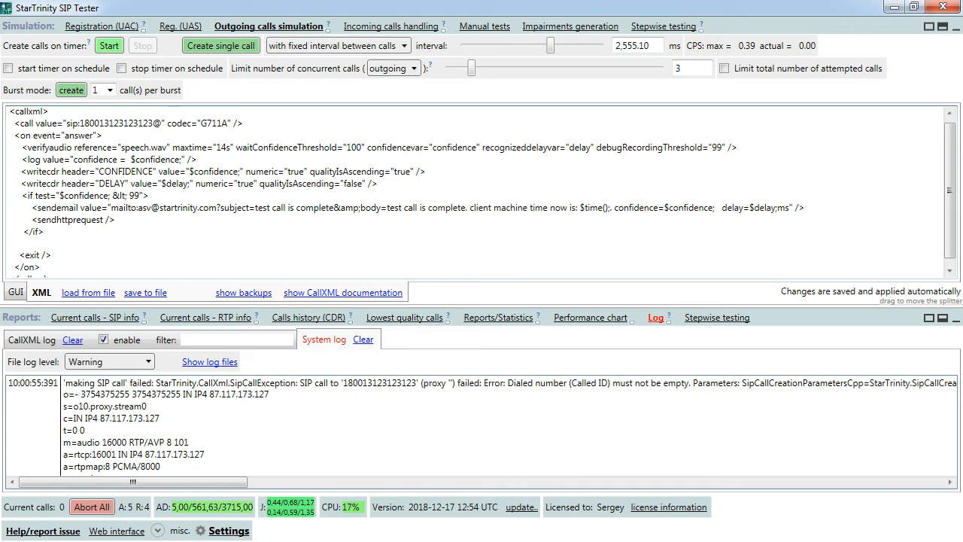
{"action": "type", "text": "netherla"}
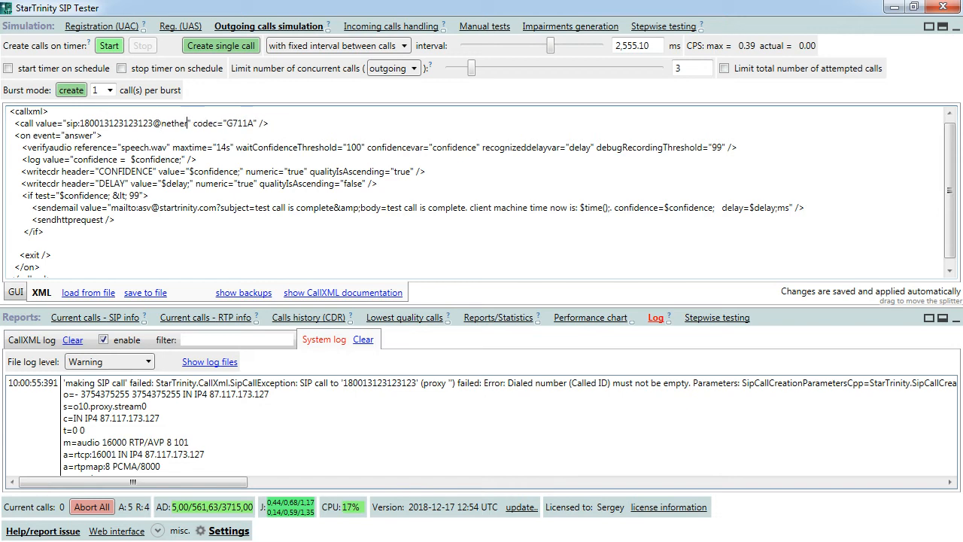
{"action": "type", "text": "n"}
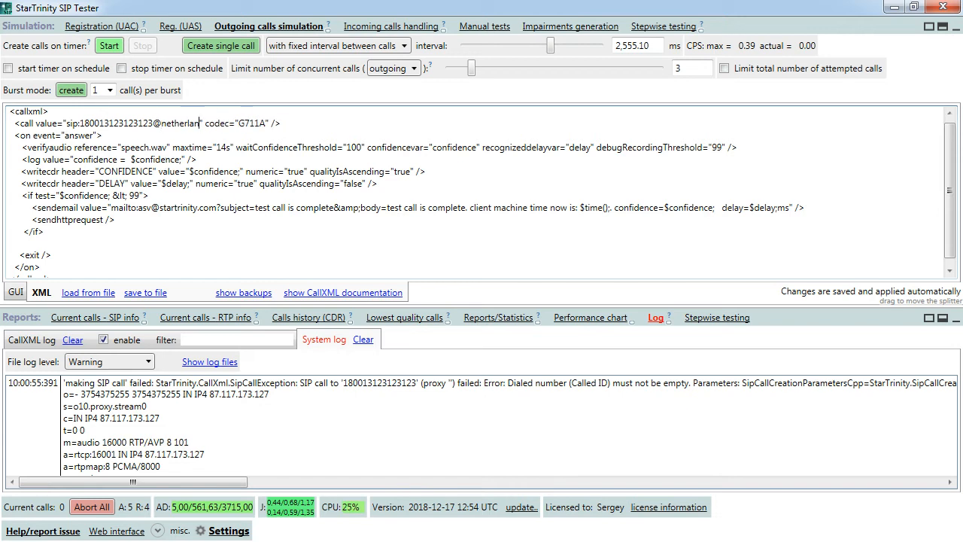
{"action": "type", "text": "ds3.star"}
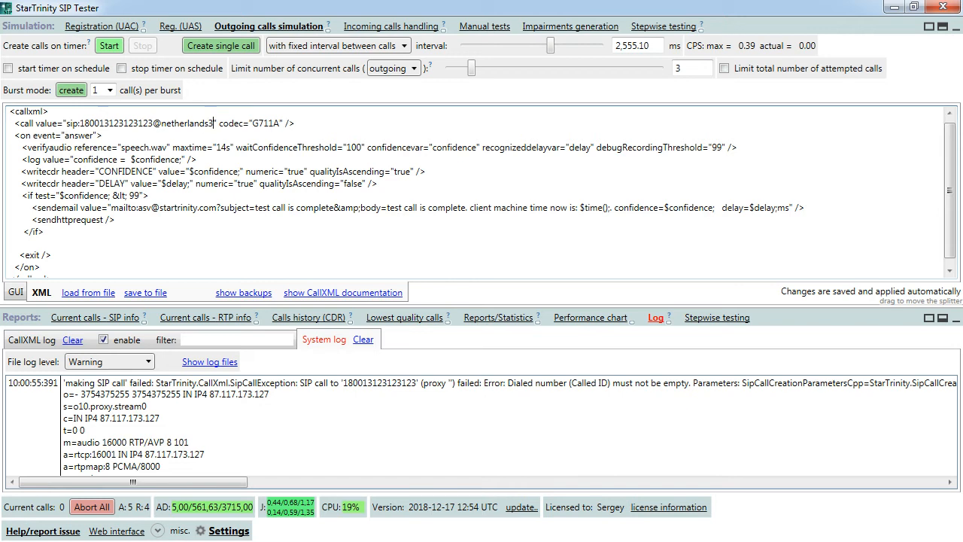
{"action": "type", "text": "trinity"}
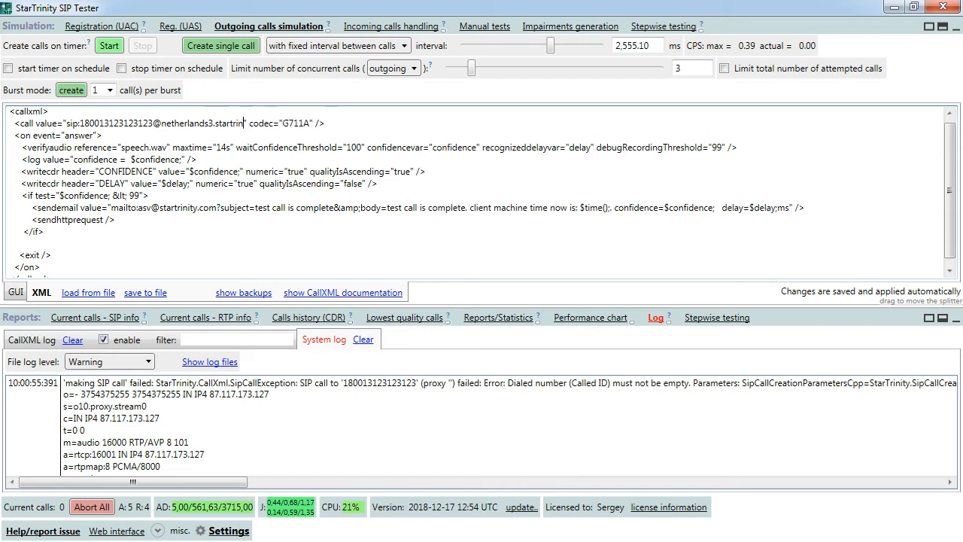
{"action": "type", "text": ".com"}
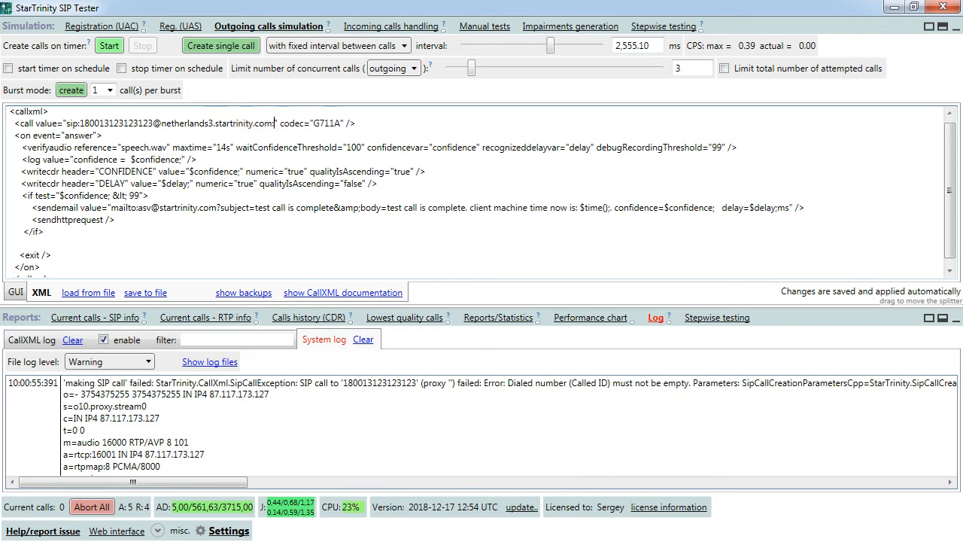
{"action": "type", "text": ":6000"}
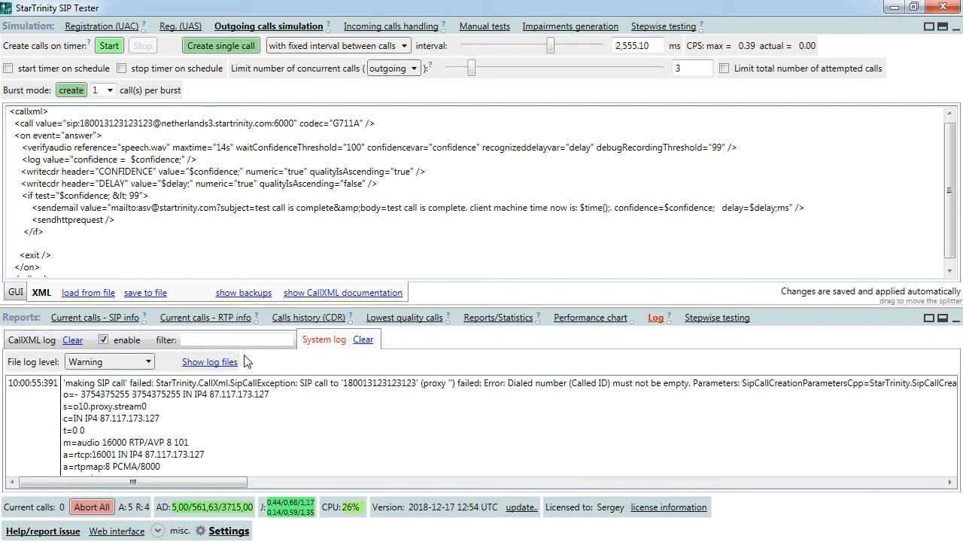
{"action": "left_click", "coordinate": [363, 340]}
{"action": "left_click", "coordinate": [32, 339]}
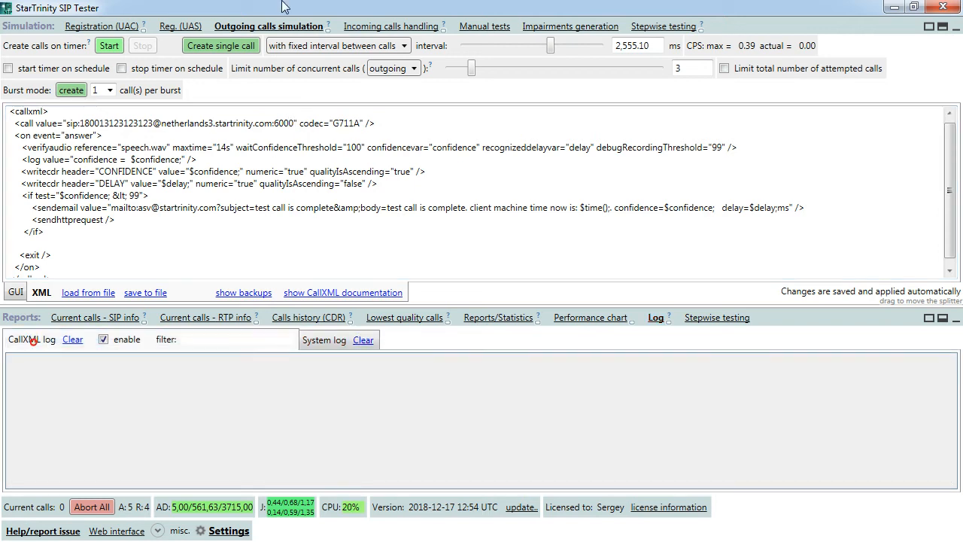
- Place a single test call and inspect the newest call's SIP messages in Calls history (CDR)
{"action": "left_click", "coordinate": [223, 46]}
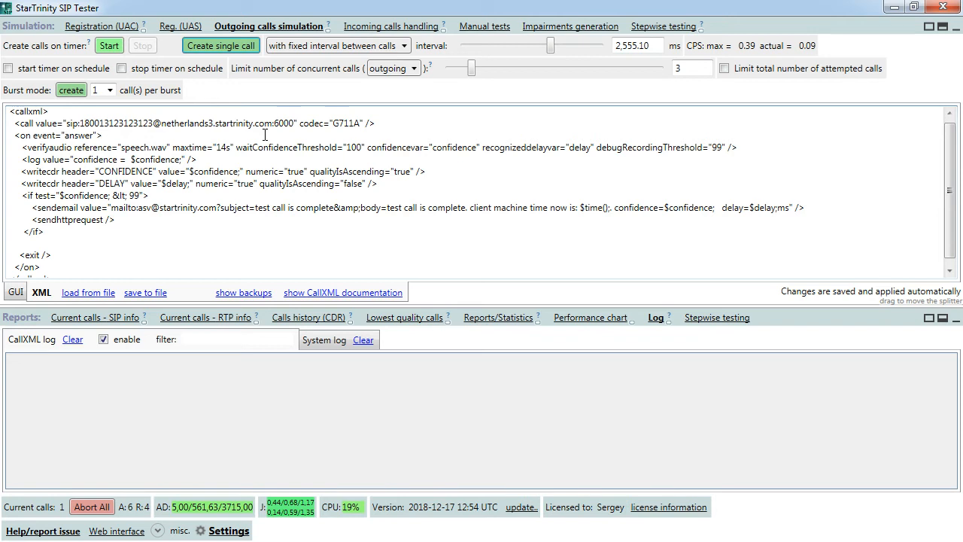
{"action": "left_click", "coordinate": [317, 319]}
{"action": "left_click", "coordinate": [177, 423]}
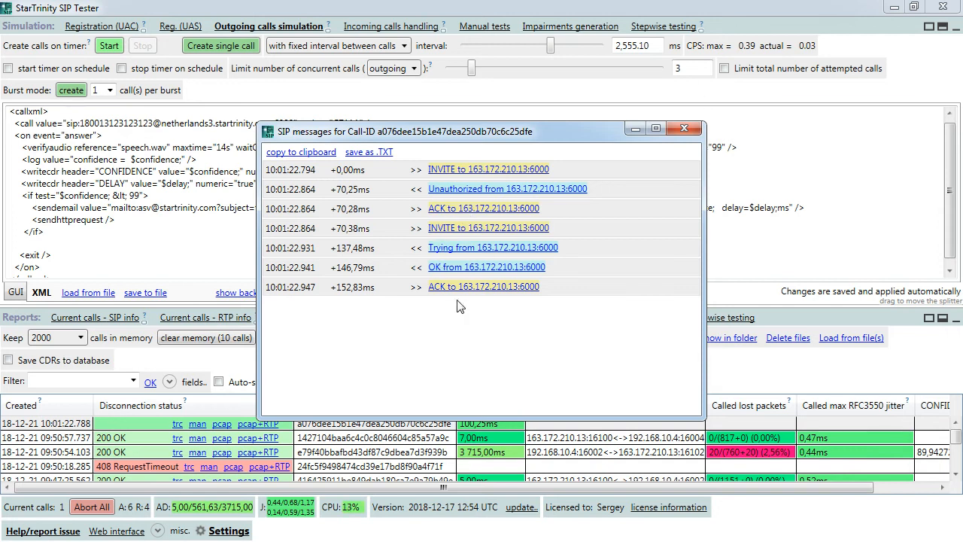
{"action": "left_click", "coordinate": [684, 129]}
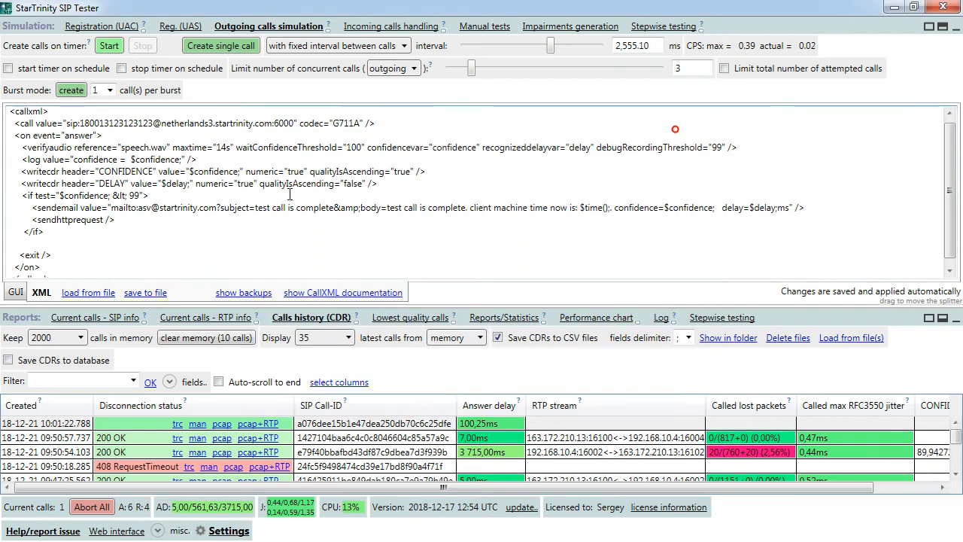
{"action": "left_click", "coordinate": [657, 317]}
- Compare the logged confidence 99,88899 against the < 99 threshold in the if condition
{"action": "left_click", "coordinate": [165, 363]}
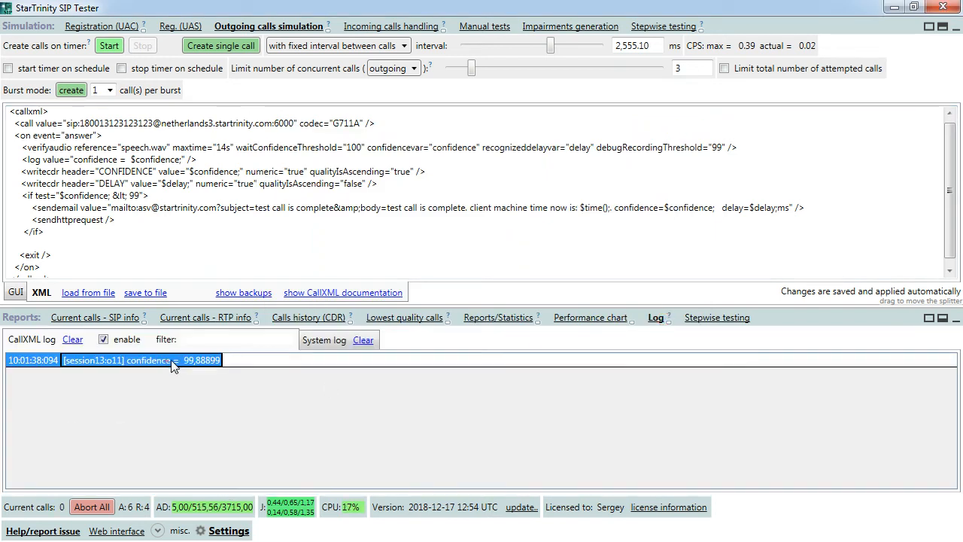
{"action": "left_click", "coordinate": [181, 165]}
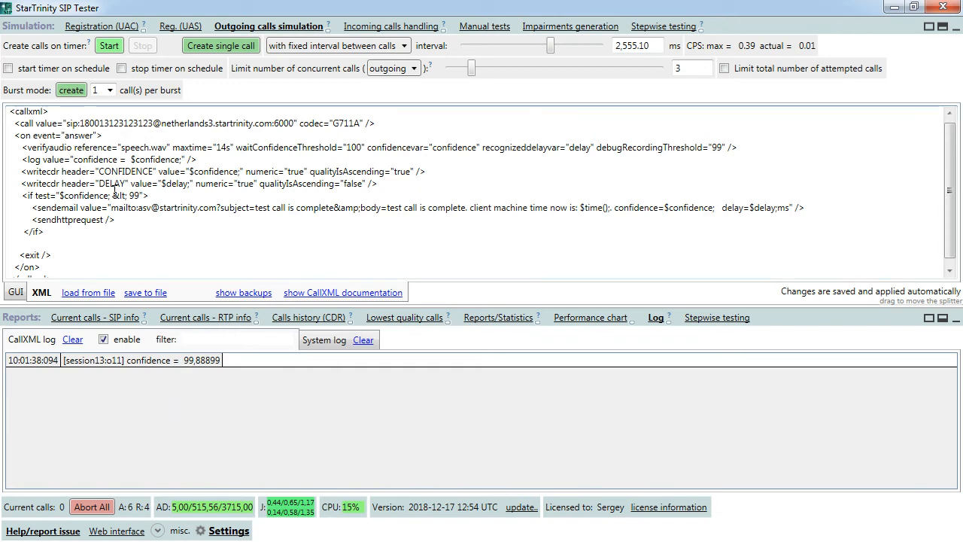
{"action": "left_click_drag", "start_coordinate": [118, 195], "coordinate": [140, 196]}
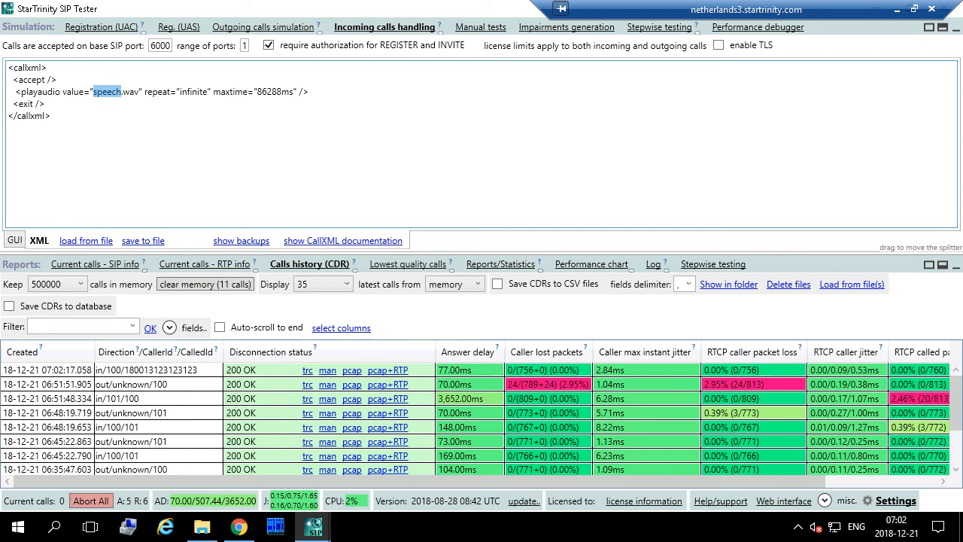
- Enable simulated RTP packet loss with 10 min and max lost packets per gap and 0.003 gap probability
{"action": "left_click", "coordinate": [176, 146]}
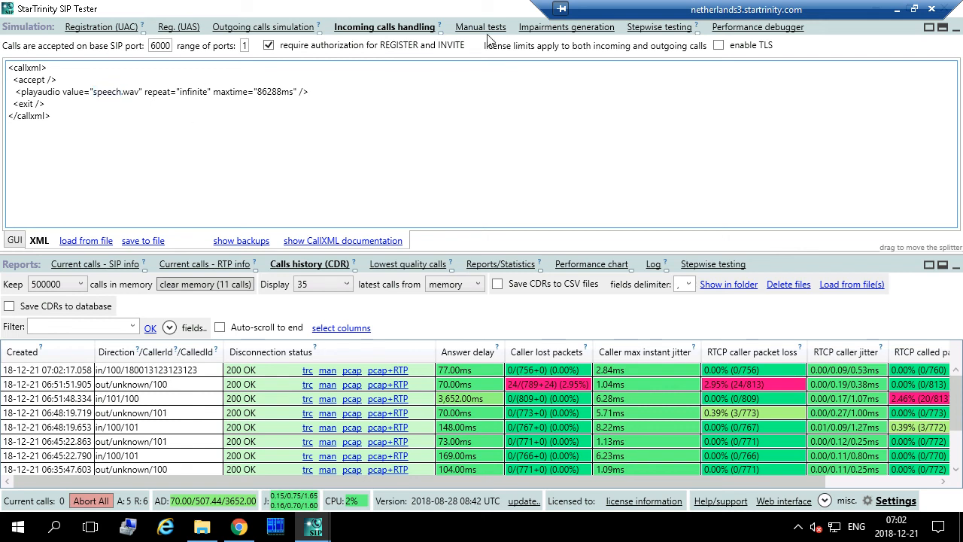
{"action": "left_click", "coordinate": [577, 31]}
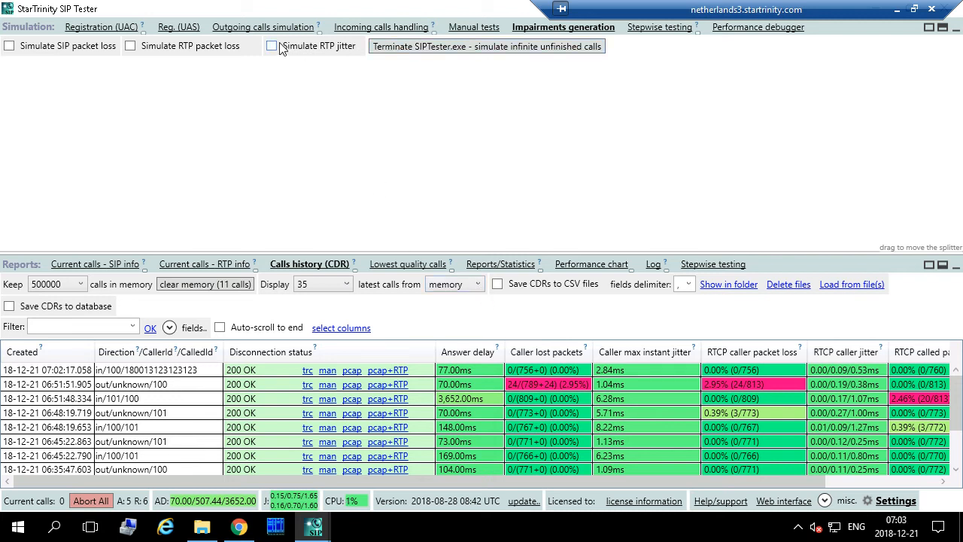
{"action": "left_click", "coordinate": [128, 46]}
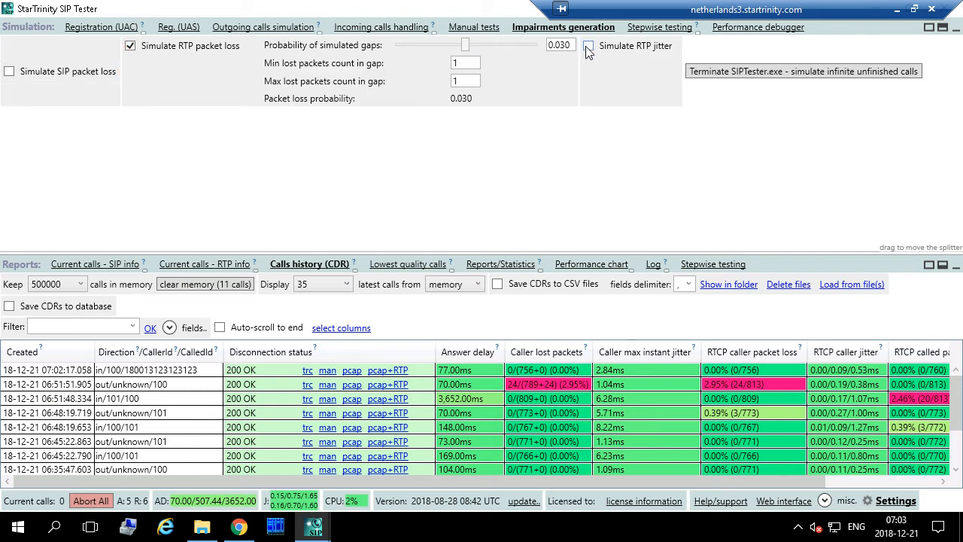
{"action": "double_click", "coordinate": [463, 63]}
{"action": "type", "text": "10"}
{"action": "double_click", "coordinate": [459, 80]}
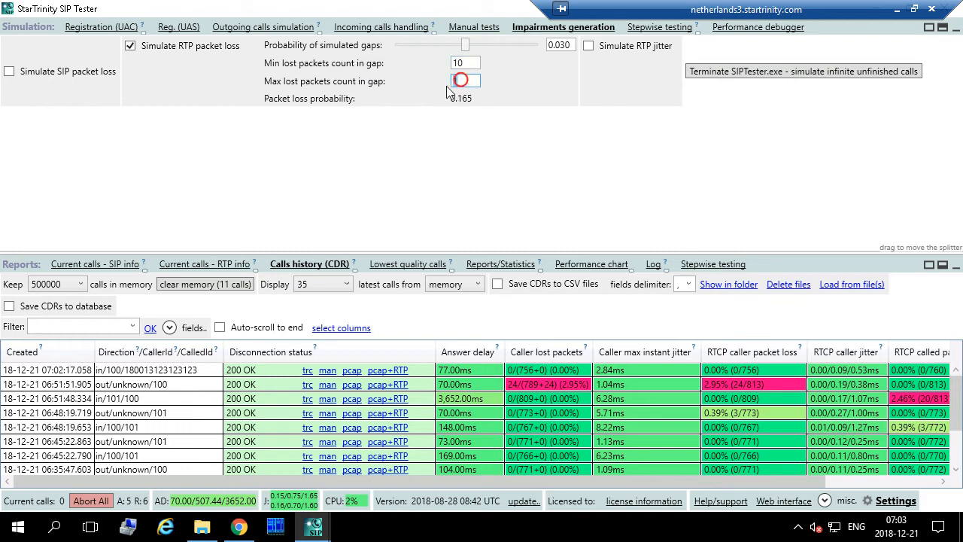
{"action": "type", "text": "10"}
{"action": "left_click_drag", "start_coordinate": [467, 45], "coordinate": [420, 45]}
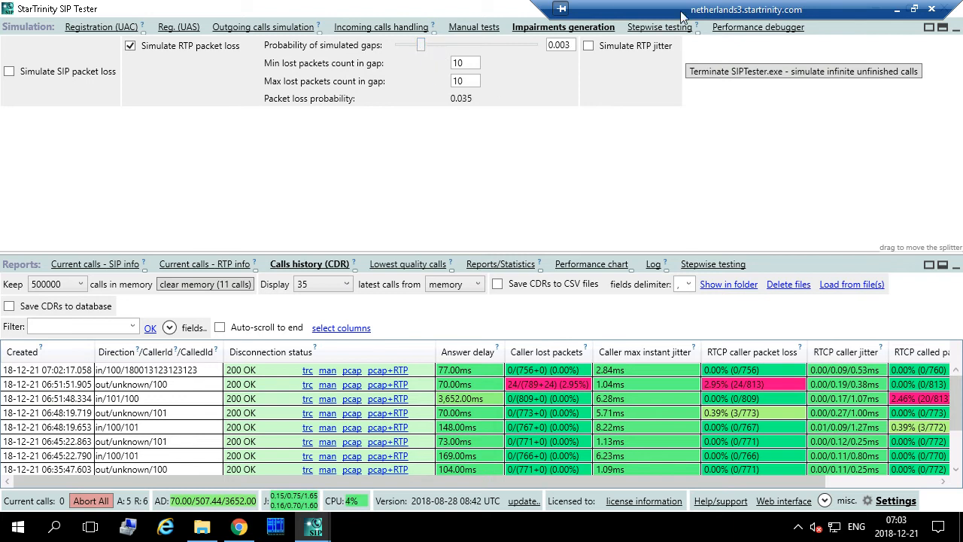
- Place a single local test call, read the new confidence 92,85555, and bring debug_media into view
{"action": "left_click", "coordinate": [897, 9]}
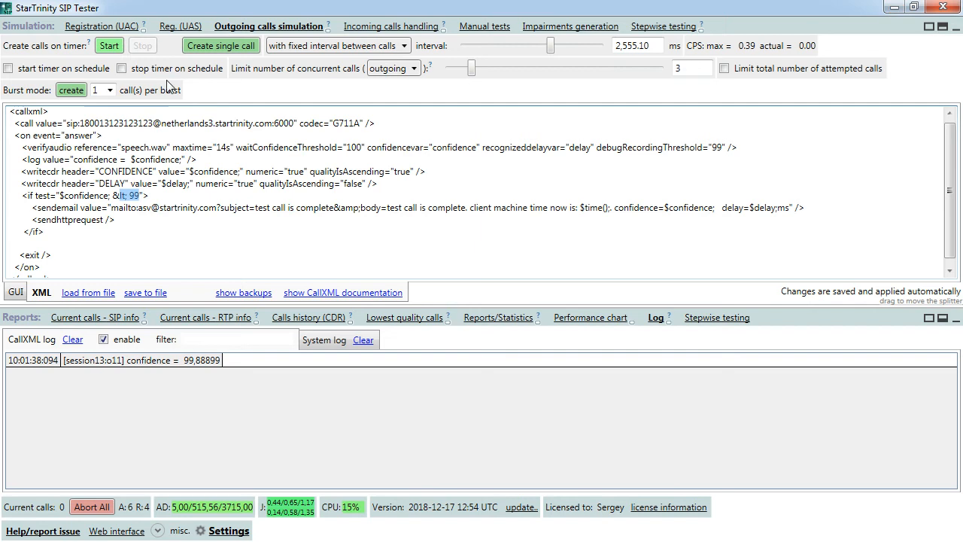
{"action": "left_click", "coordinate": [212, 48]}
{"action": "left_click", "coordinate": [209, 47]}
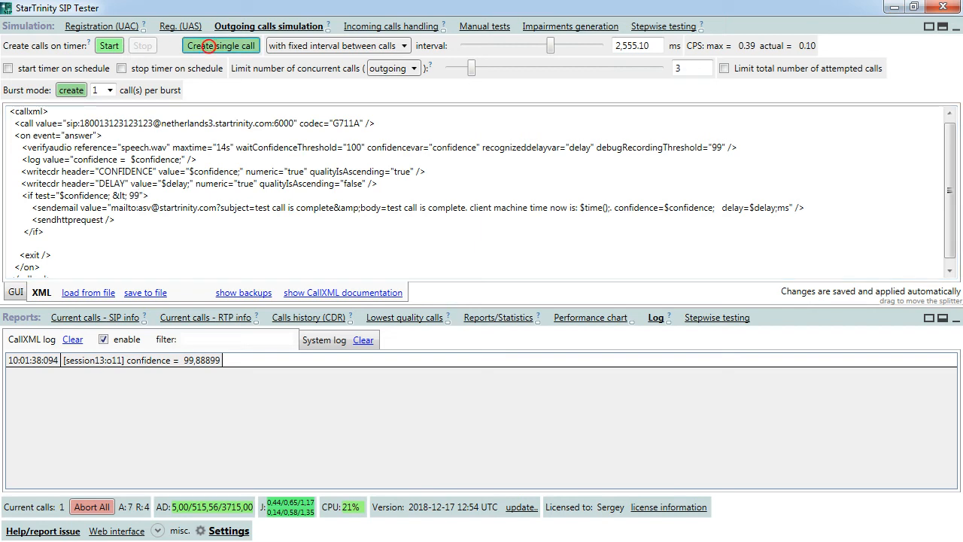
{"action": "left_click", "coordinate": [194, 361]}
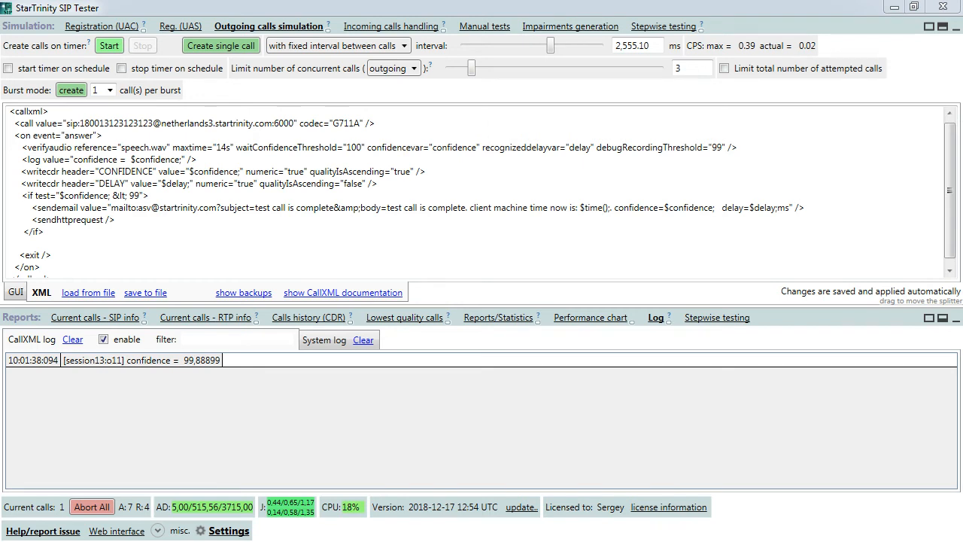
{"action": "left_click_drag", "start_coordinate": [720, 192], "coordinate": [798, 103]}
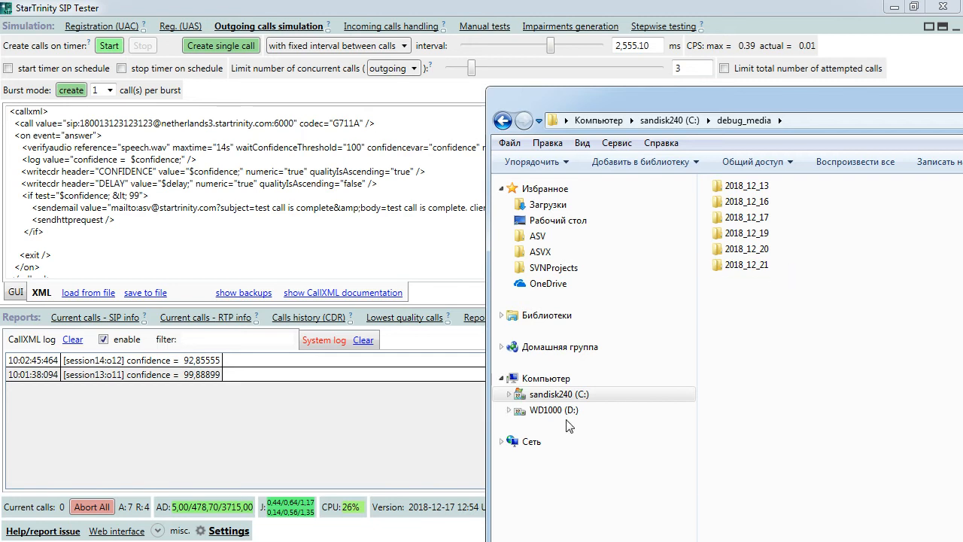
- Navigate into debug_media\2018_12_21\10 to reach the call's debug recording
{"action": "double_click", "coordinate": [737, 263]}
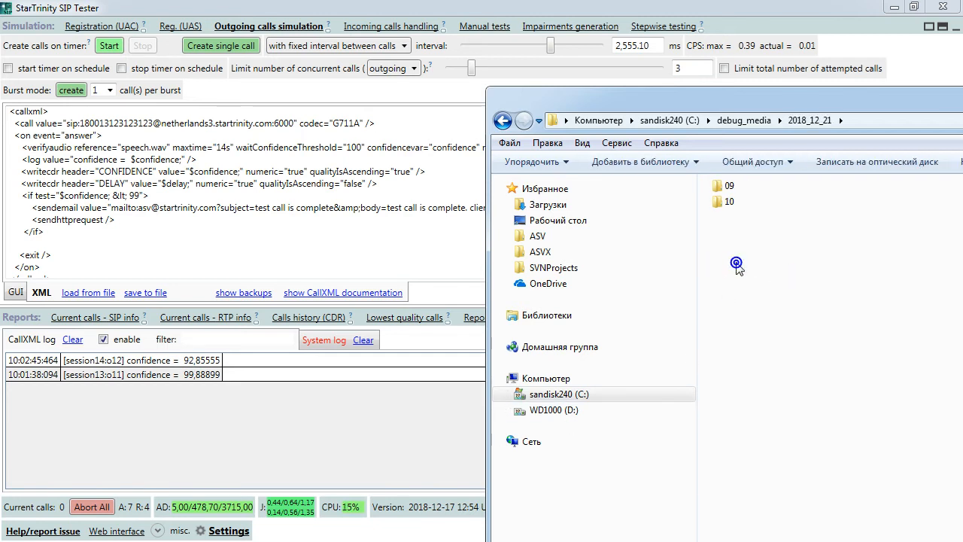
{"action": "double_click", "coordinate": [729, 205]}
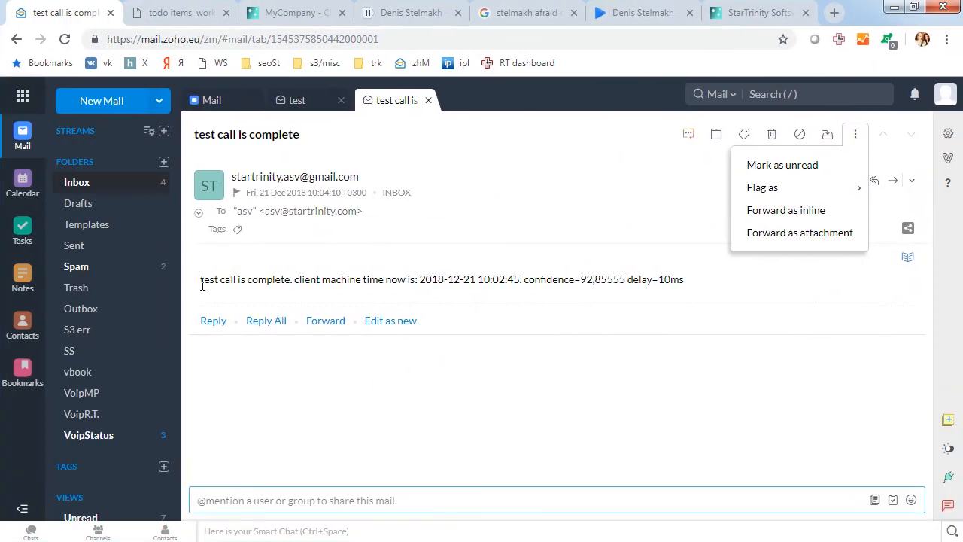
- Read the confidence 92,85555 and 10ms delay in the alert email, then minimize Chrome
{"action": "left_click_drag", "start_coordinate": [202, 284], "coordinate": [267, 280]}
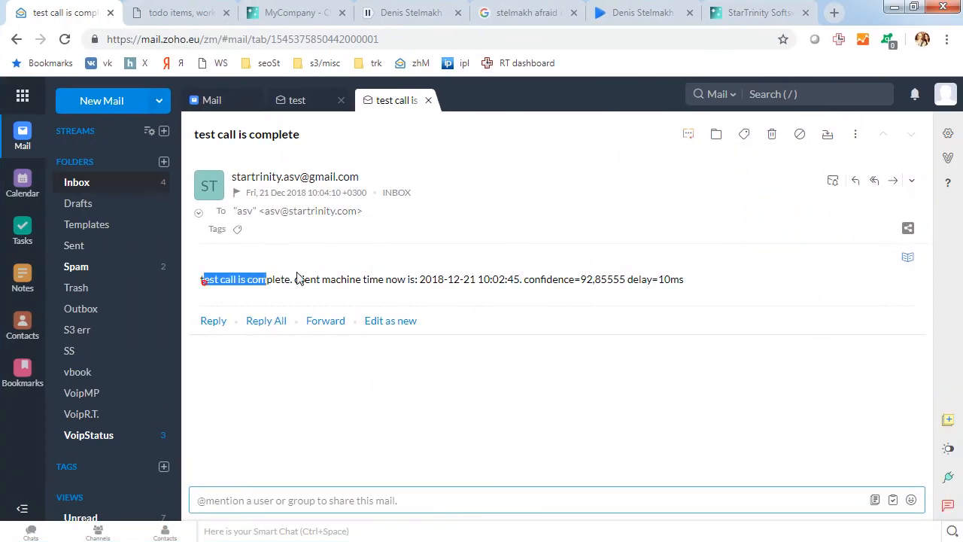
{"action": "left_click", "coordinate": [296, 279]}
{"action": "left_click_drag", "start_coordinate": [578, 279], "coordinate": [683, 280]}
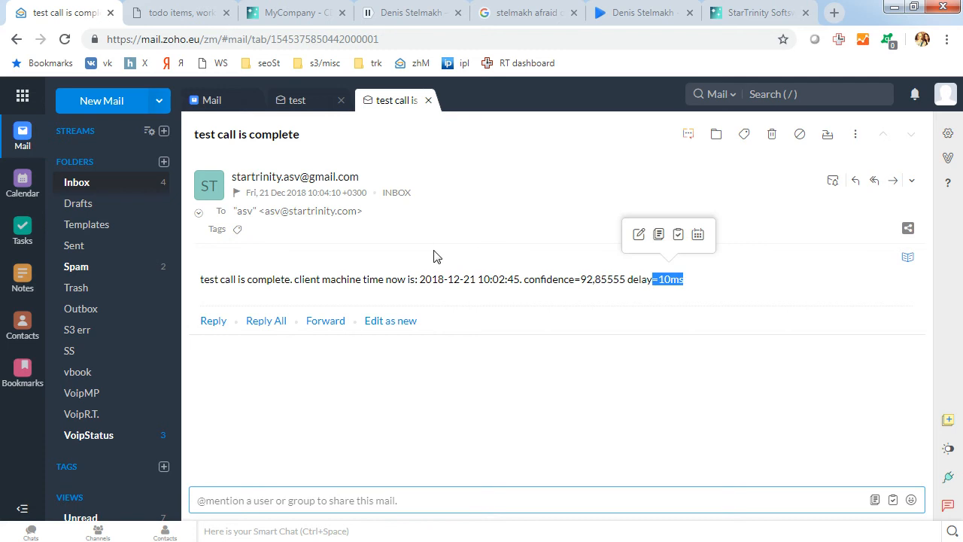
{"action": "left_click", "coordinate": [894, 6]}
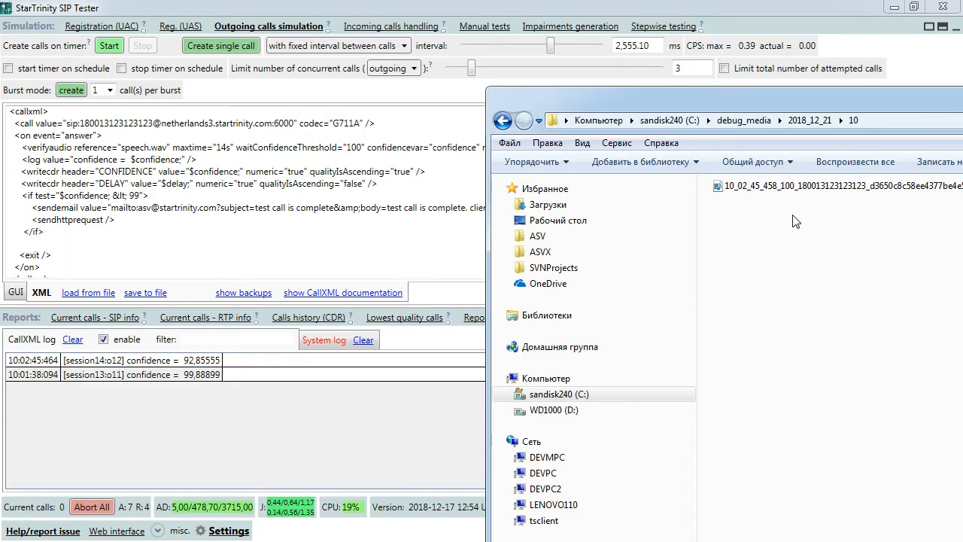
- Move and shrink the folder window, then open the 15-second debug WAV recording in Sound Forge
{"action": "left_click_drag", "start_coordinate": [772, 91], "coordinate": [595, 43]}
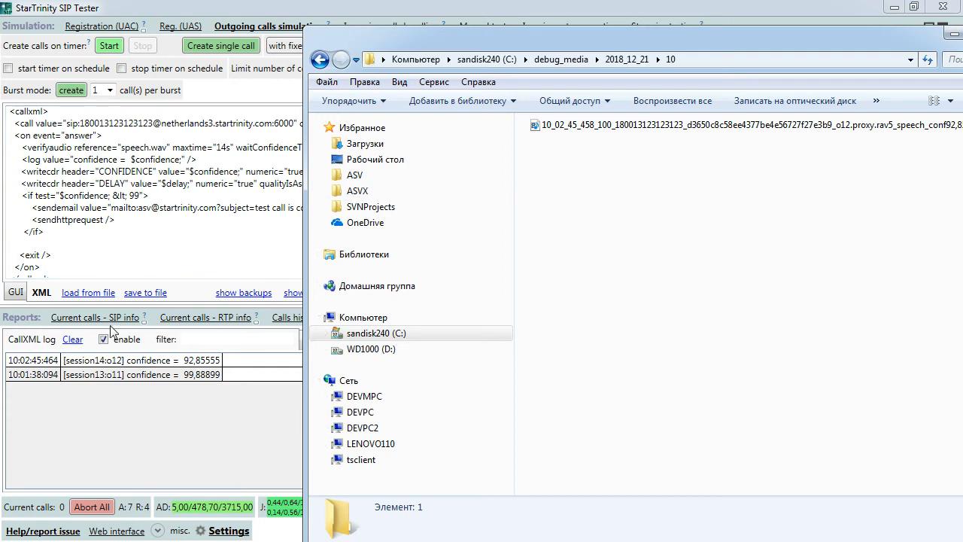
{"action": "left_click_drag", "start_coordinate": [303, 22], "coordinate": [411, 90]}
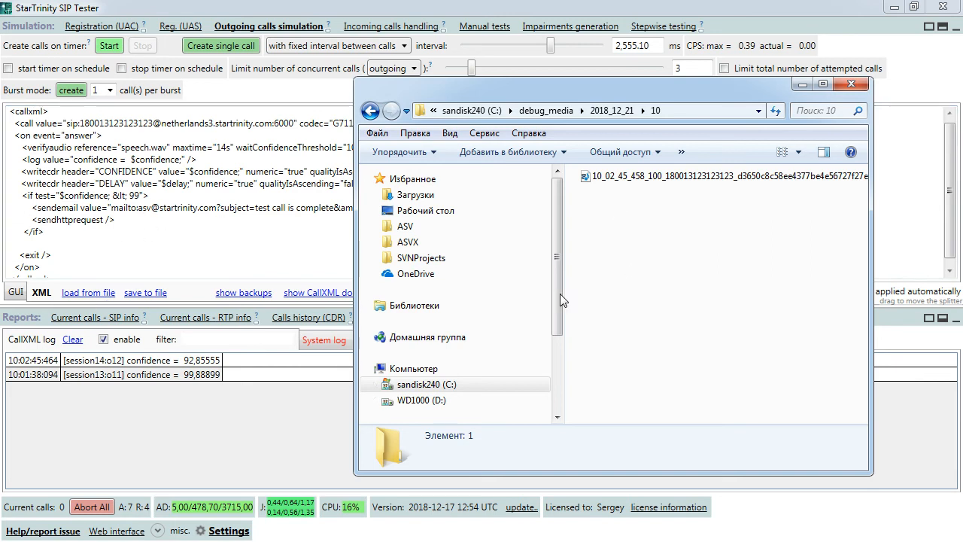
{"action": "left_click", "coordinate": [632, 179]}
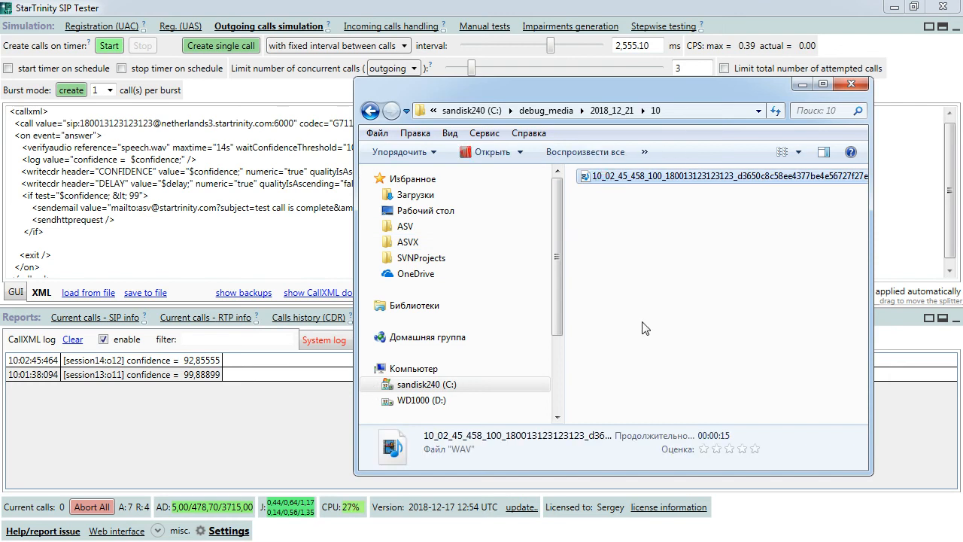
{"action": "double_click", "coordinate": [619, 177]}
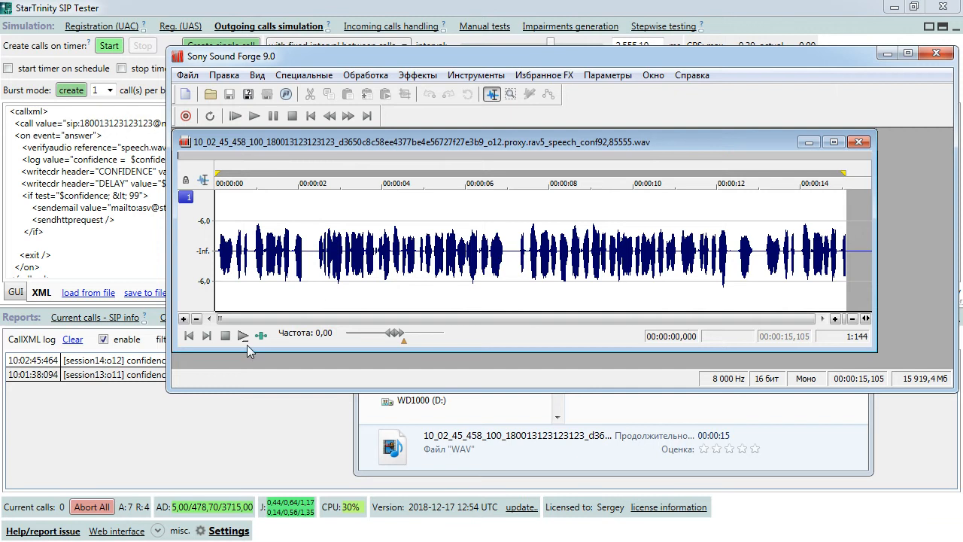
- Play the debug recording, jumping back to about 1.1 seconds and then near 1.85 seconds
{"action": "key", "text": "space"}
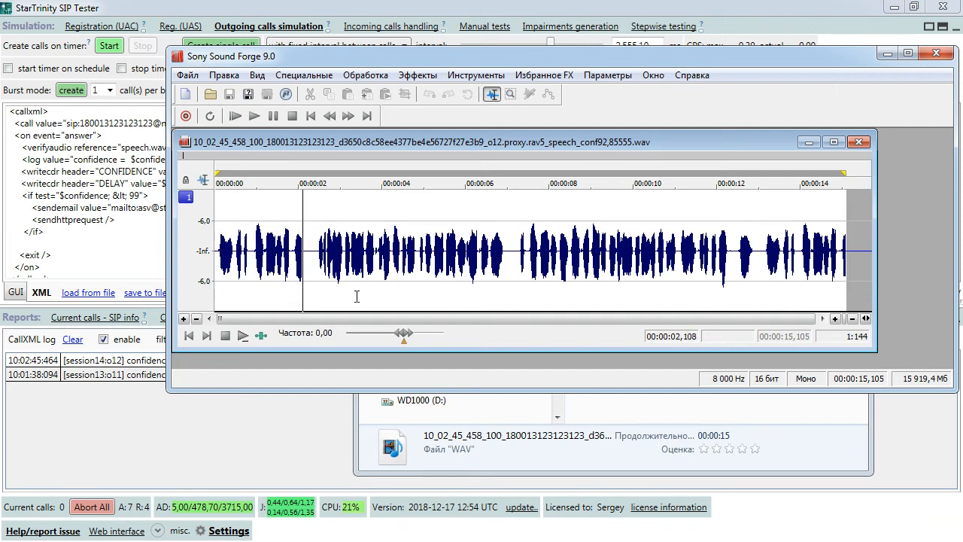
{"action": "left_click", "coordinate": [261, 244]}
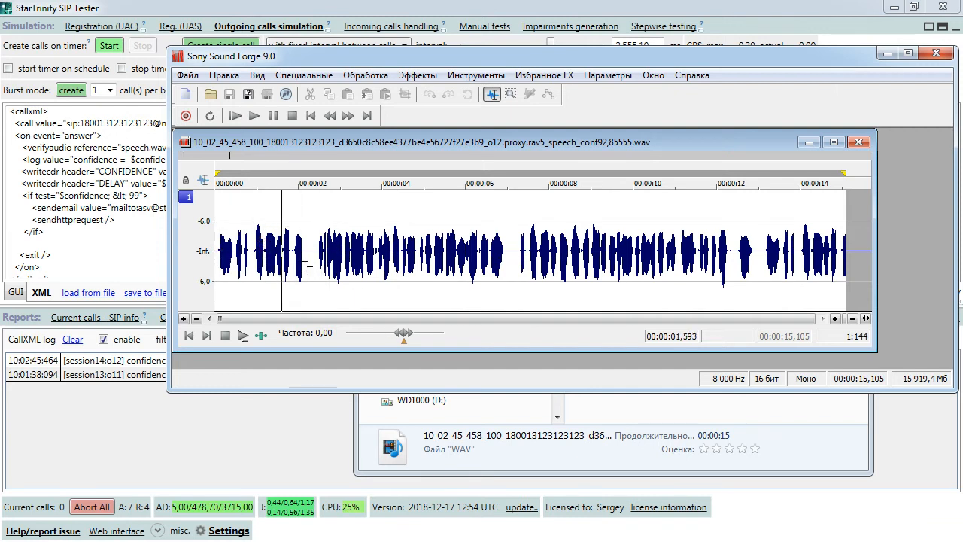
{"action": "left_click", "coordinate": [294, 250]}
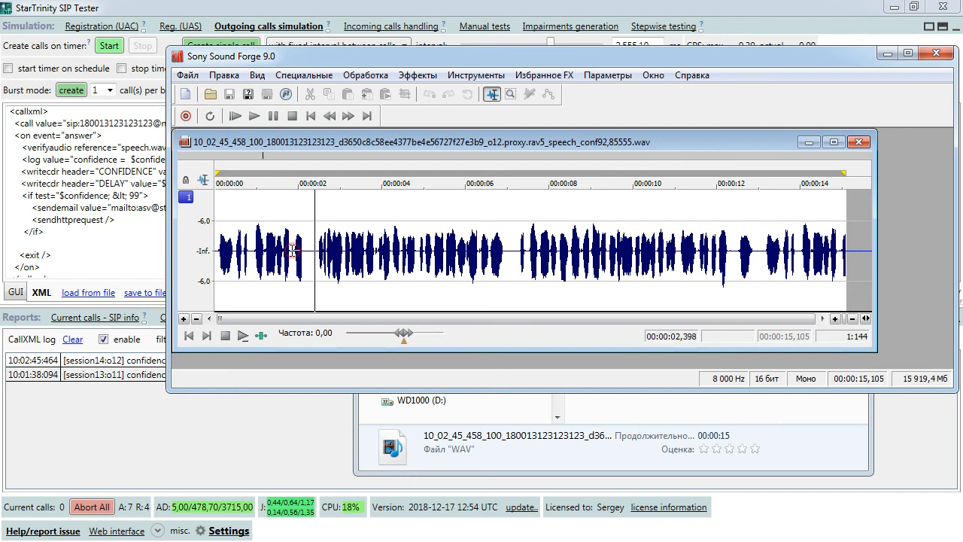
{"action": "left_click", "coordinate": [293, 252]}
- Zoom in and select the silent gaps at 2.120–2.472 seconds and around 5.4 seconds
{"action": "scroll", "coordinate": [352, 256], "scroll_direction": "up", "scroll_amount": 2}
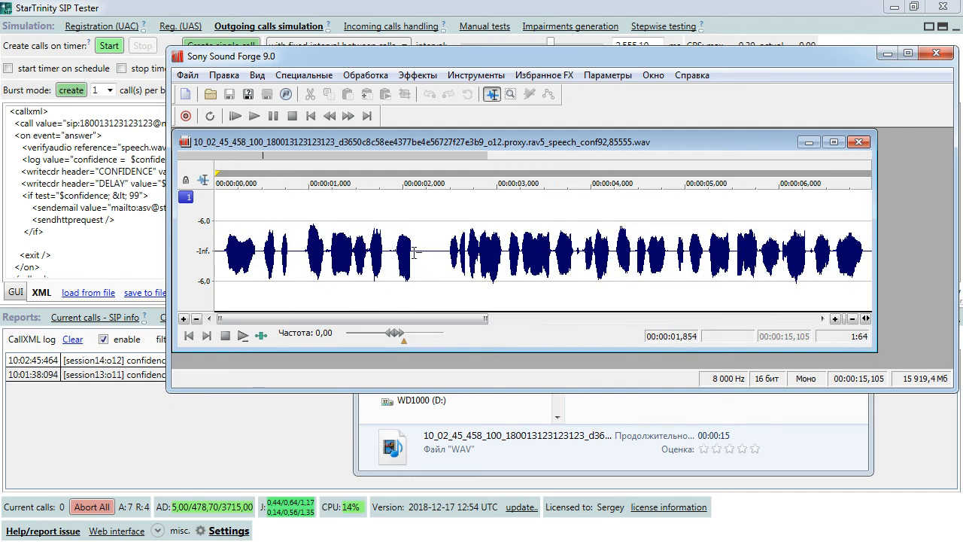
{"action": "left_click_drag", "start_coordinate": [414, 252], "coordinate": [447, 252]}
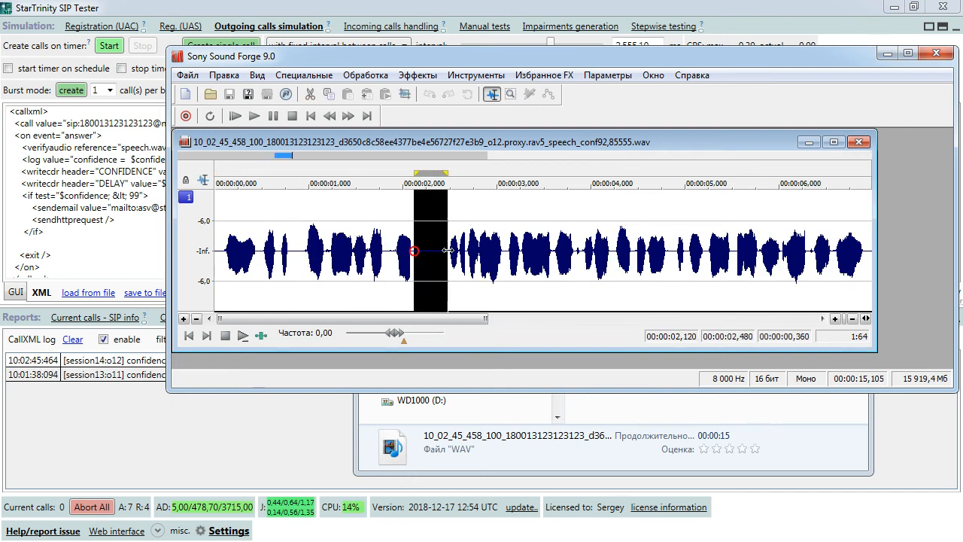
{"action": "left_click", "coordinate": [343, 241]}
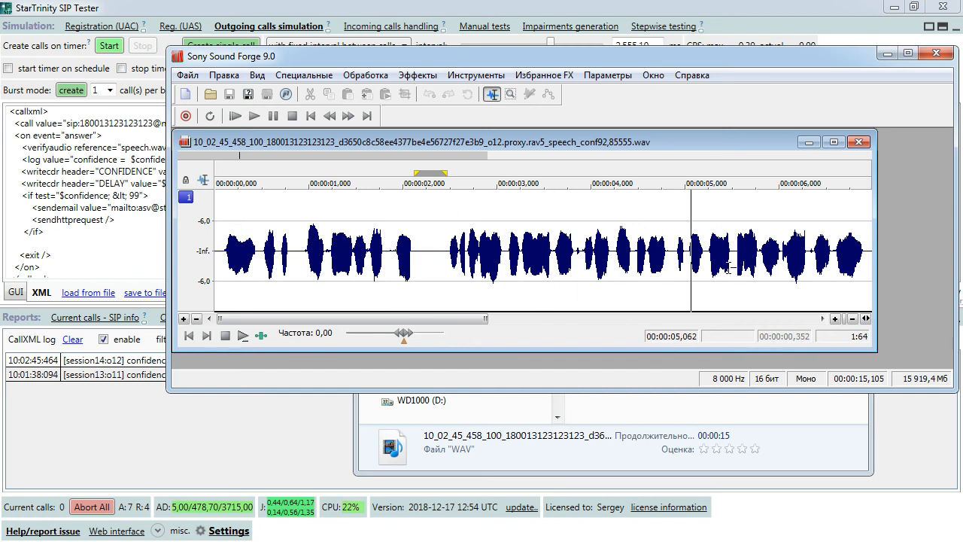
{"action": "left_click_drag", "start_coordinate": [723, 256], "coordinate": [741, 255]}
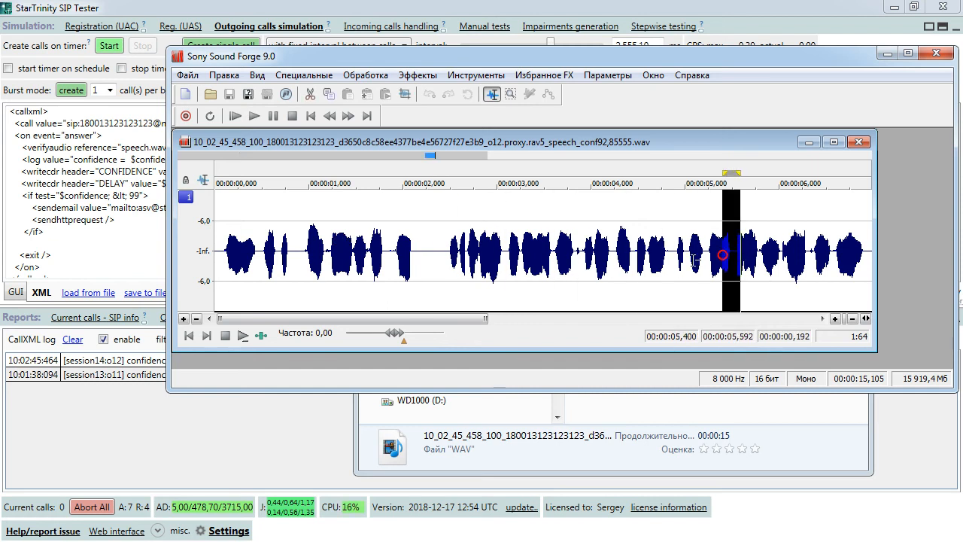
{"action": "scroll", "coordinate": [724, 255], "scroll_direction": "down", "scroll_amount": 1}
- Play briefly from about 6.6 seconds, stop, and close Sound Forge
{"action": "left_click", "coordinate": [602, 253]}
{"action": "key", "text": "space"}
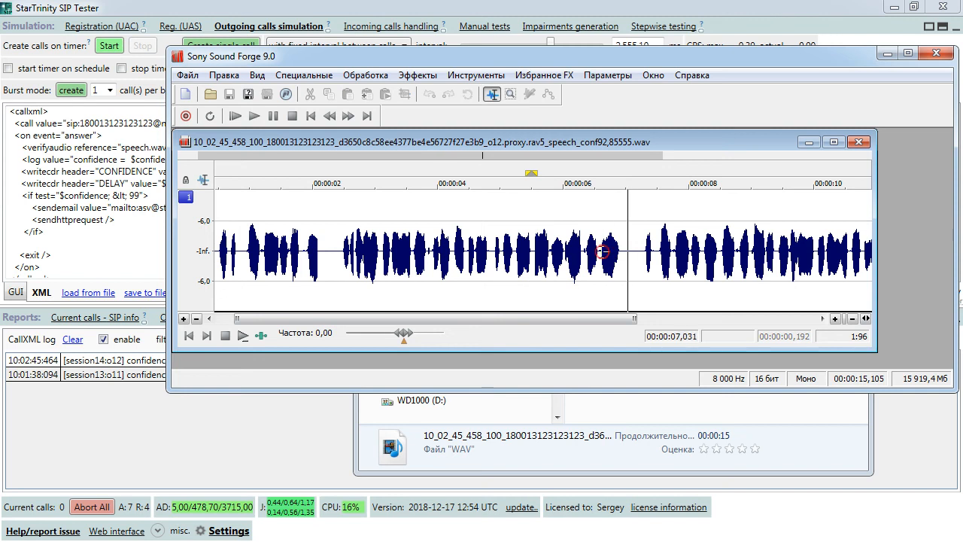
{"action": "key", "text": "space"}
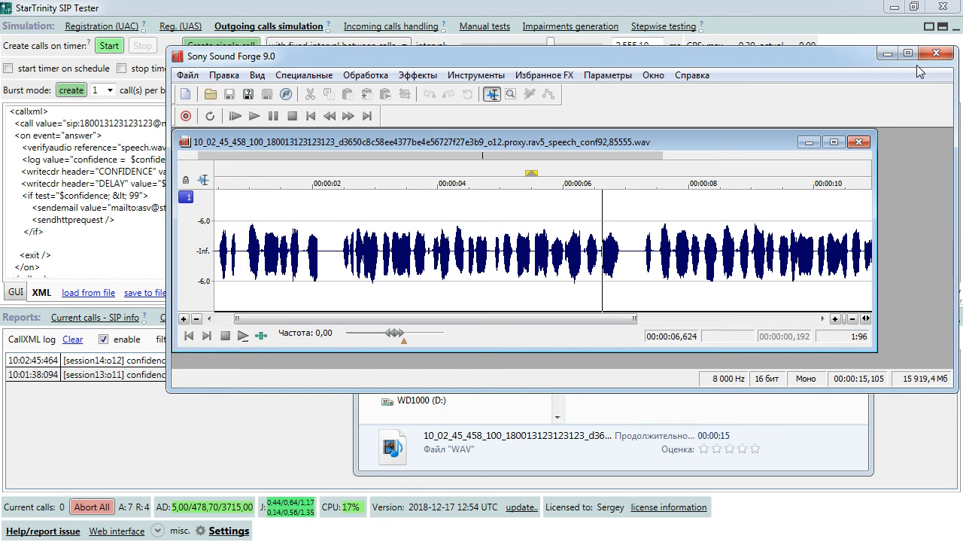
{"action": "left_click", "coordinate": [888, 54]}
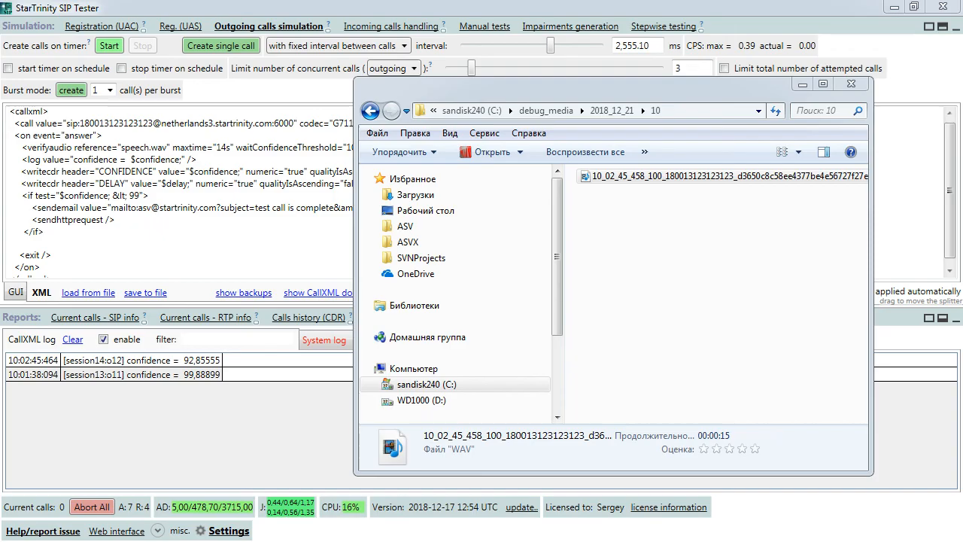
{"action": "key", "text": "alt+Tab"}
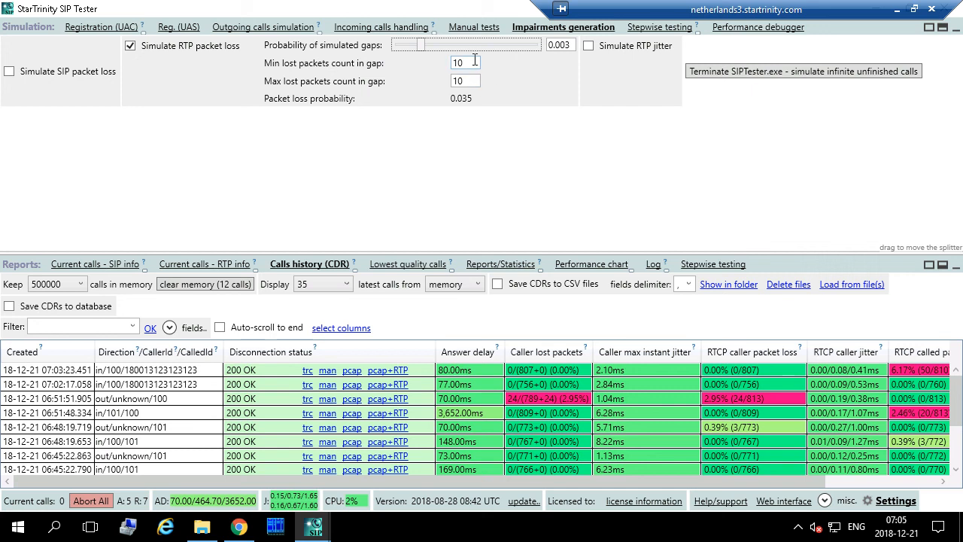
{"action": "left_click", "coordinate": [475, 62]}
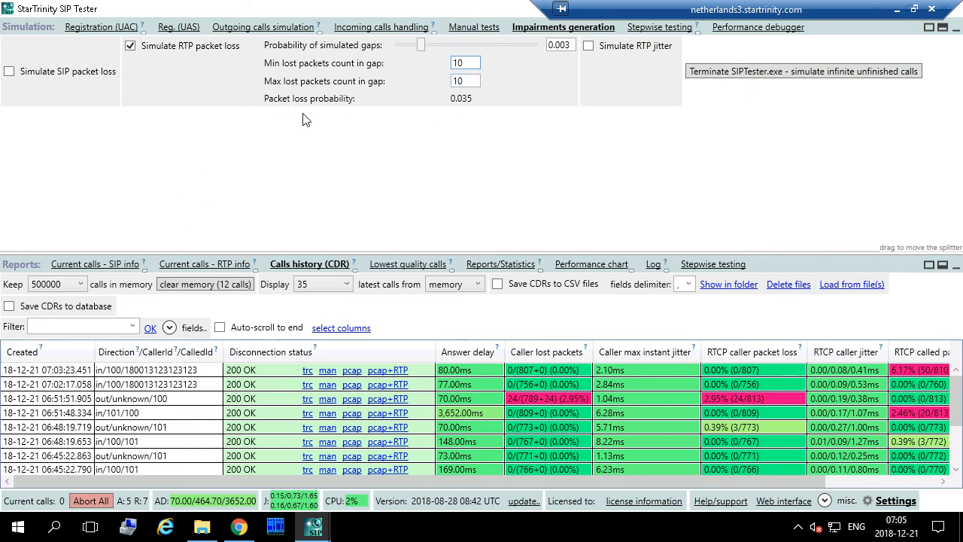
{"action": "left_click", "coordinate": [897, 9]}
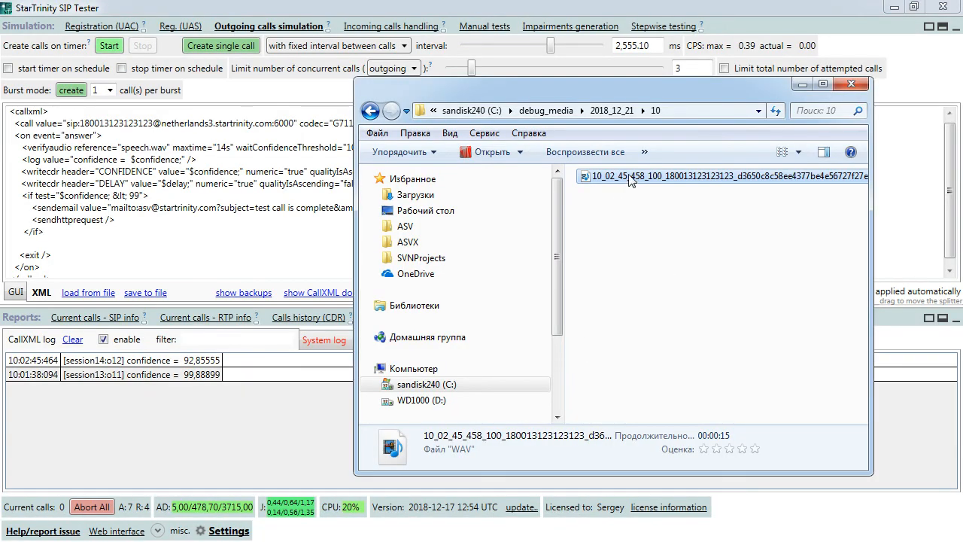
- Bring SIP Tester forward and highlight the <if> block that sends email when confidence is below 99
{"action": "left_click", "coordinate": [199, 363]}
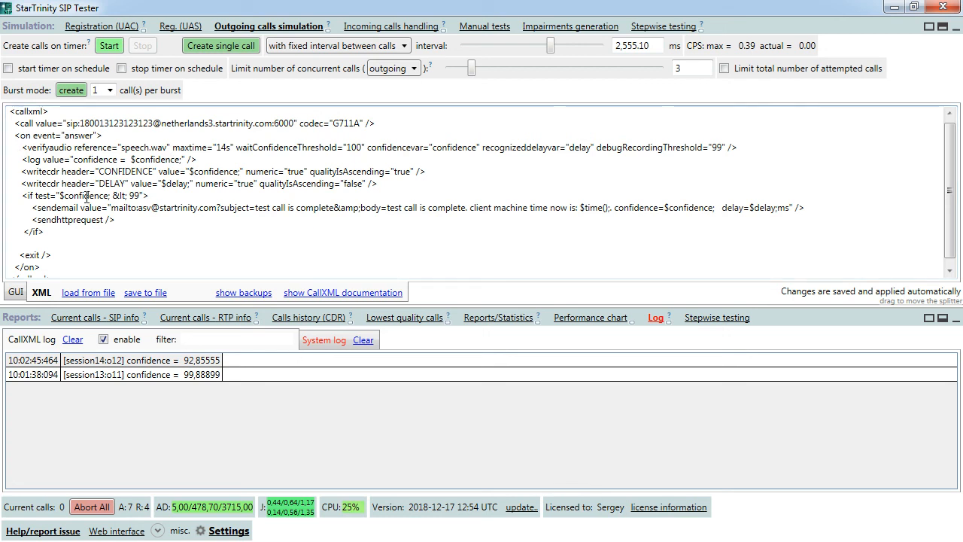
{"action": "left_click", "coordinate": [24, 196]}
{"action": "left_click_drag", "start_coordinate": [24, 197], "coordinate": [45, 232]}
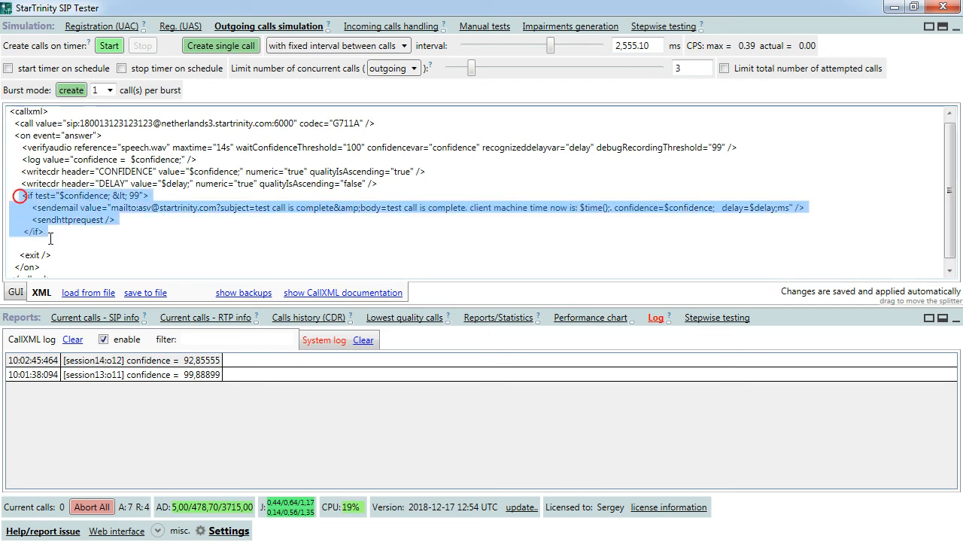
{"action": "left_click", "coordinate": [48, 235]}
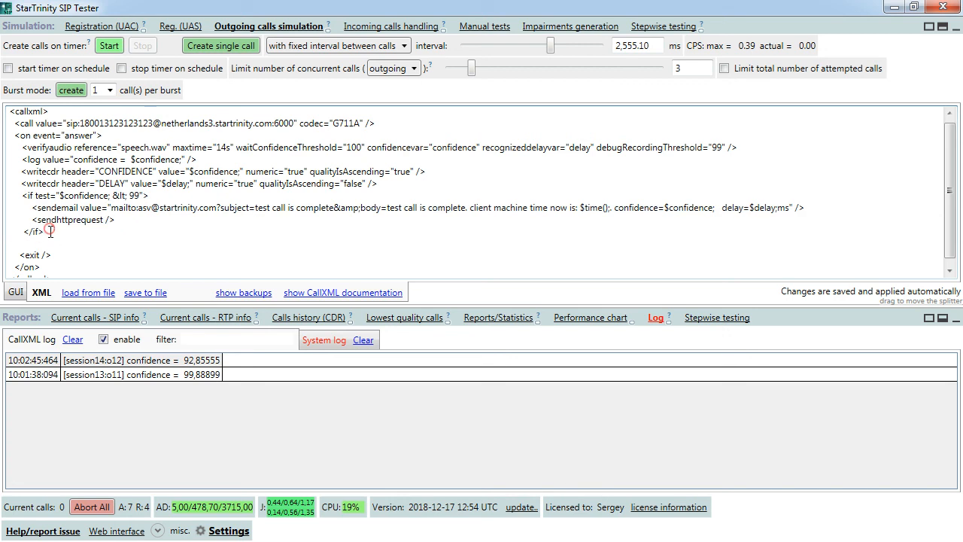